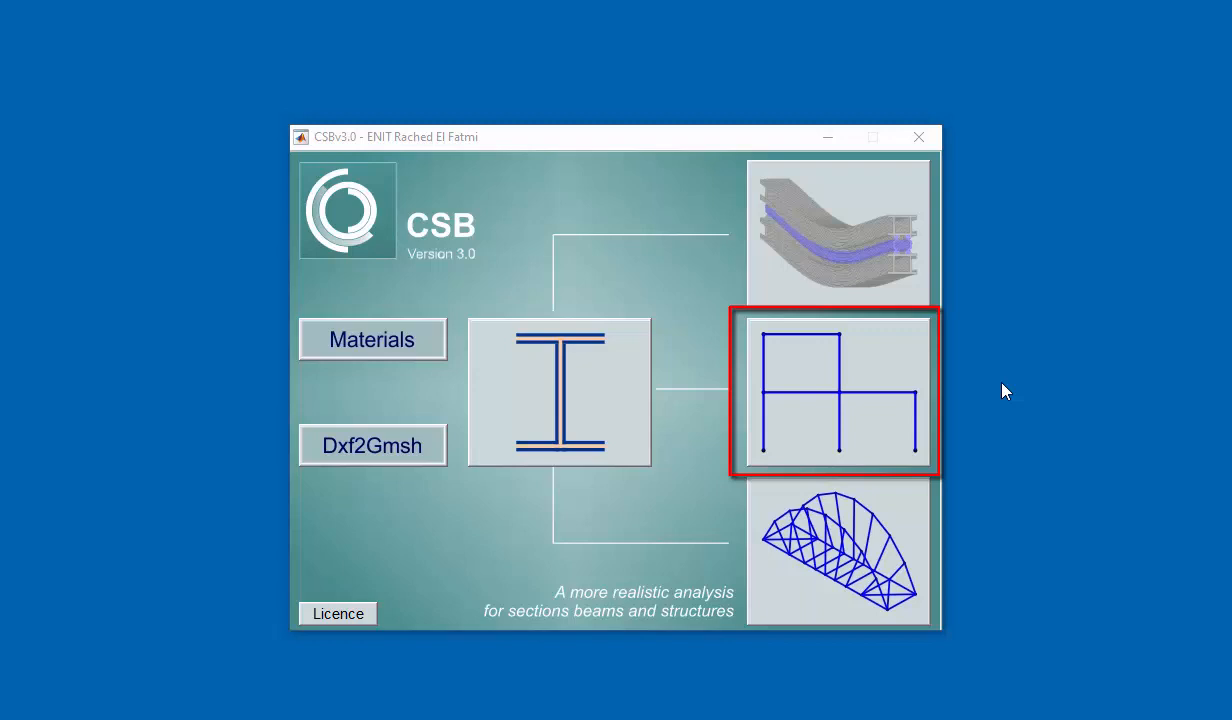
- Open the plane structure module, look over its Analyses workspace, and return to the Structure & Supports workspace
click(890, 400)
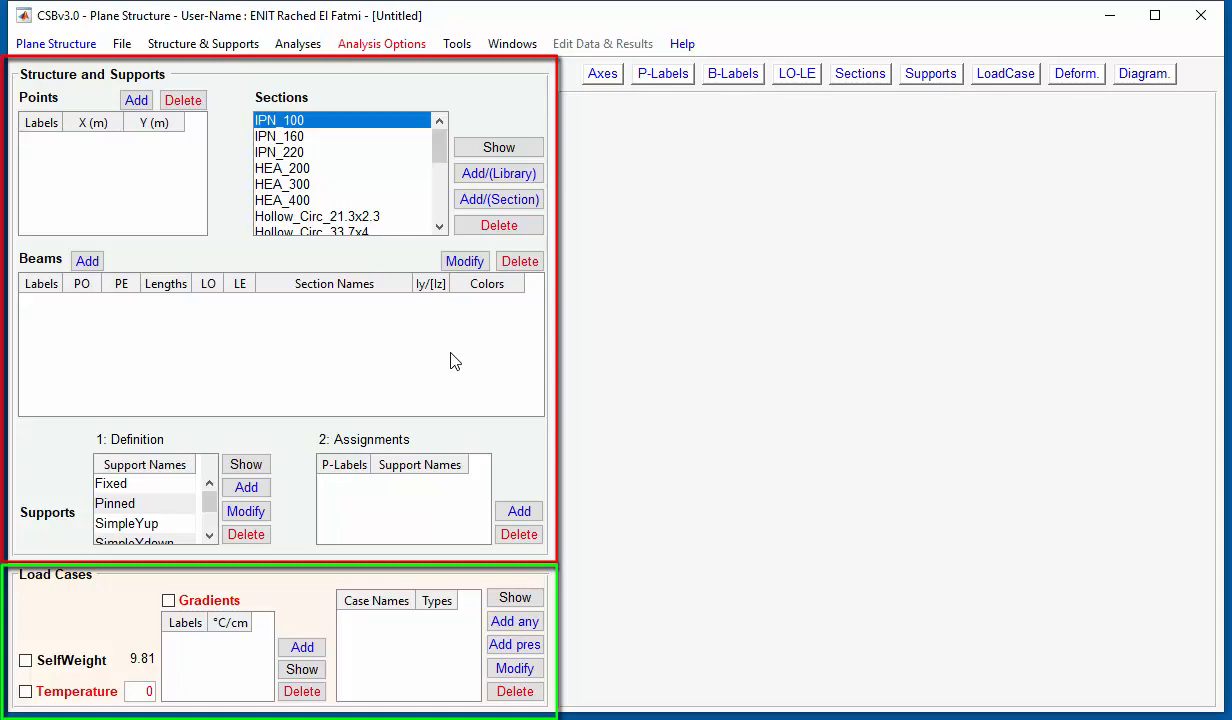
click(318, 52)
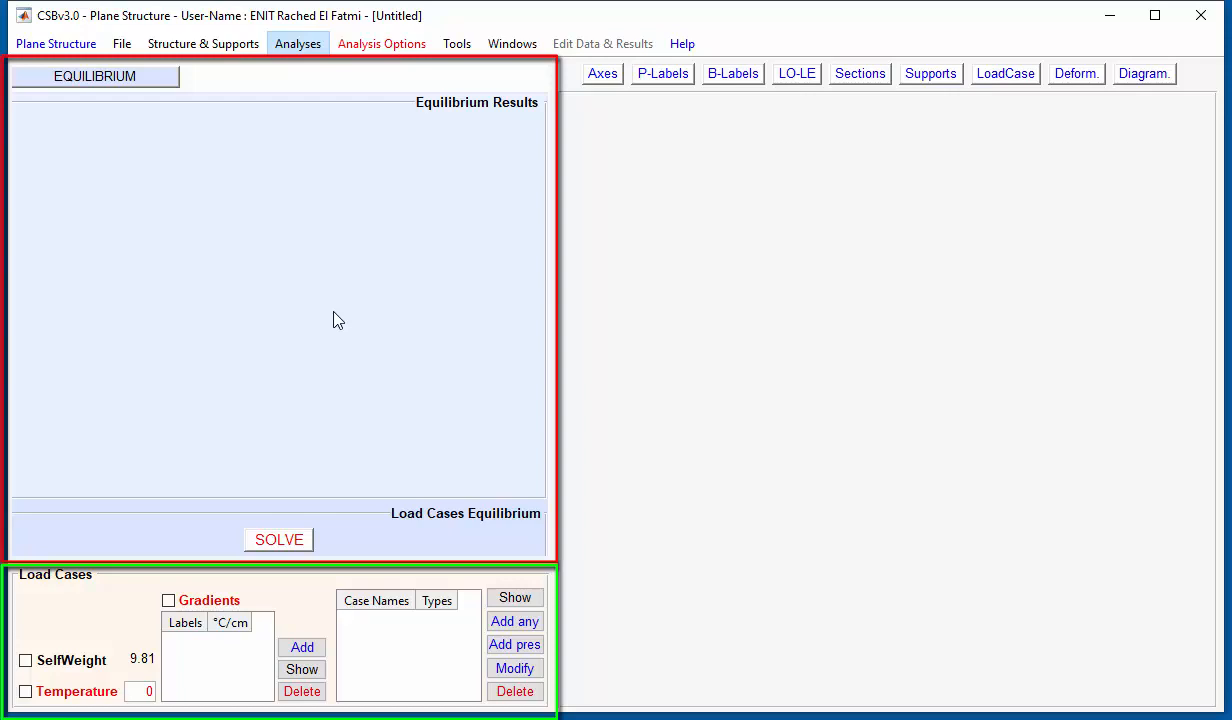
click(190, 44)
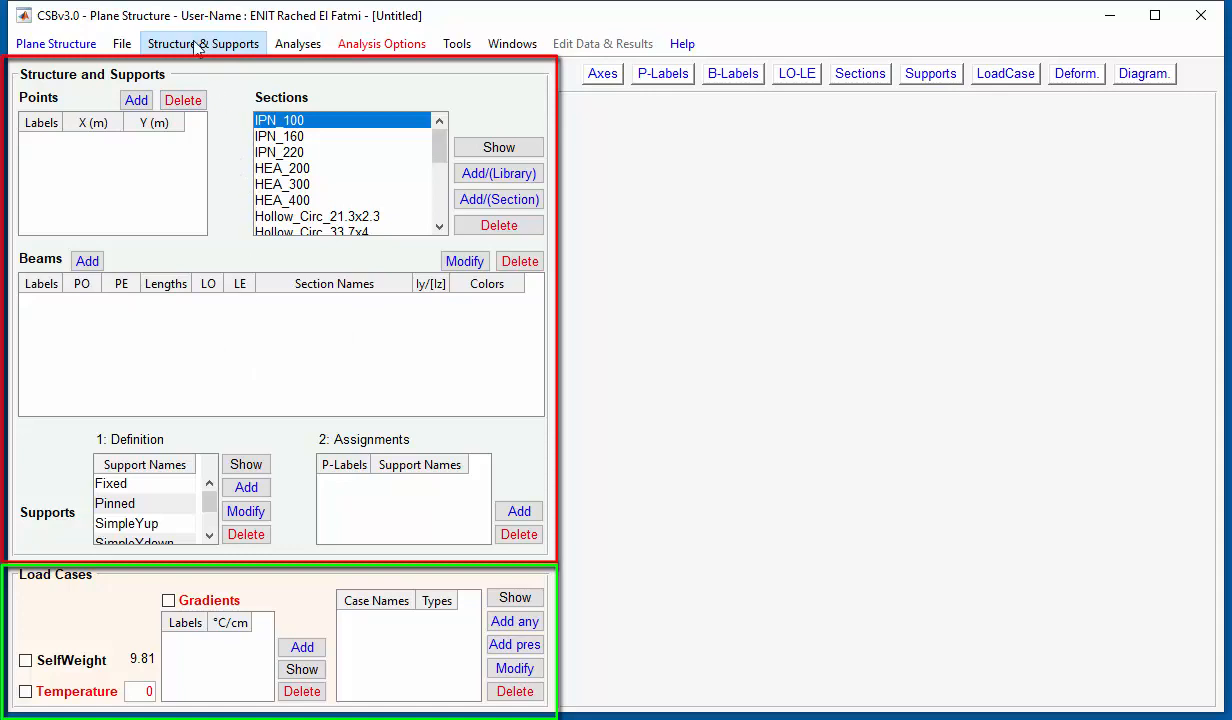
click(288, 48)
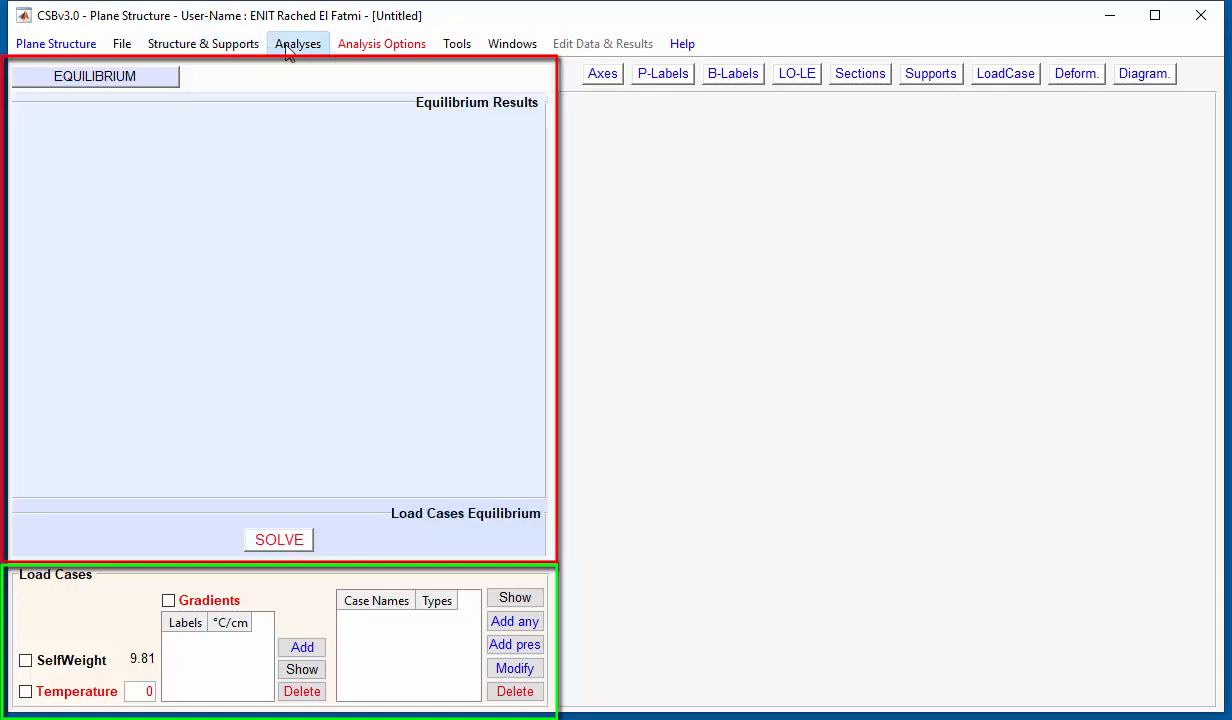
click(230, 50)
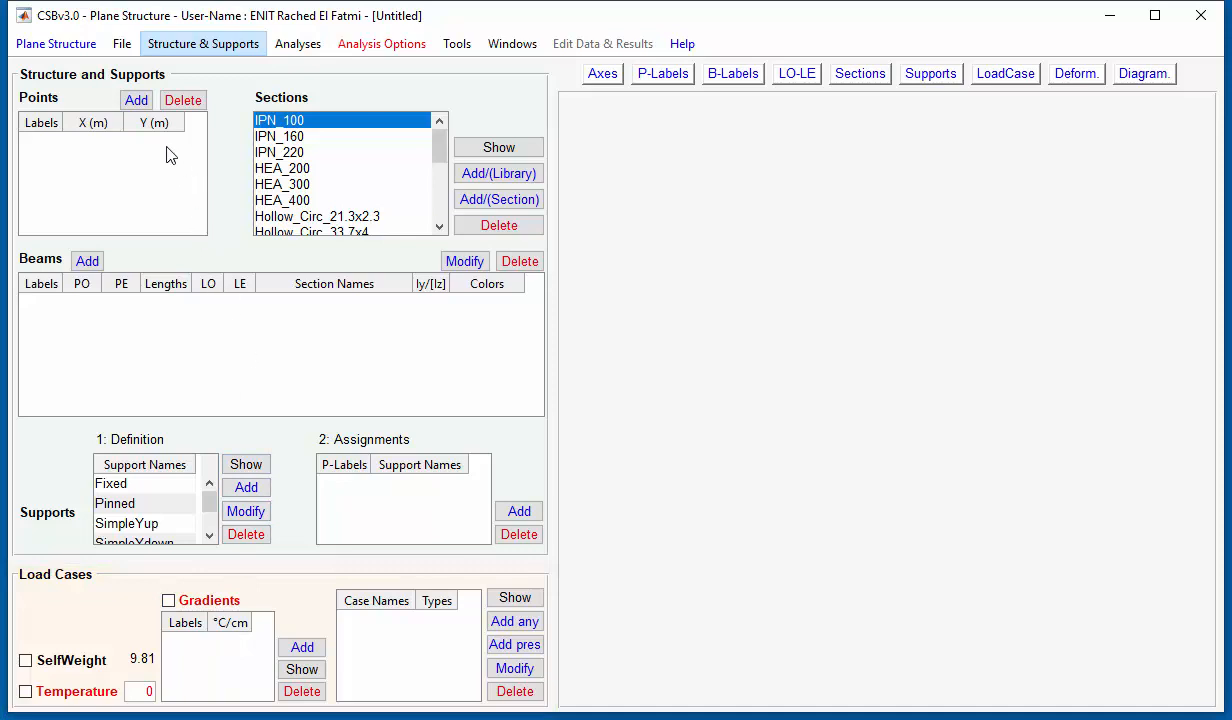
- Start adding four new points and set the X coordinates of points 1 to 4 to 0, 5, 0 and 5 m
click(136, 101)
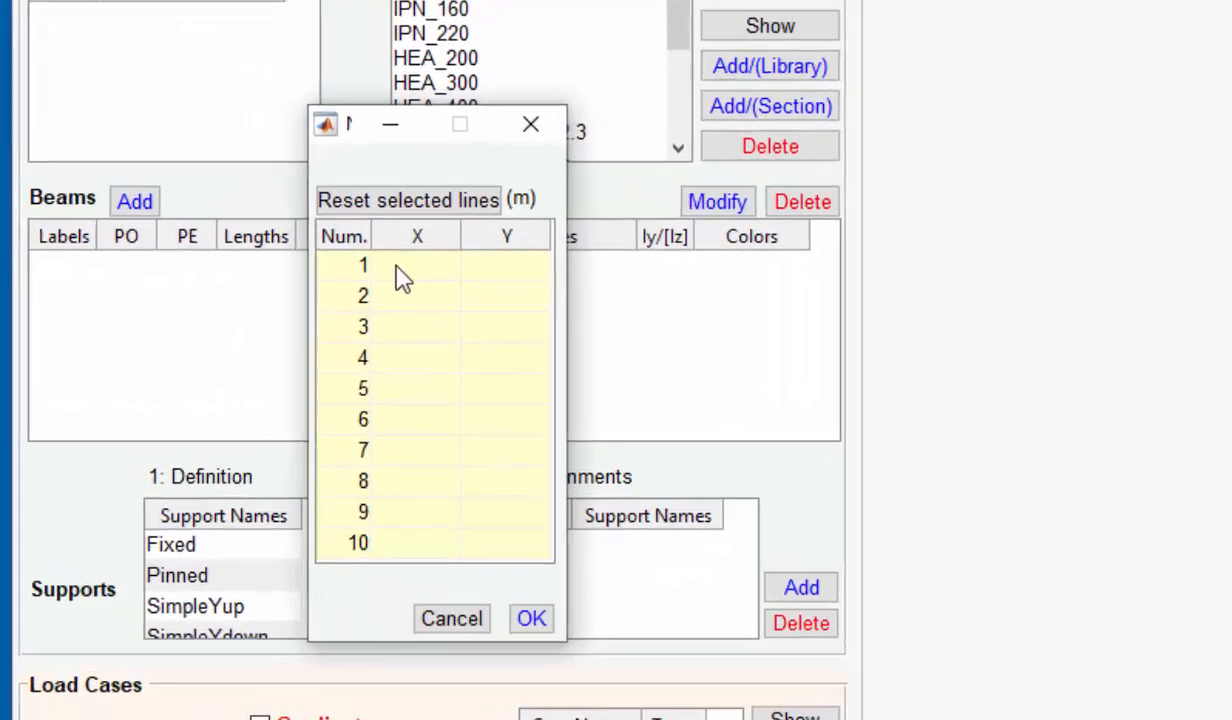
click(258, 302)
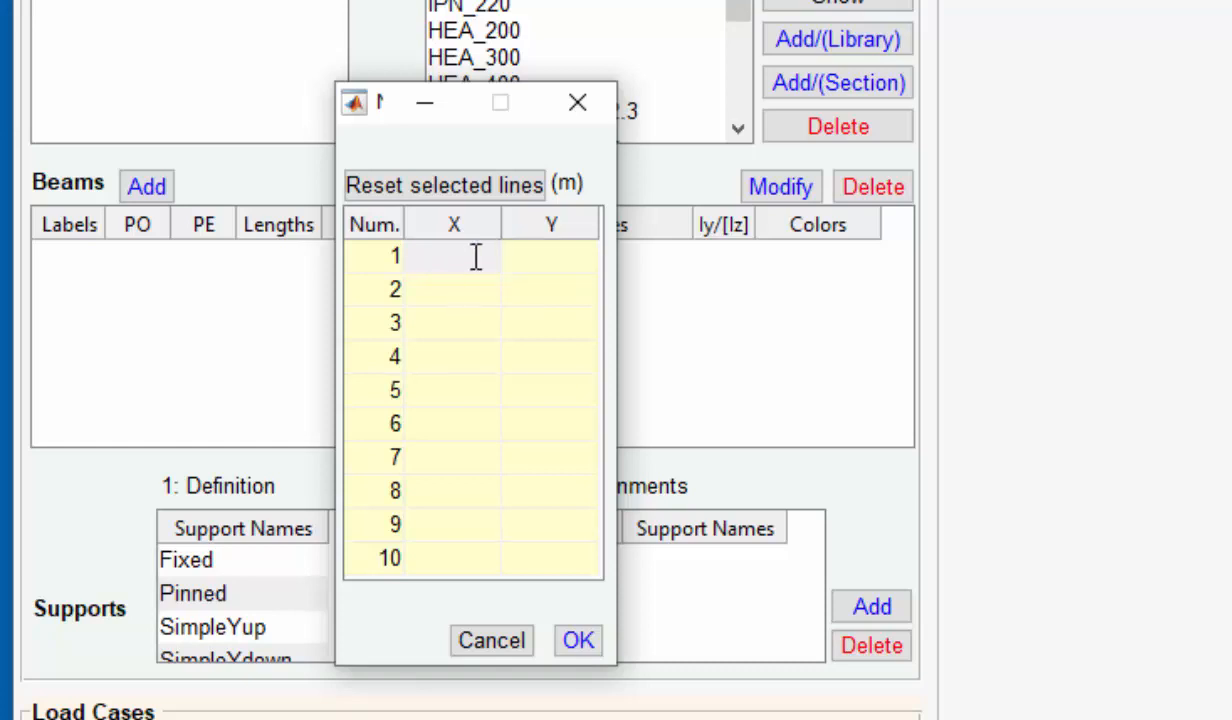
text(0)
click(485, 295)
text(5)
key(Return)
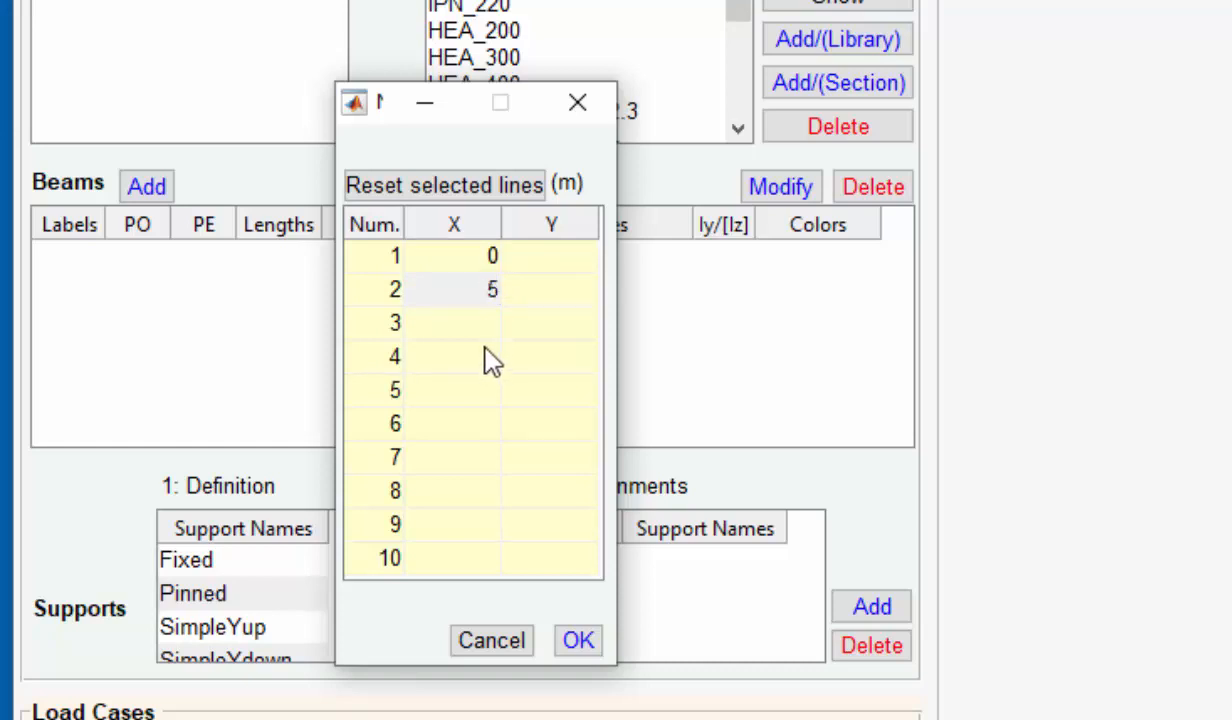
click(482, 318)
text(0)
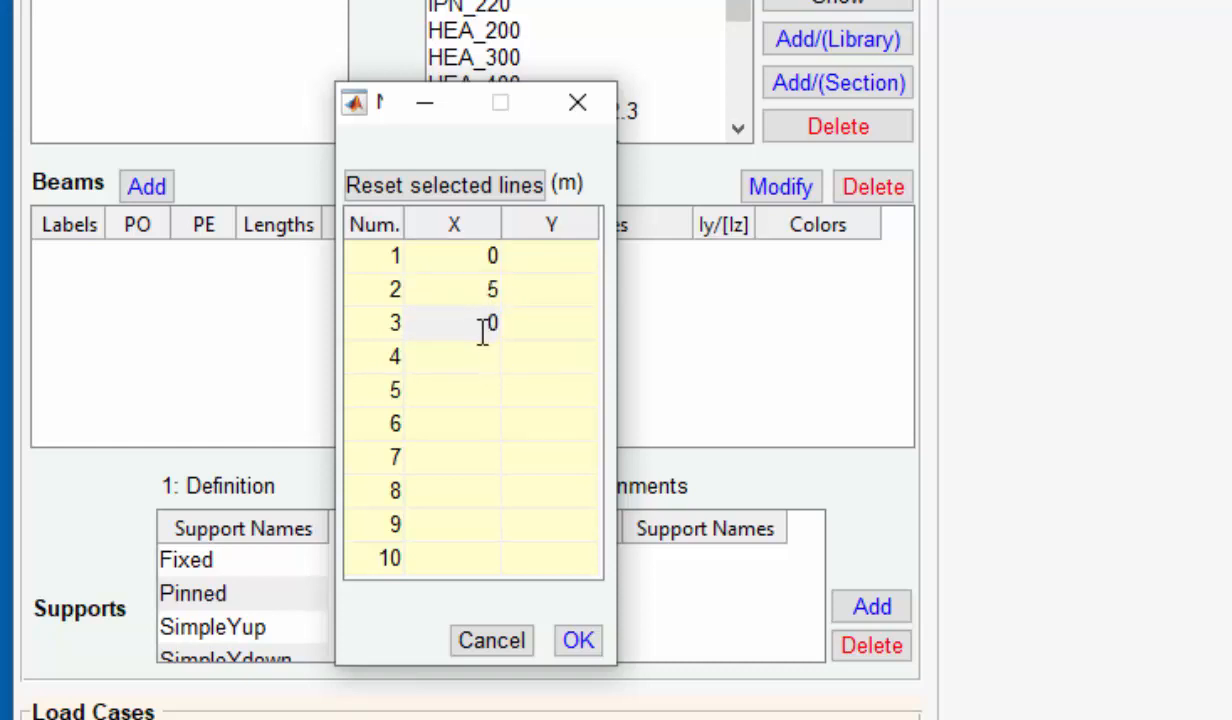
click(482, 356)
text(5)
- Set the Y coordinates of points 3 and 4 to 4 m and create the four points
click(572, 326)
text(4)
key(Return)
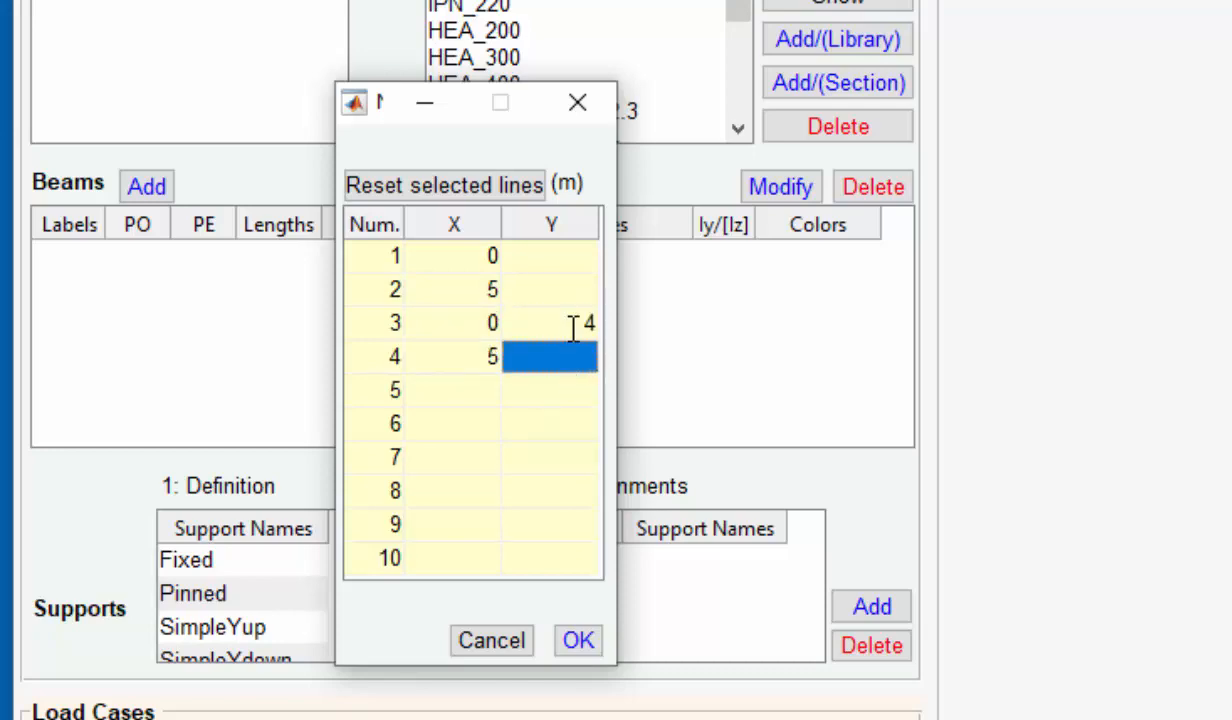
text(4)
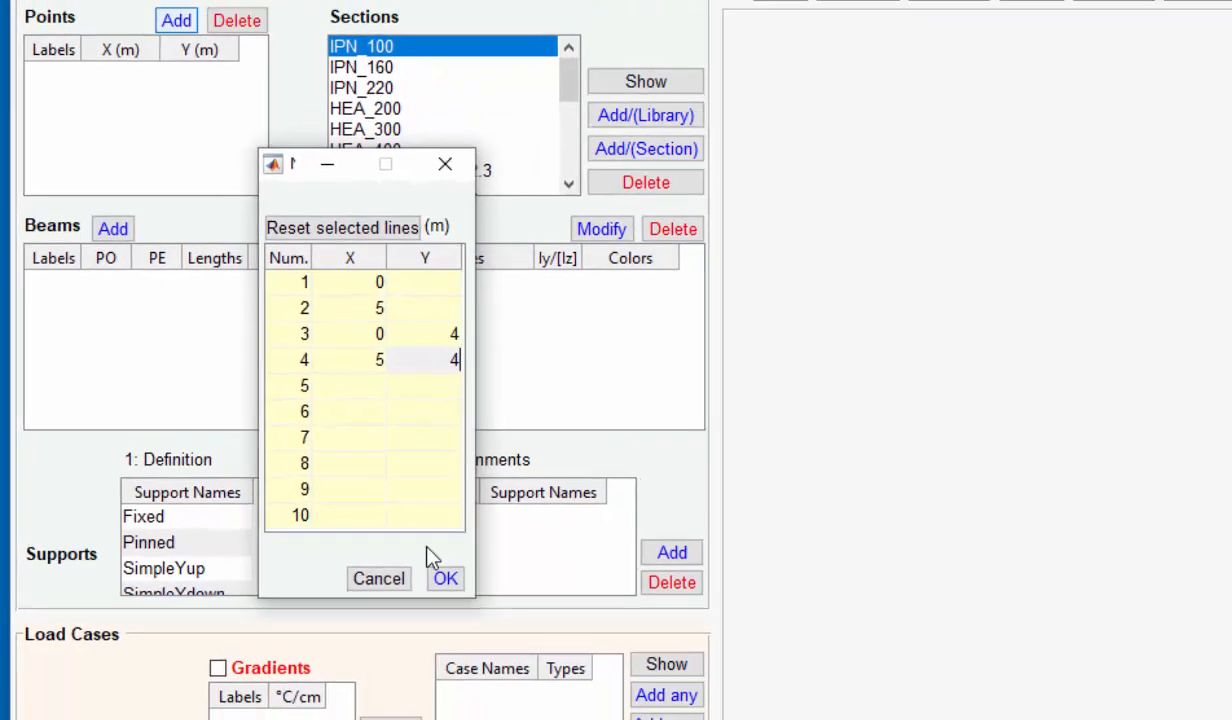
click(342, 532)
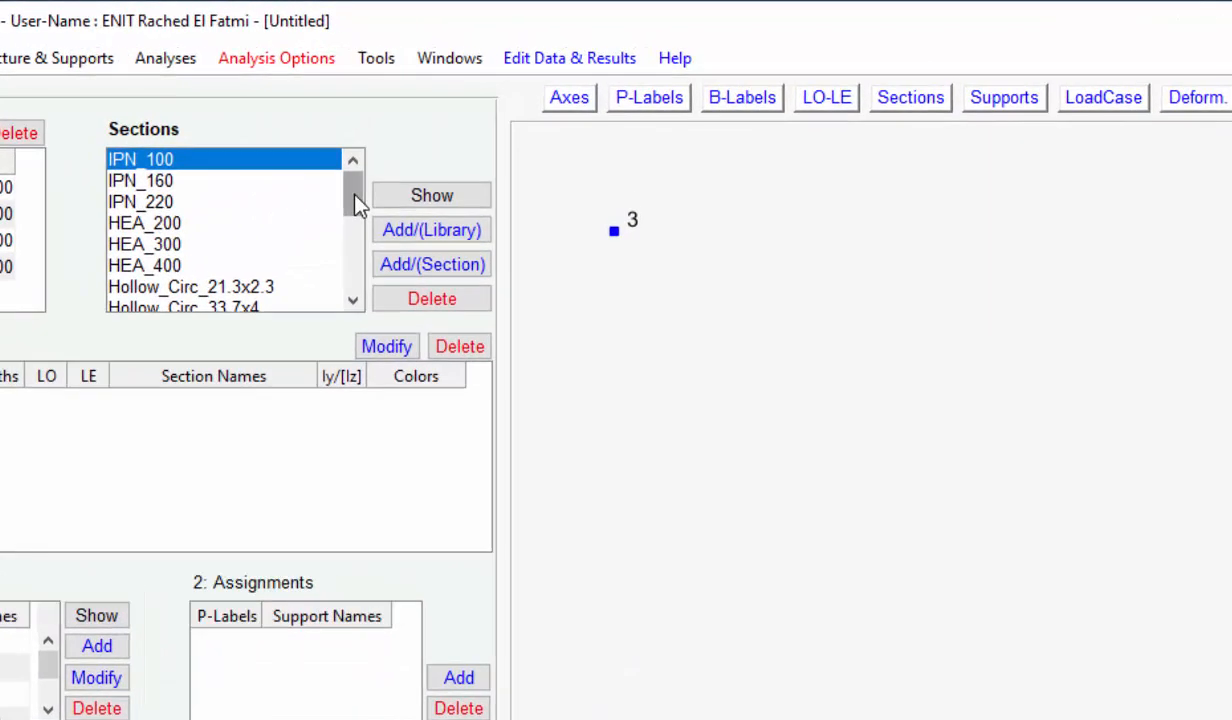
- Open the steel sections library and examine the 1/2 HEB, HEA-A and equal leg angle section kinds
mouse_move(357, 205)
mouse_down()
mouse_move(355, 267)
mouse_move(371, 187)
mouse_up()
scroll(358, 215, down, 2)
scroll(354, 200, up, 2)
click(395, 230)
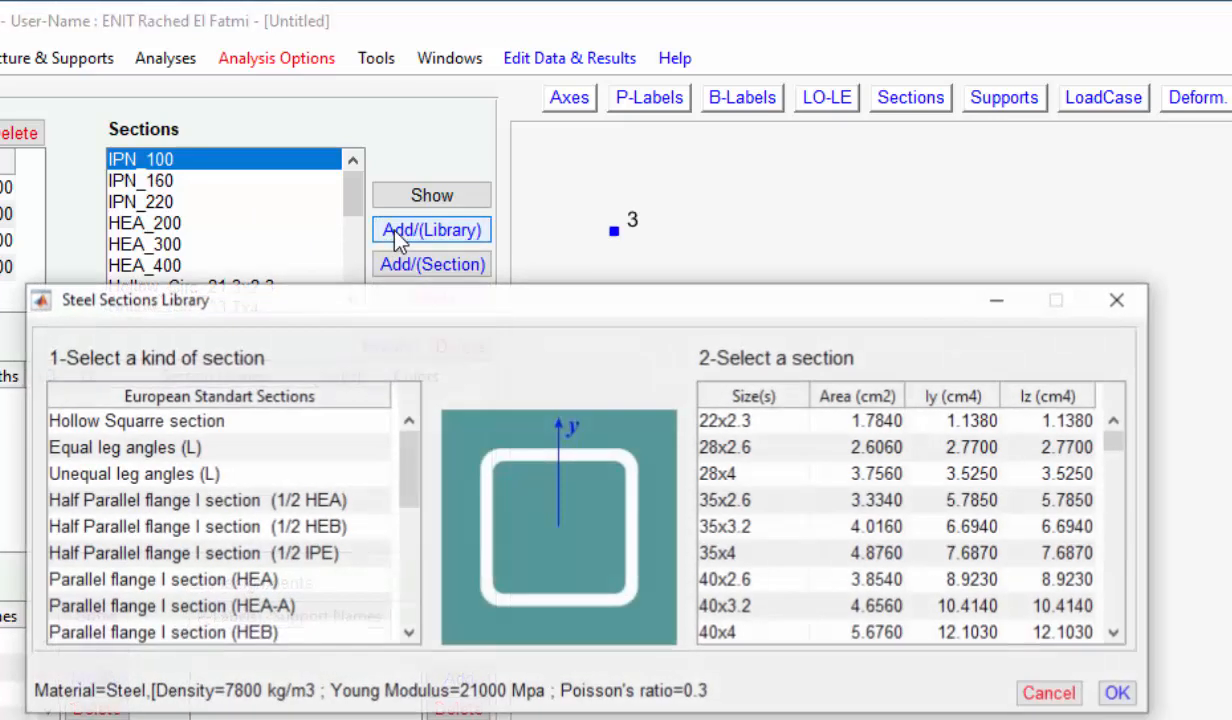
drag(417, 477, 404, 453)
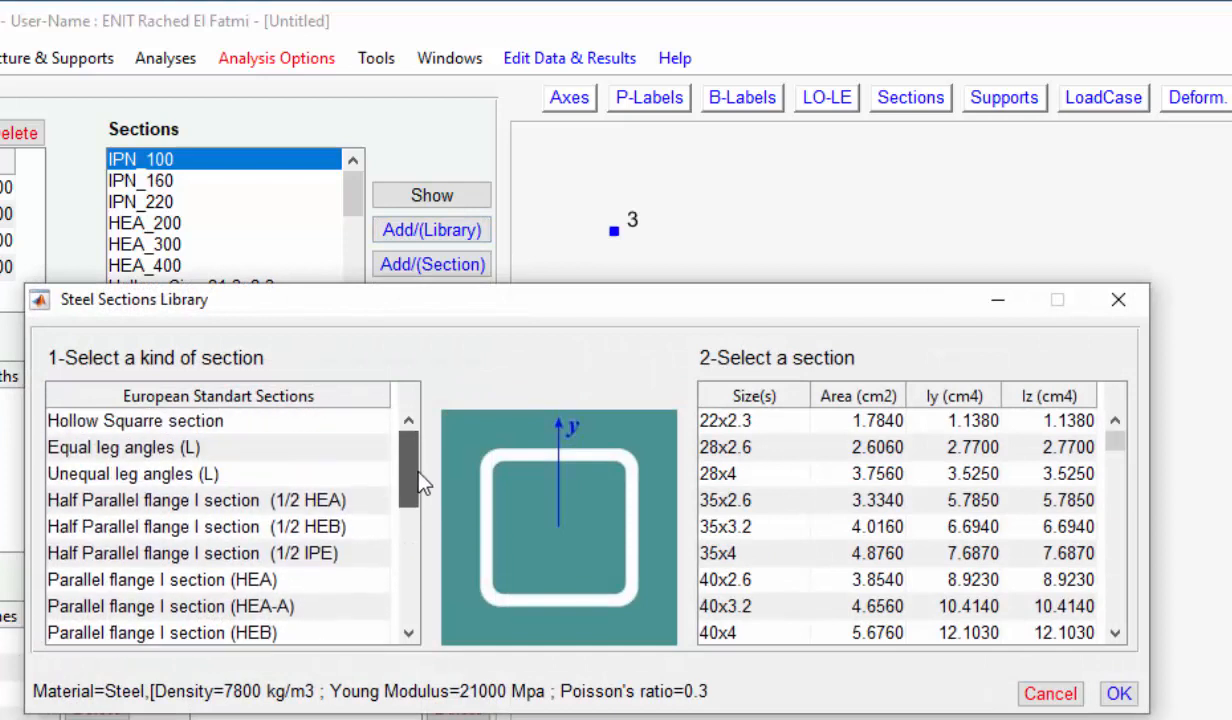
click(310, 532)
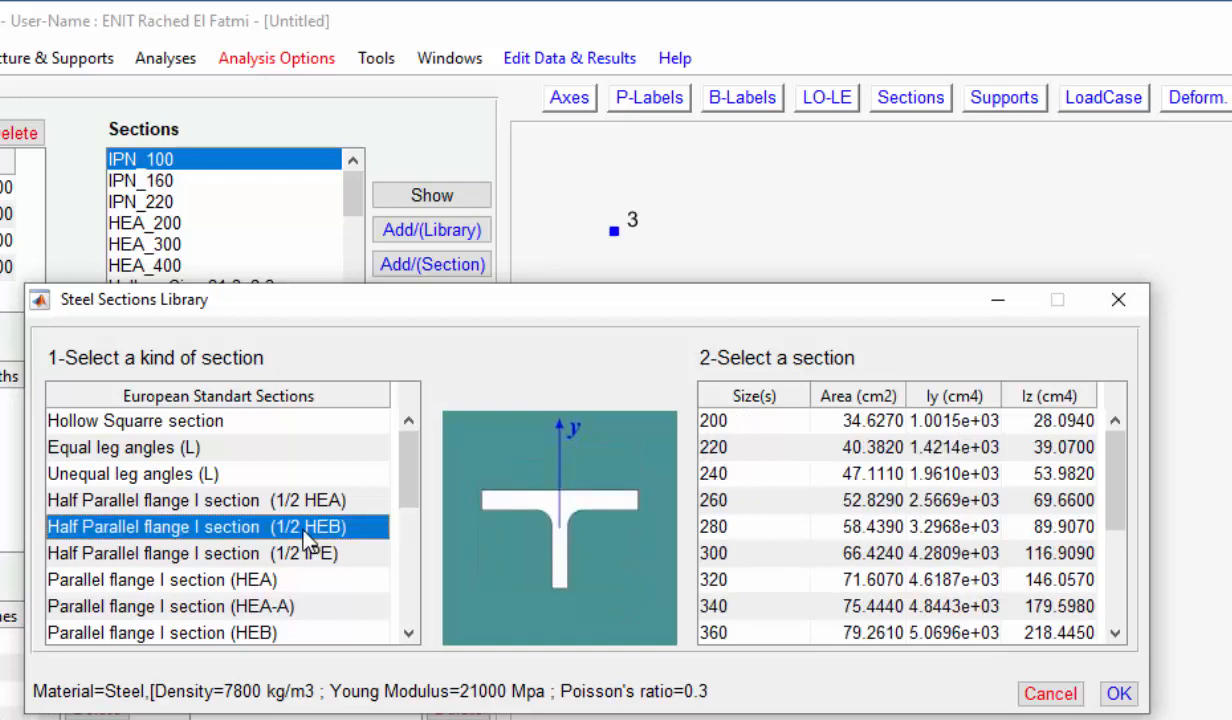
key(Down)
key(Down)
key(Down)
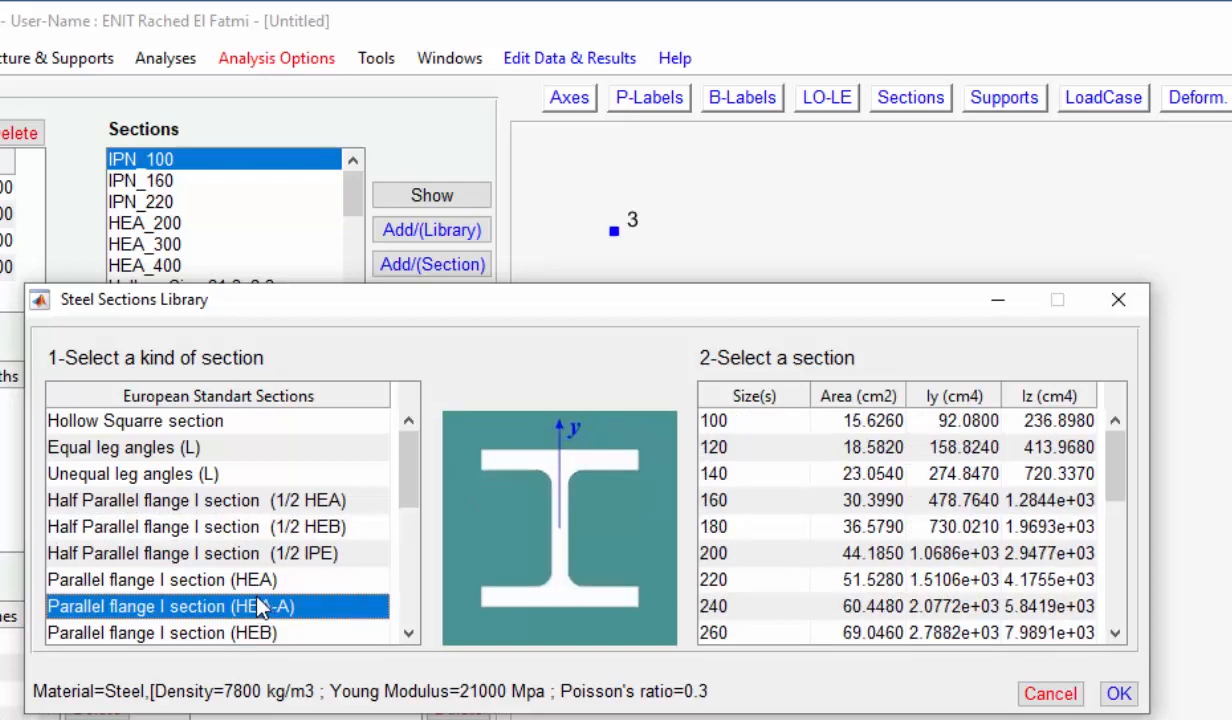
click(192, 446)
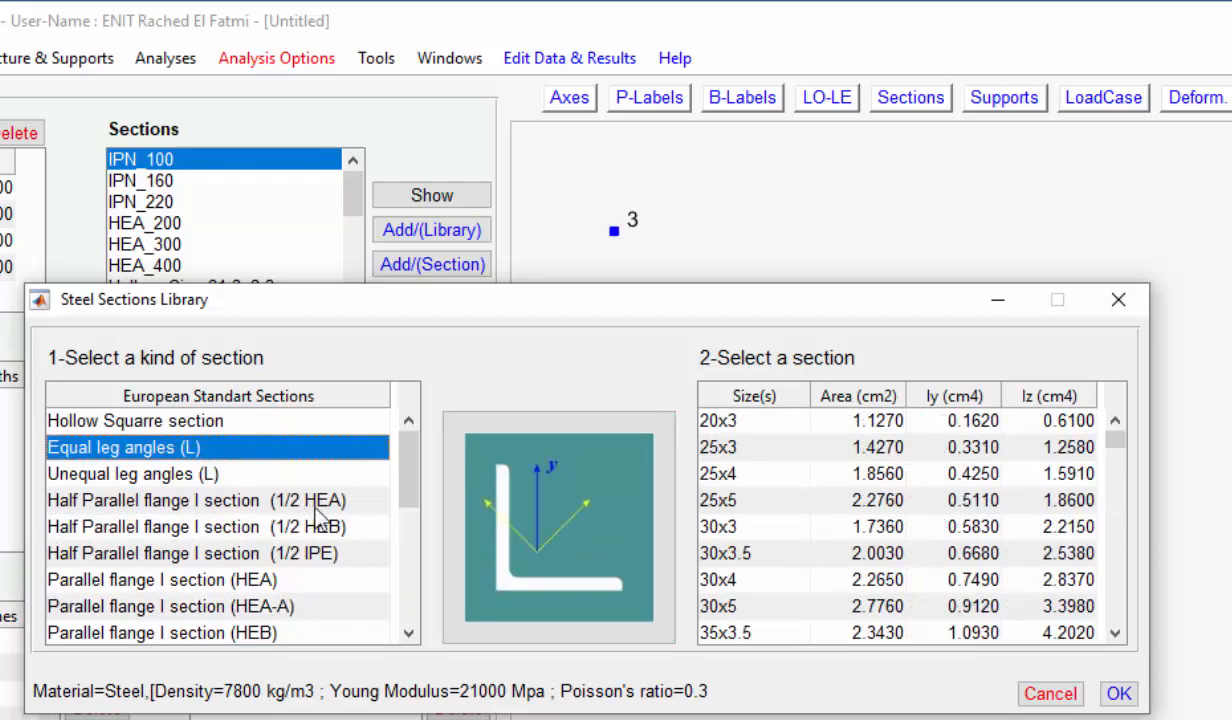
scroll(400, 470, down, 3)
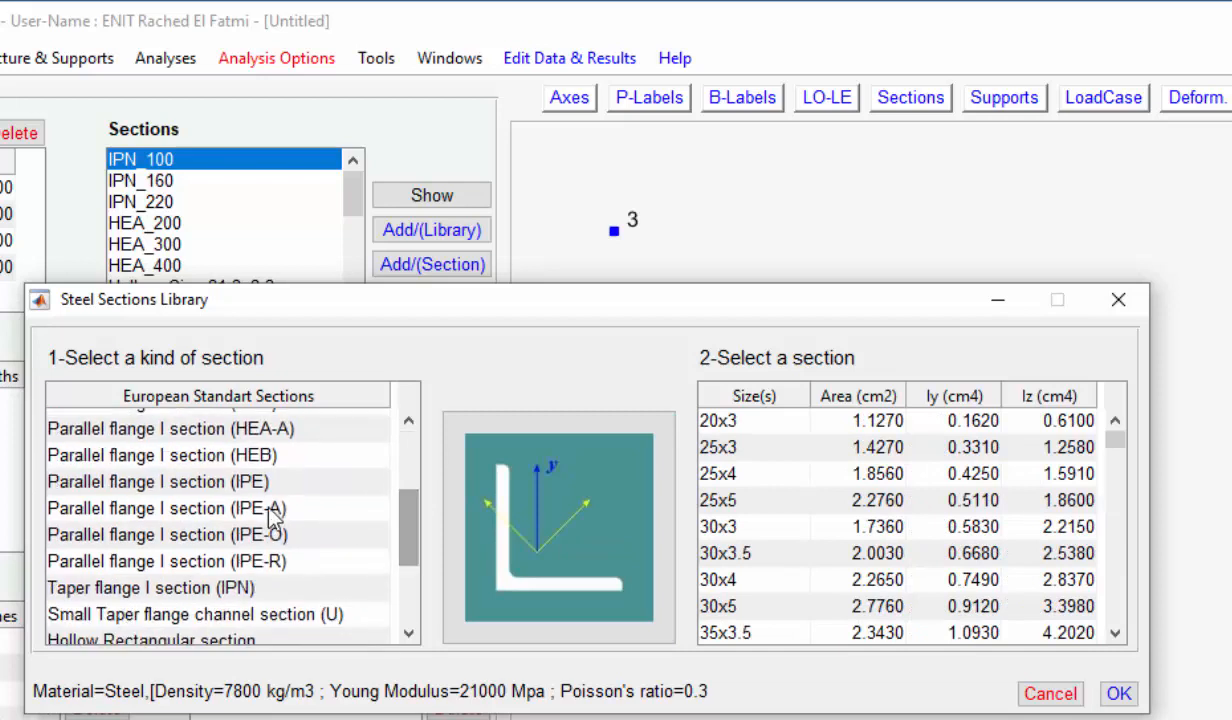
- Add the parallel flange I section IPE of size 160 from the library and check the section list for it
click(262, 482)
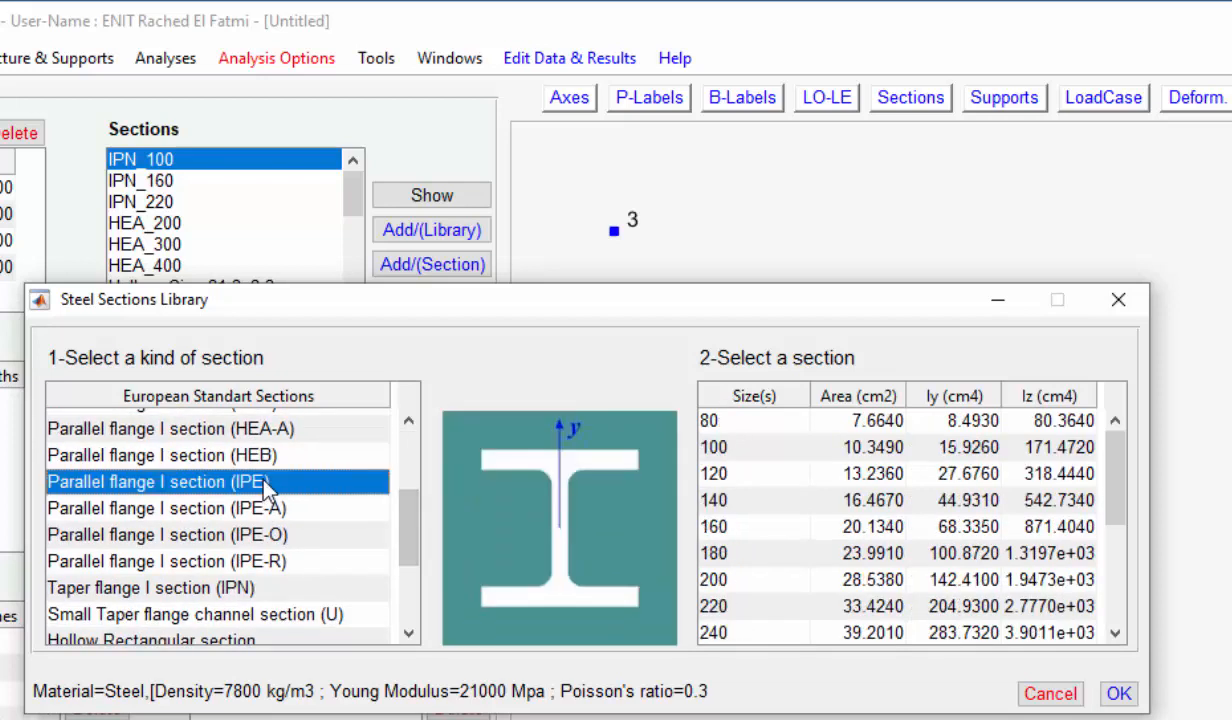
click(770, 531)
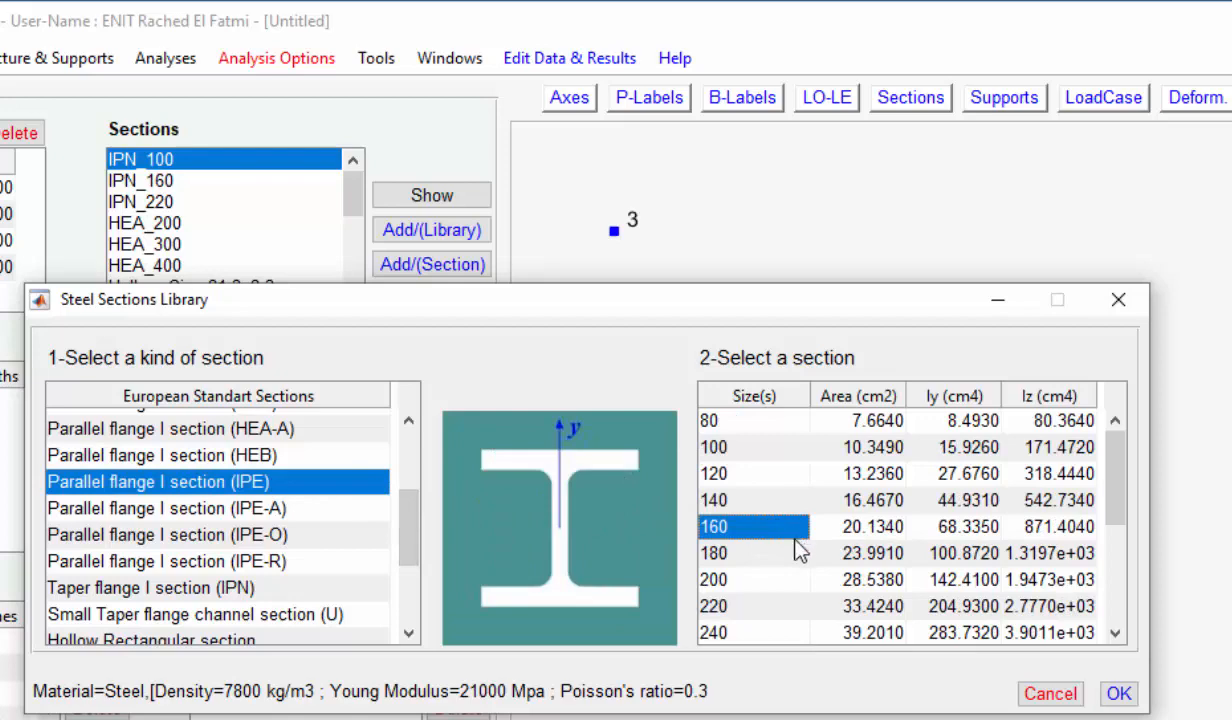
click(1118, 694)
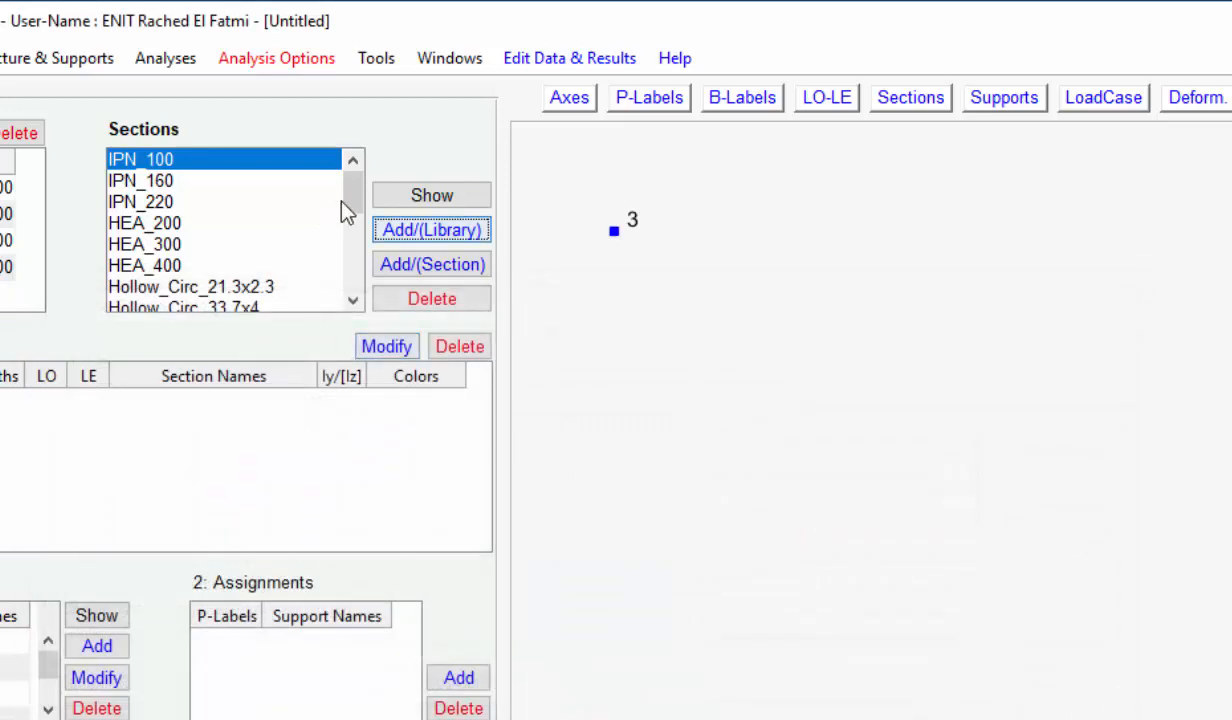
drag(350, 207, 335, 293)
drag(110, 318, 112, 317)
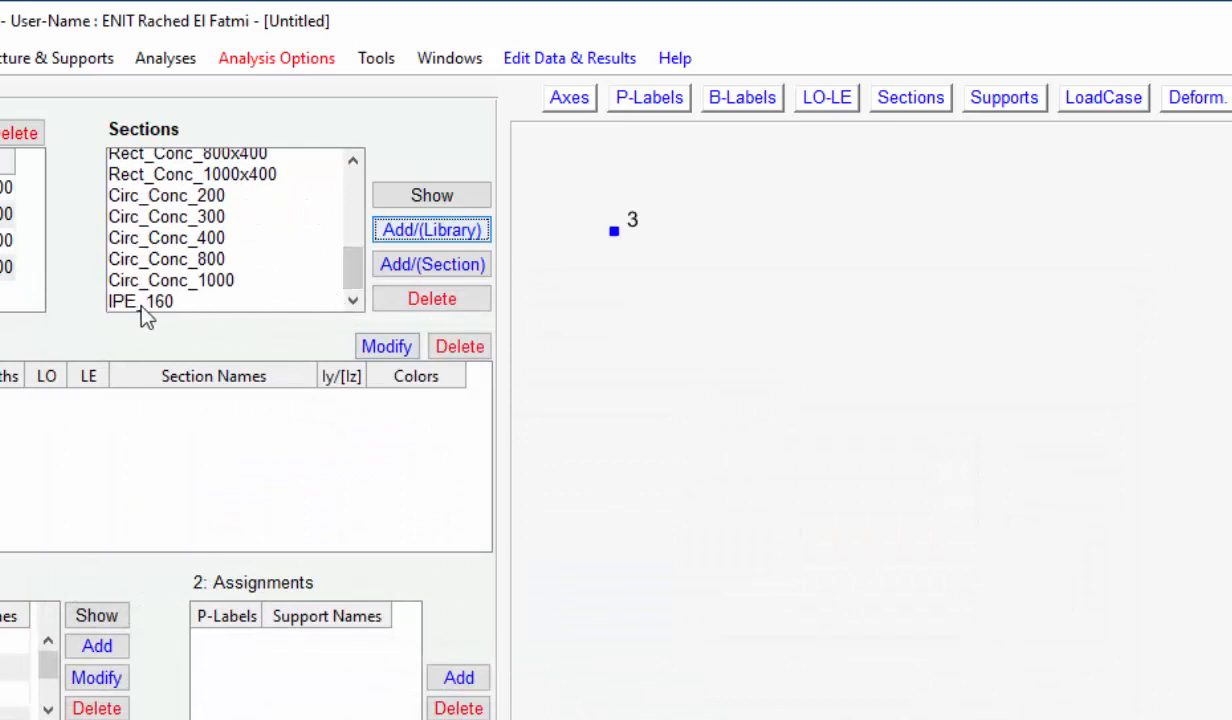
drag(348, 273, 348, 160)
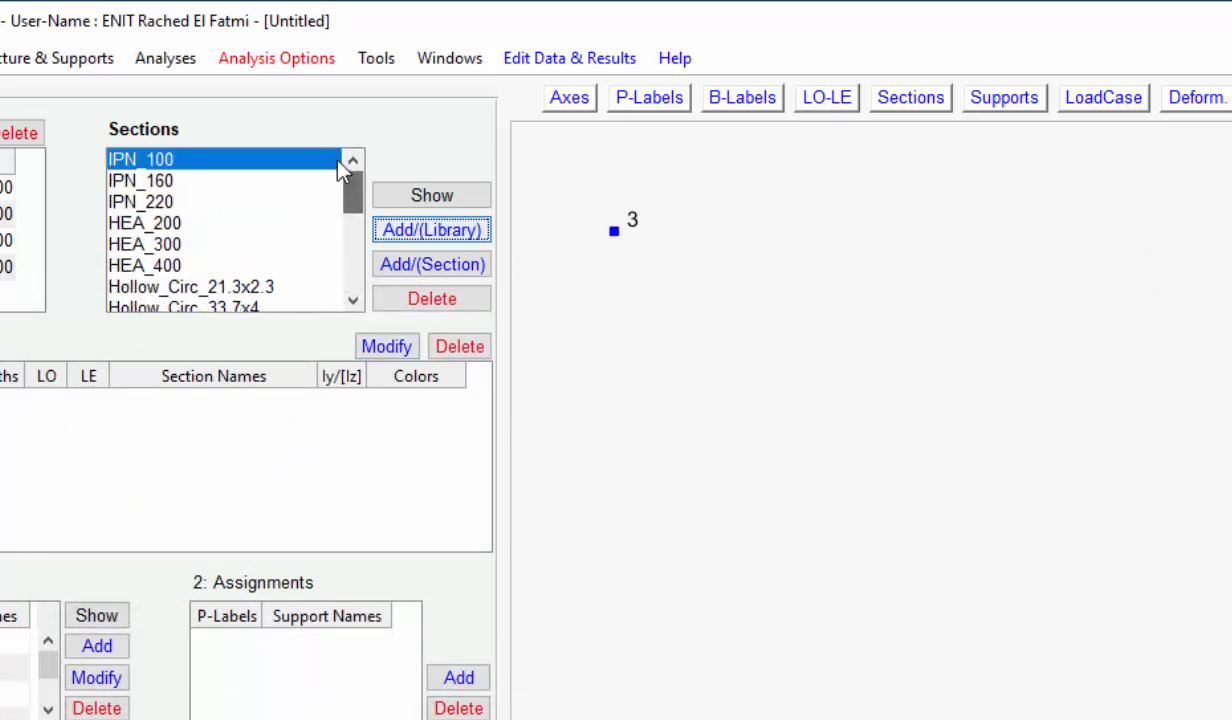
- View the geometric and material properties of section IPN_100, and close the property window
click(150, 165)
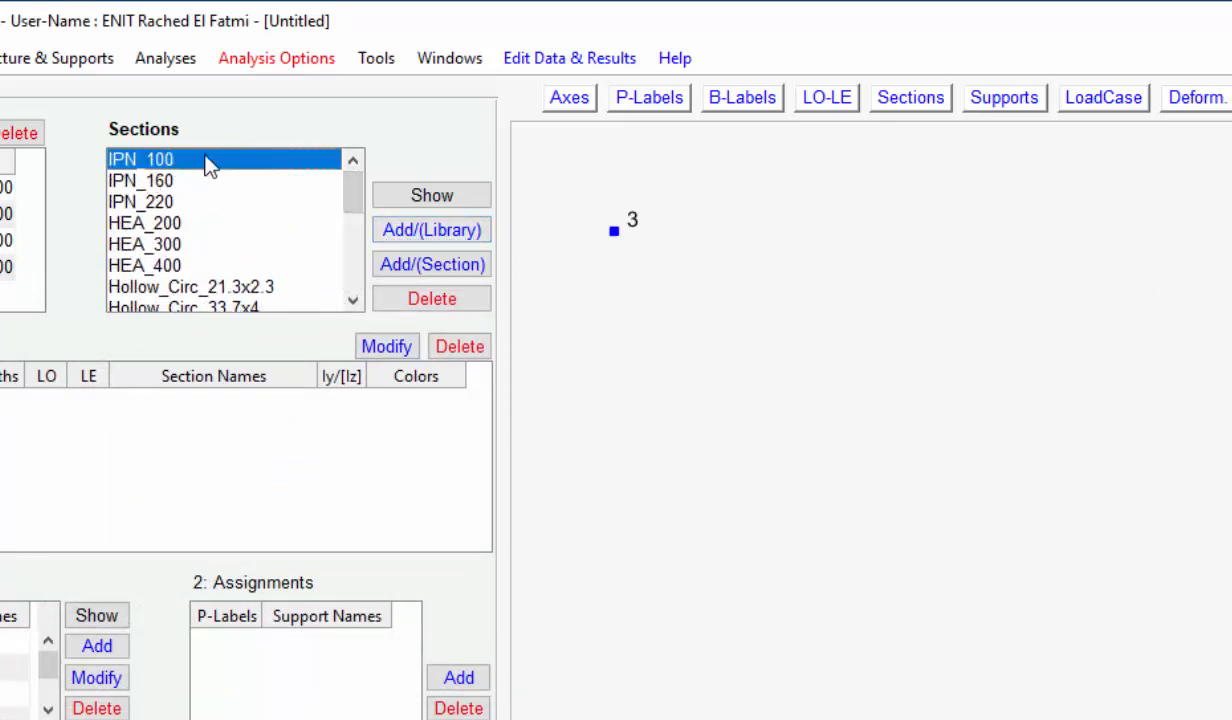
click(449, 203)
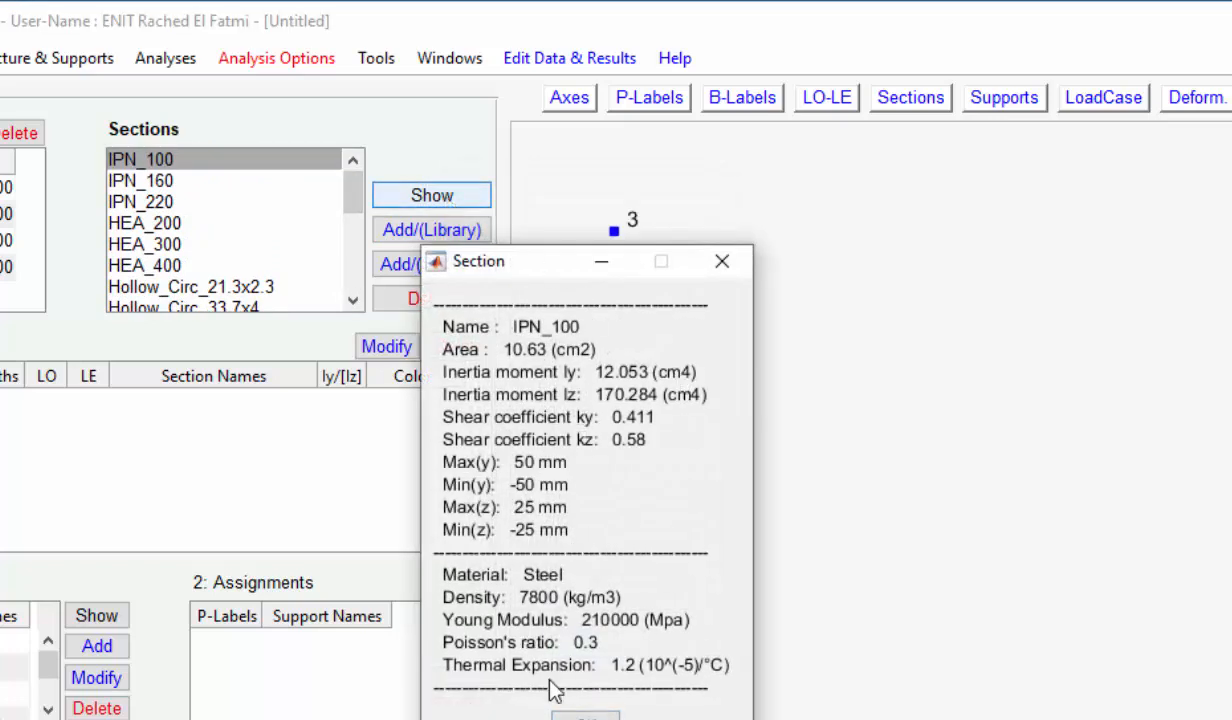
click(722, 262)
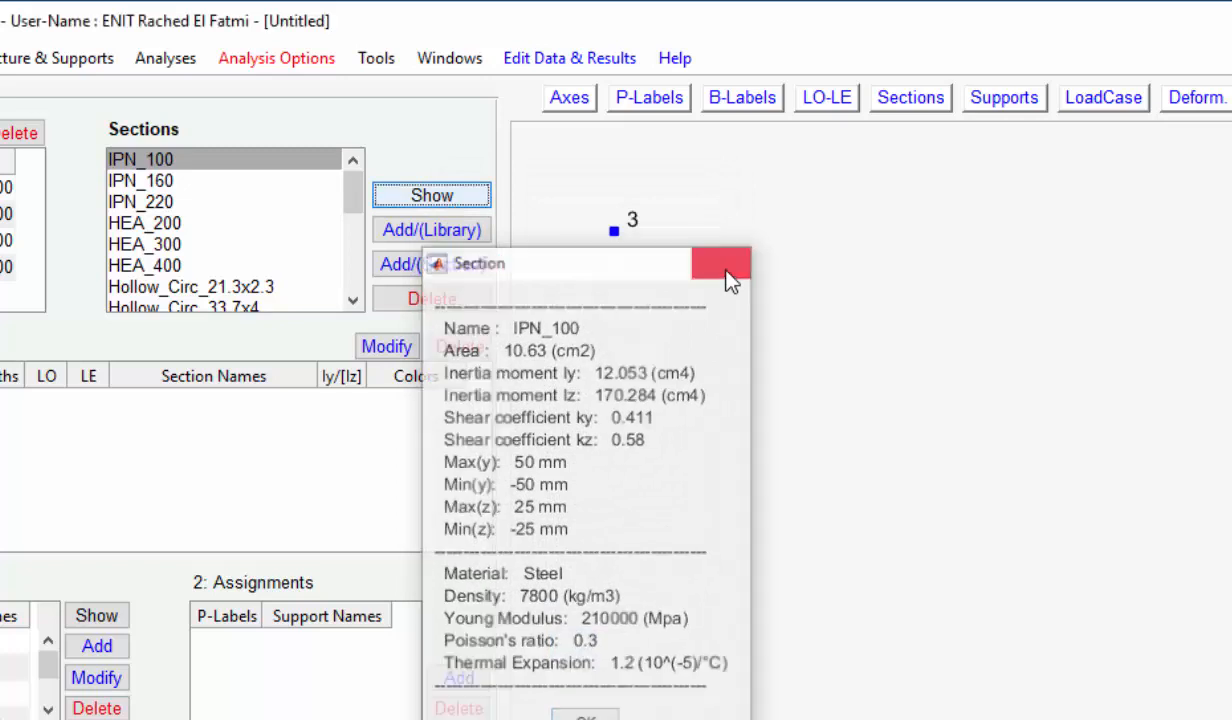
- View the geometric and material properties of the added section IPE_160, and close the property window
drag(350, 200, 289, 338)
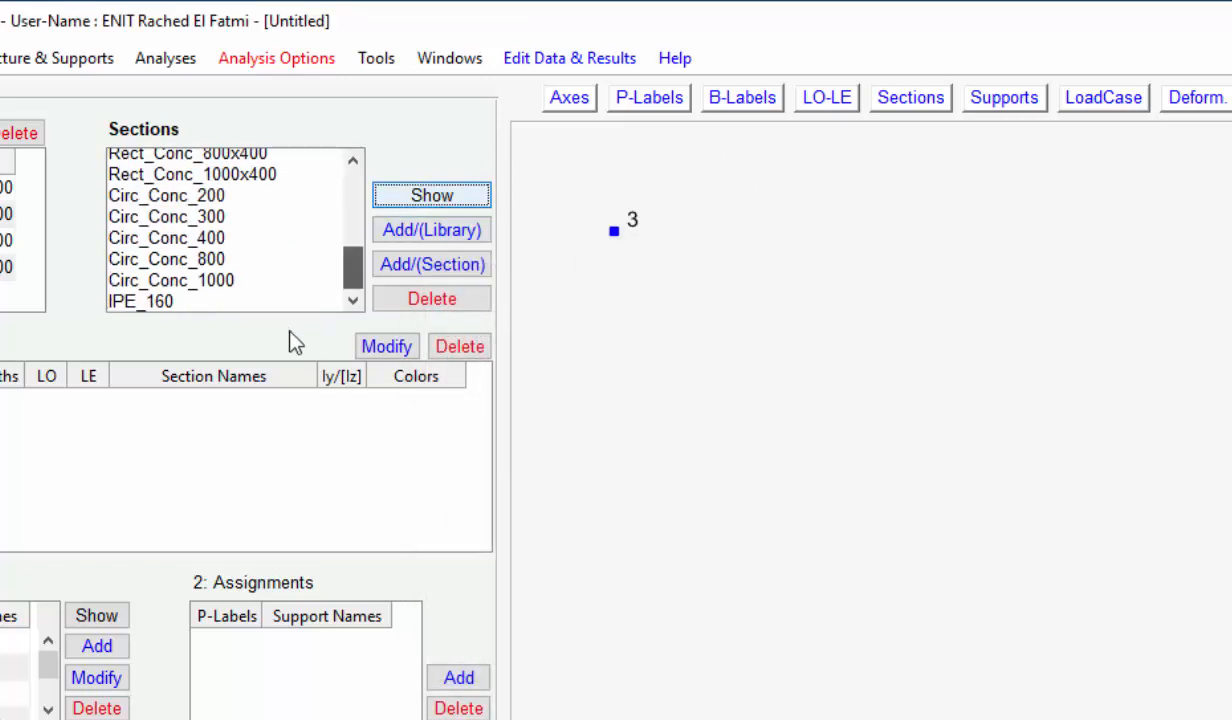
click(175, 301)
click(398, 190)
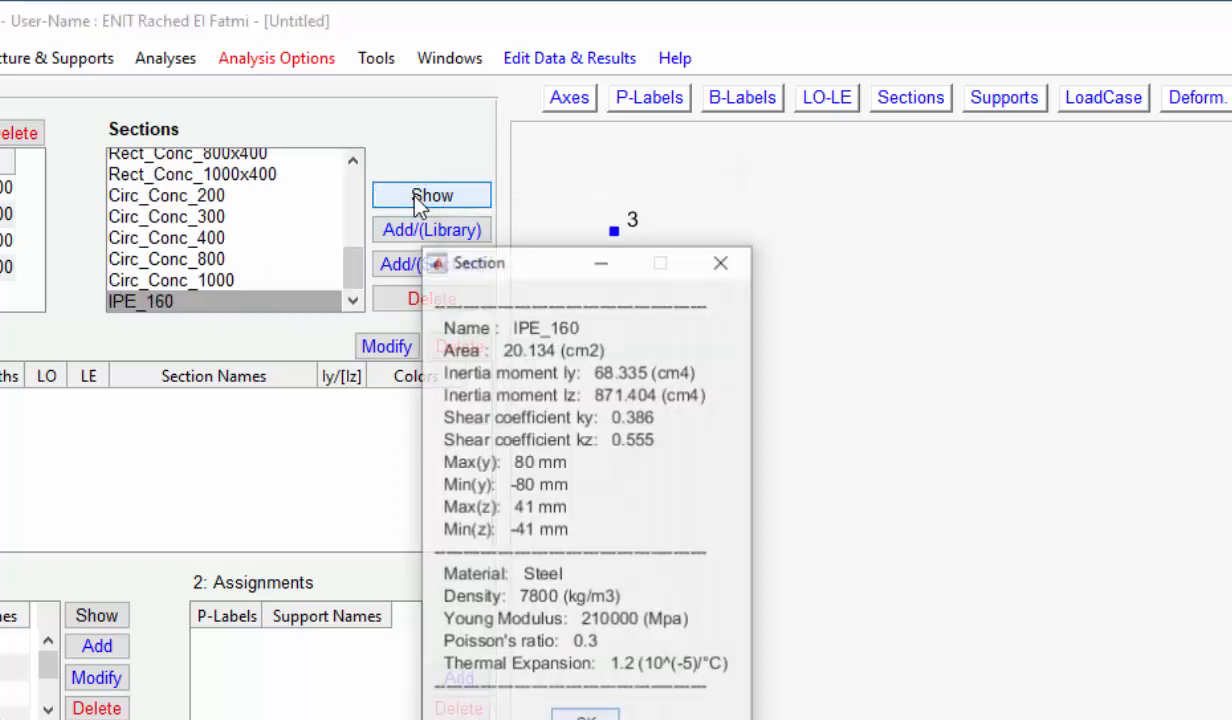
click(718, 265)
- Select section IPN_100 and start adding new beams, defining beam 1 from origin point 1 to end point 3
drag(367, 260, 368, 168)
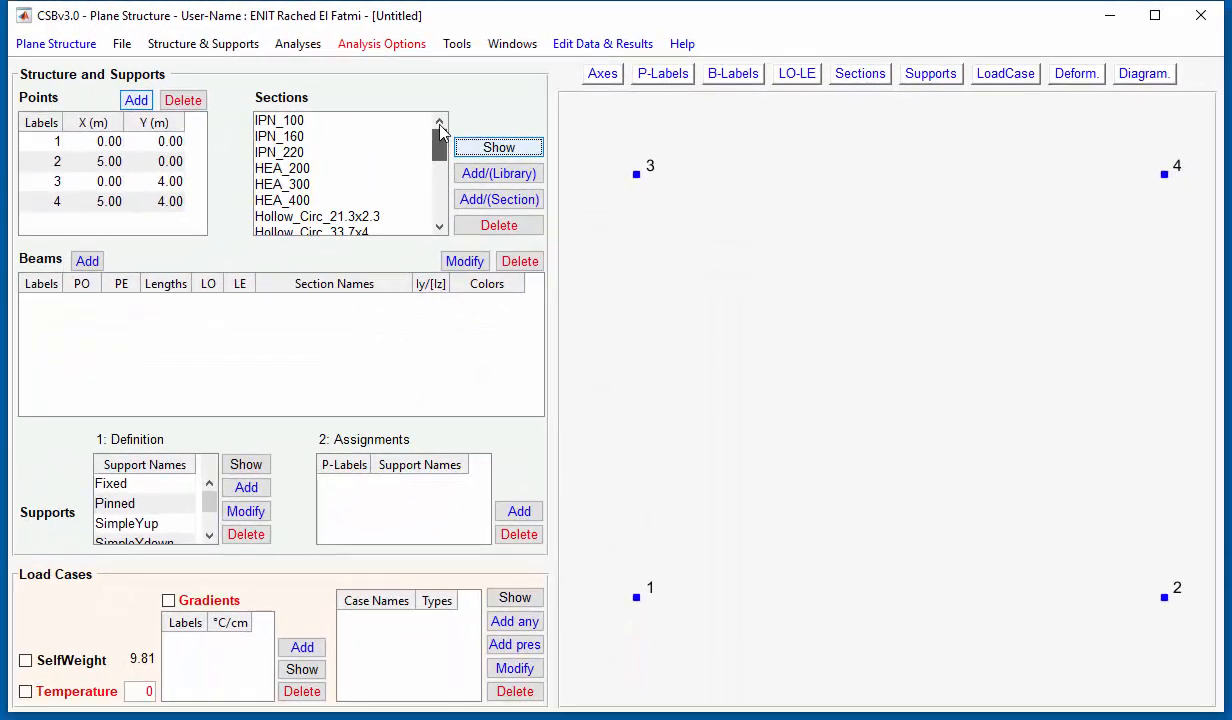
click(205, 154)
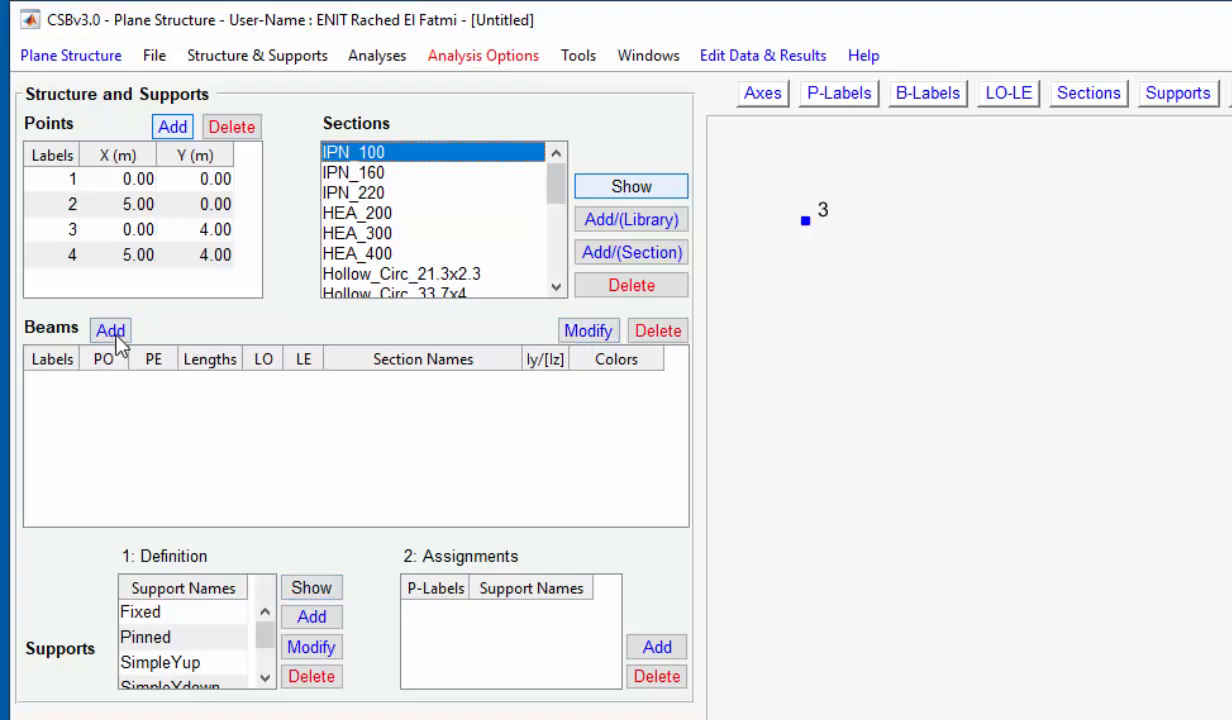
click(112, 334)
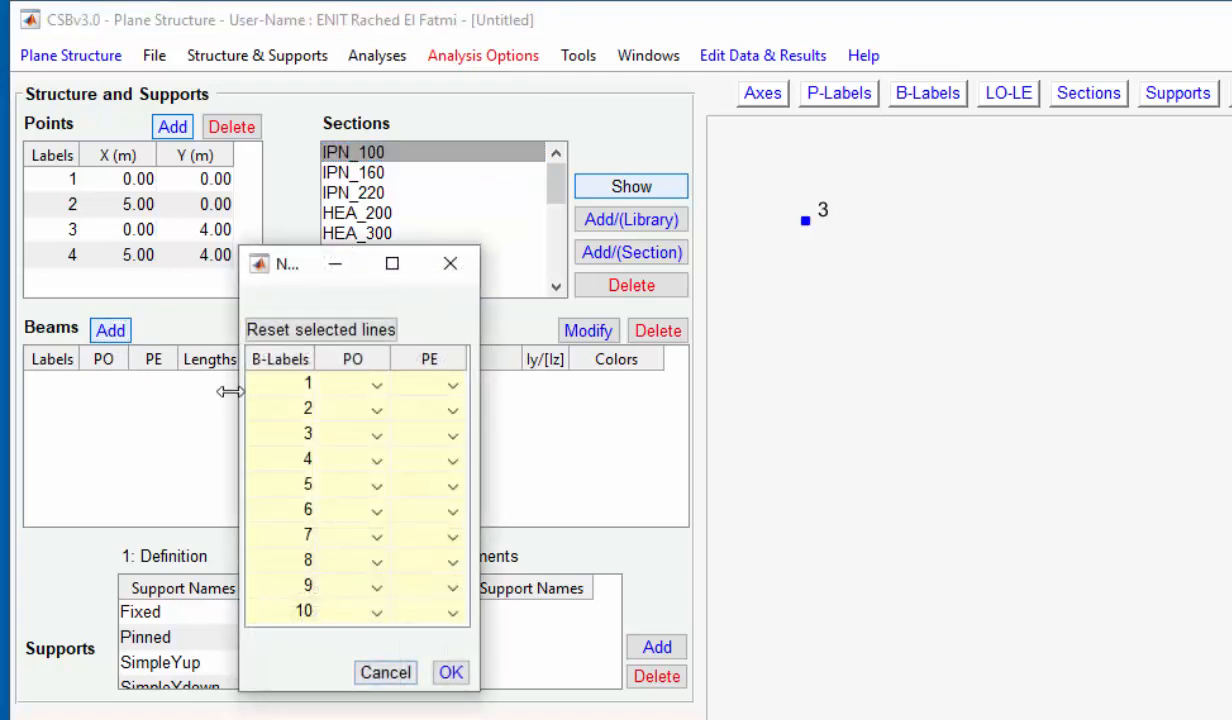
click(354, 386)
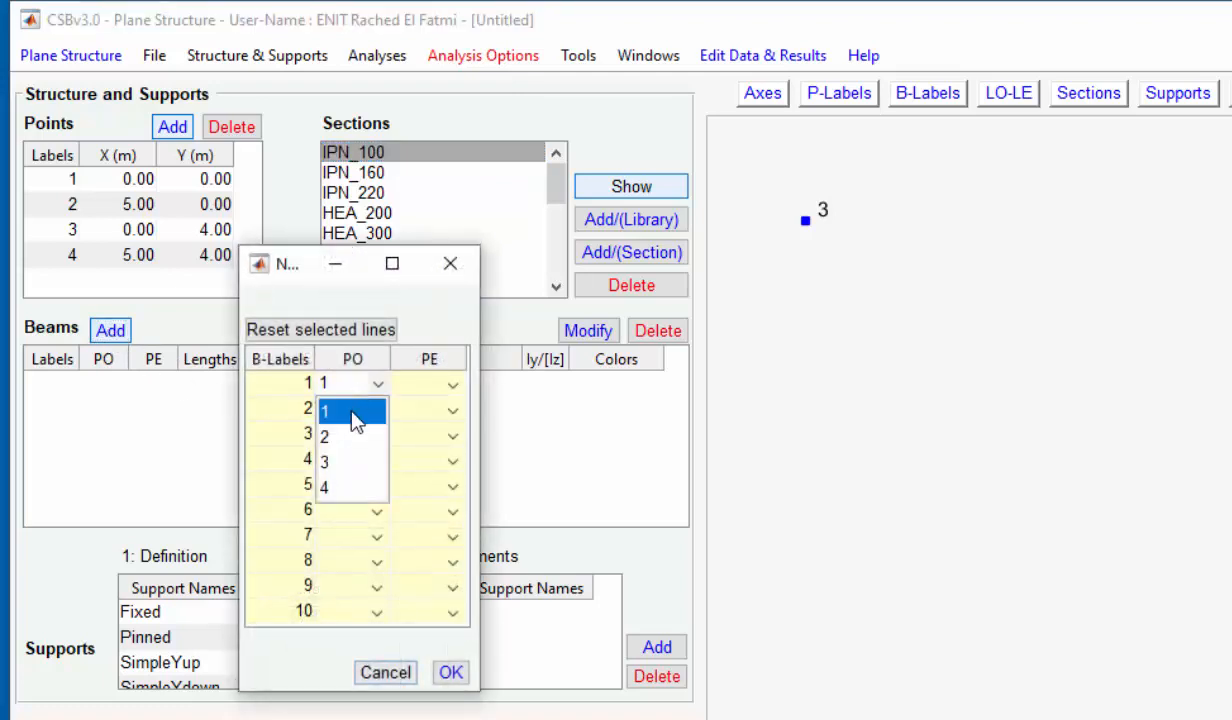
click(354, 411)
click(407, 388)
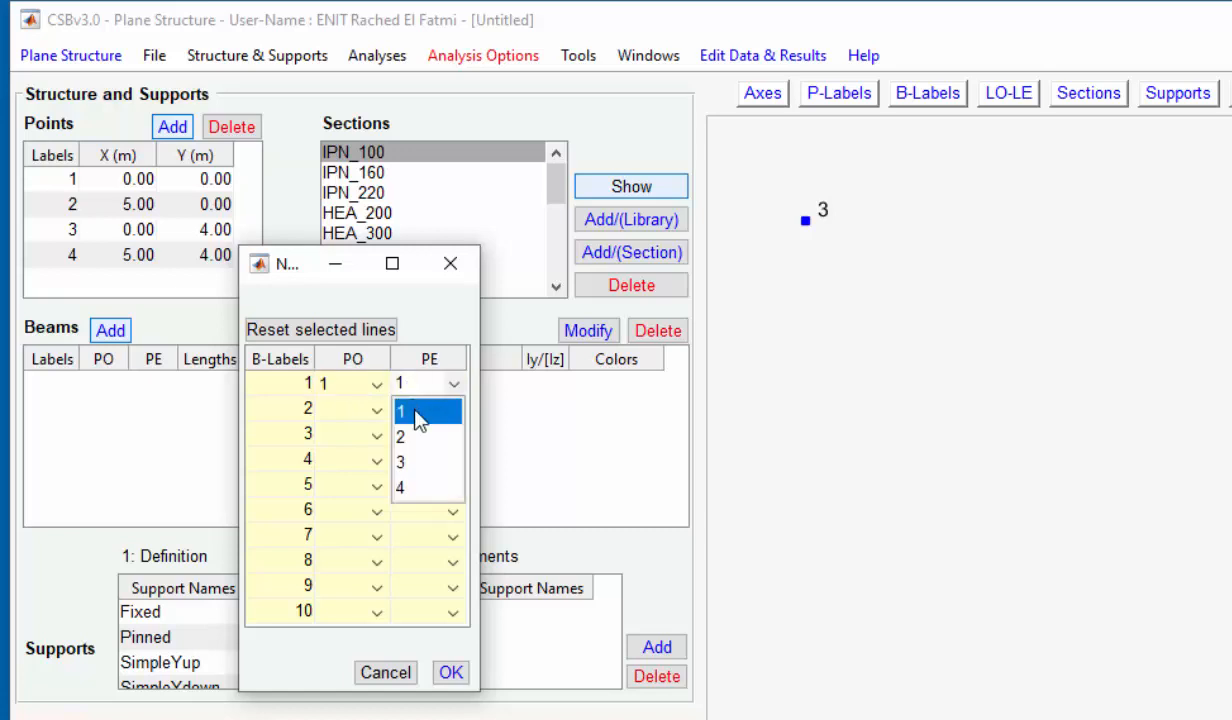
click(407, 462)
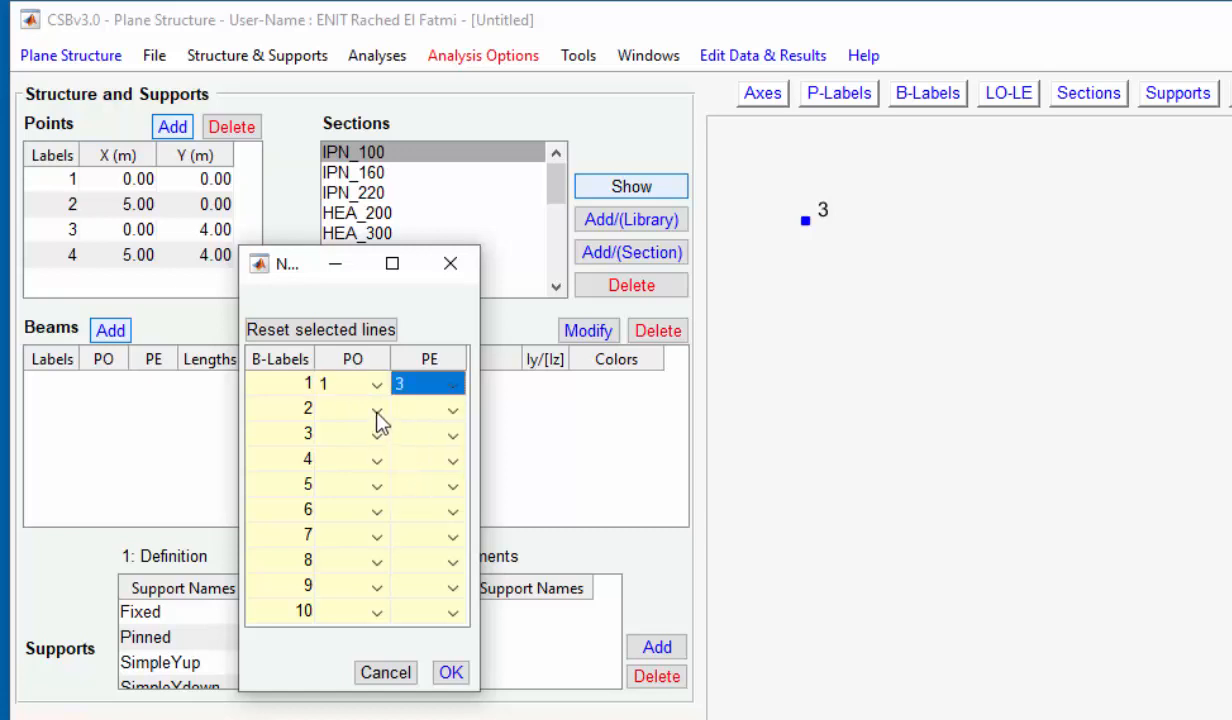
- Define beam 2 from origin point 2 to end point 4, create the beams, and briefly display the axes to check them
click(376, 413)
click(352, 460)
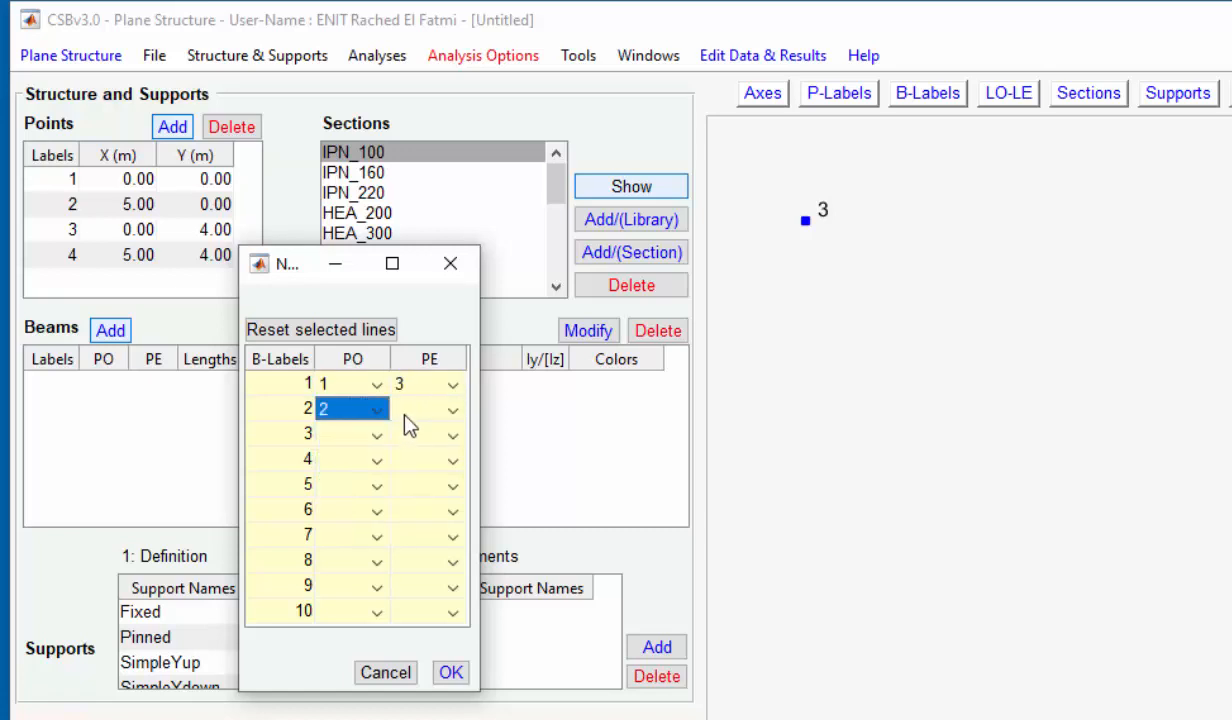
click(409, 415)
click(409, 508)
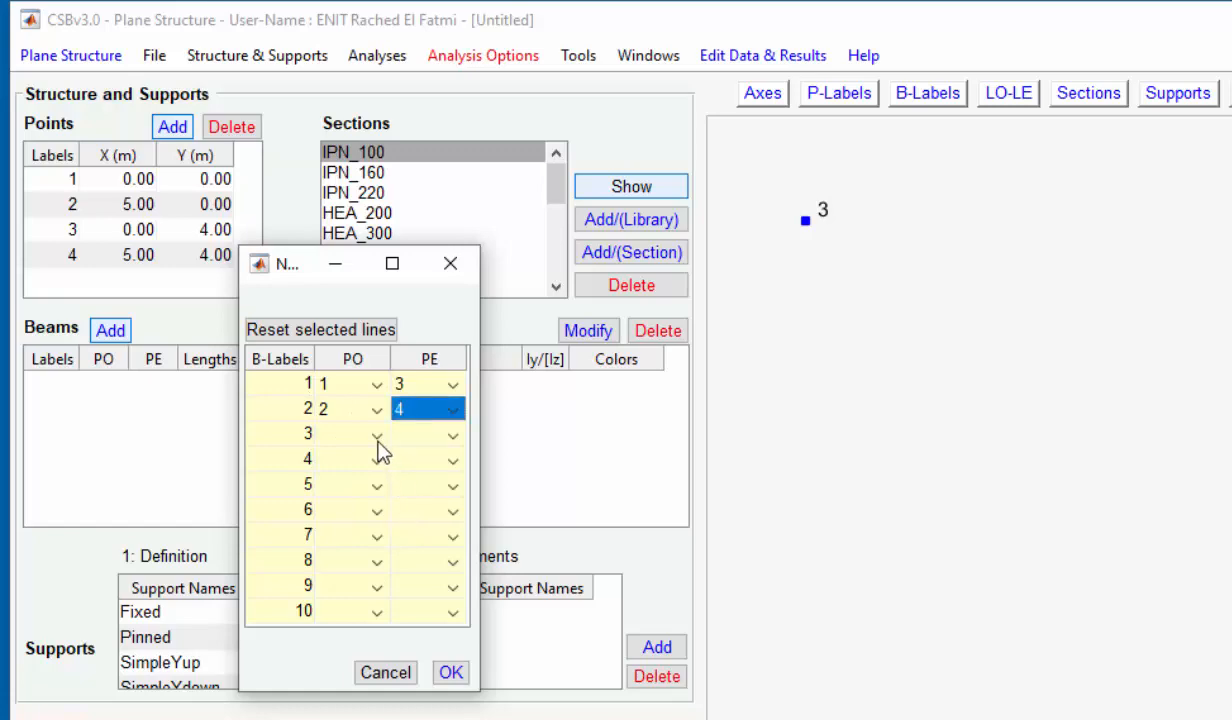
click(451, 672)
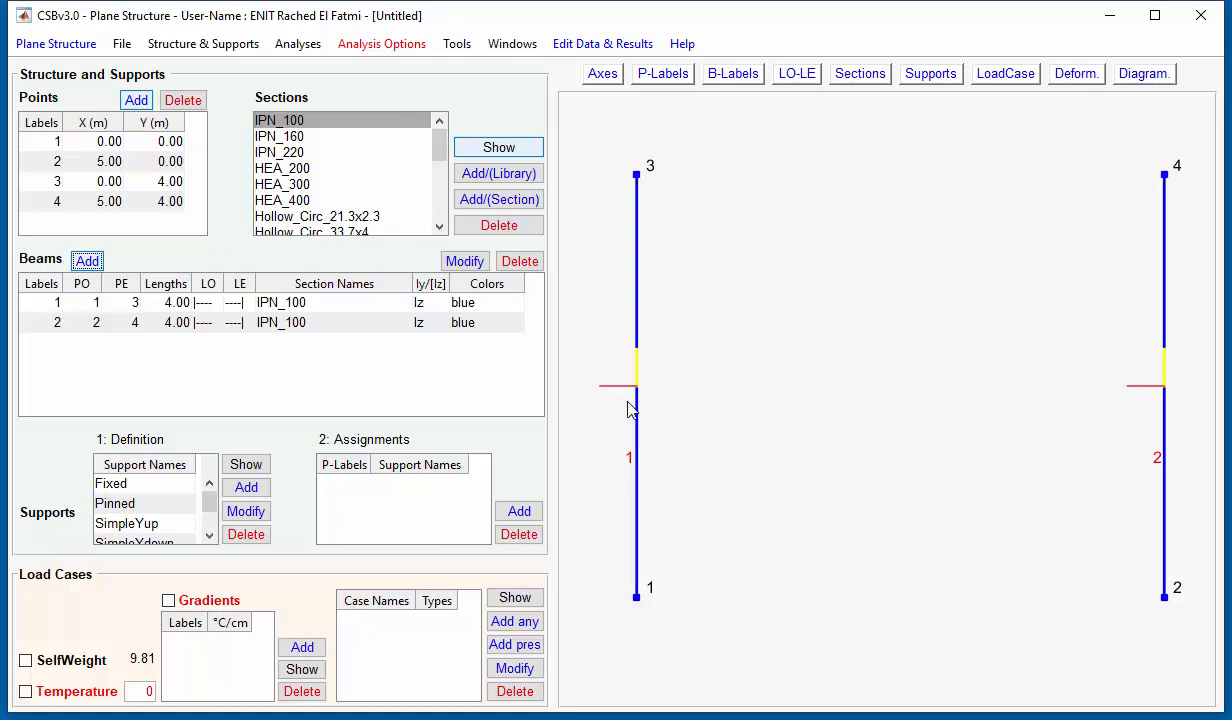
click(605, 74)
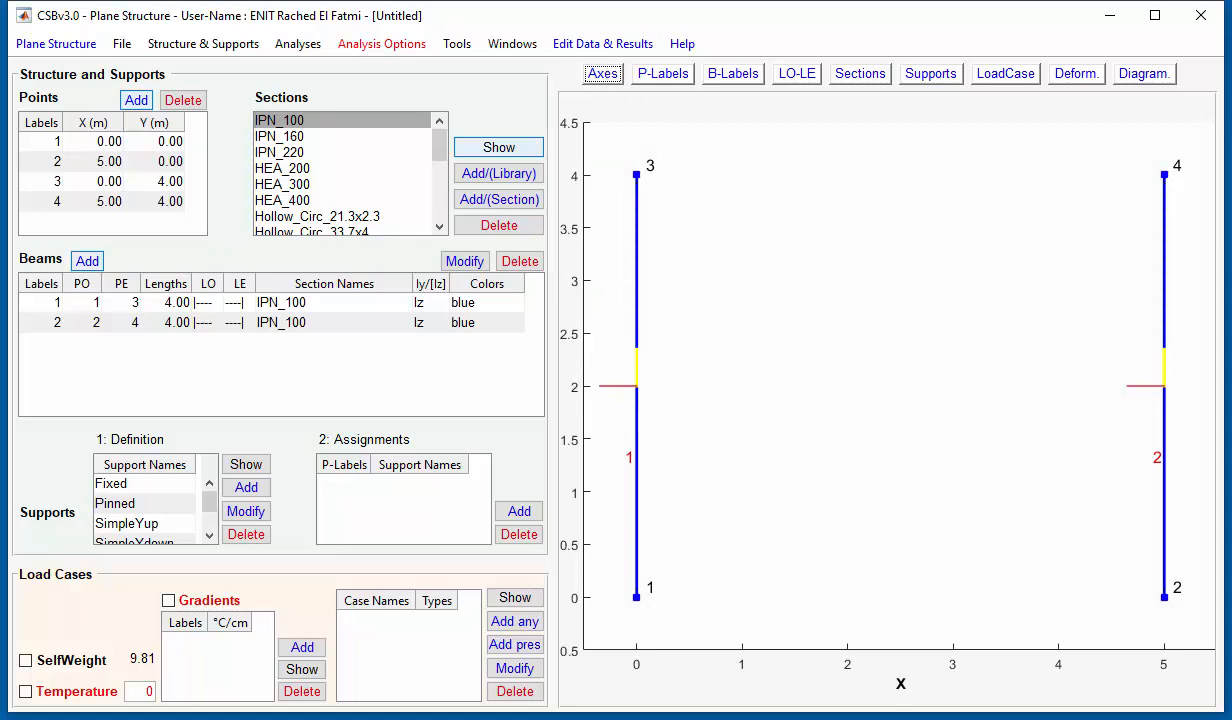
click(596, 76)
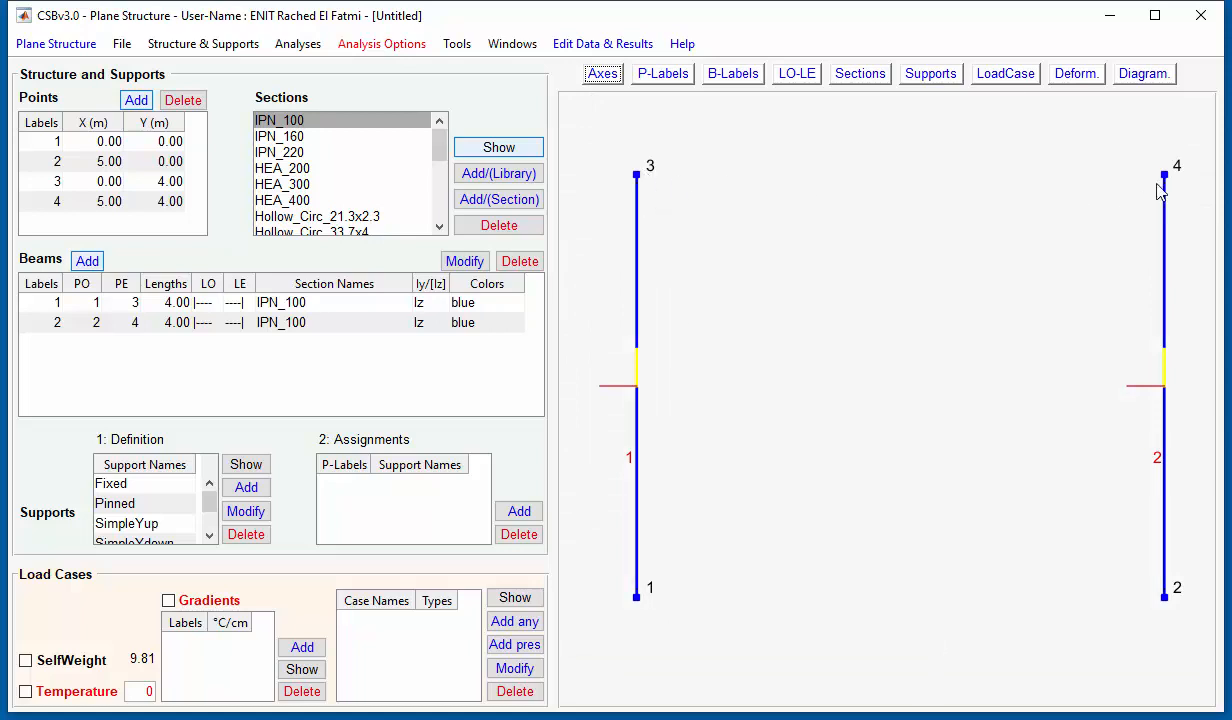
click(88, 261)
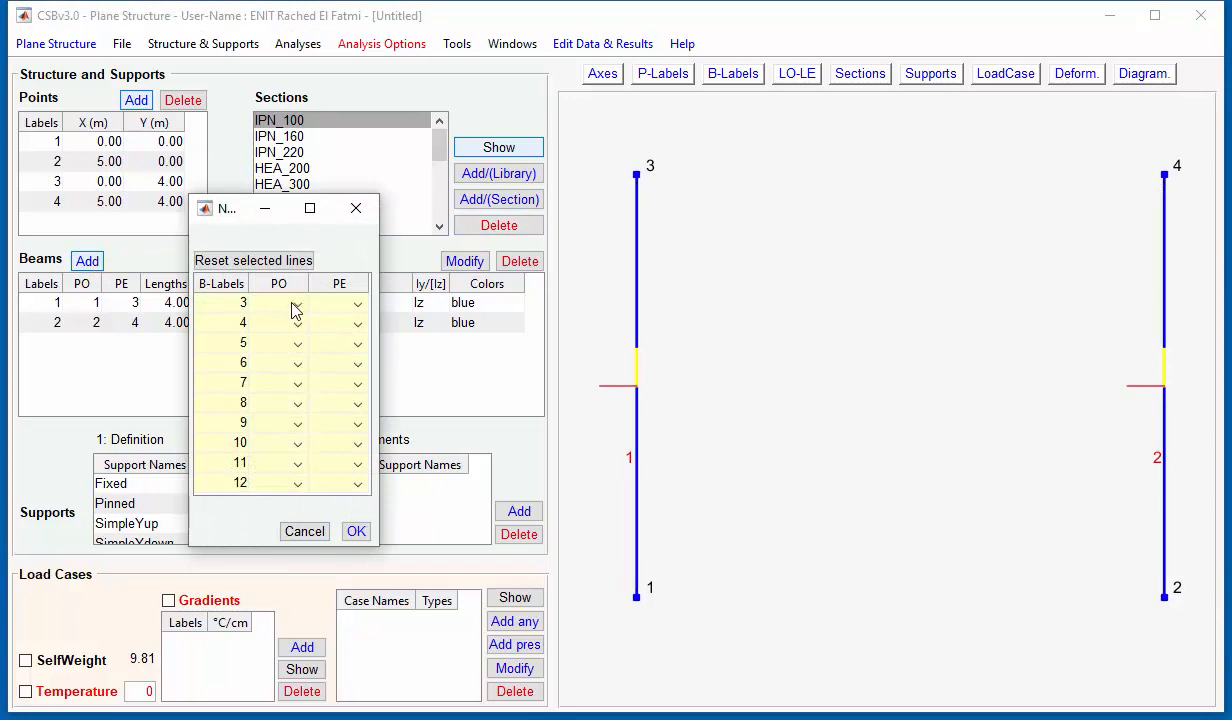
click(296, 311)
click(289, 358)
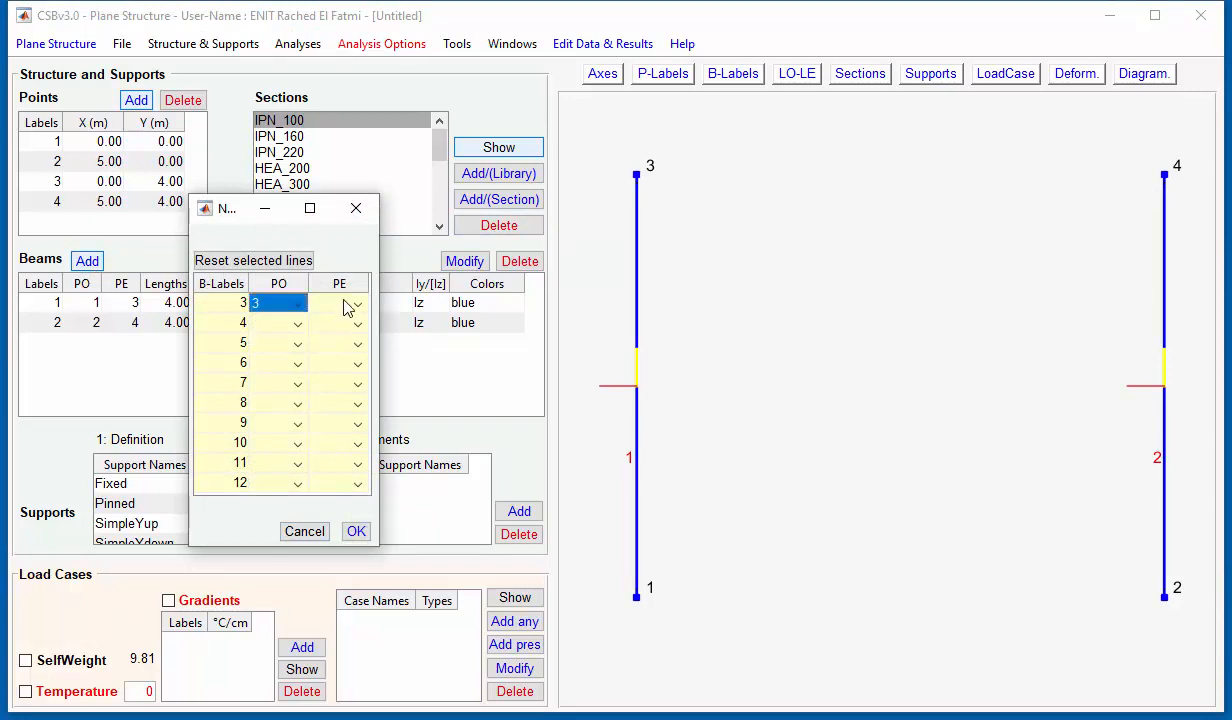
click(346, 308)
click(340, 385)
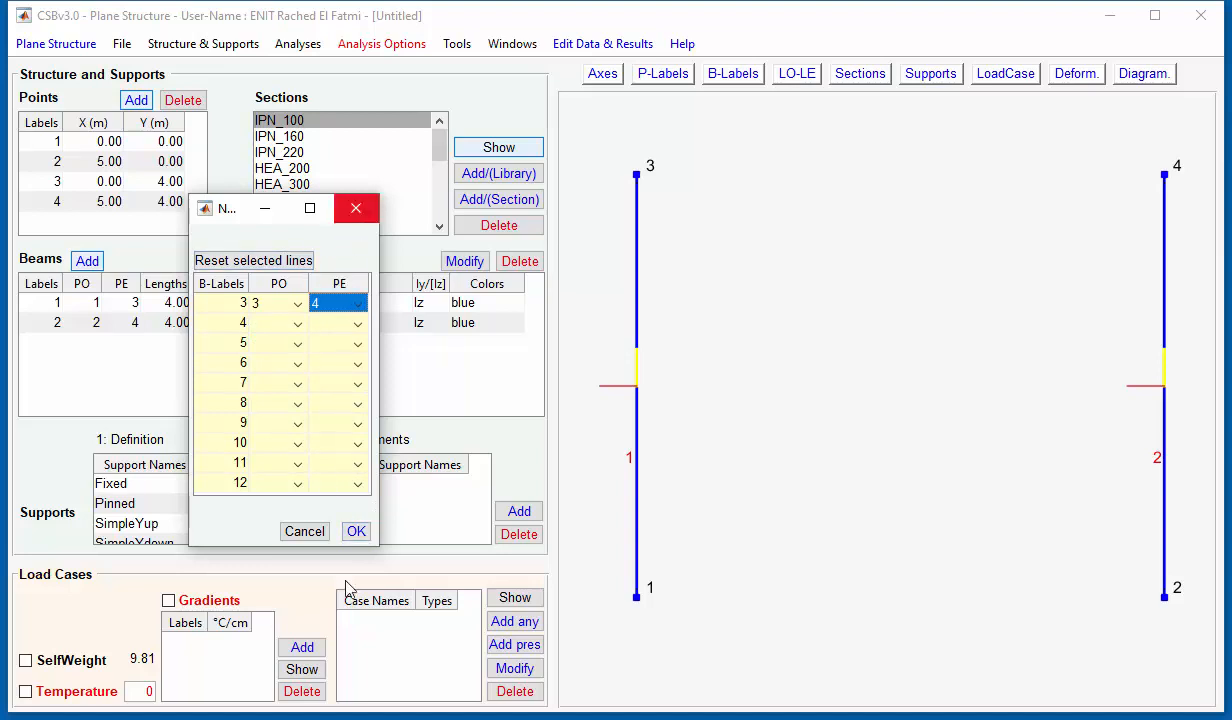
click(300, 531)
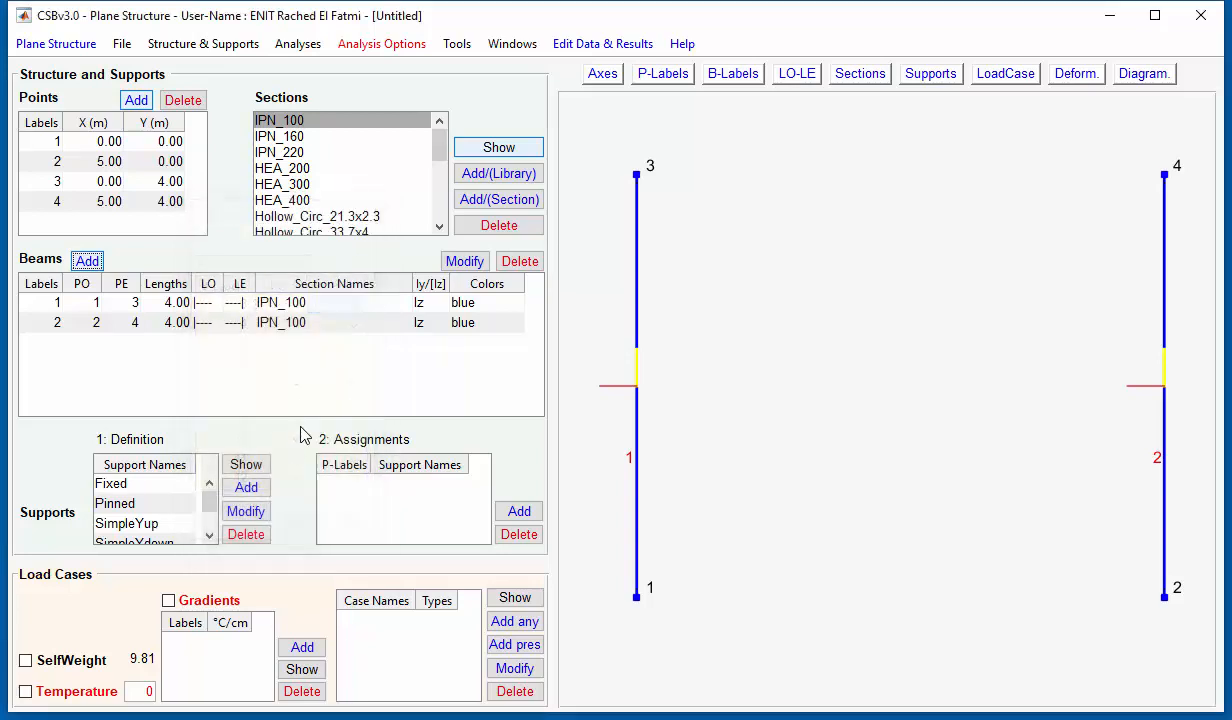
- Add beam 3 with section IPN_160 from origin point 3 to end point 4
click(279, 137)
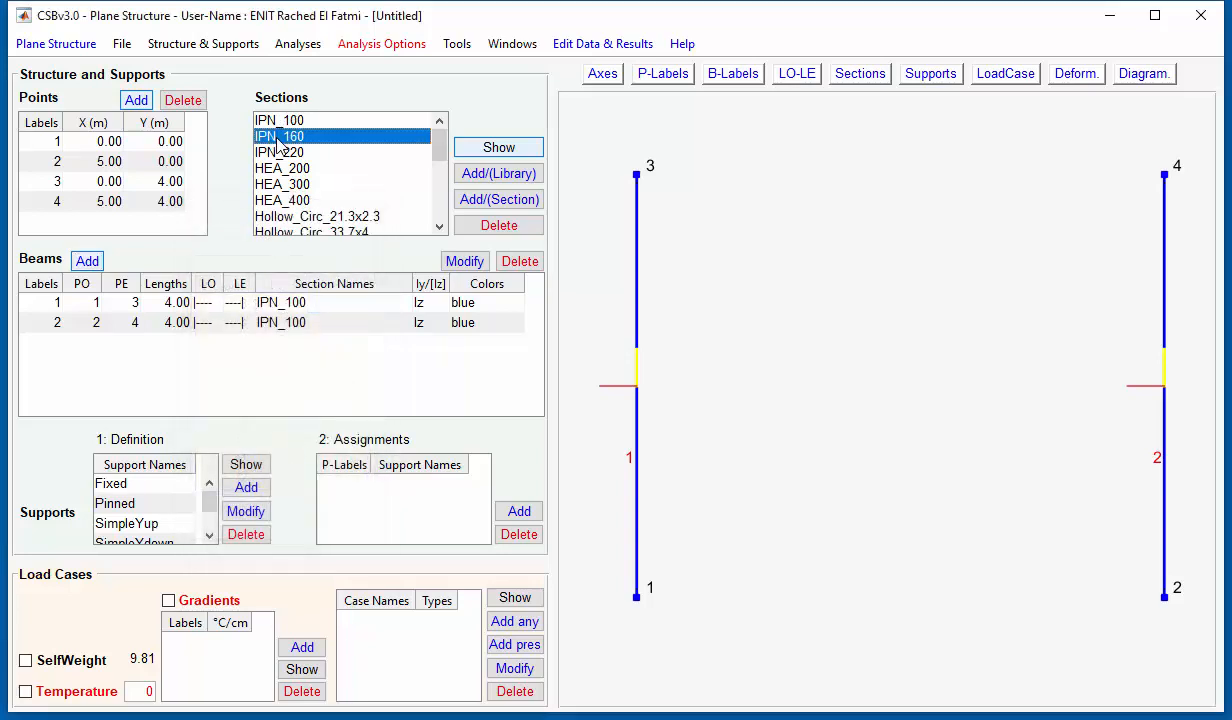
click(87, 261)
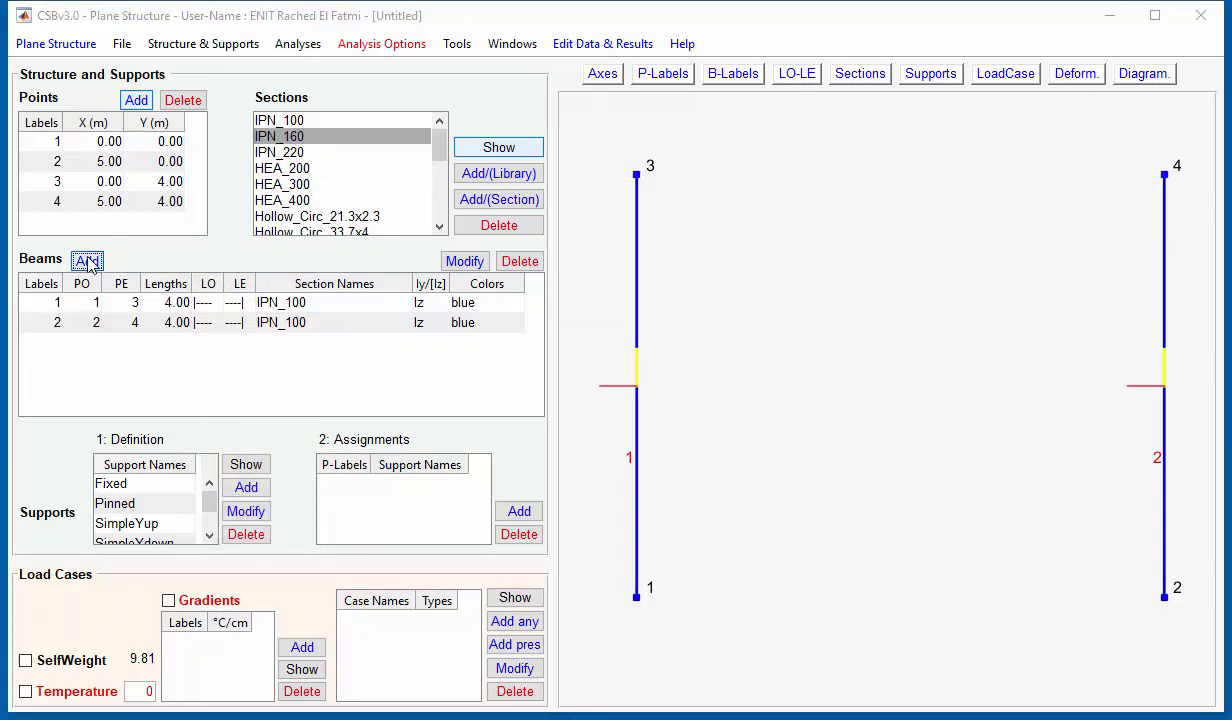
click(281, 311)
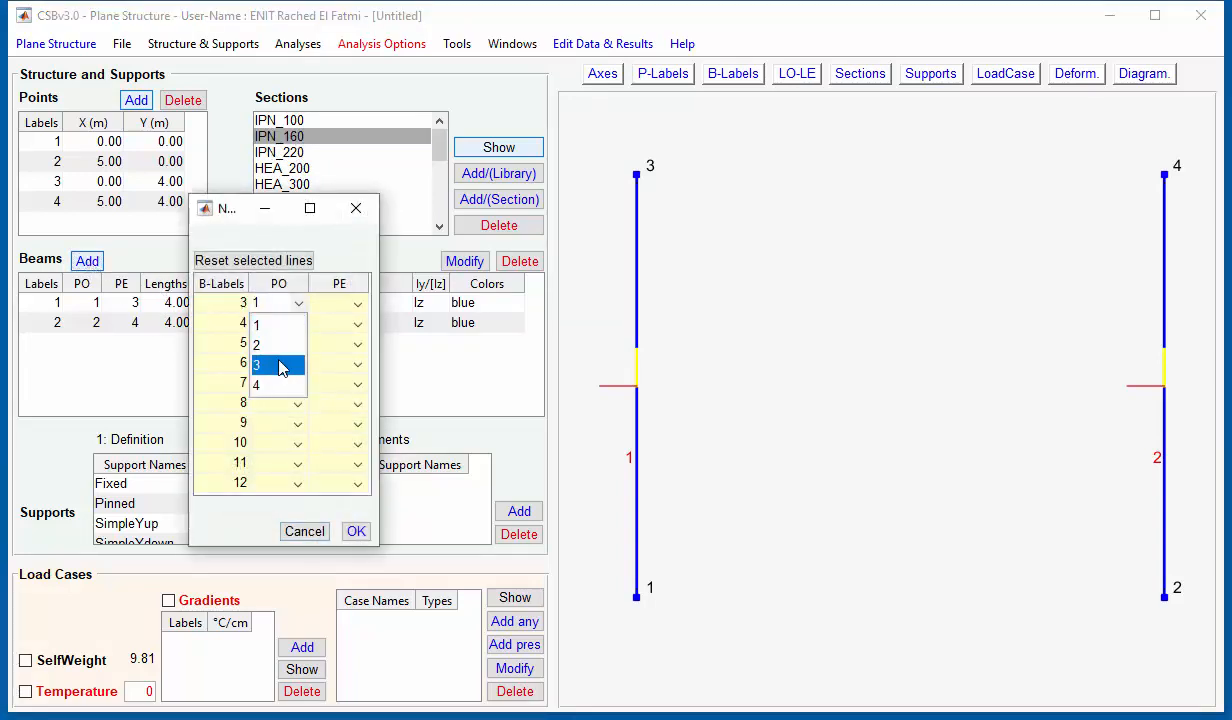
click(280, 364)
click(331, 311)
click(330, 385)
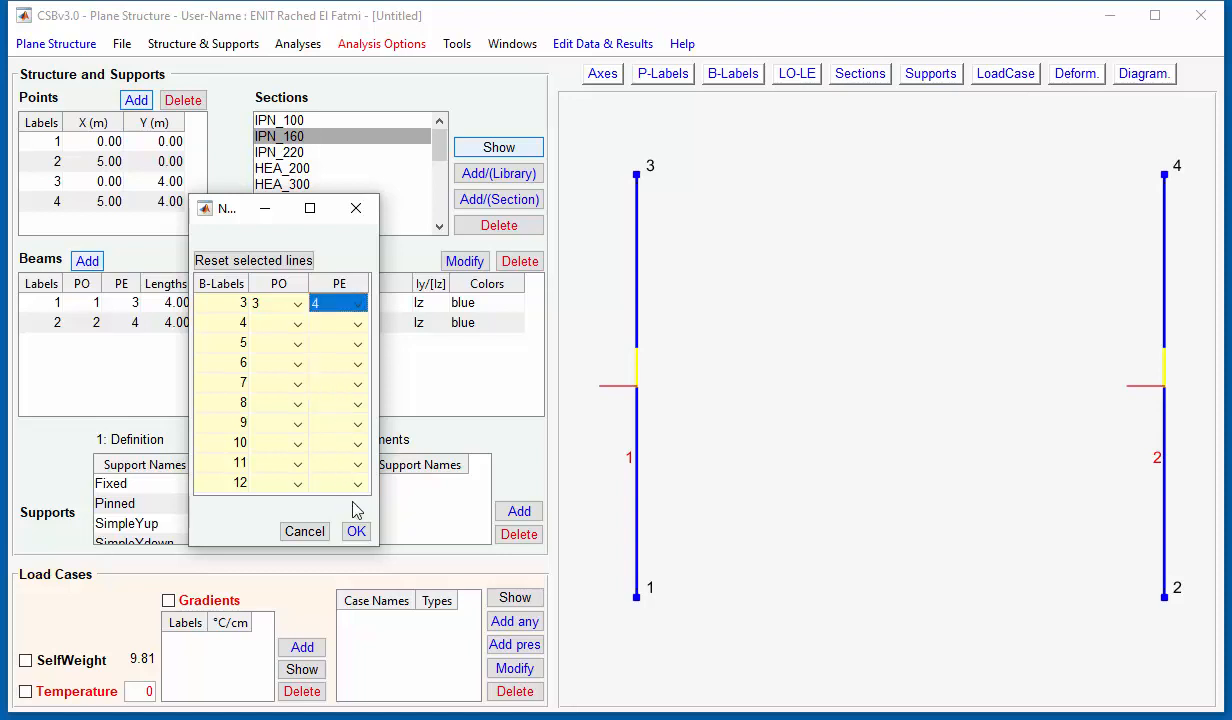
click(356, 531)
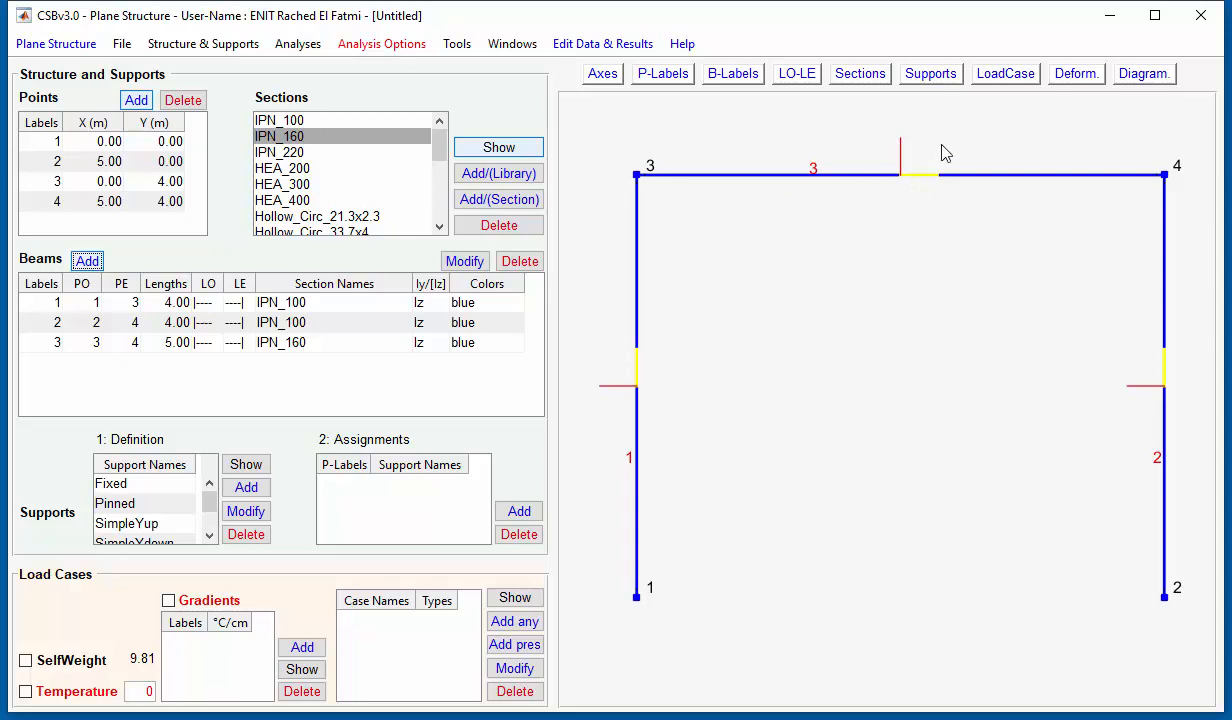
- Check the frame drawing using the display options for sections, beam labels and point labels
click(862, 76)
click(729, 78)
click(665, 78)
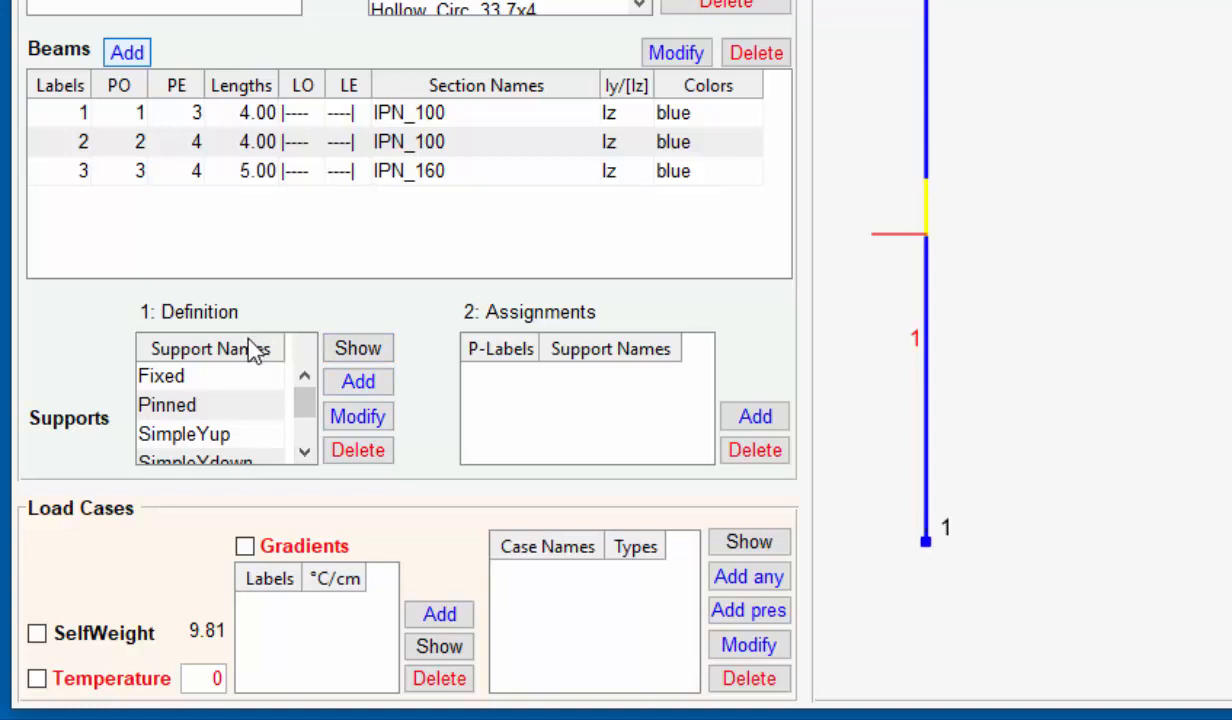
- Review the available support types and start the support assignments with a Fixed support at point 1
drag(304, 404, 302, 375)
click(757, 430)
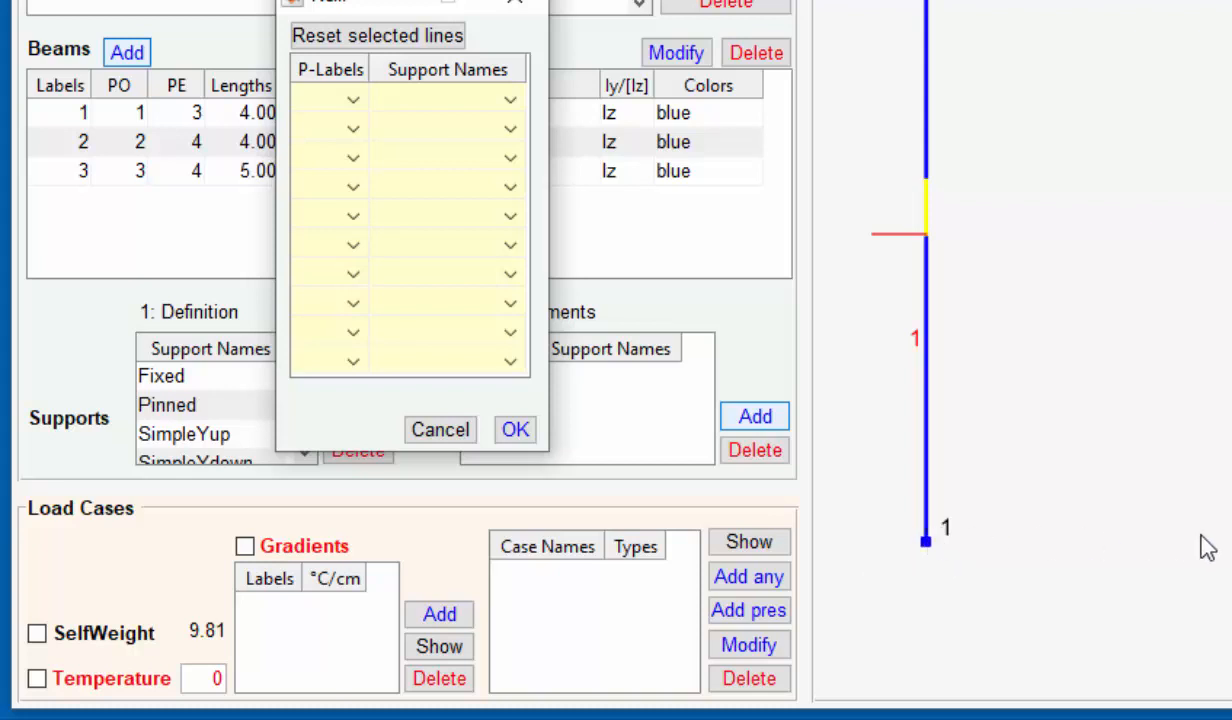
click(340, 100)
click(322, 127)
click(395, 100)
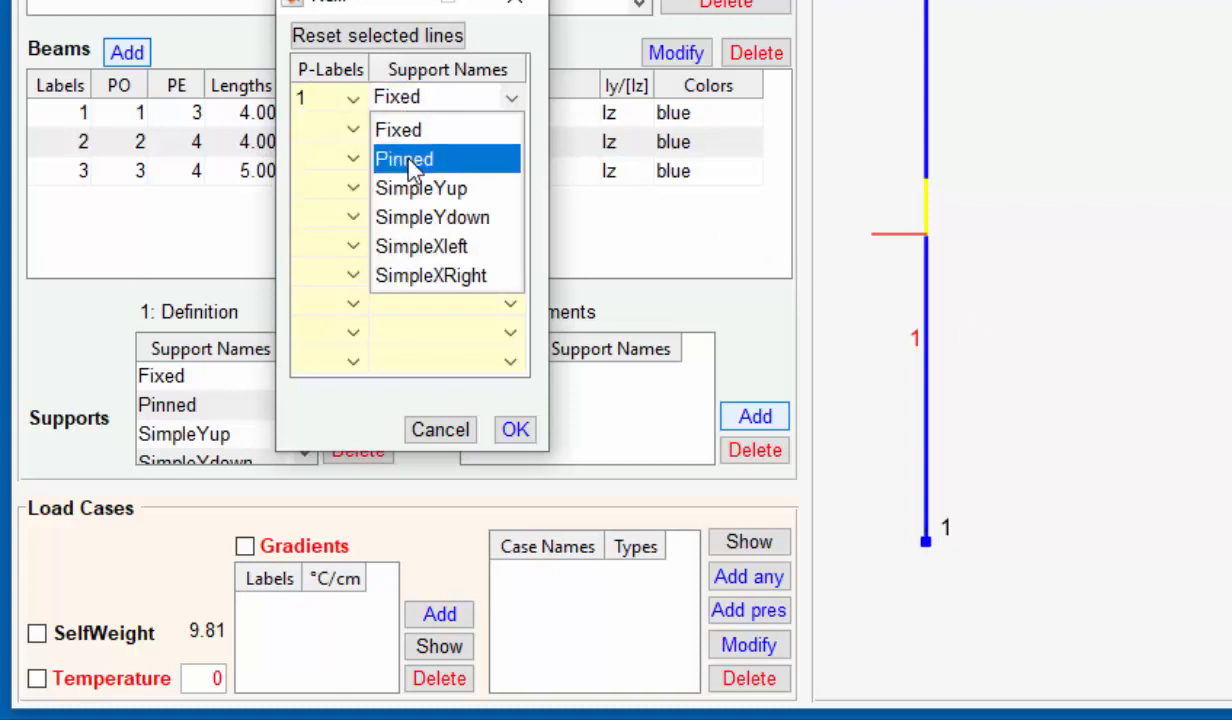
click(410, 129)
- Set a Pinned support at point 2 and apply the support assignments
click(333, 150)
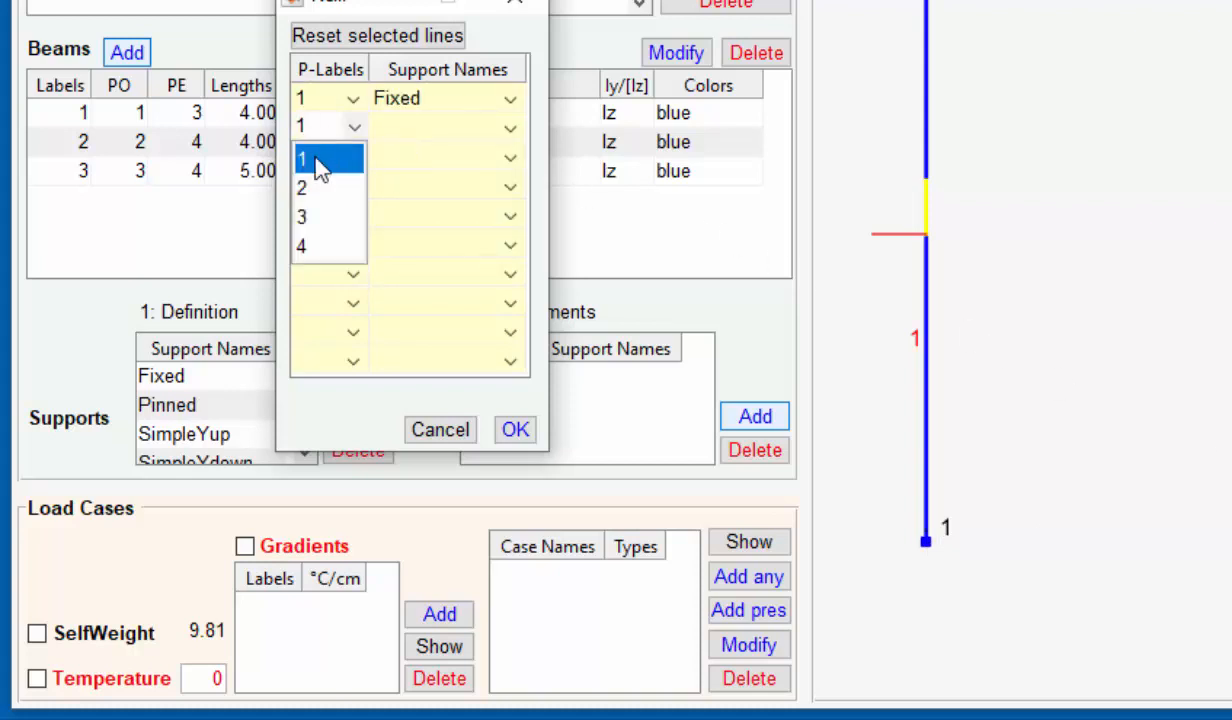
click(311, 188)
click(400, 130)
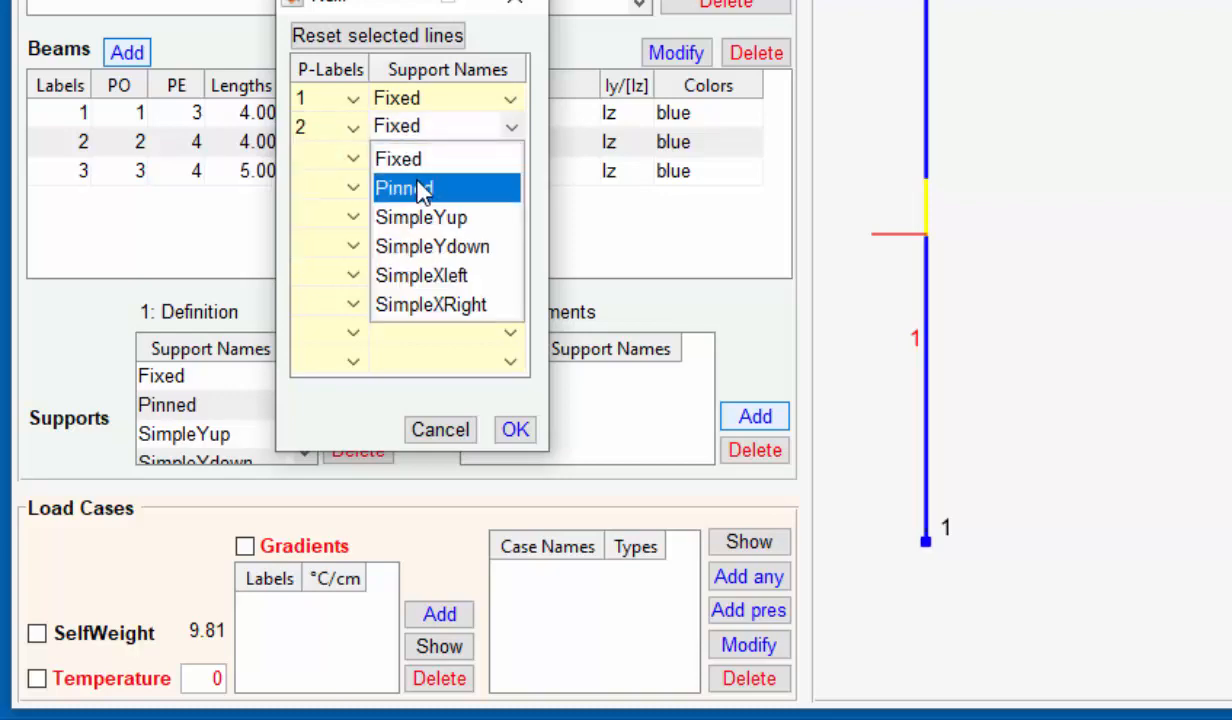
click(392, 188)
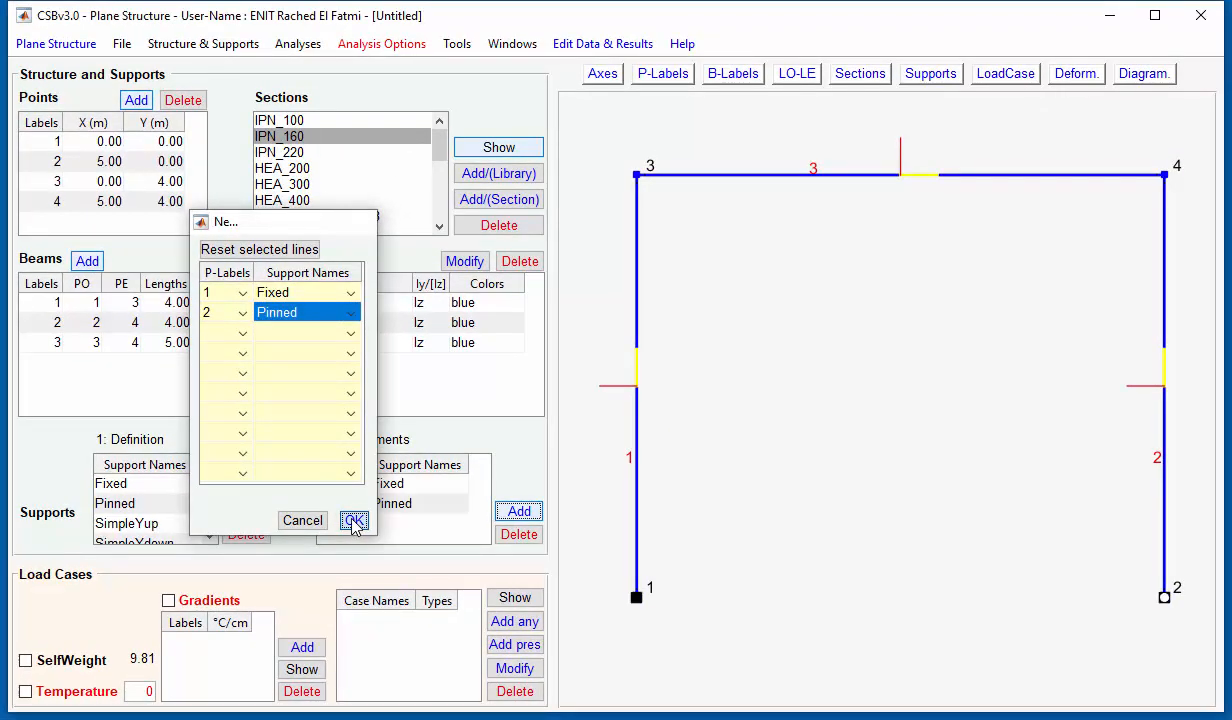
click(353, 520)
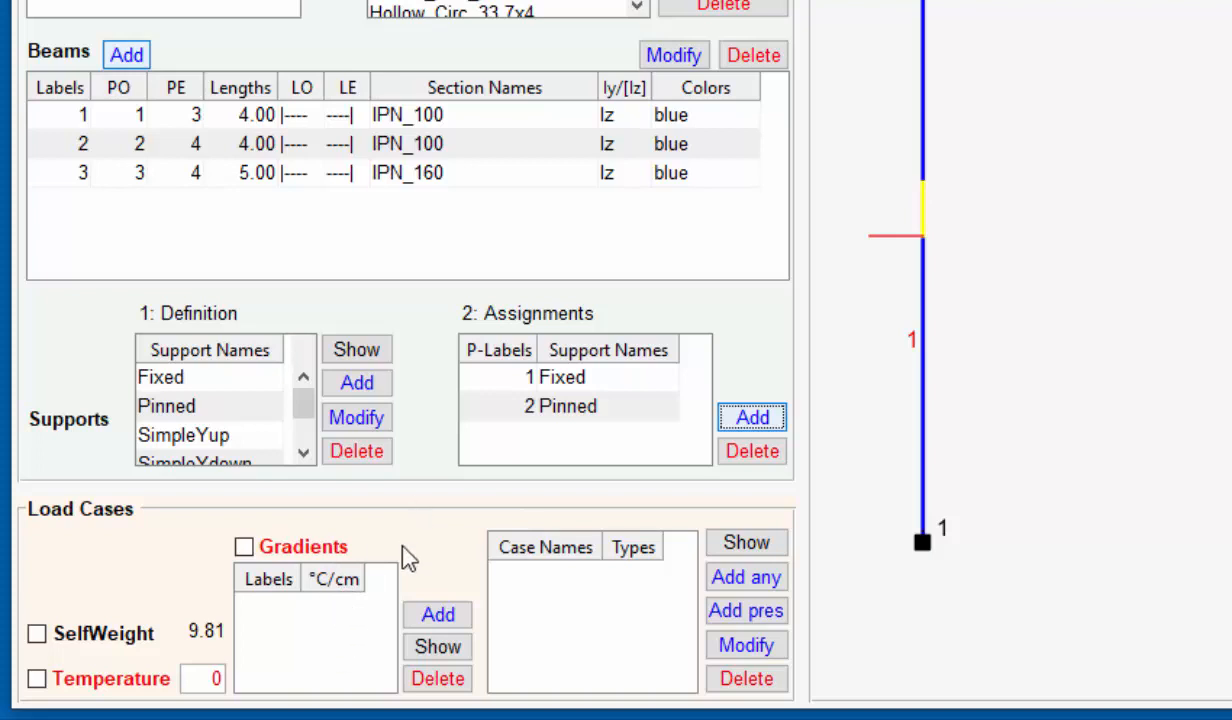
- Enable the self-weight and temperature loads, with the temperature set to 30
click(36, 633)
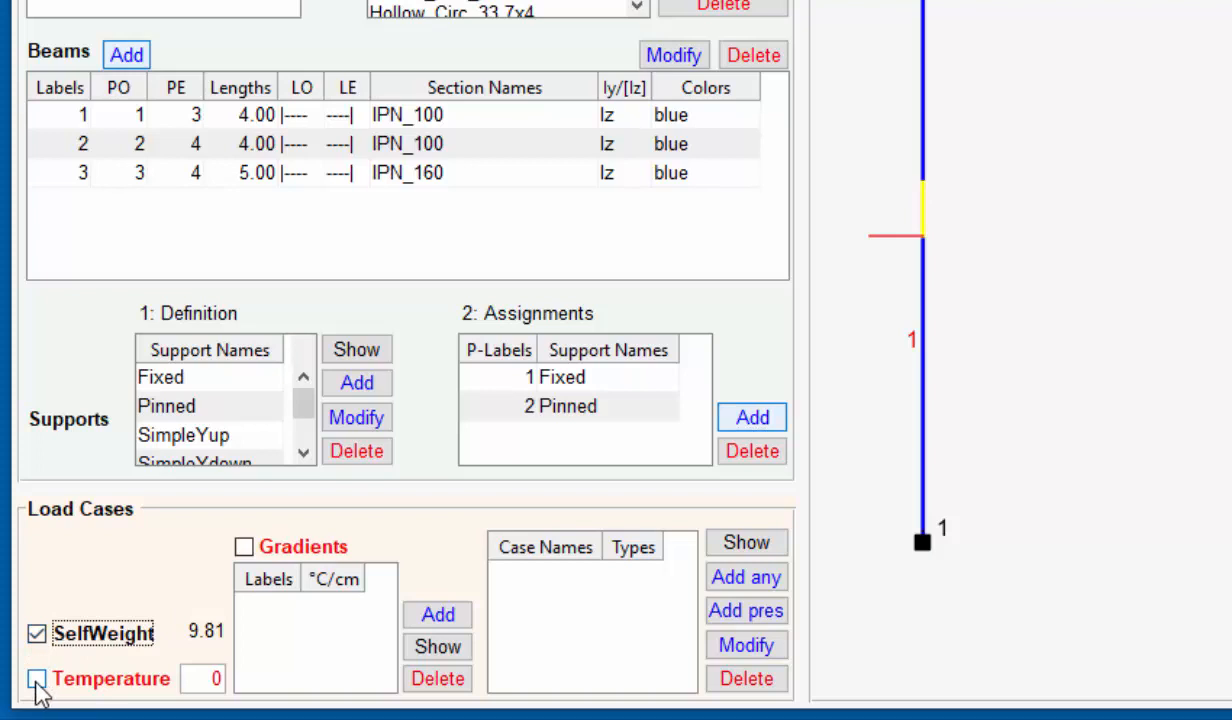
click(36, 679)
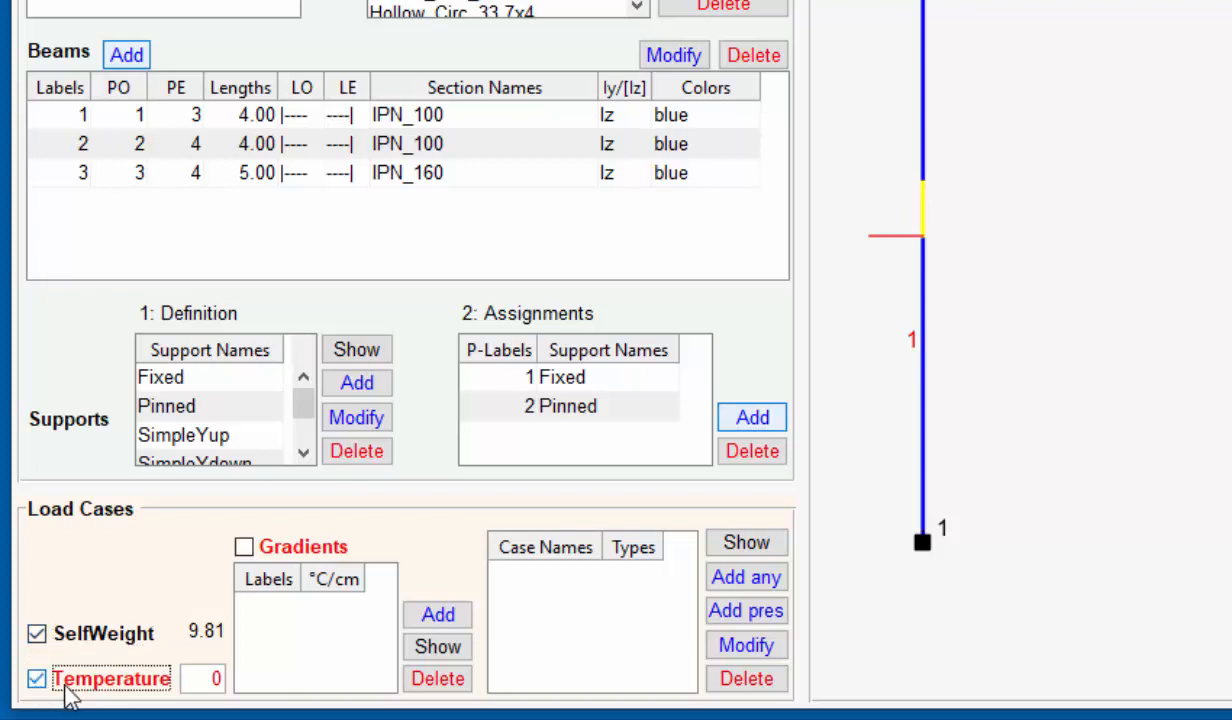
click(203, 678)
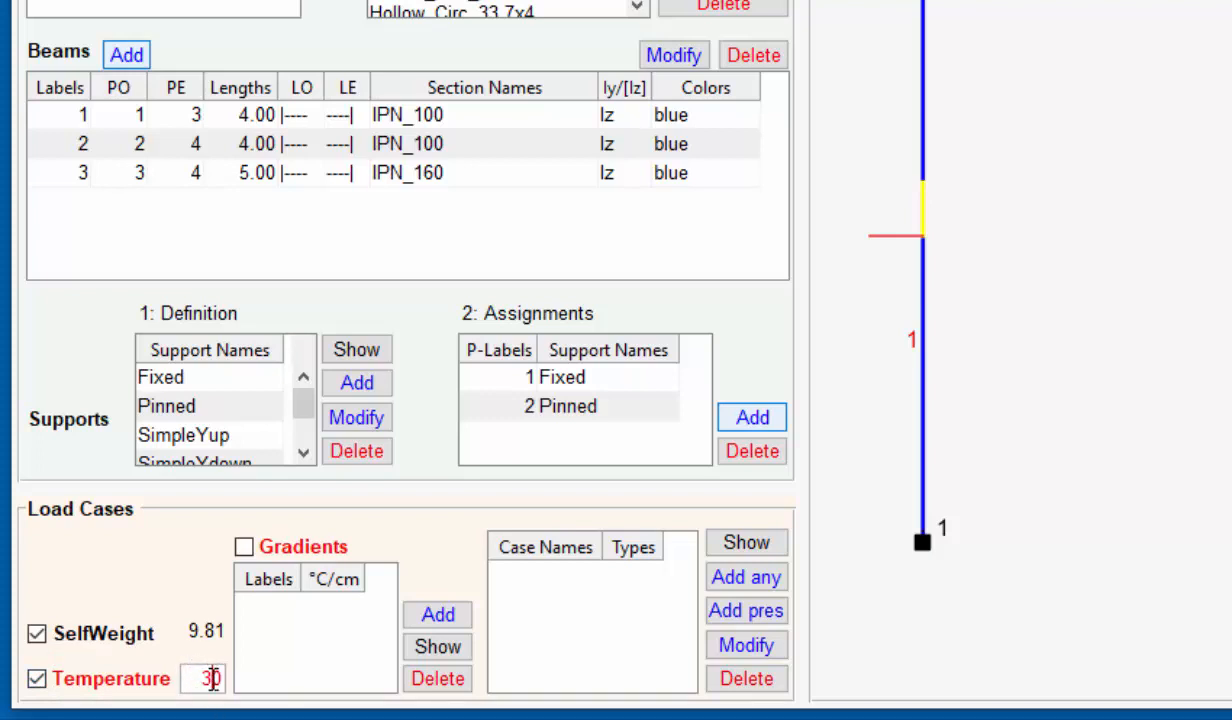
double_click(206, 679)
- Enable temperature gradients and add a gradient of -5 °C/cm on beam 1
click(243, 549)
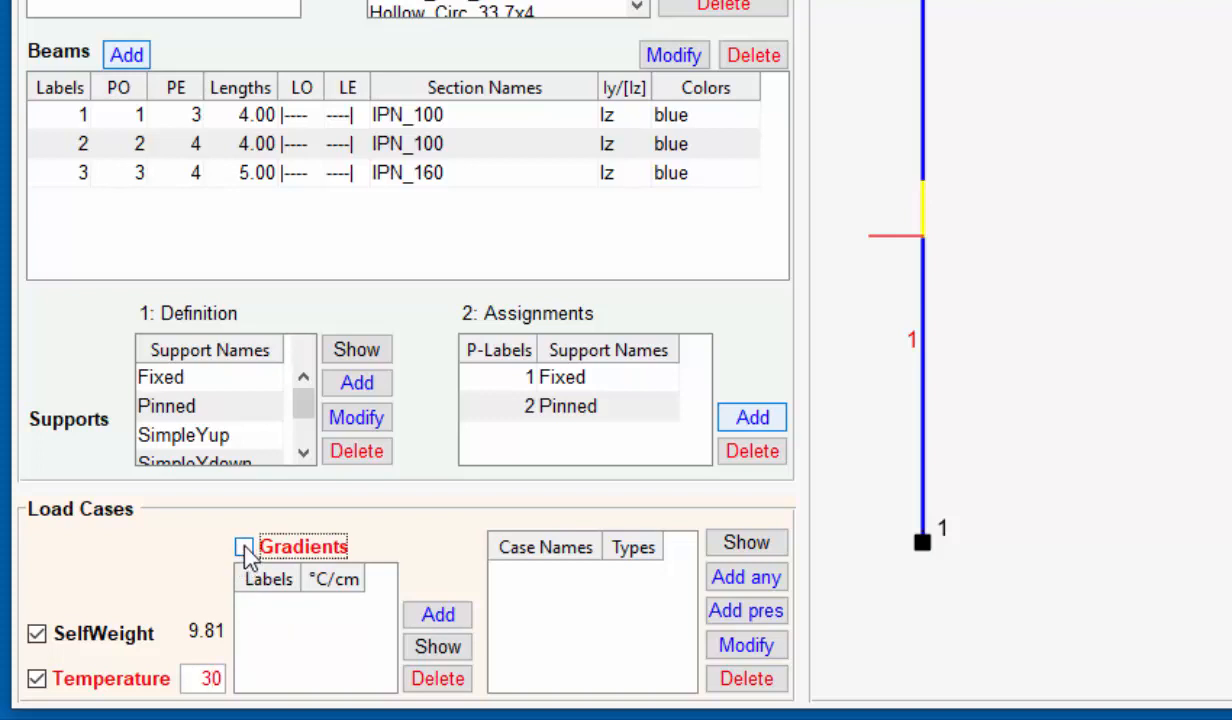
click(452, 622)
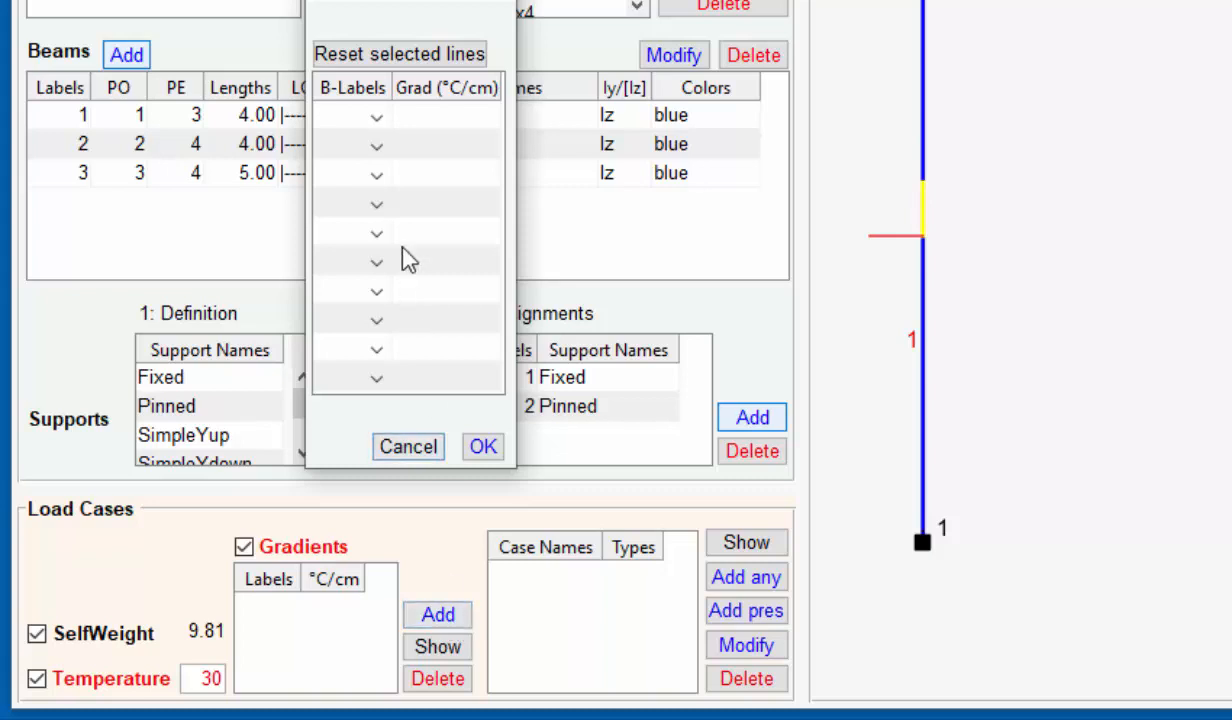
click(323, 116)
click(335, 143)
click(469, 117)
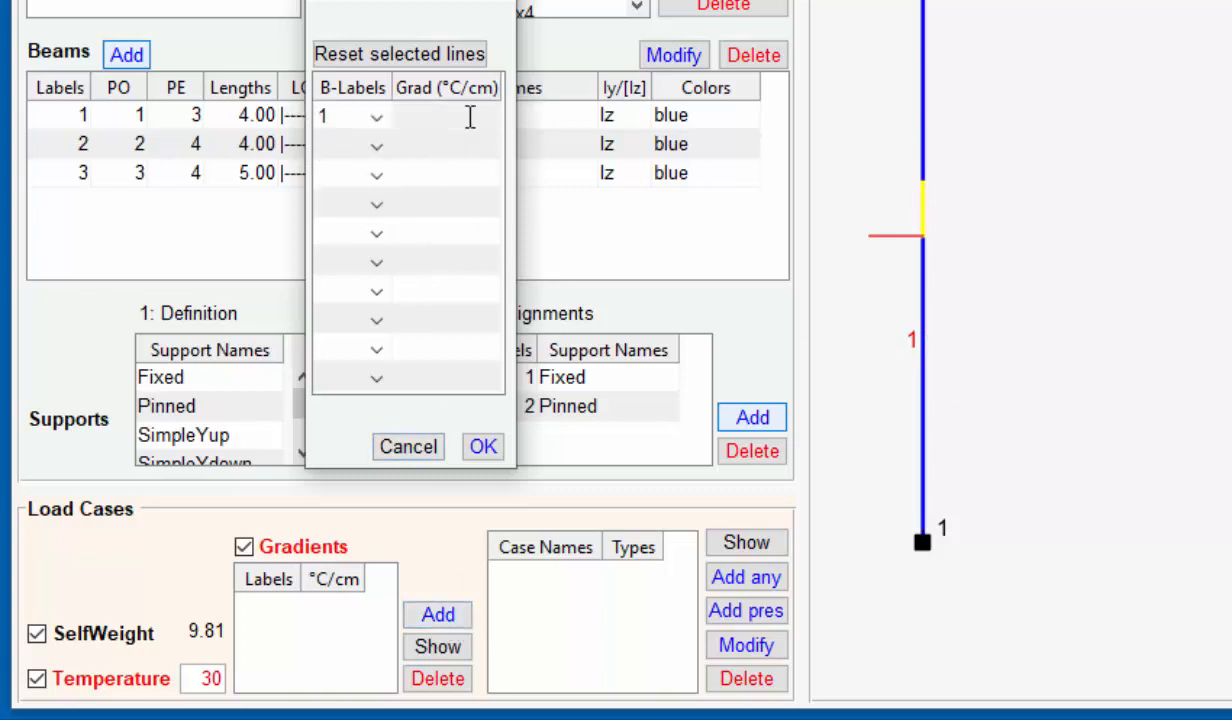
text(-5)
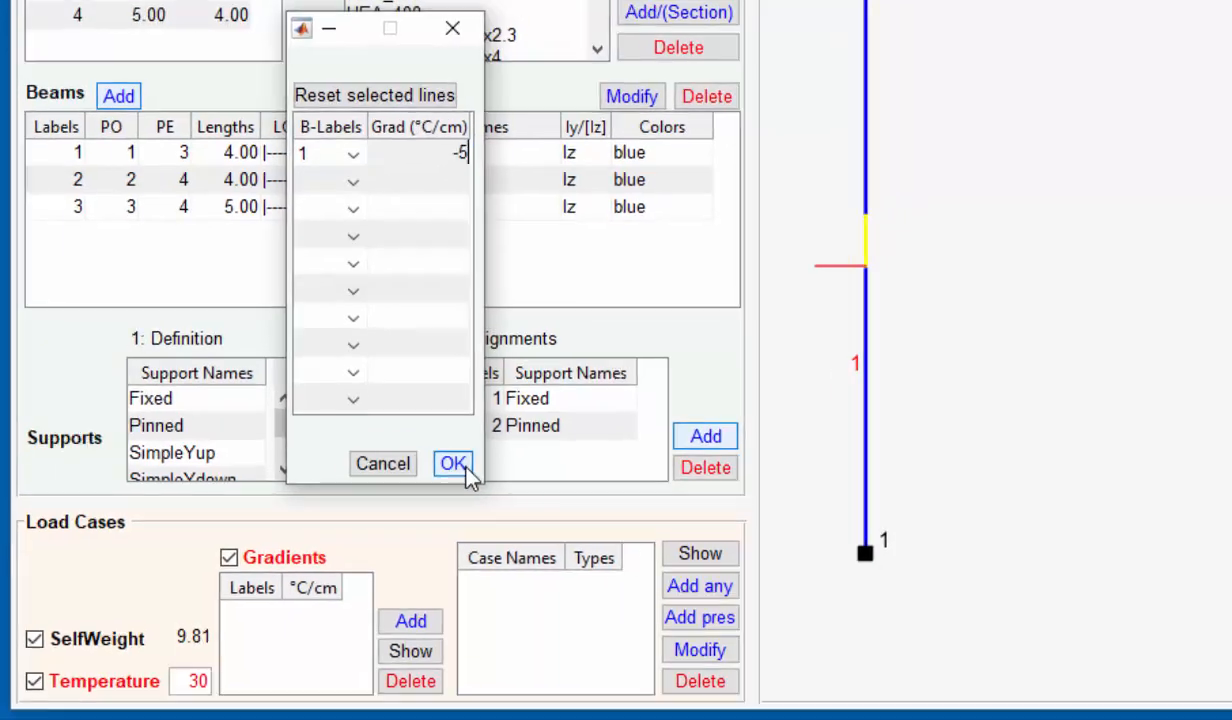
click(453, 464)
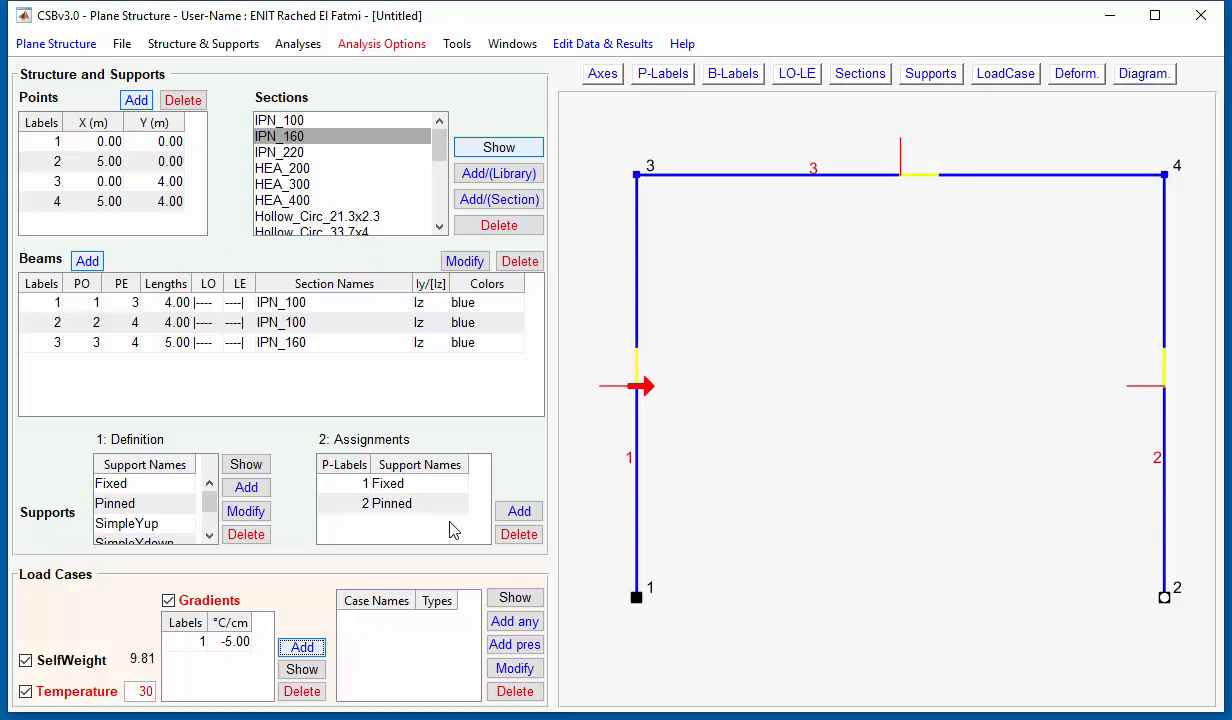
- Add a temperature gradient of 5 °C/cm on beam 3
click(302, 647)
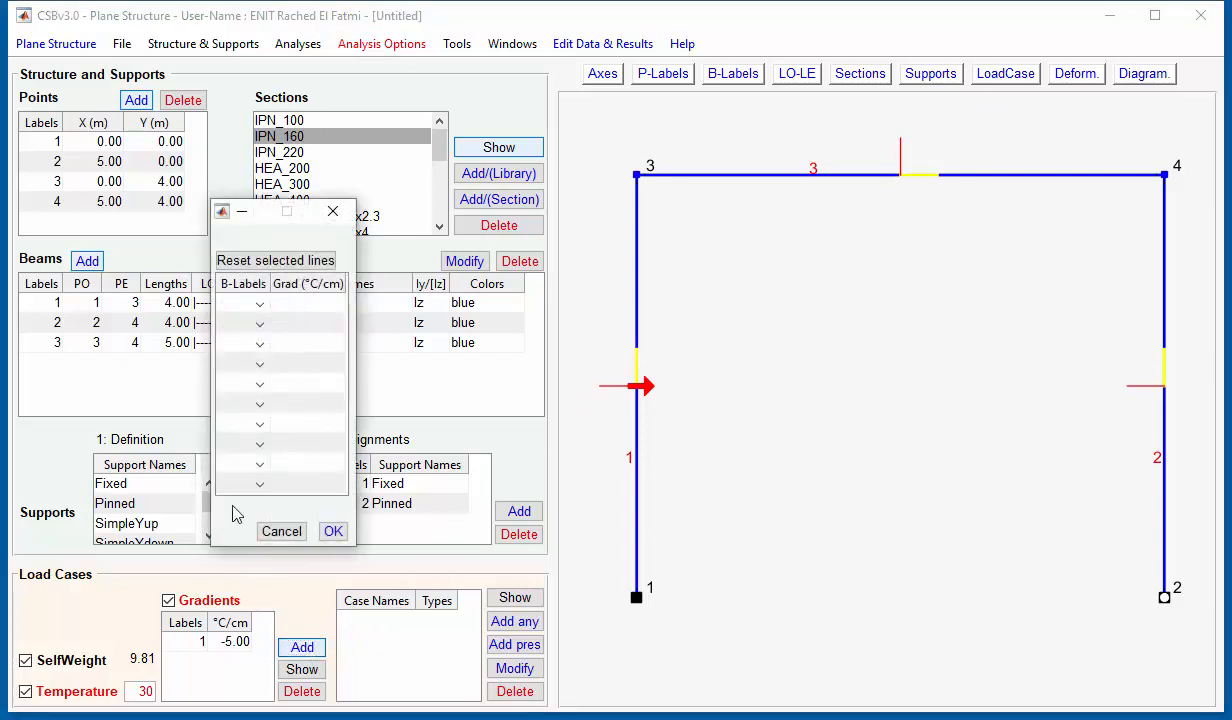
click(237, 306)
click(240, 345)
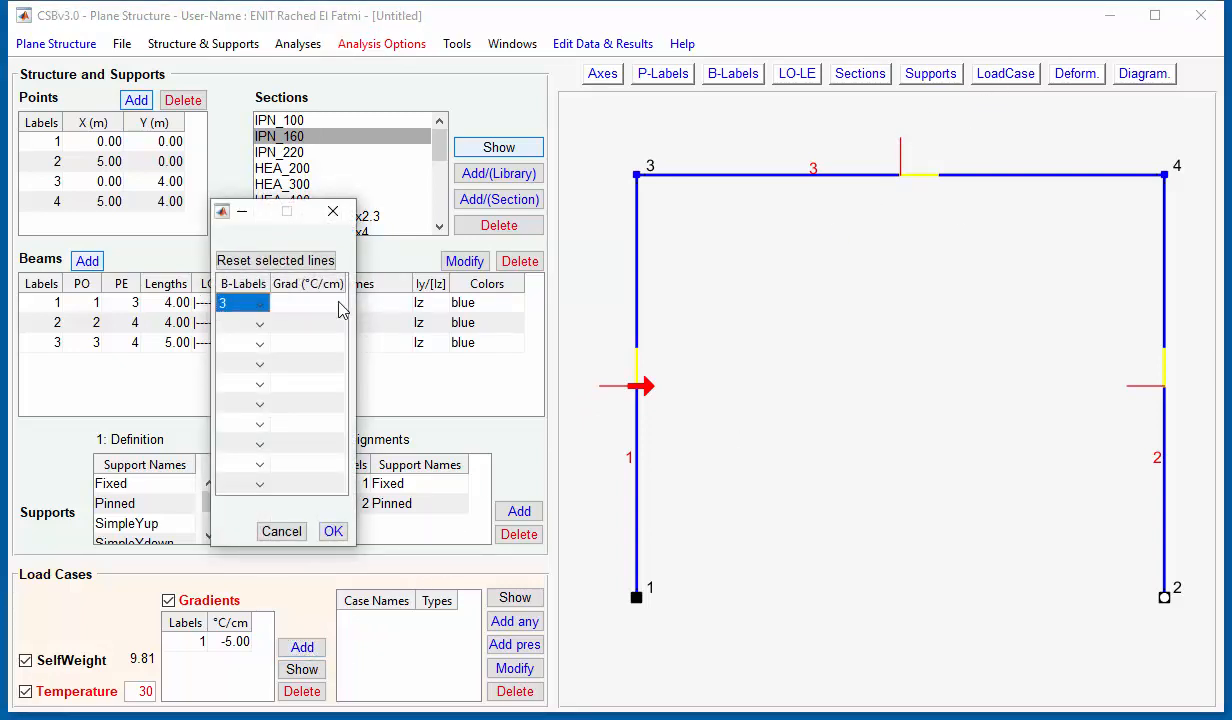
click(325, 302)
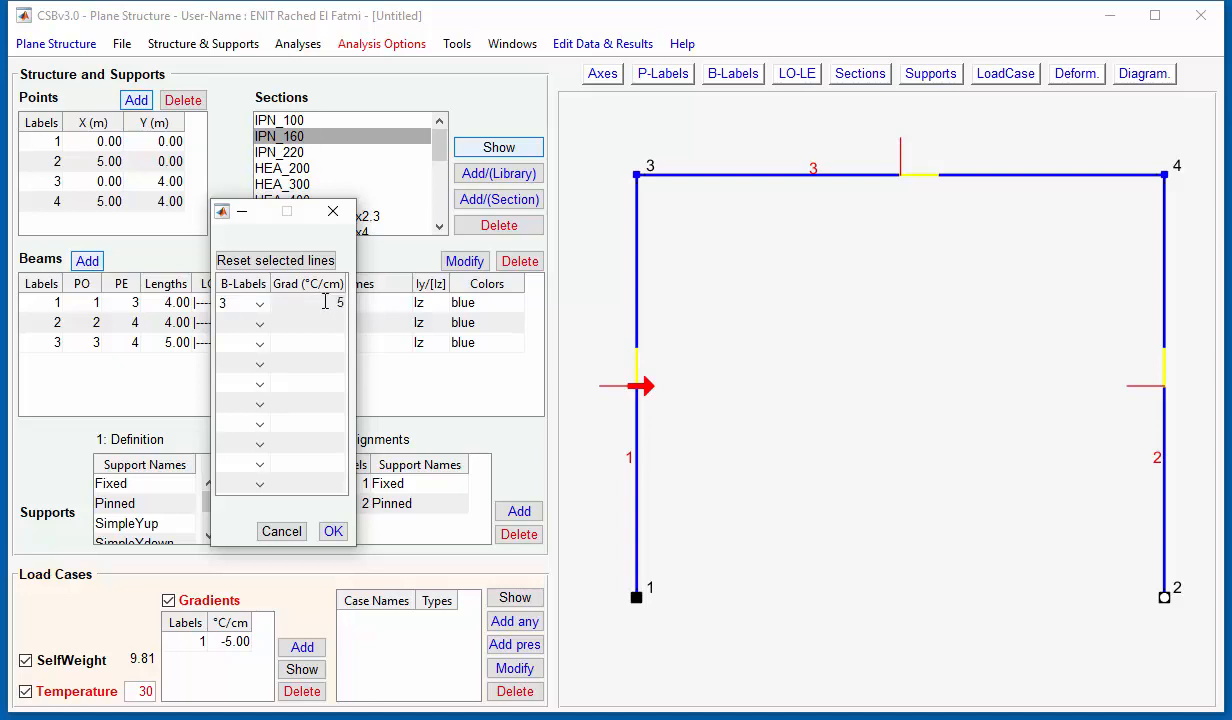
click(333, 531)
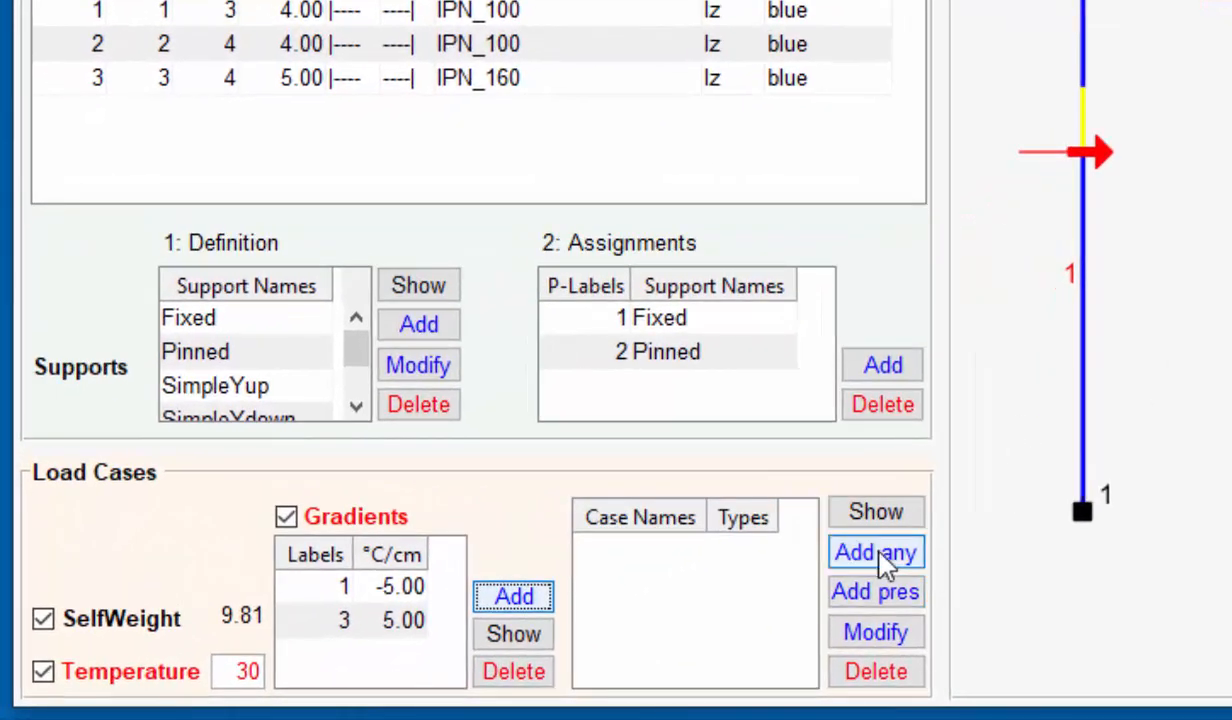
- Create a load case of any type with a uniform force on beam 3 from abscissa 1 to 4, FY -1 kN/m
click(880, 554)
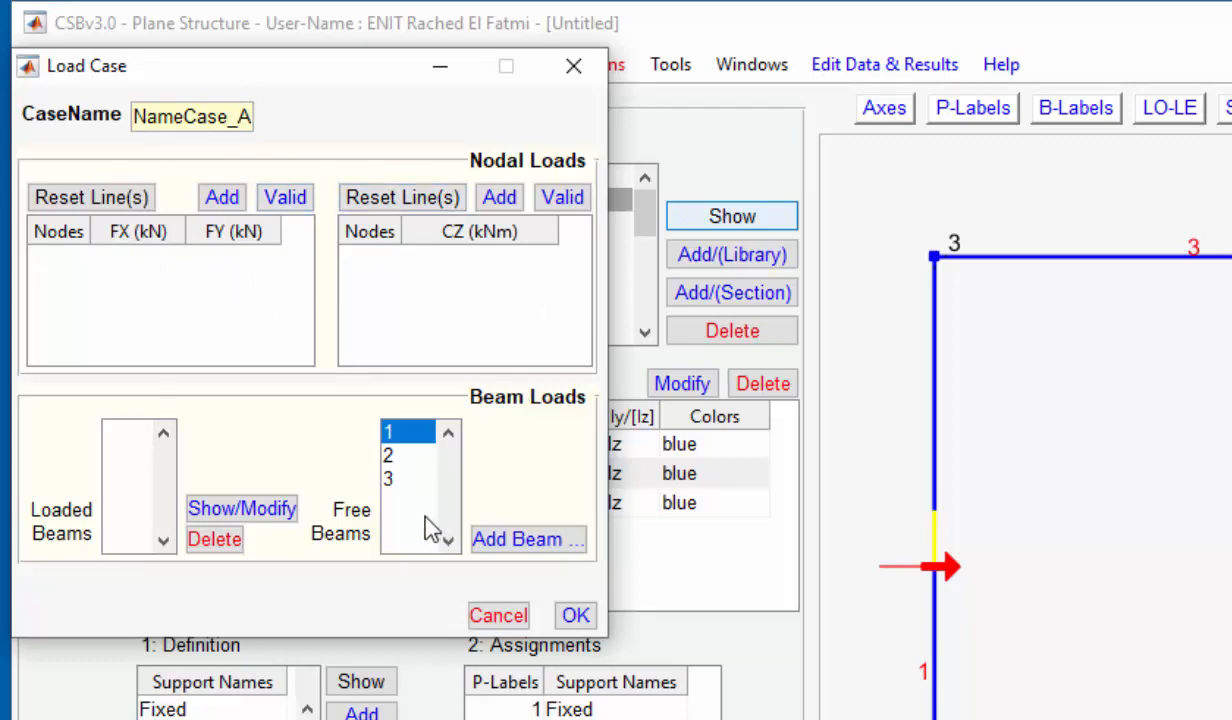
click(408, 481)
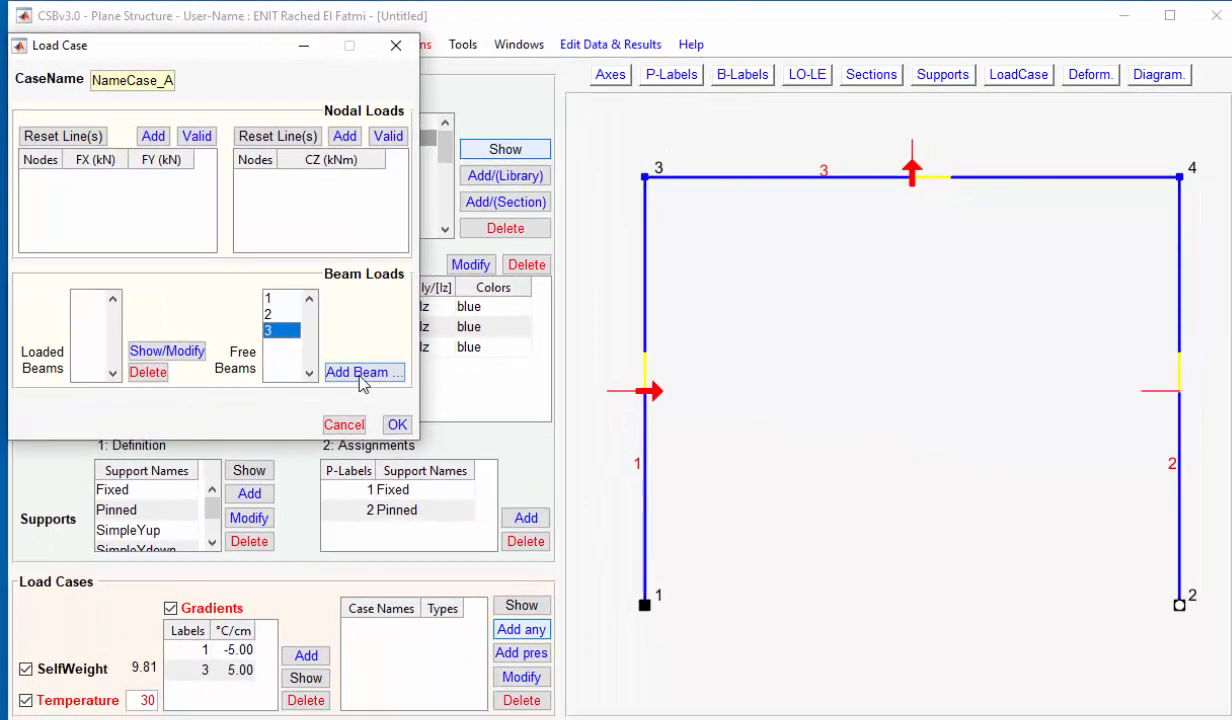
click(526, 542)
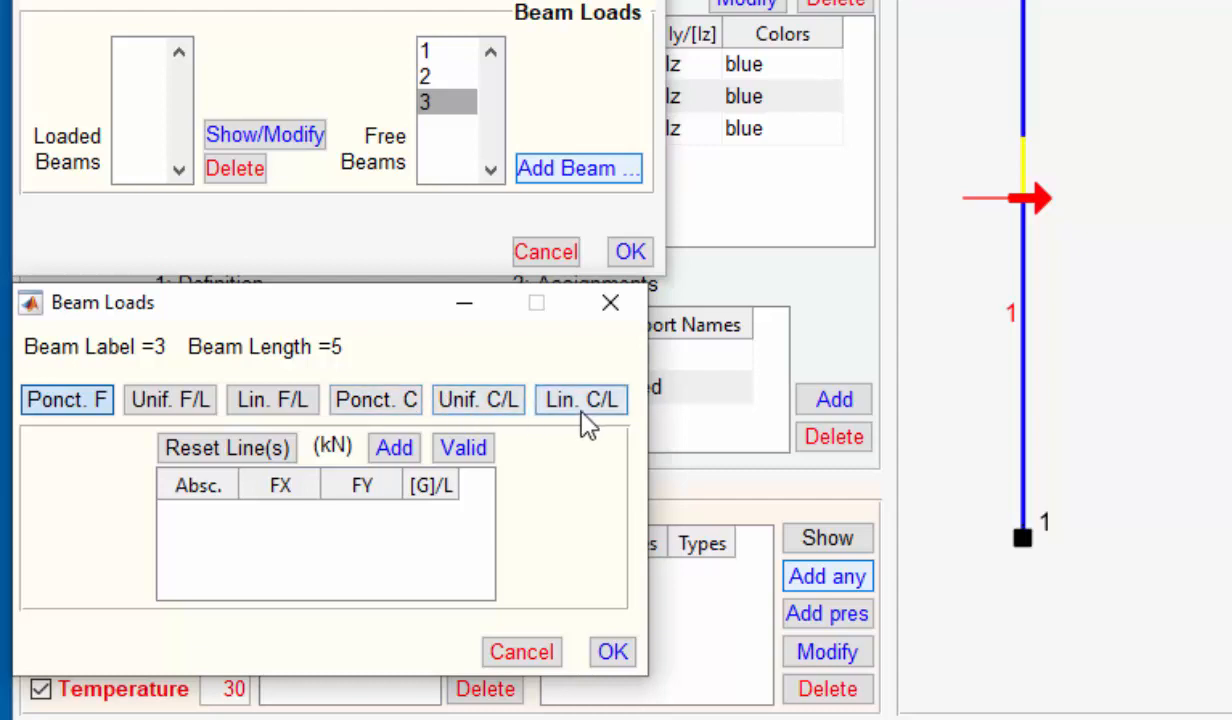
click(172, 400)
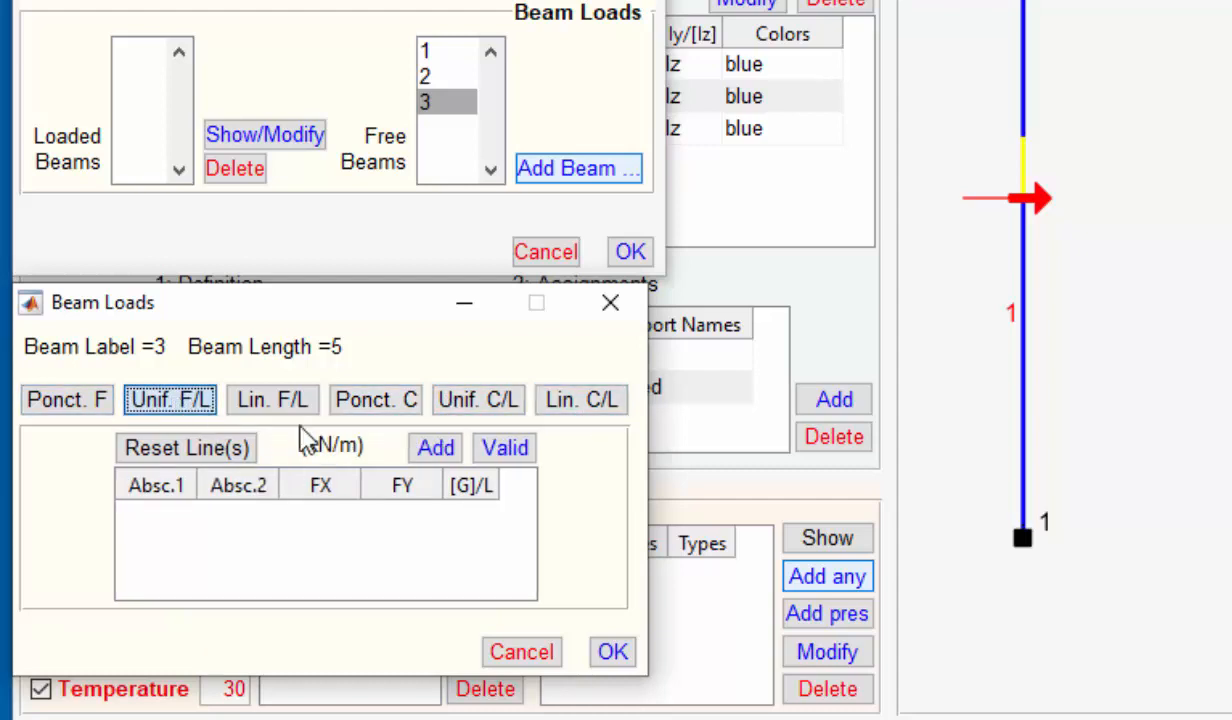
click(436, 448)
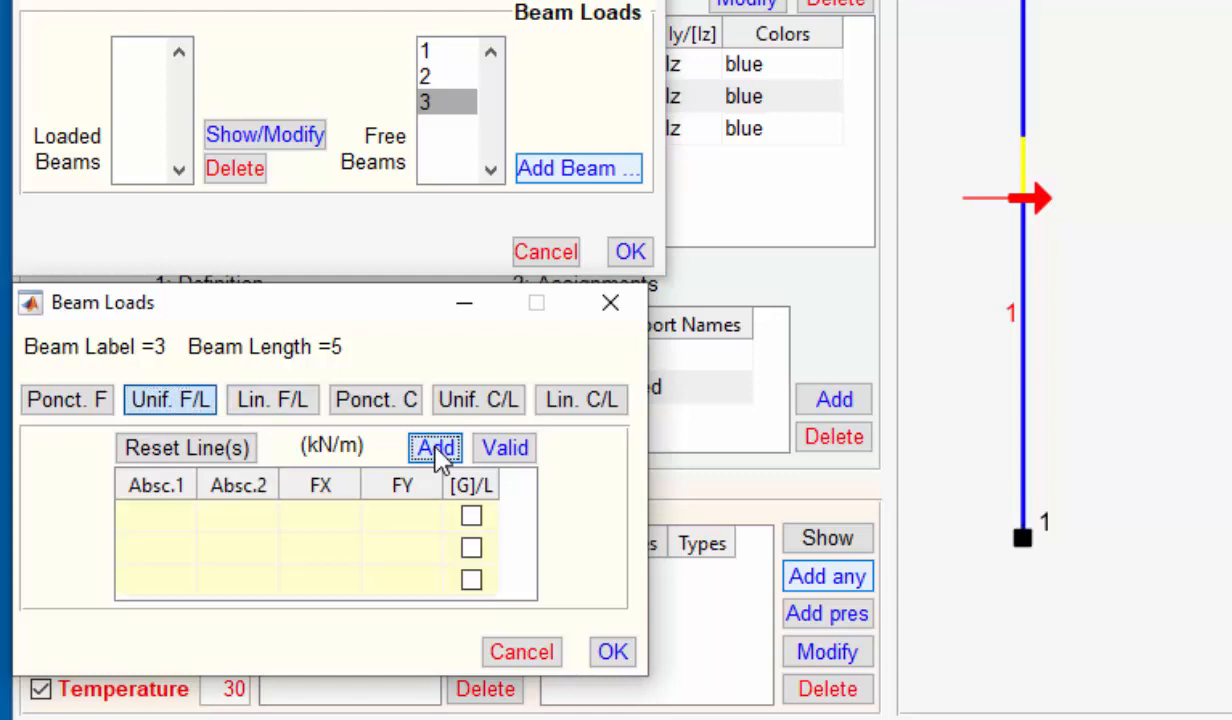
click(158, 515)
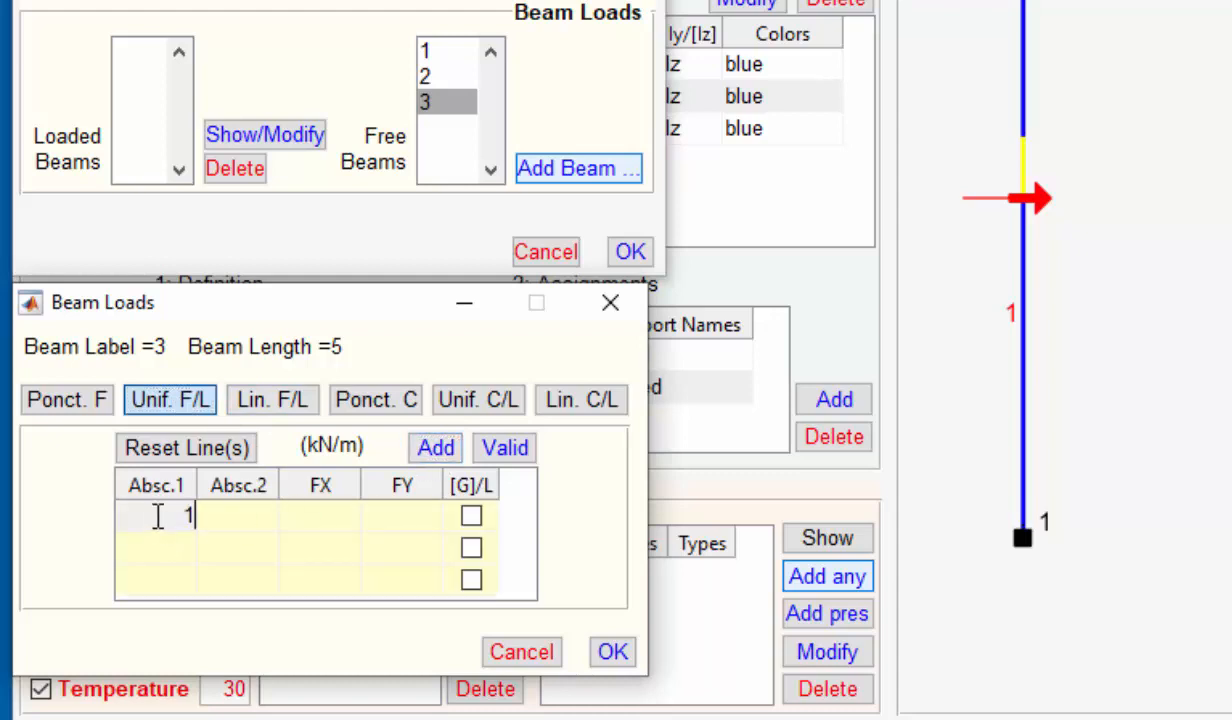
click(243, 514)
text(4)
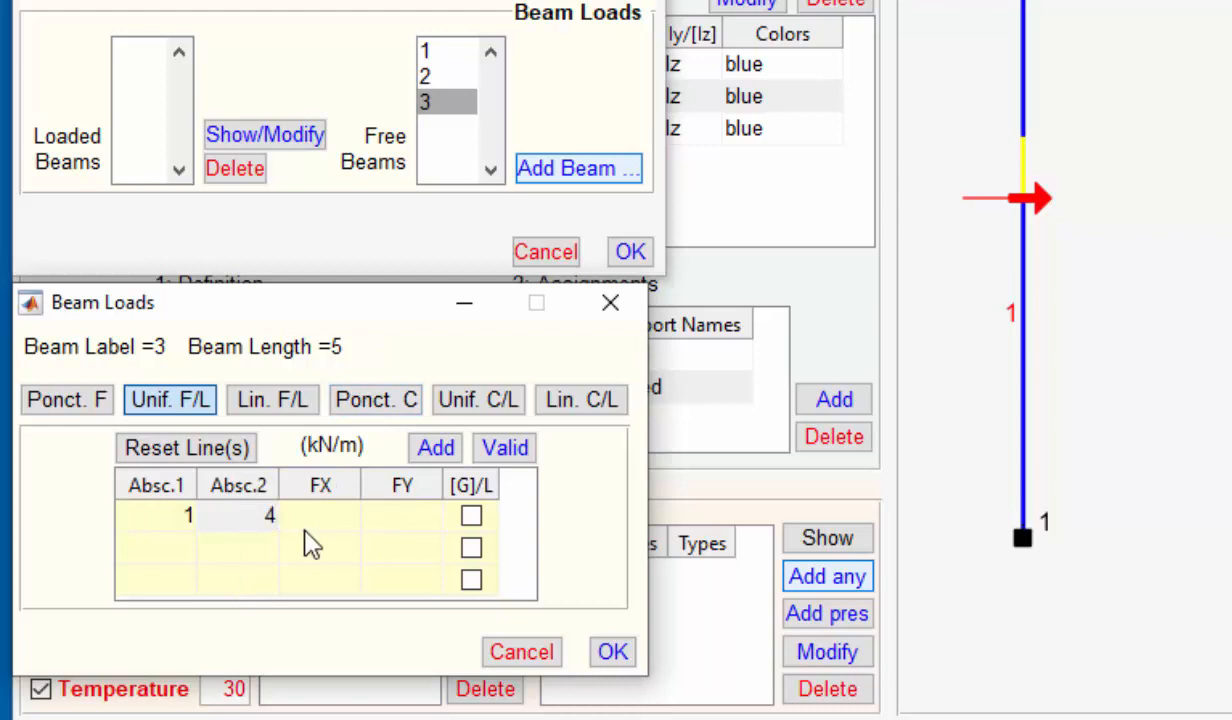
click(401, 517)
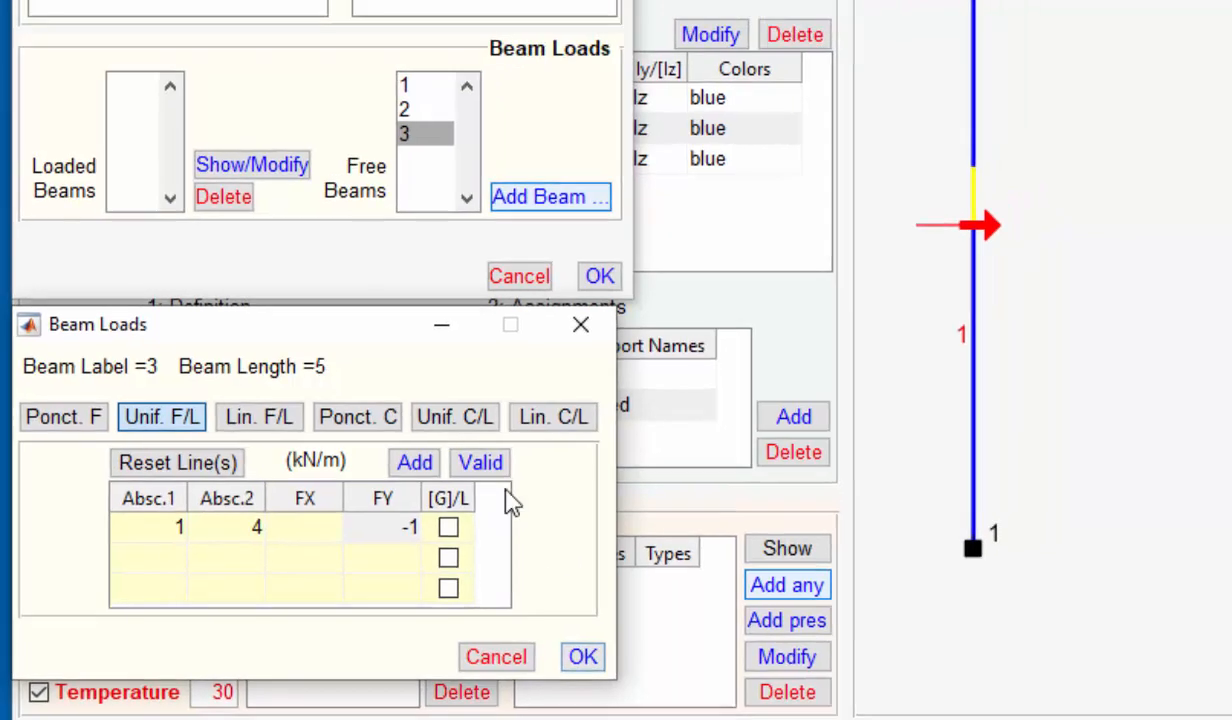
click(505, 447)
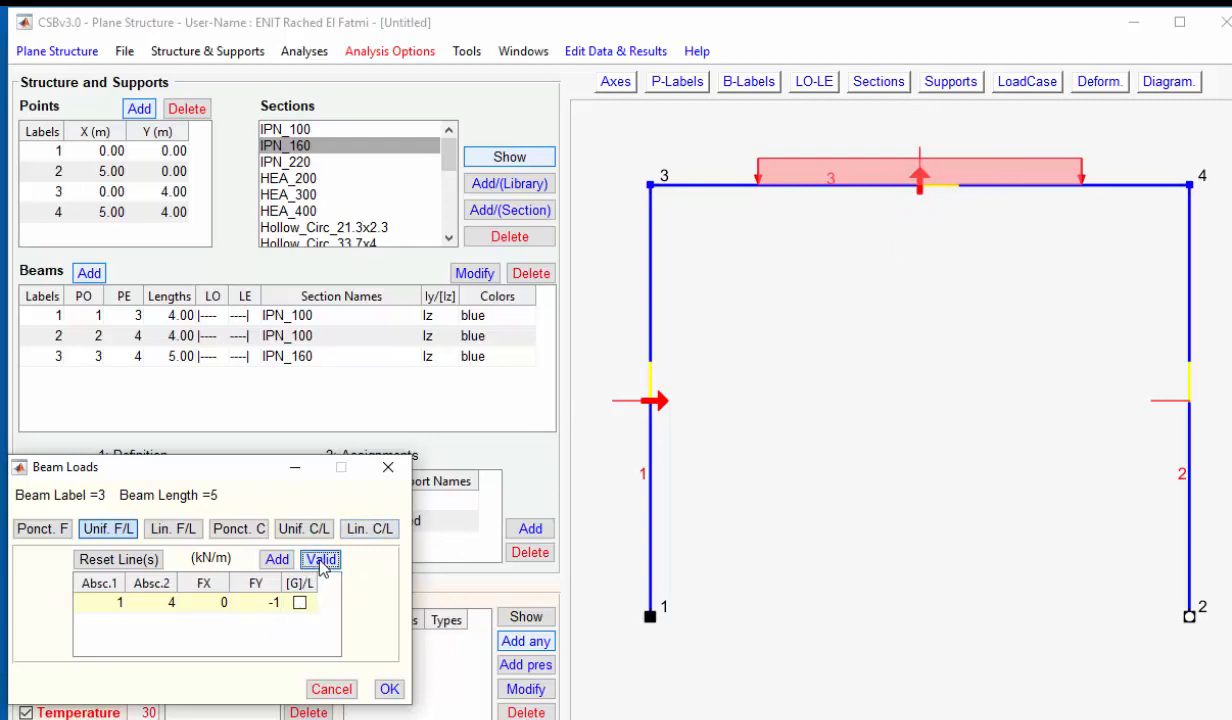
click(389, 689)
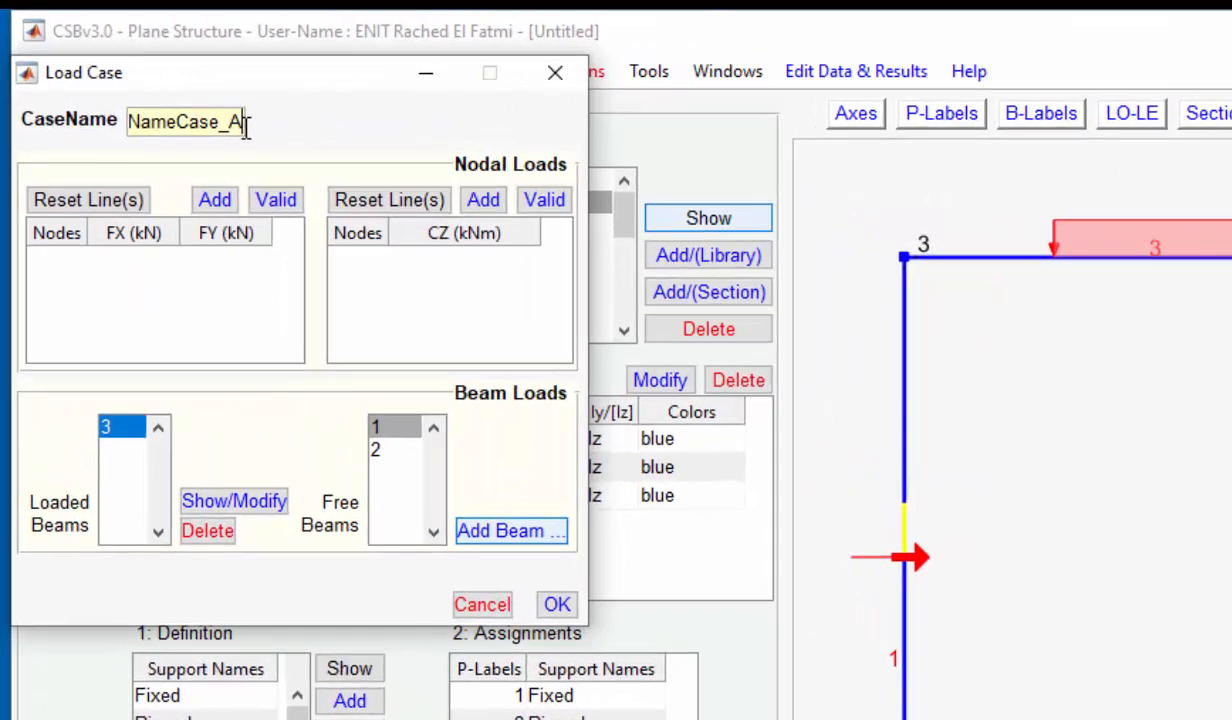
- Name the load case FUP3 and save it
drag(245, 122, 101, 127)
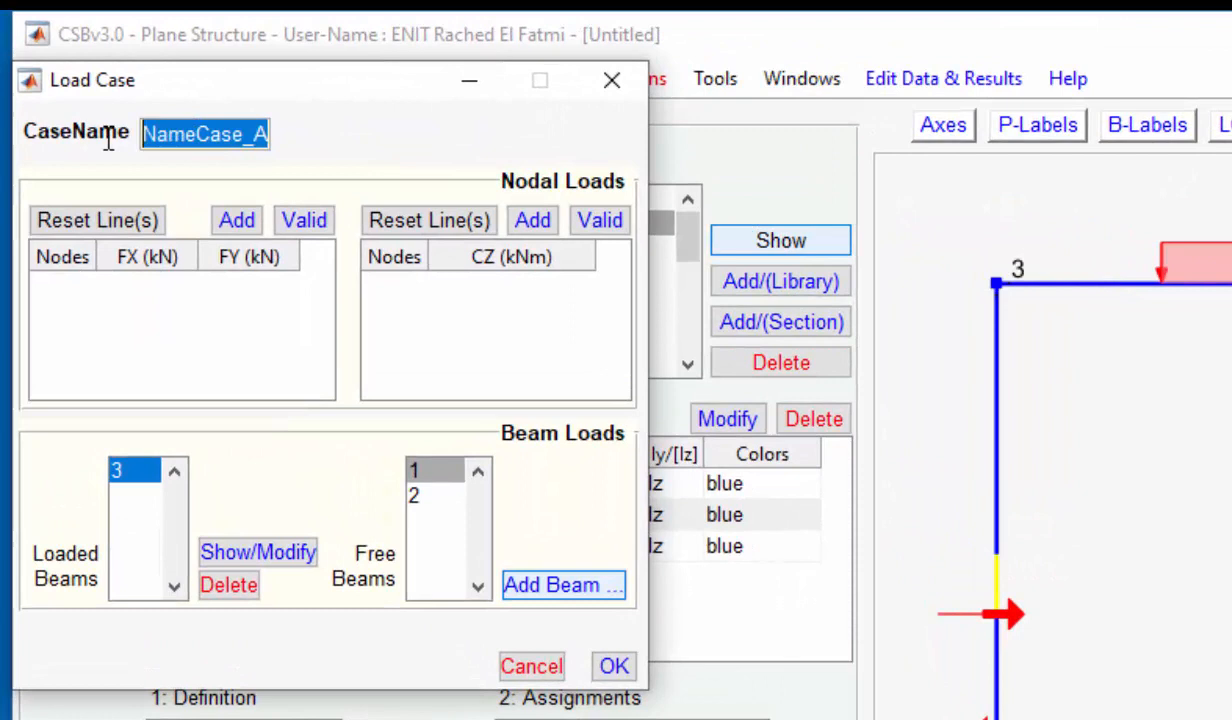
text(F)
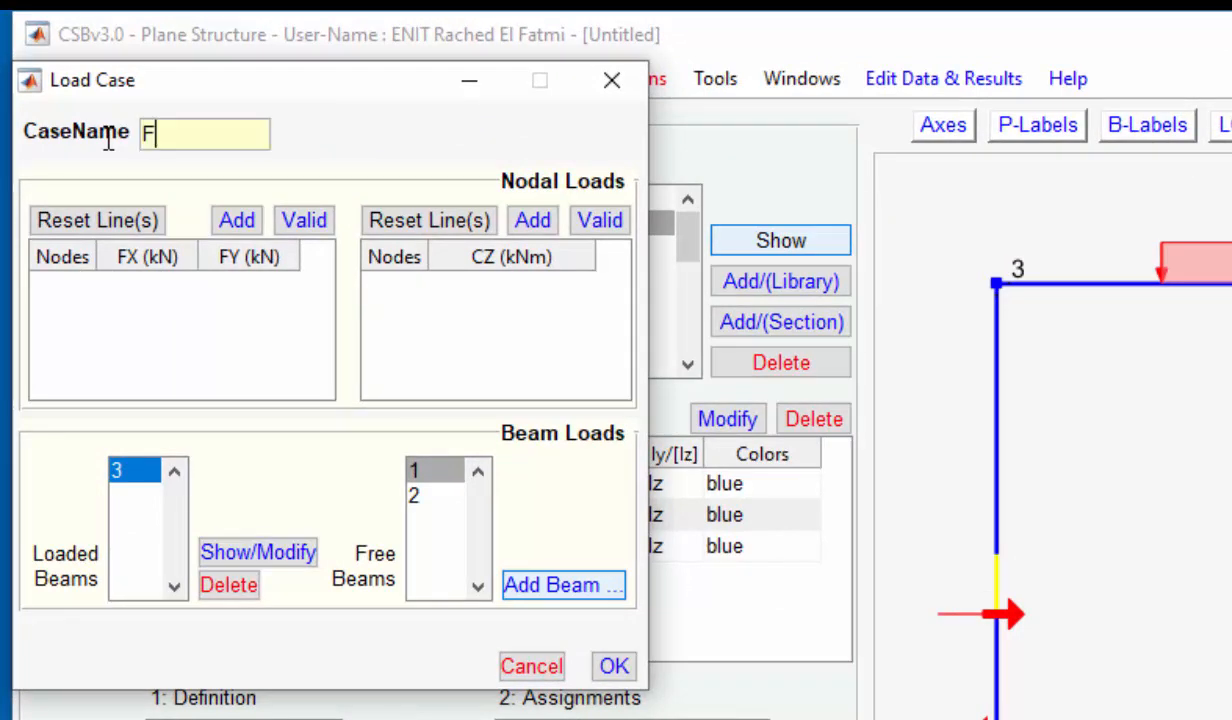
text(UP3)
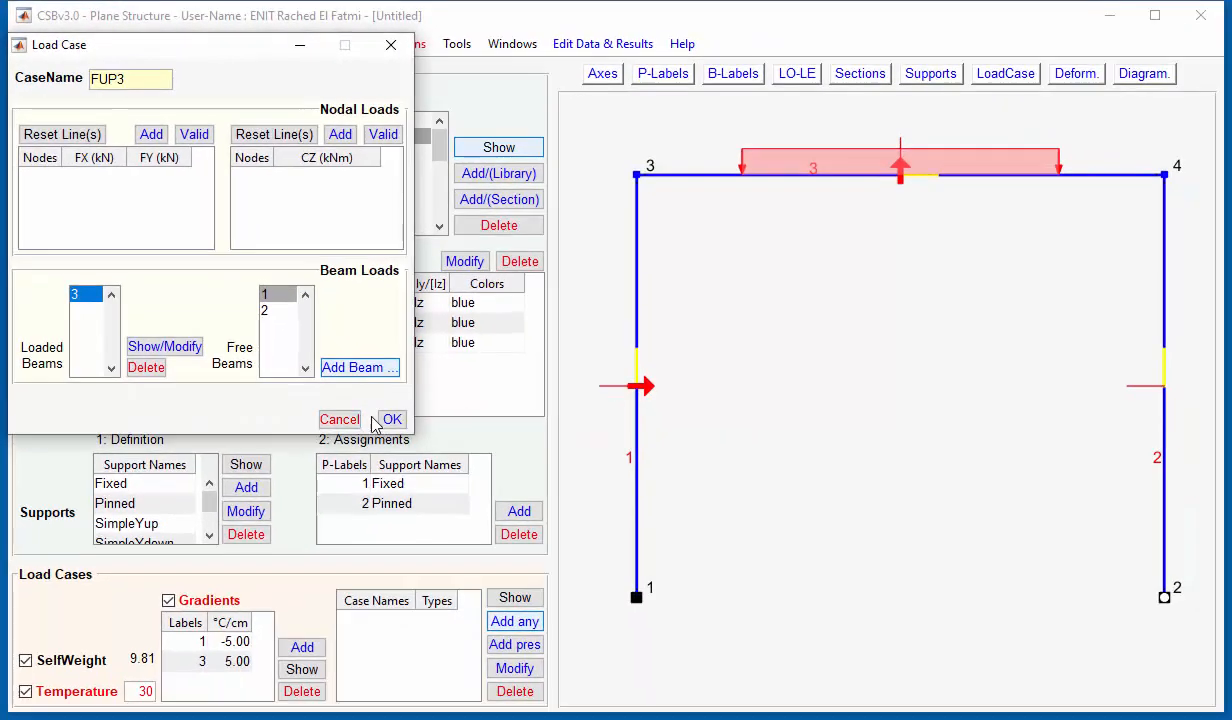
click(391, 421)
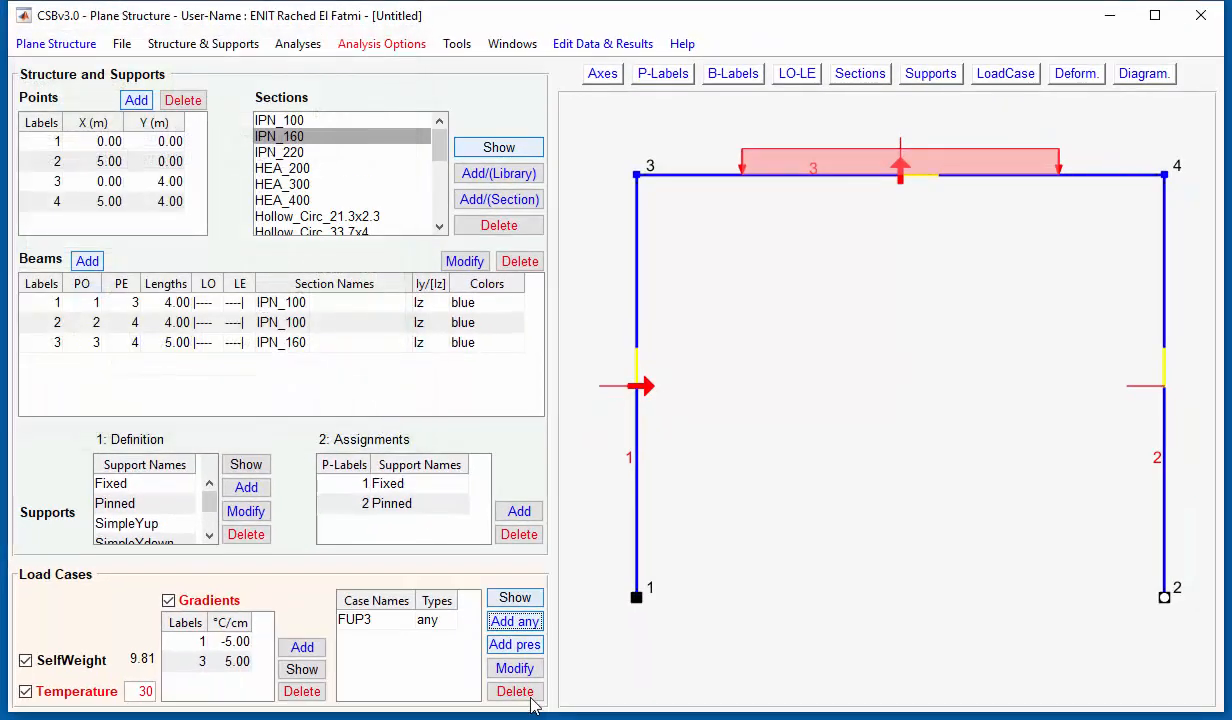
- Start another load case of any type with a linear distributed force on beam 1 from abscissa 0.5 to 3.8
click(511, 622)
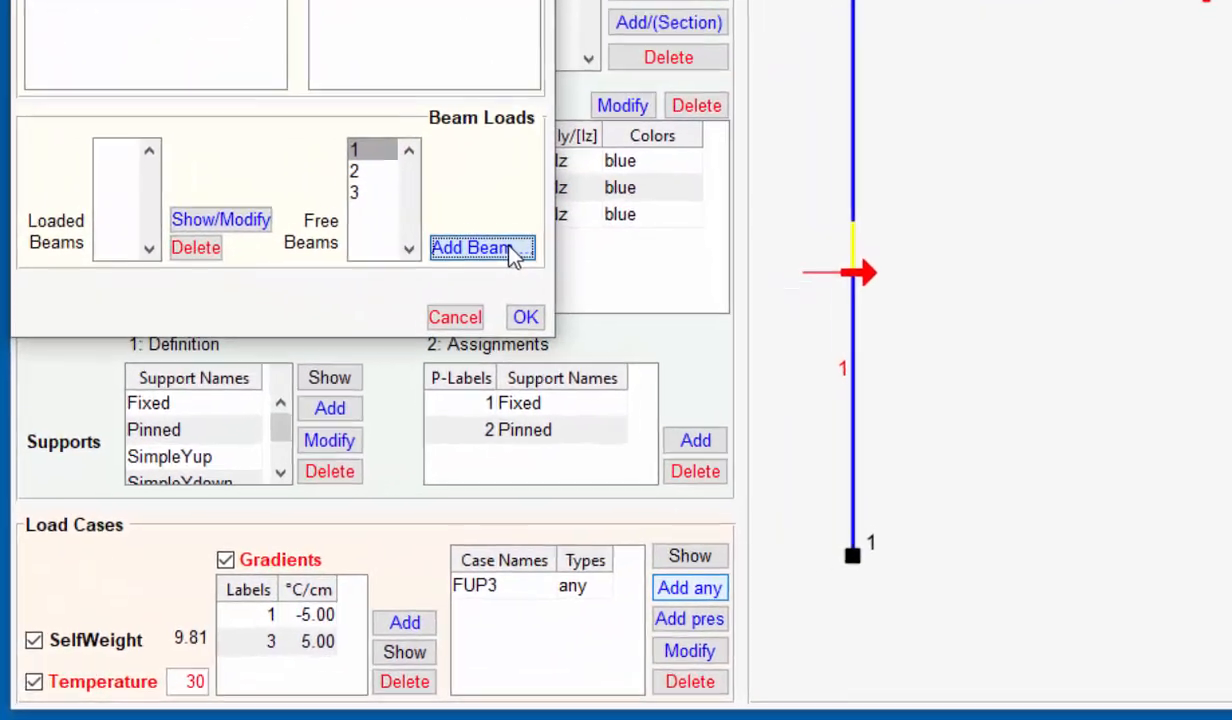
click(380, 368)
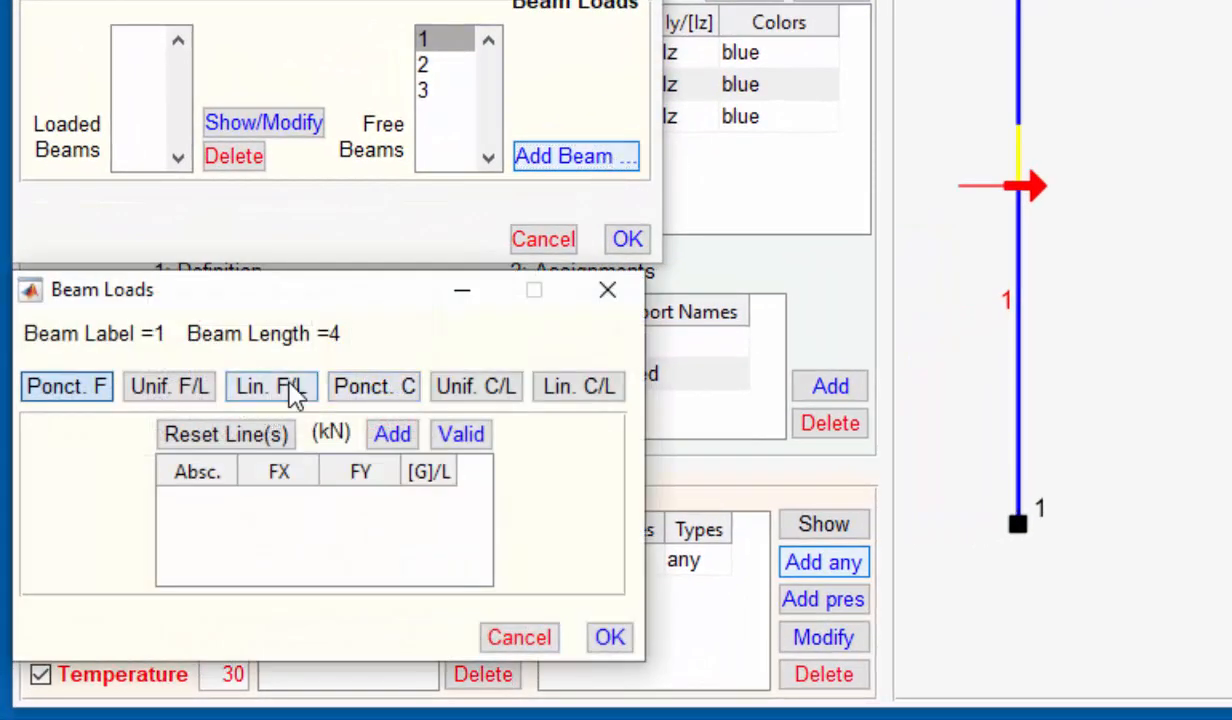
click(285, 390)
click(500, 436)
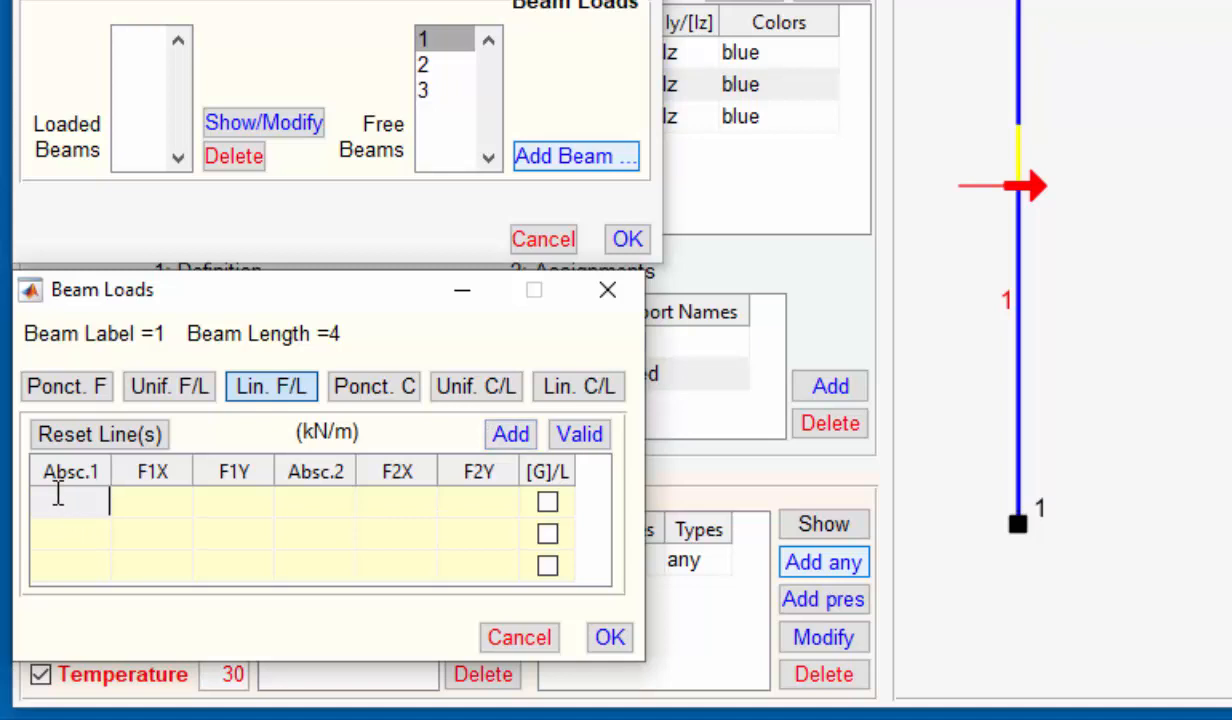
click(58, 493)
text(0.5)
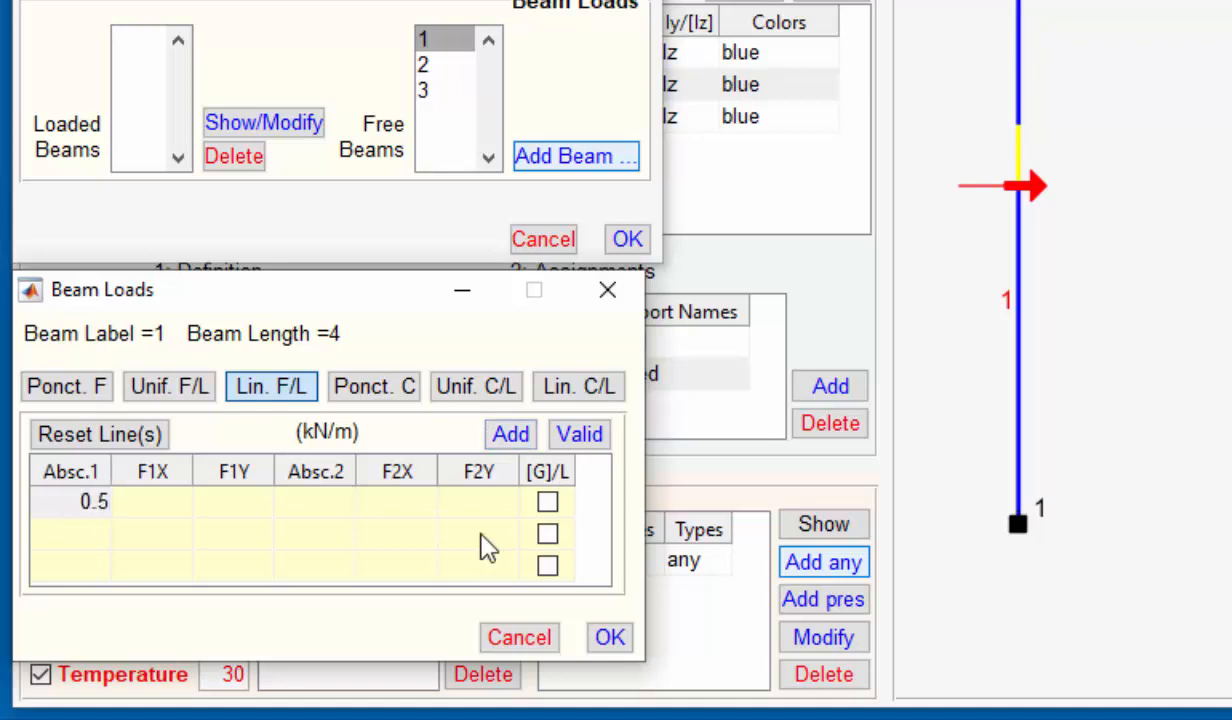
click(324, 499)
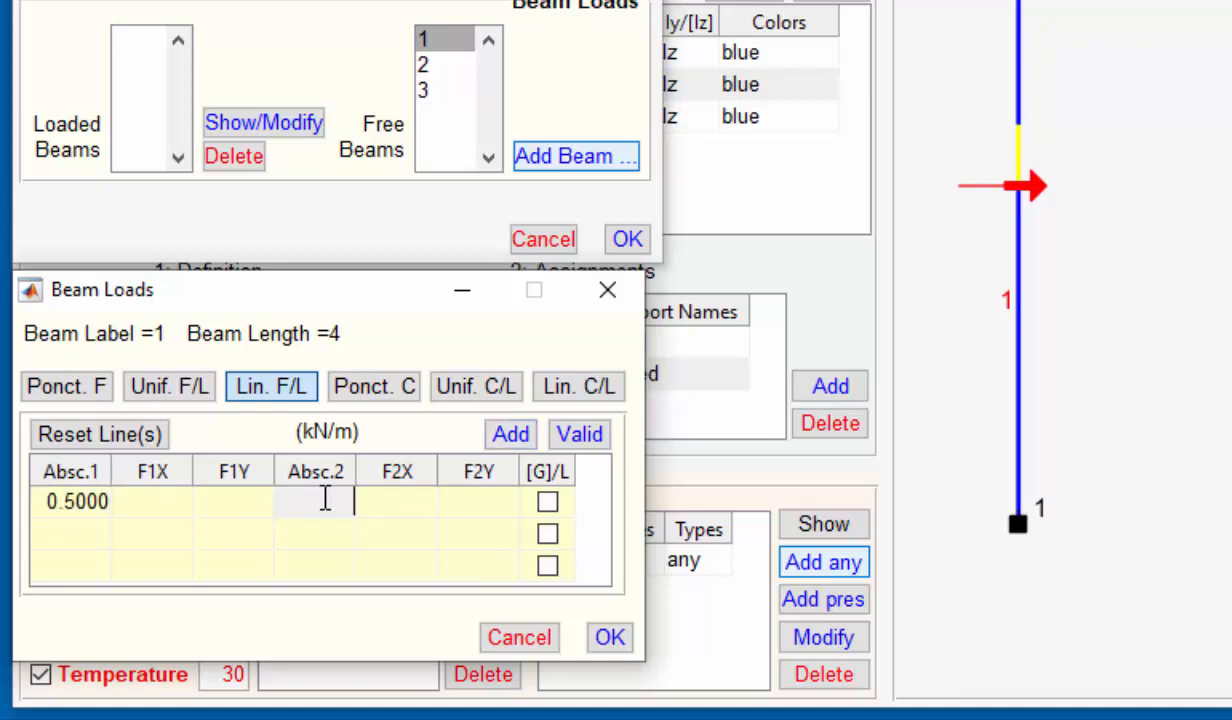
text(3.8)
- Set beam 1's linear force to F1Y -0.5 and F2Y 1.4 kN/m in local axes, and validate the load
click(240, 497)
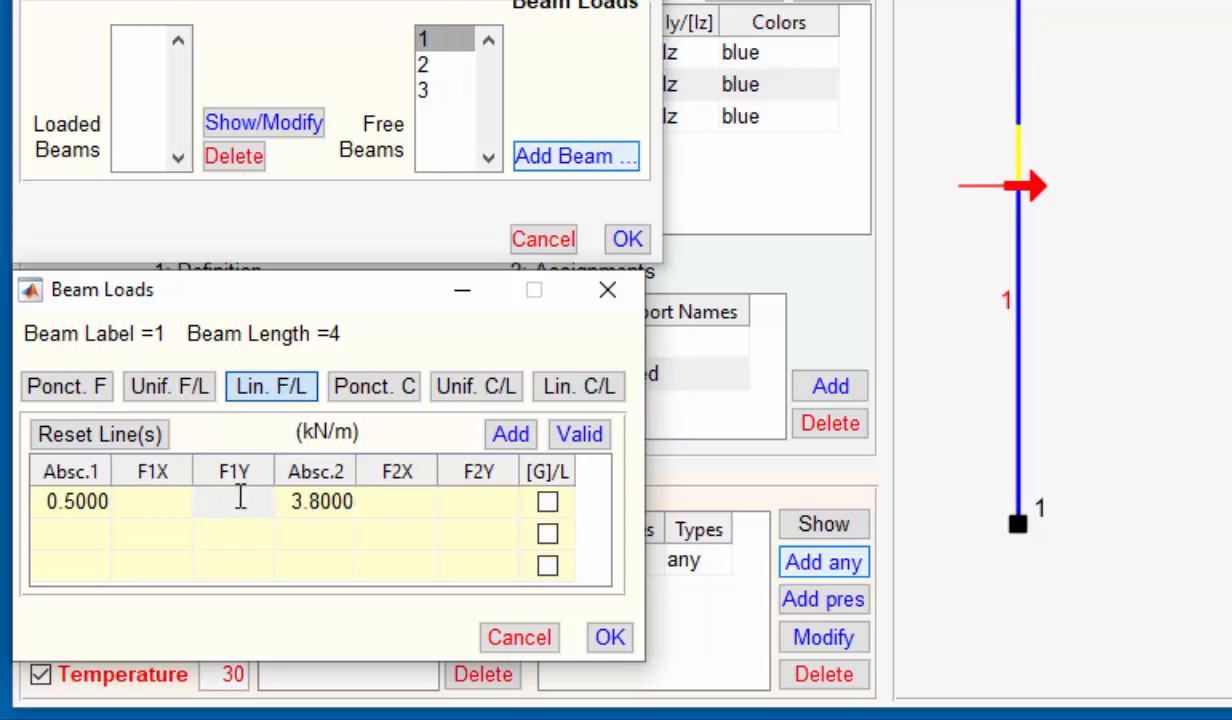
text(-05)
key(BackSpace)
text(5)
click(259, 491)
text(.)
click(463, 500)
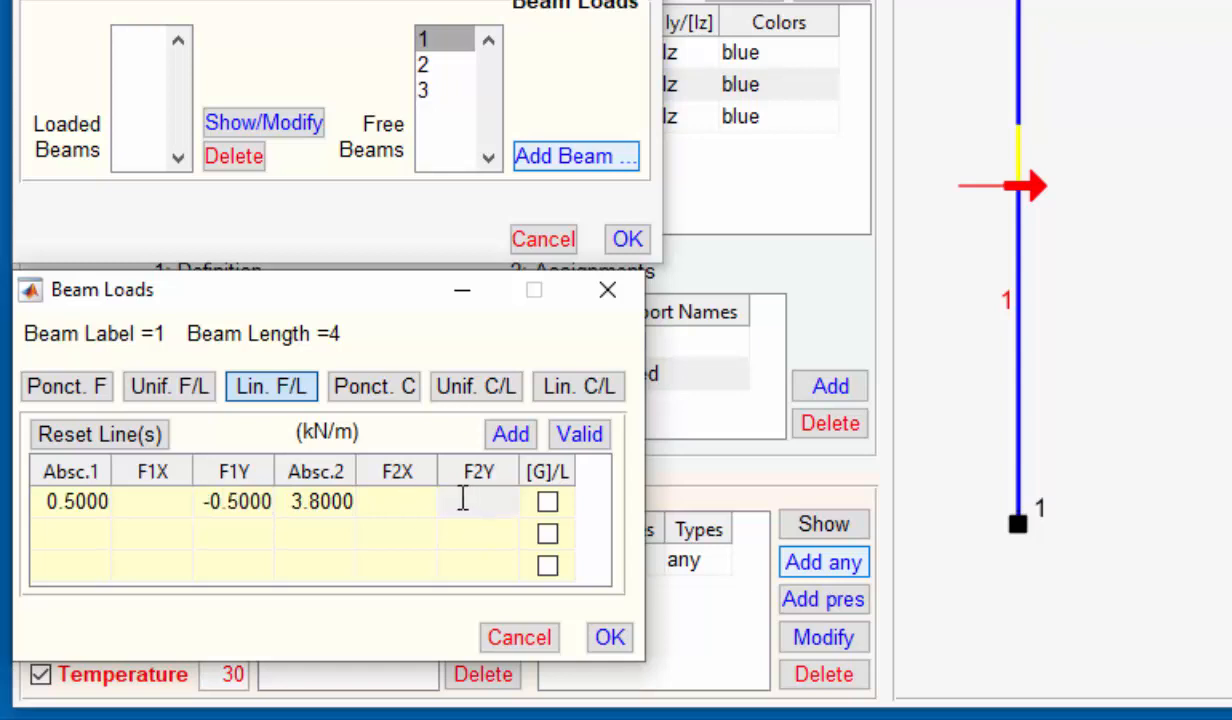
text(1.4)
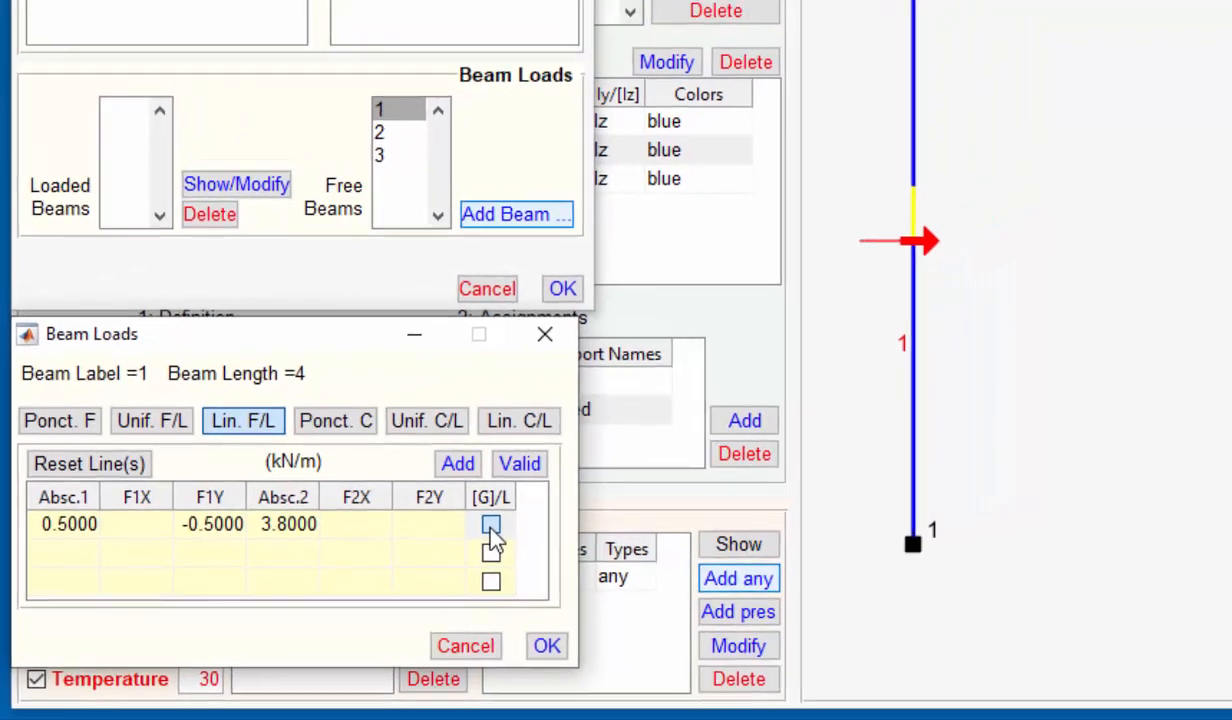
click(548, 503)
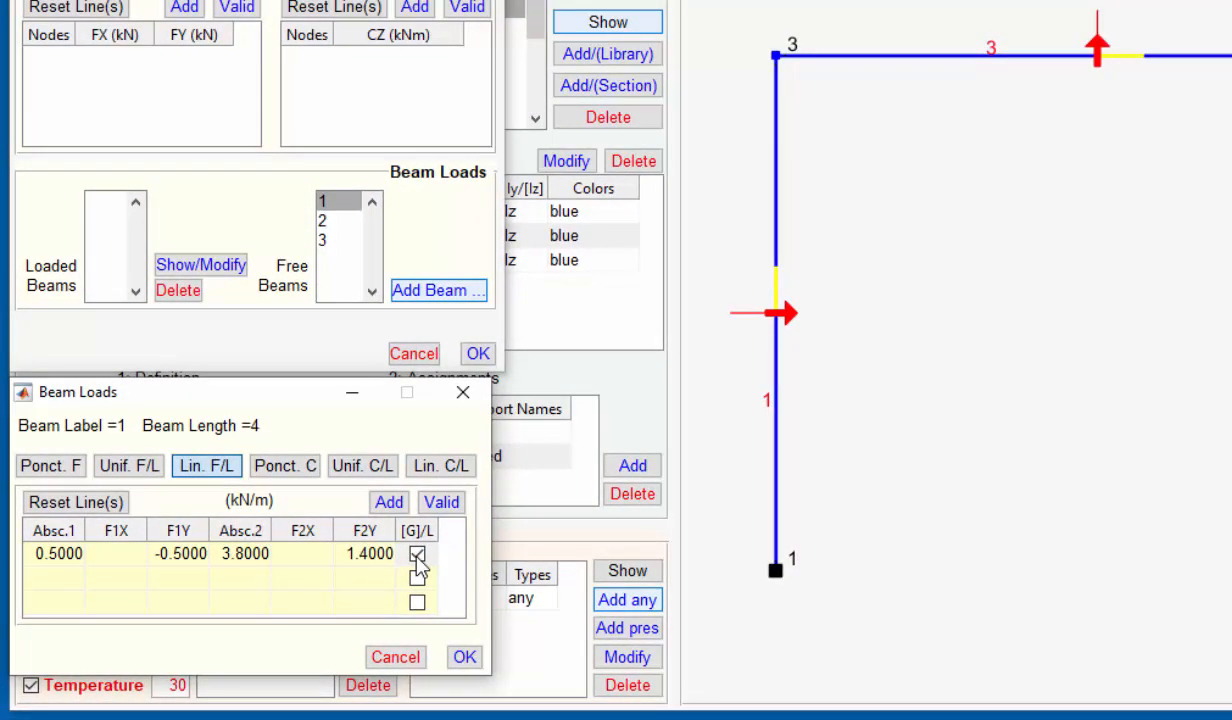
click(447, 506)
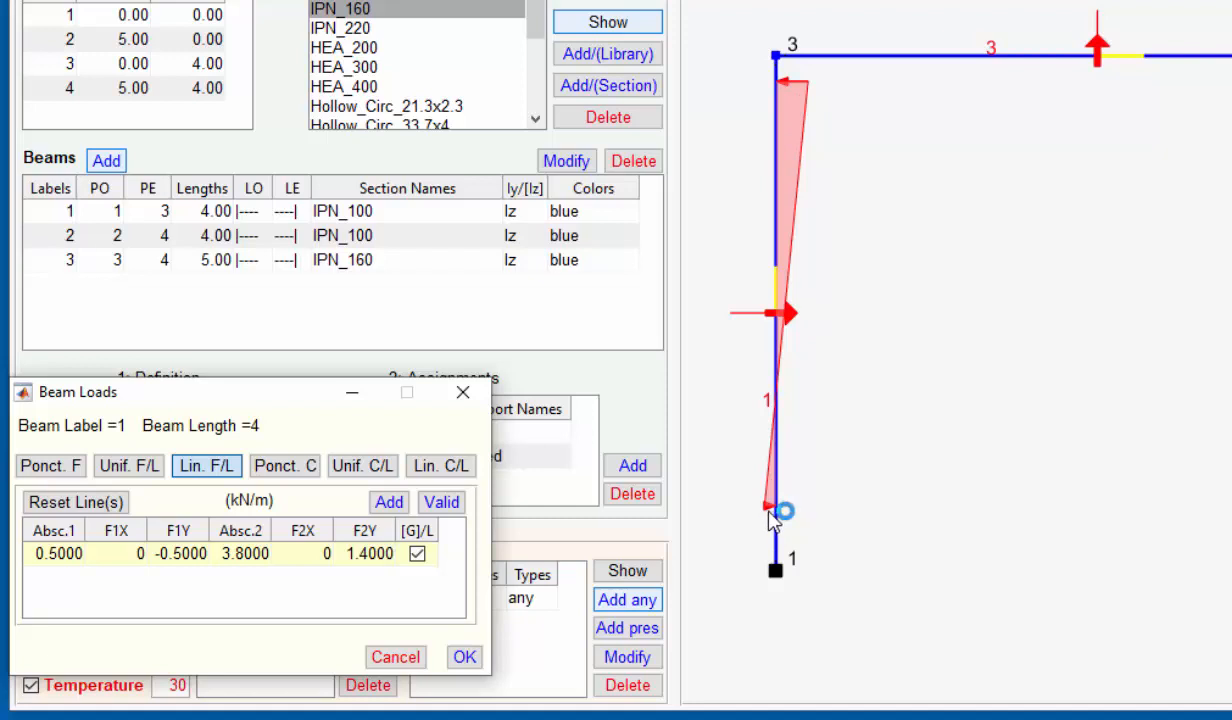
click(463, 657)
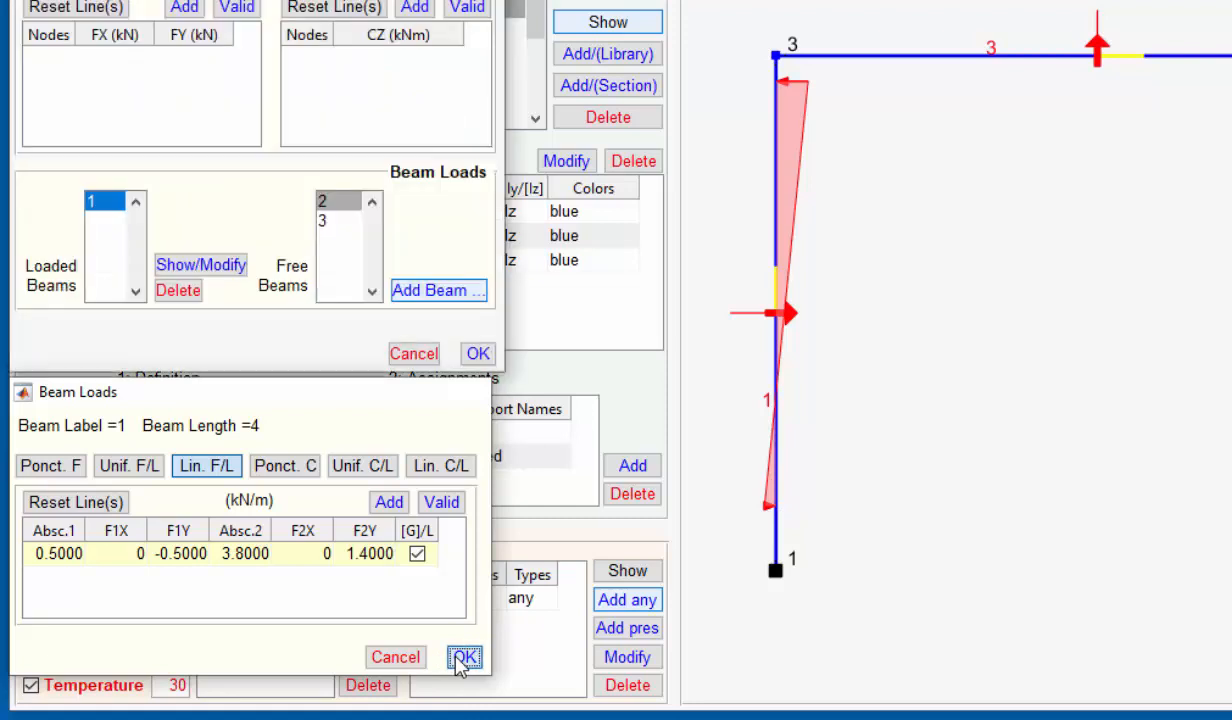
- Add a point force on beam 2 at abscissa 2 with FX 1 kN, and validate it
click(326, 203)
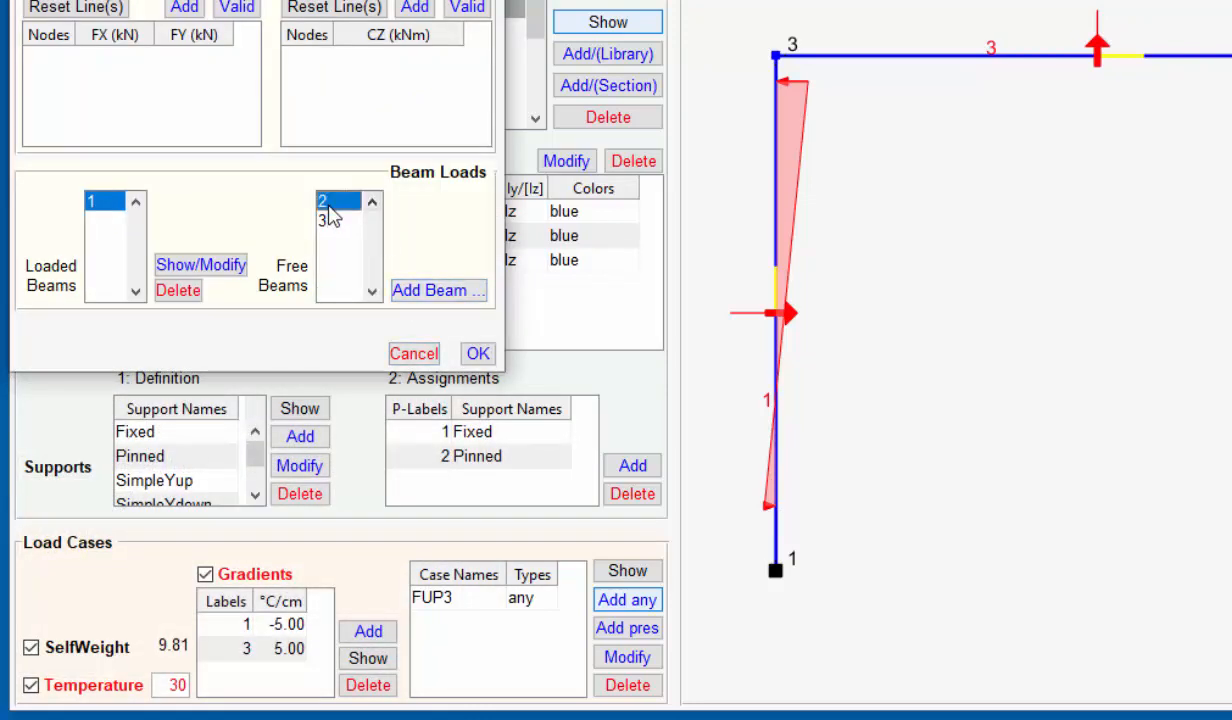
click(428, 291)
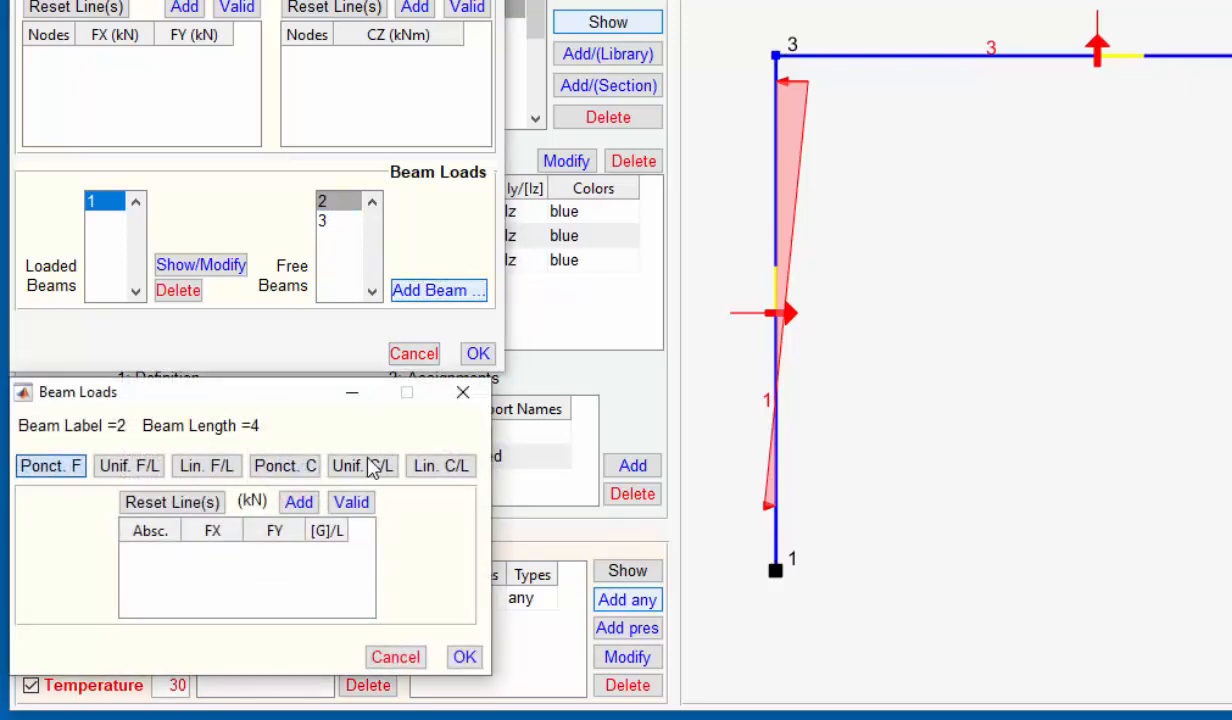
click(50, 465)
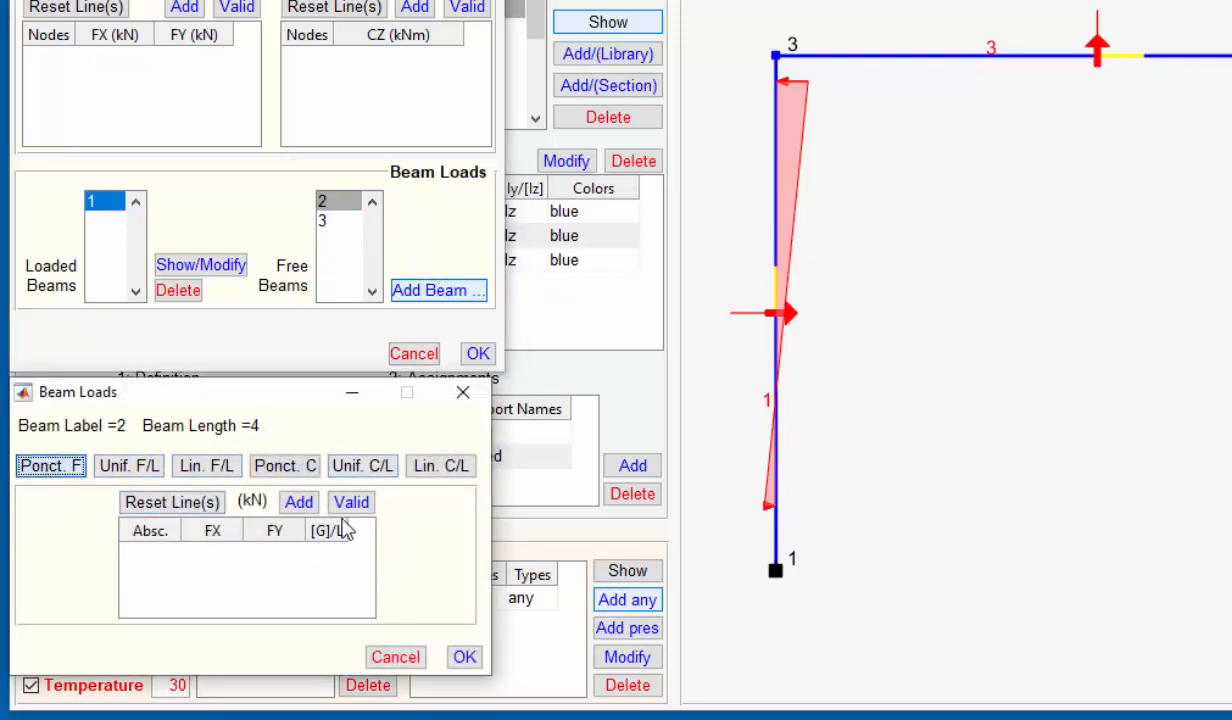
click(299, 502)
click(172, 554)
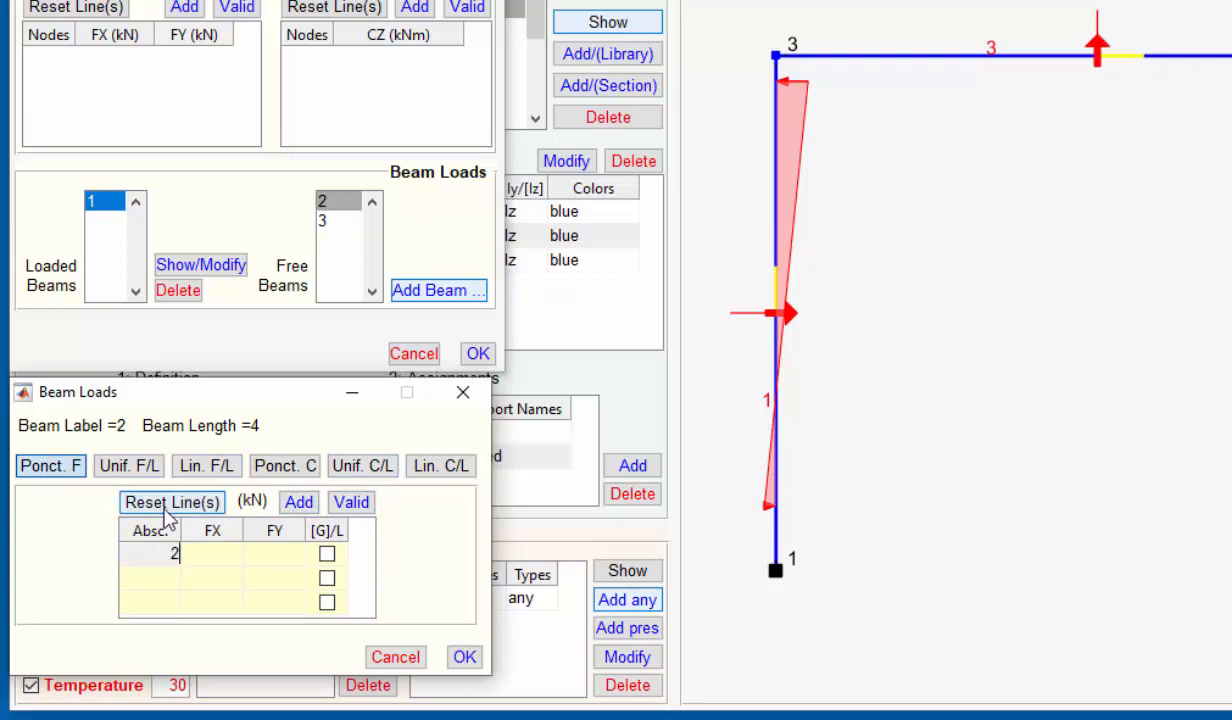
click(219, 552)
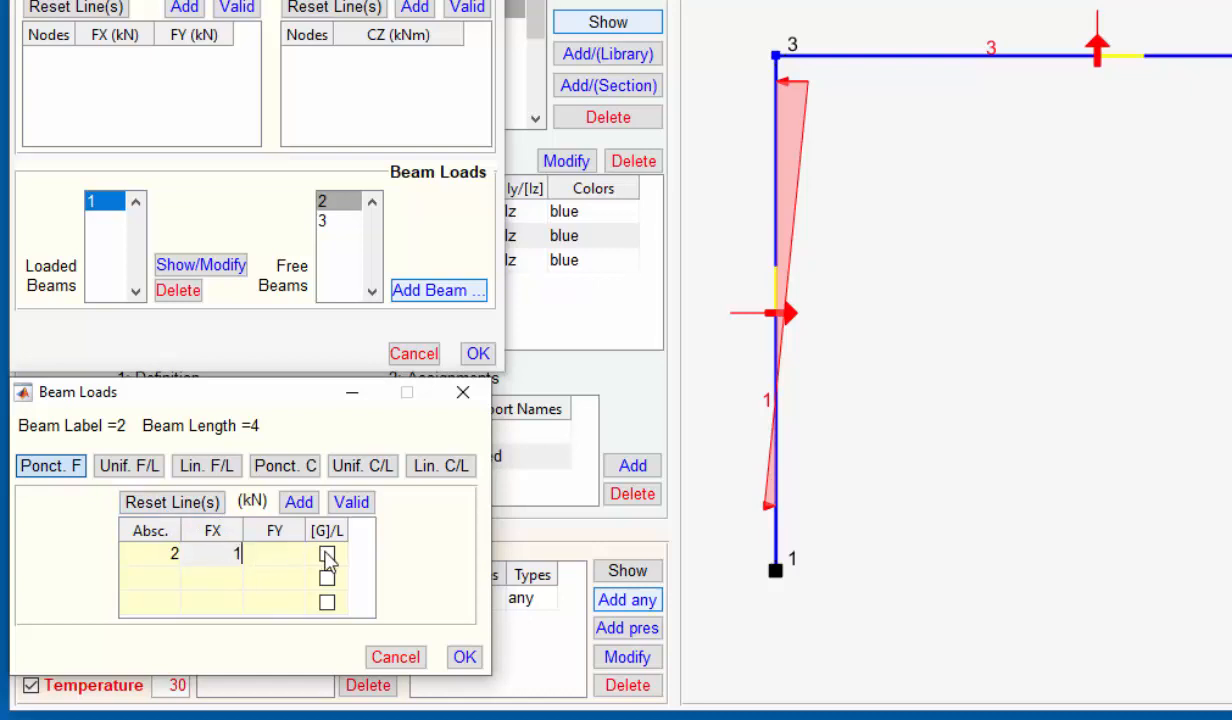
click(351, 502)
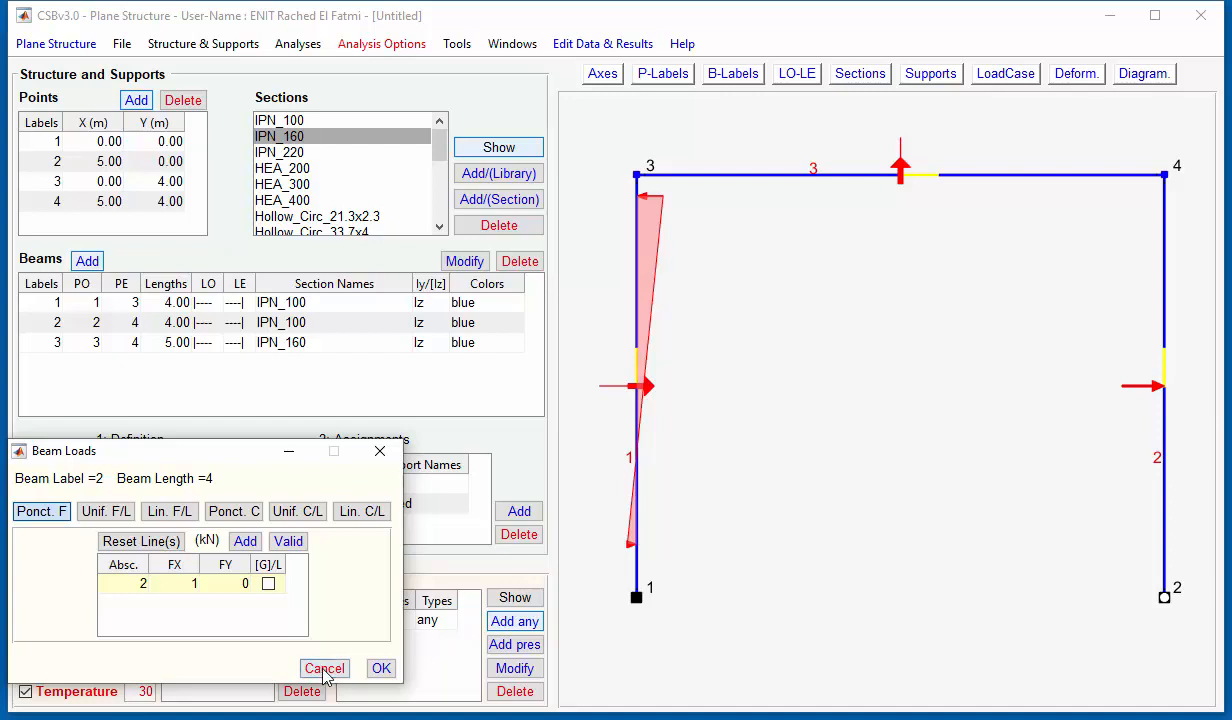
click(381, 668)
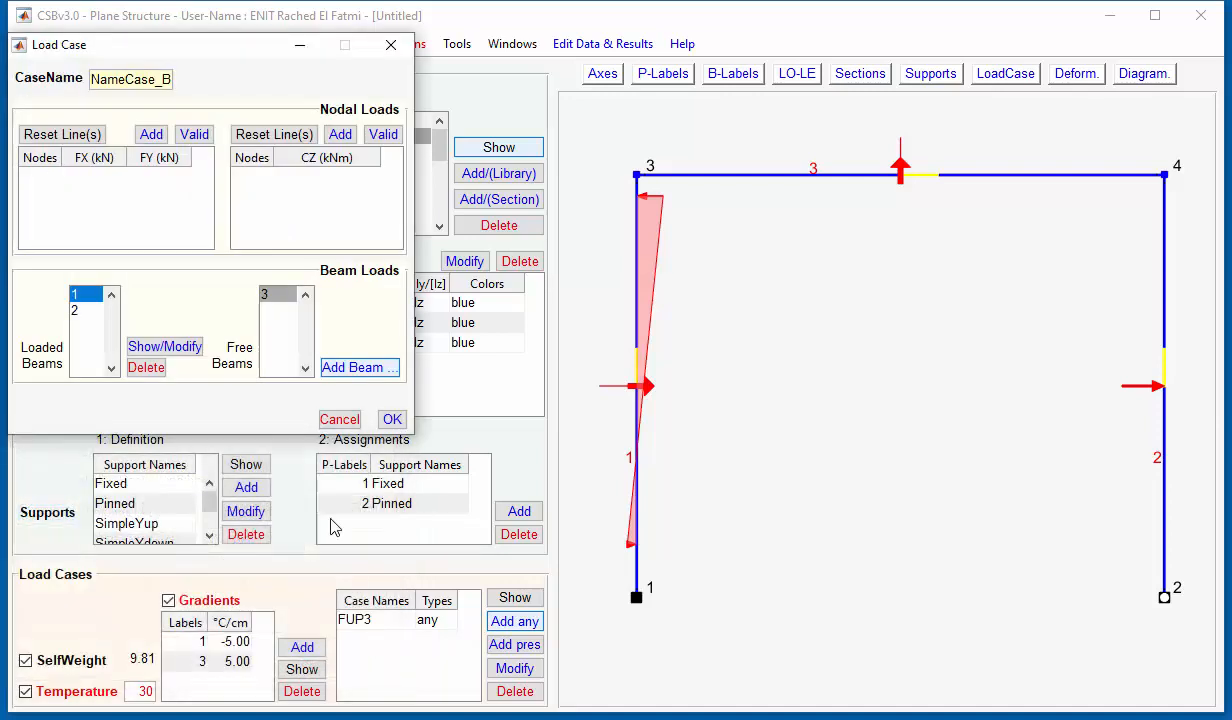
- Name the second load case quelconque and save it
drag(172, 83, 97, 60)
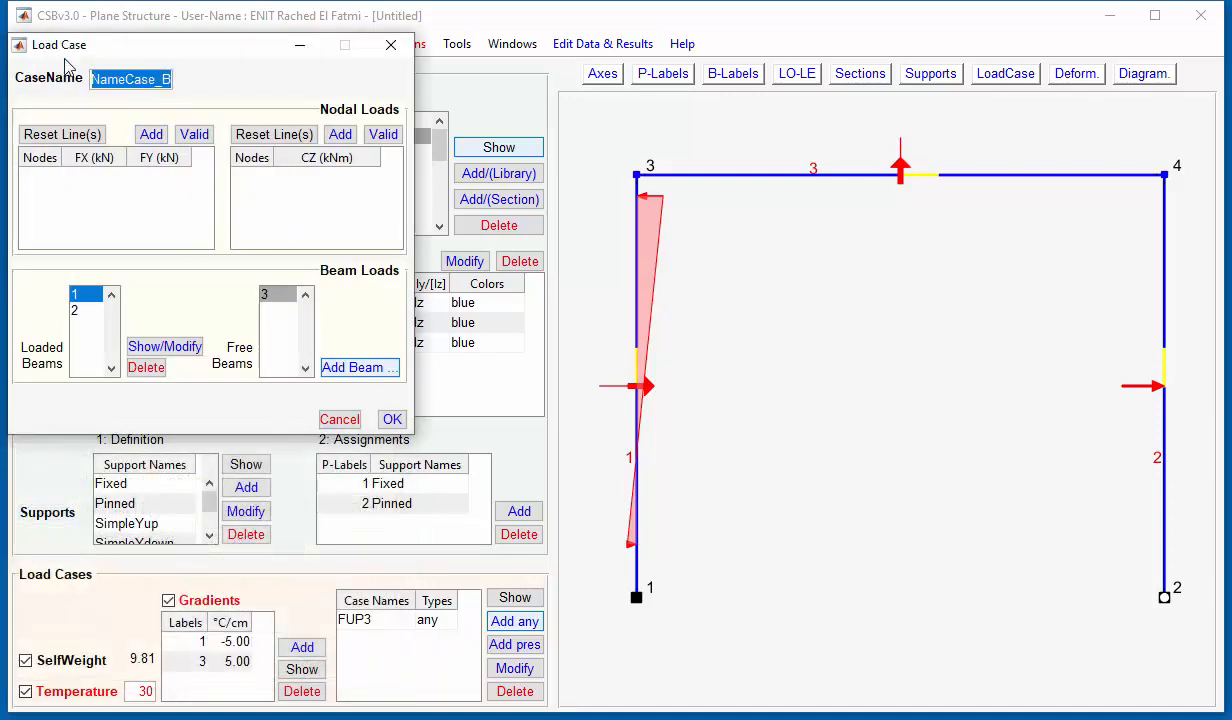
text(quelconque)
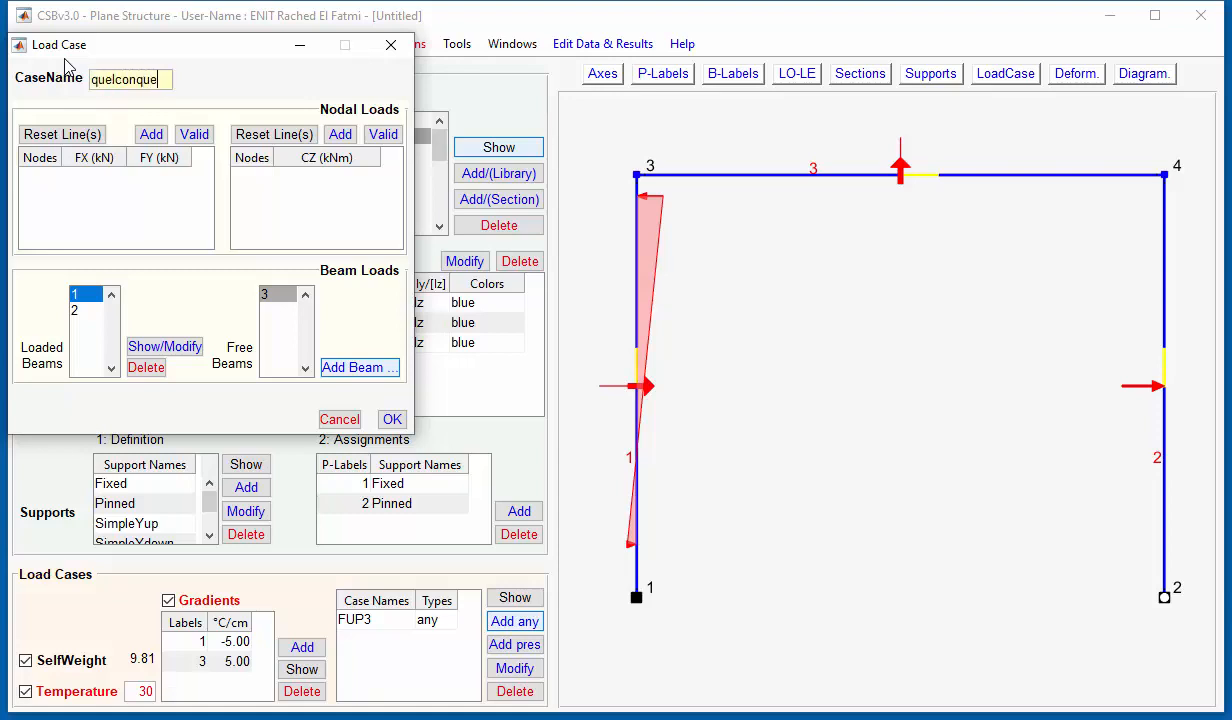
click(390, 420)
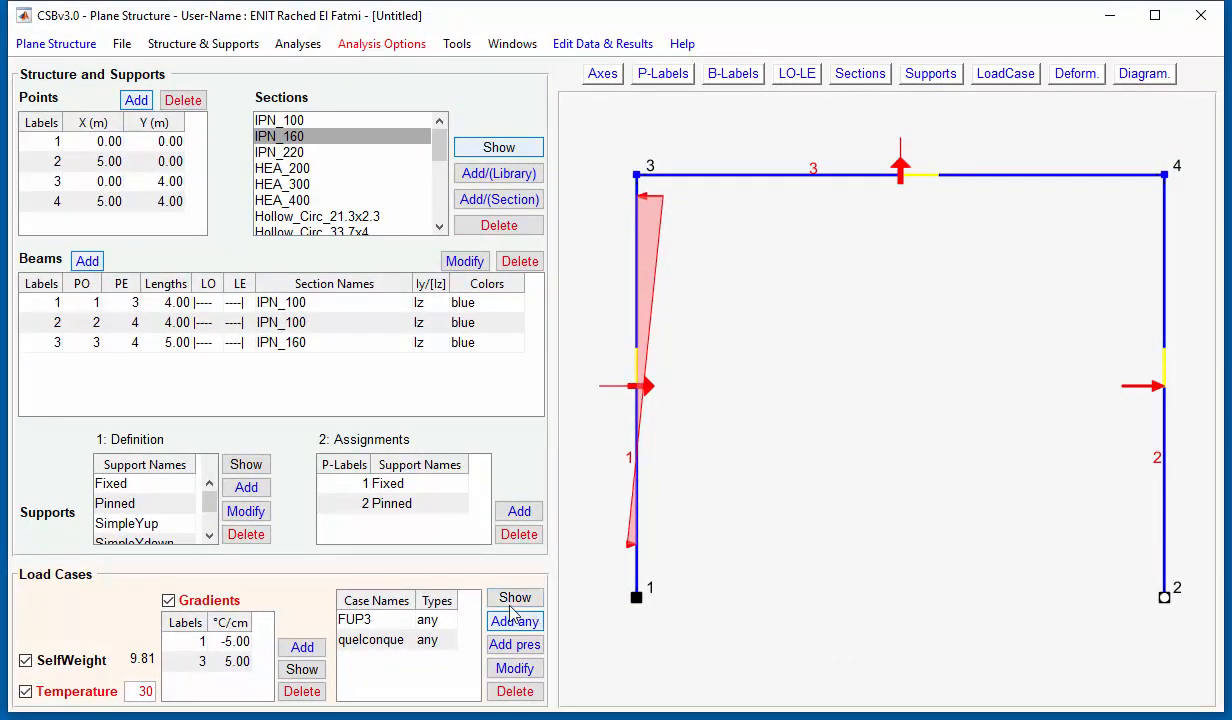
- Display the FUP3 load case on the frame and toggle the thermal gradient symbols, leaving them hidden
click(400, 621)
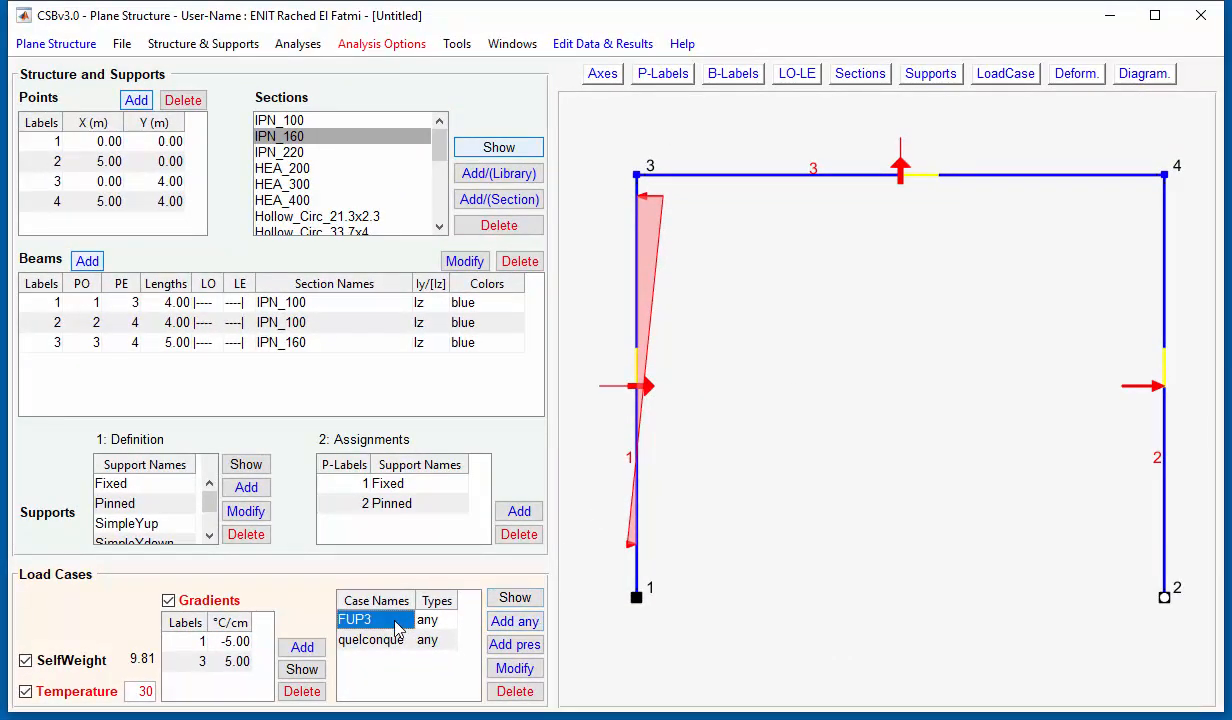
click(502, 603)
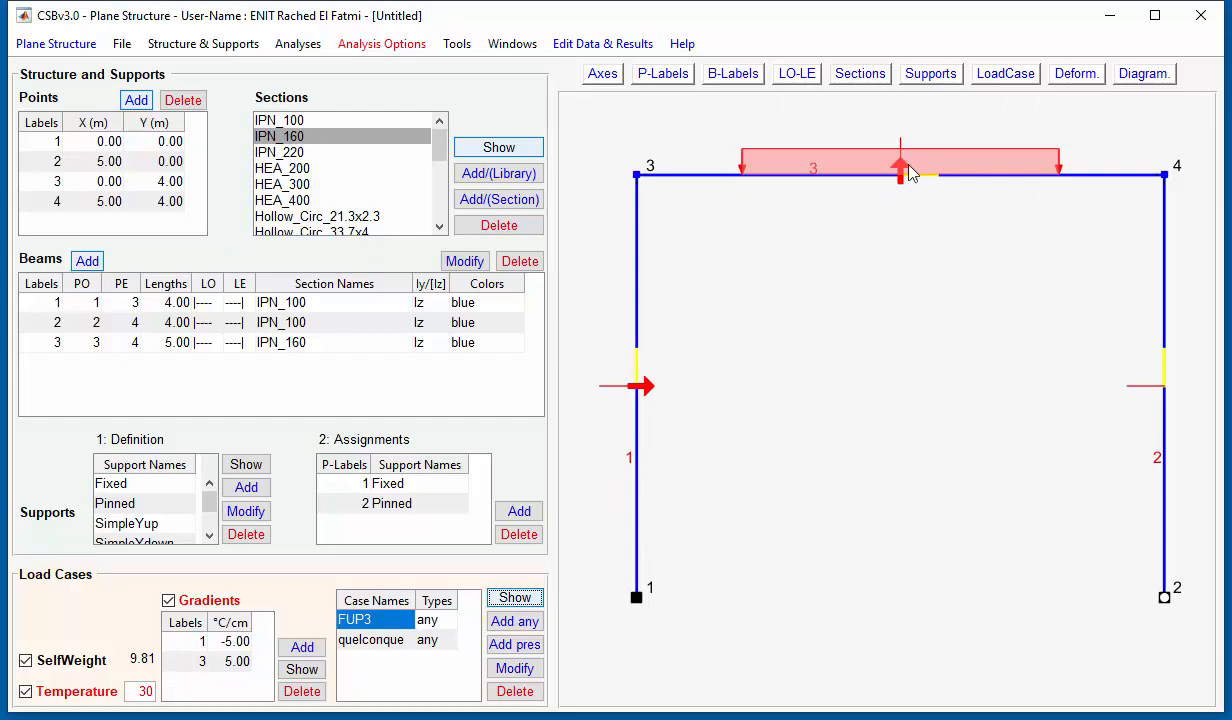
click(303, 669)
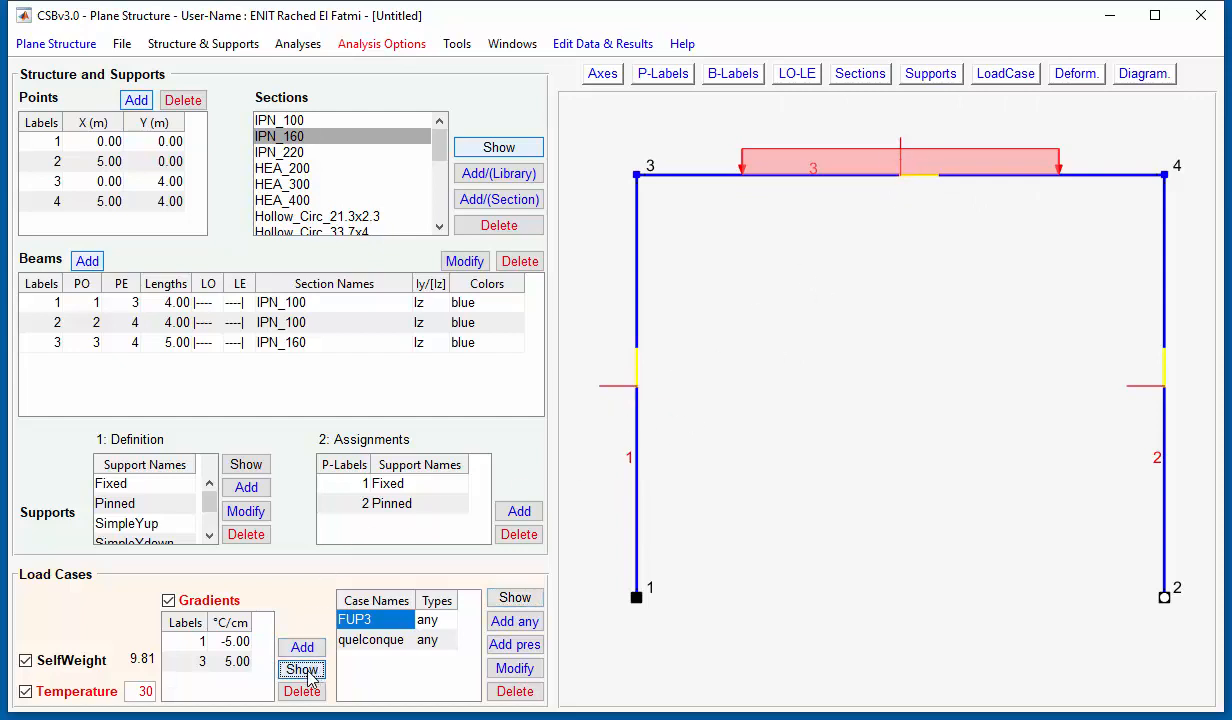
click(309, 675)
click(309, 675)
click(309, 675)
click(309, 675)
- Display the quelconque load case on the frame in place of FUP3
click(990, 78)
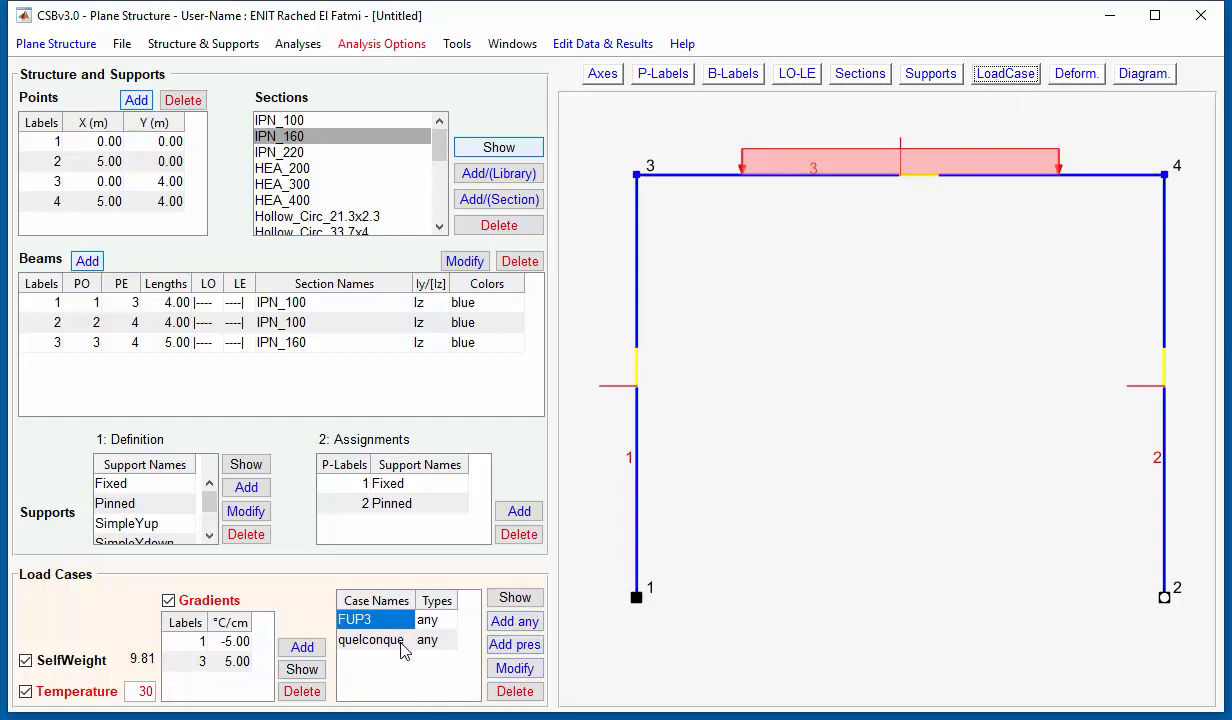
click(400, 640)
click(515, 598)
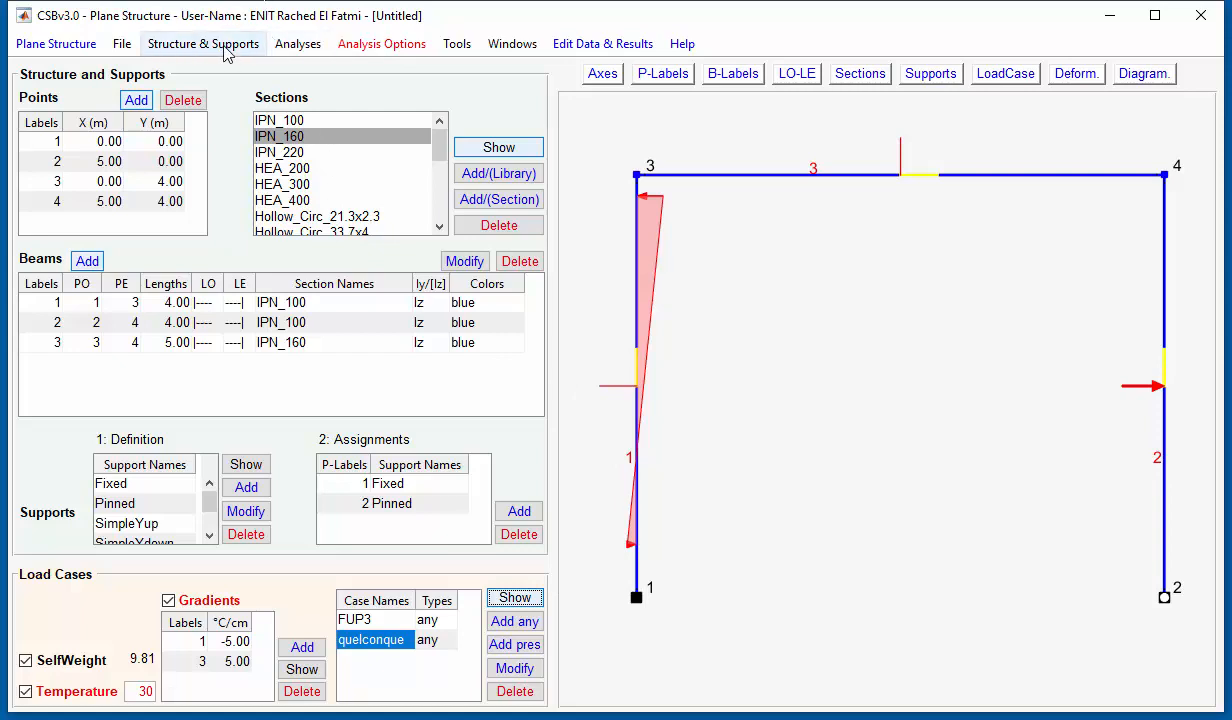
- Solve the equilibrium of the load cases and validate a combination with factor 1 for quelconque
click(296, 45)
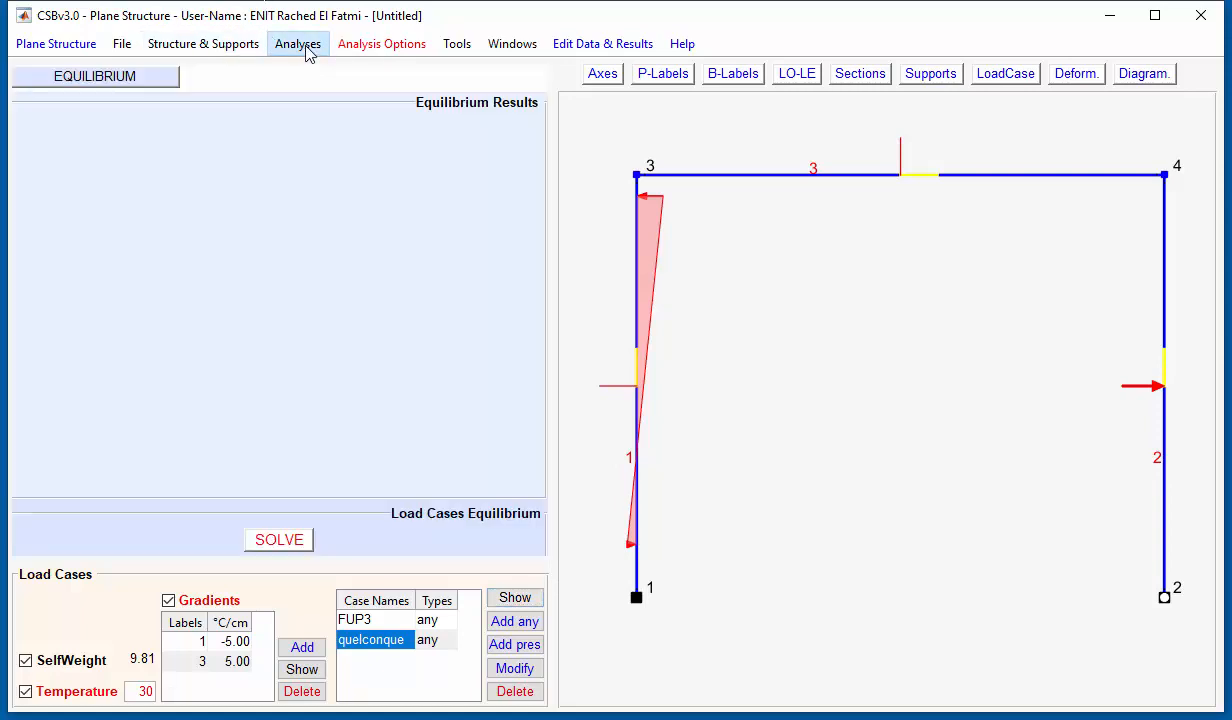
click(285, 541)
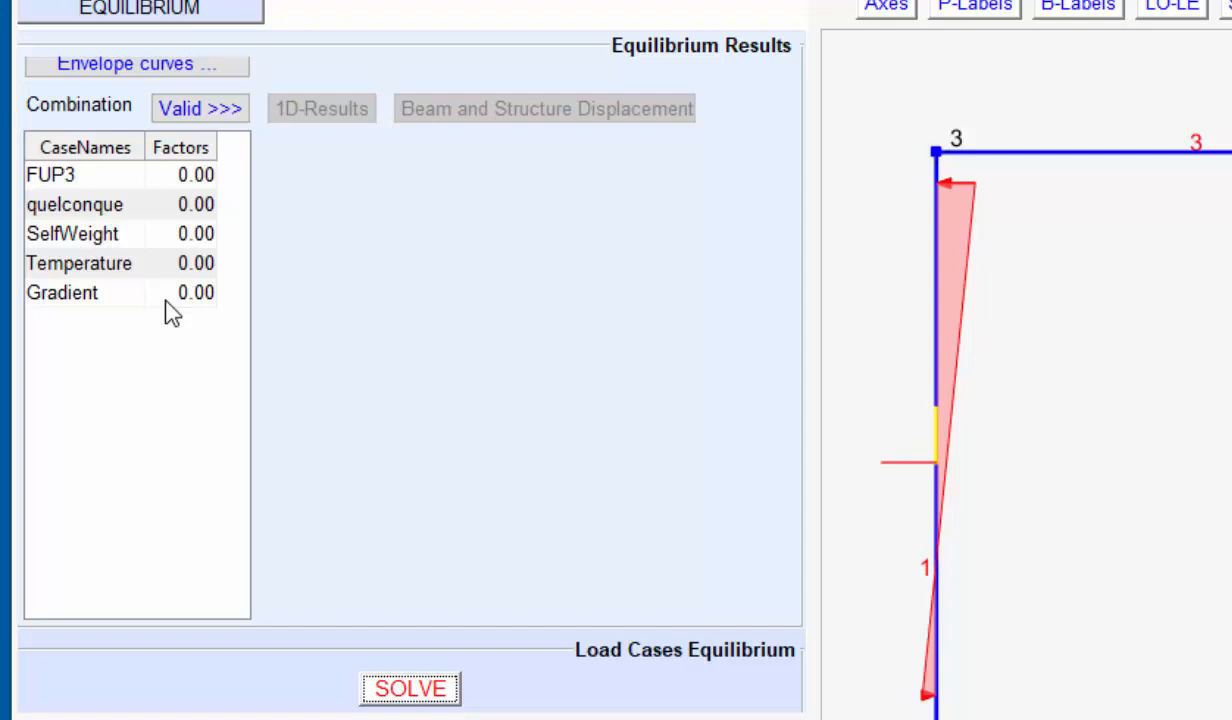
click(183, 206)
text(1)
key(Return)
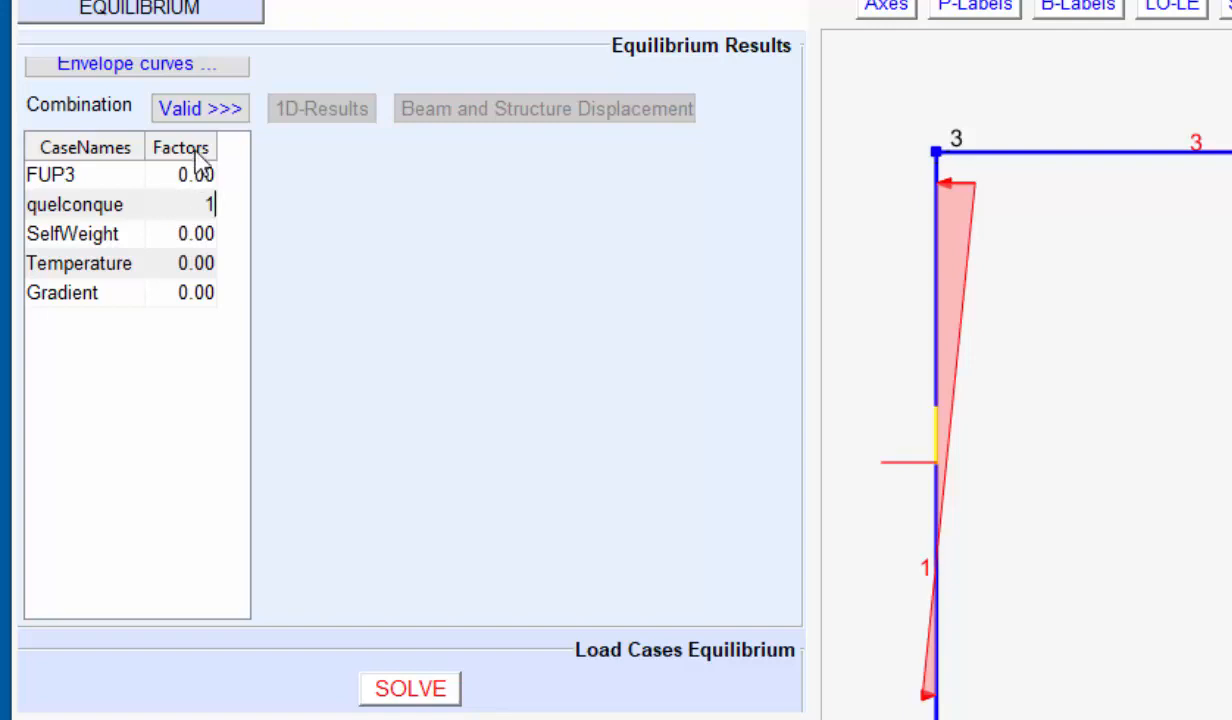
click(207, 112)
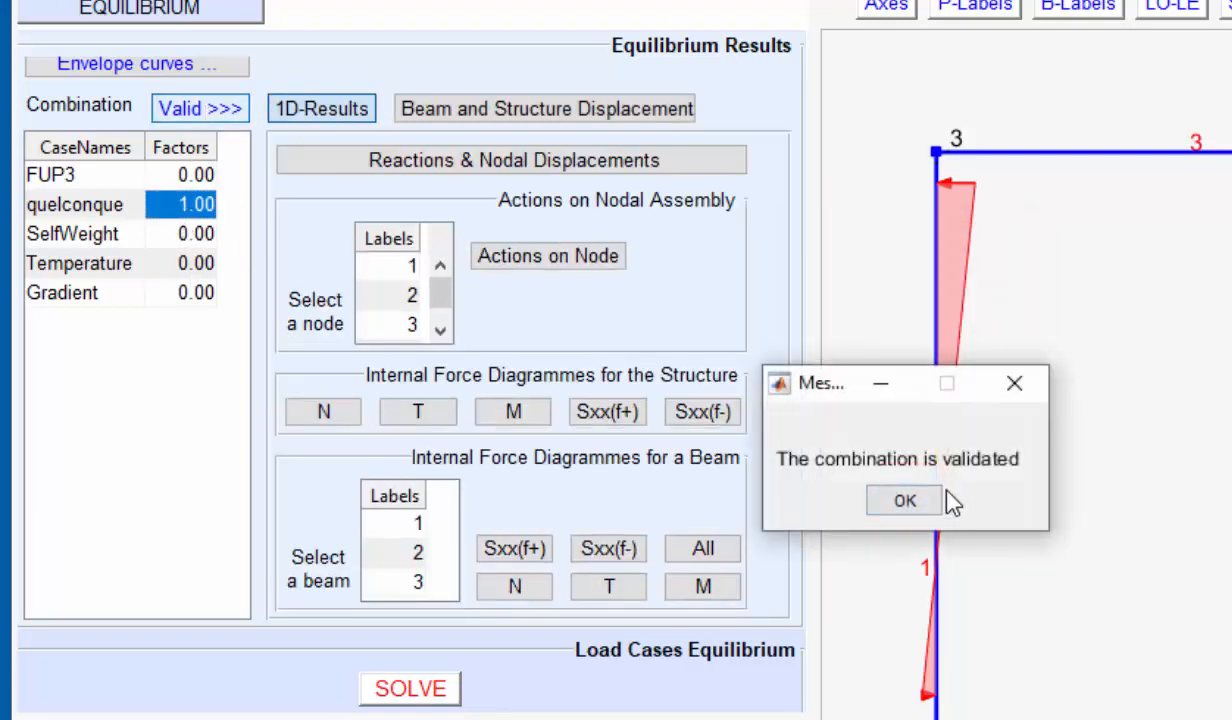
click(905, 500)
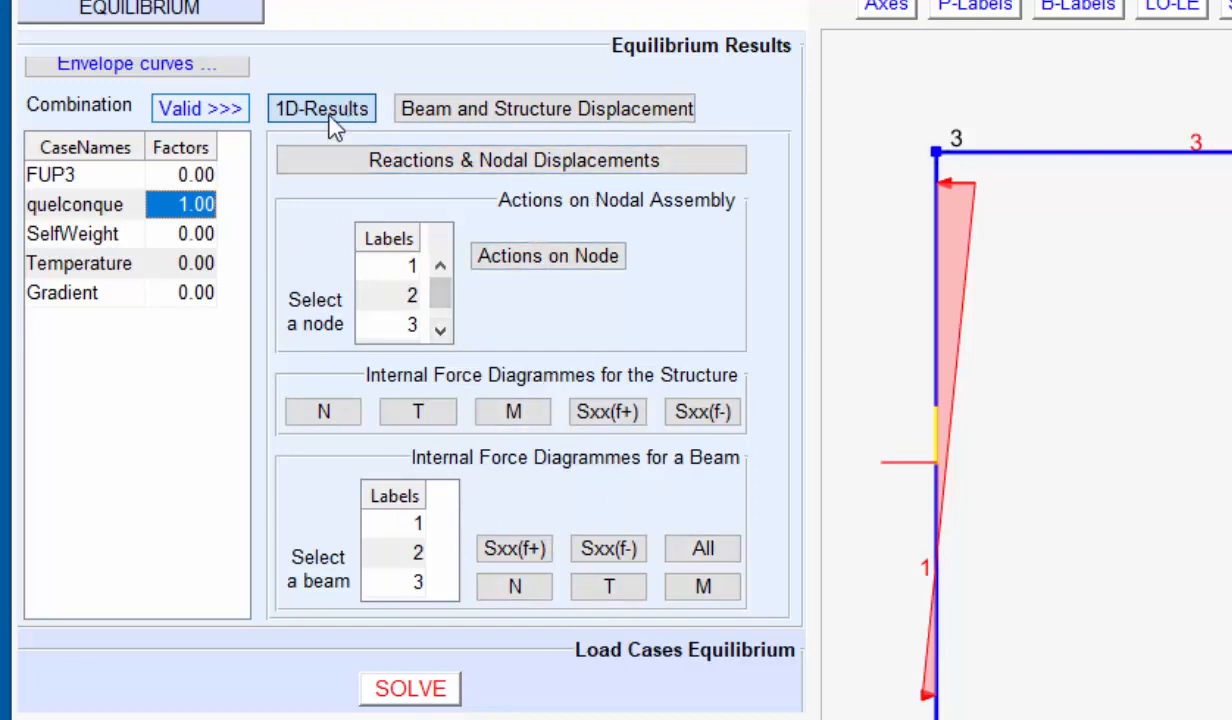
- Review the maximum beam deflections, and the support reactions and nodal displacements for the validated combination
click(465, 118)
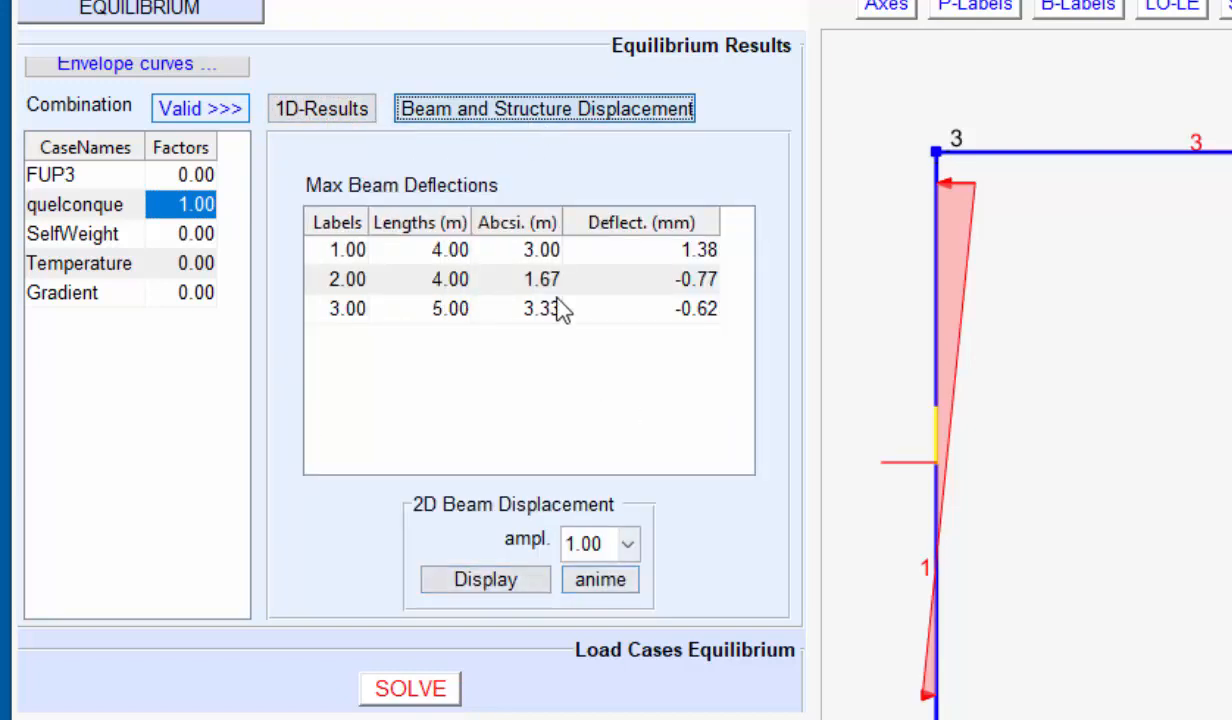
click(356, 110)
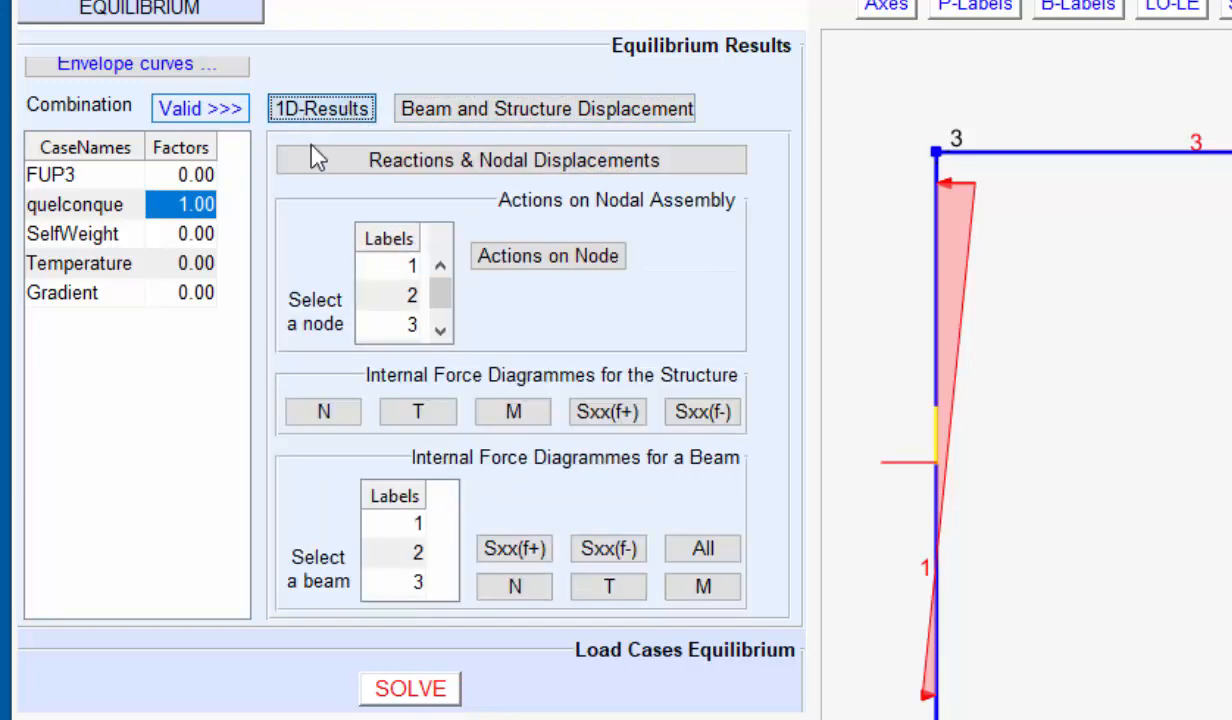
click(632, 168)
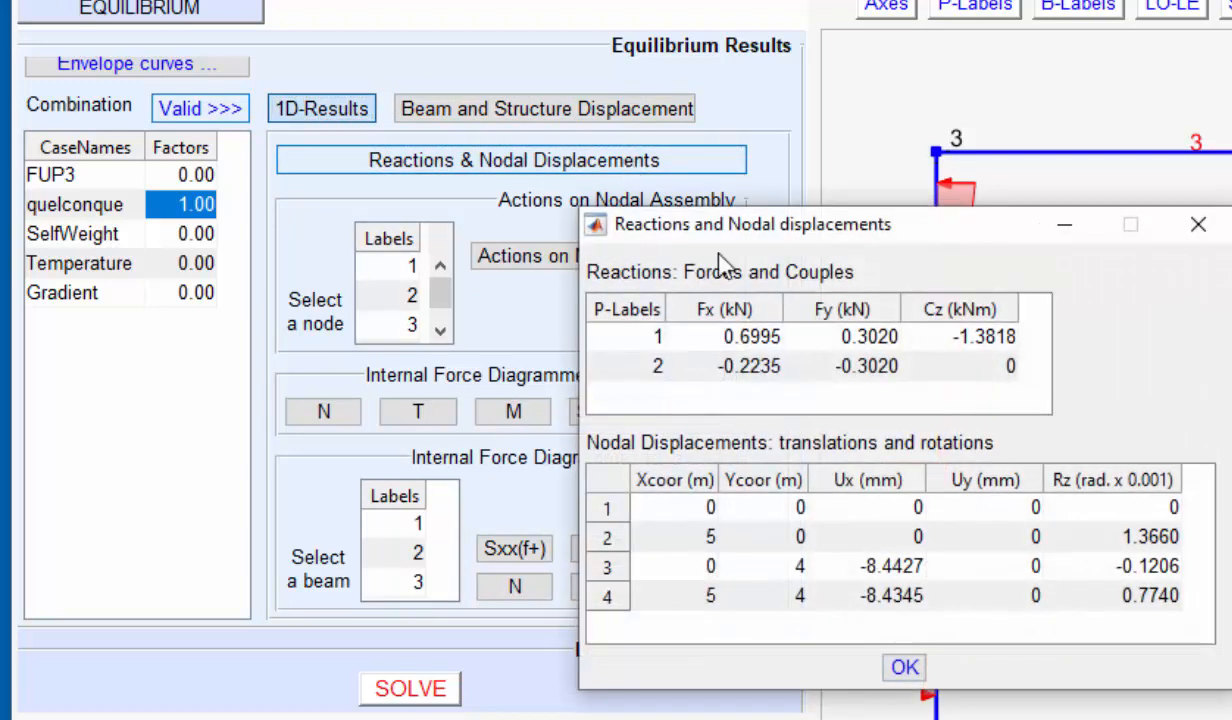
drag(918, 232, 875, 179)
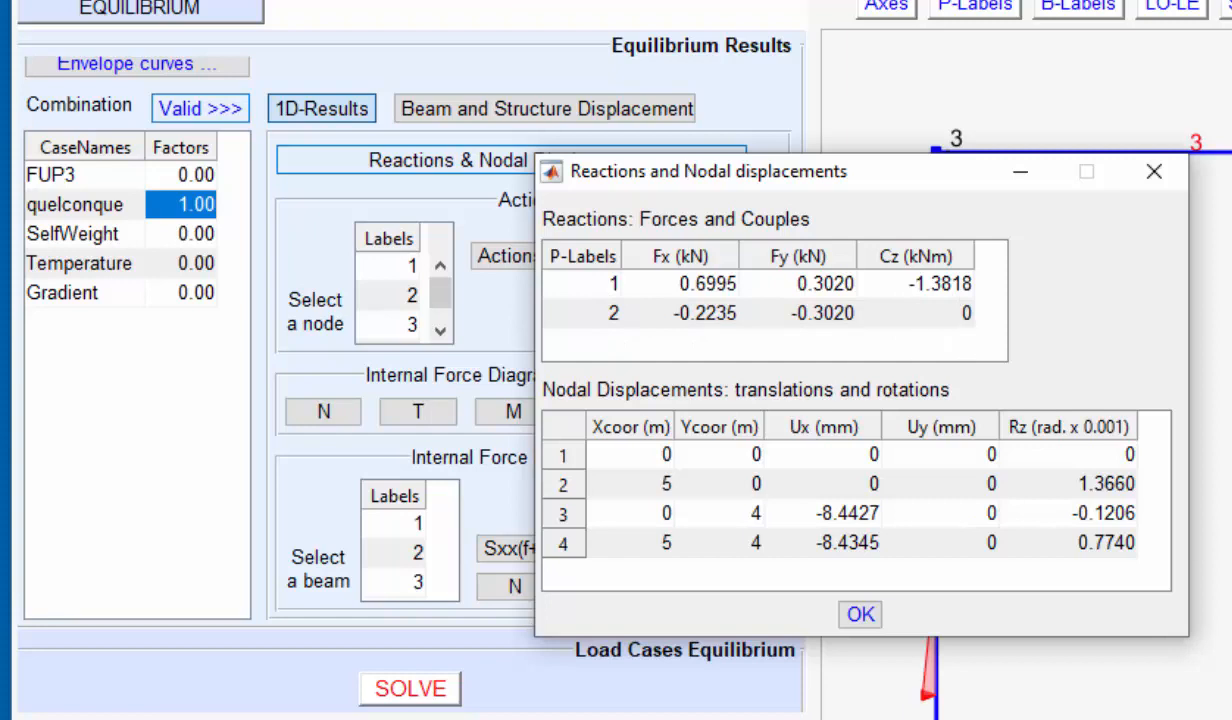
drag(898, 182, 898, 178)
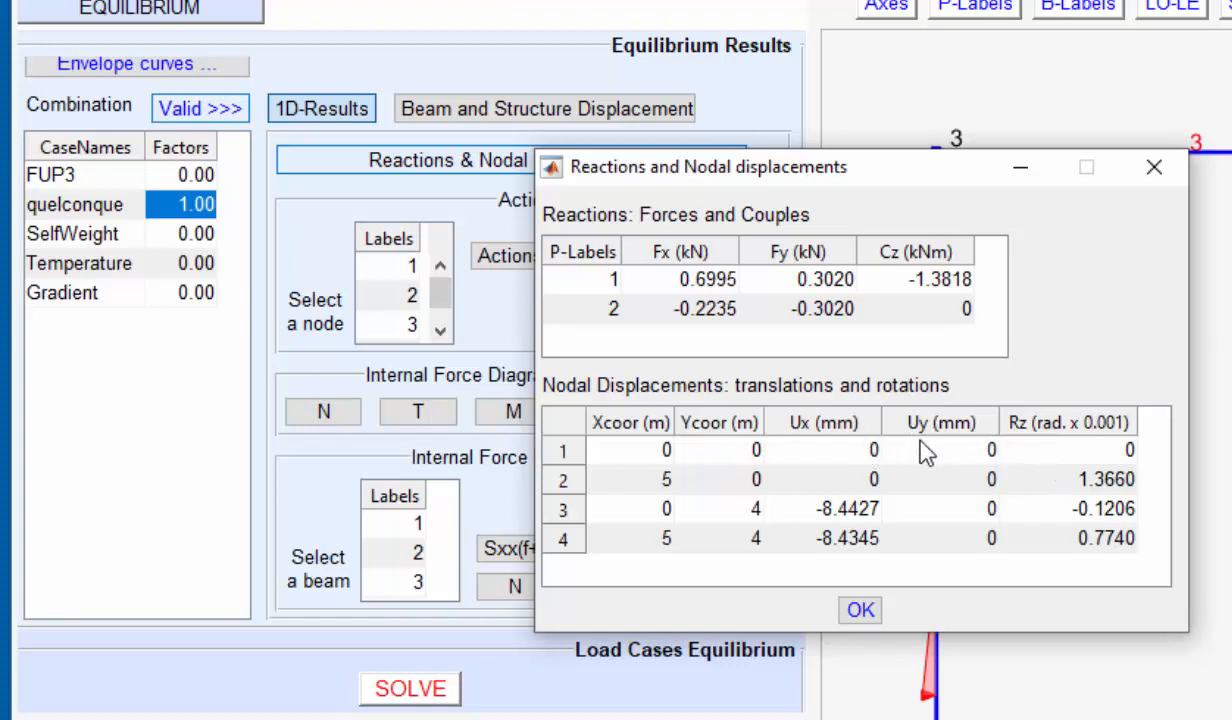
click(1154, 168)
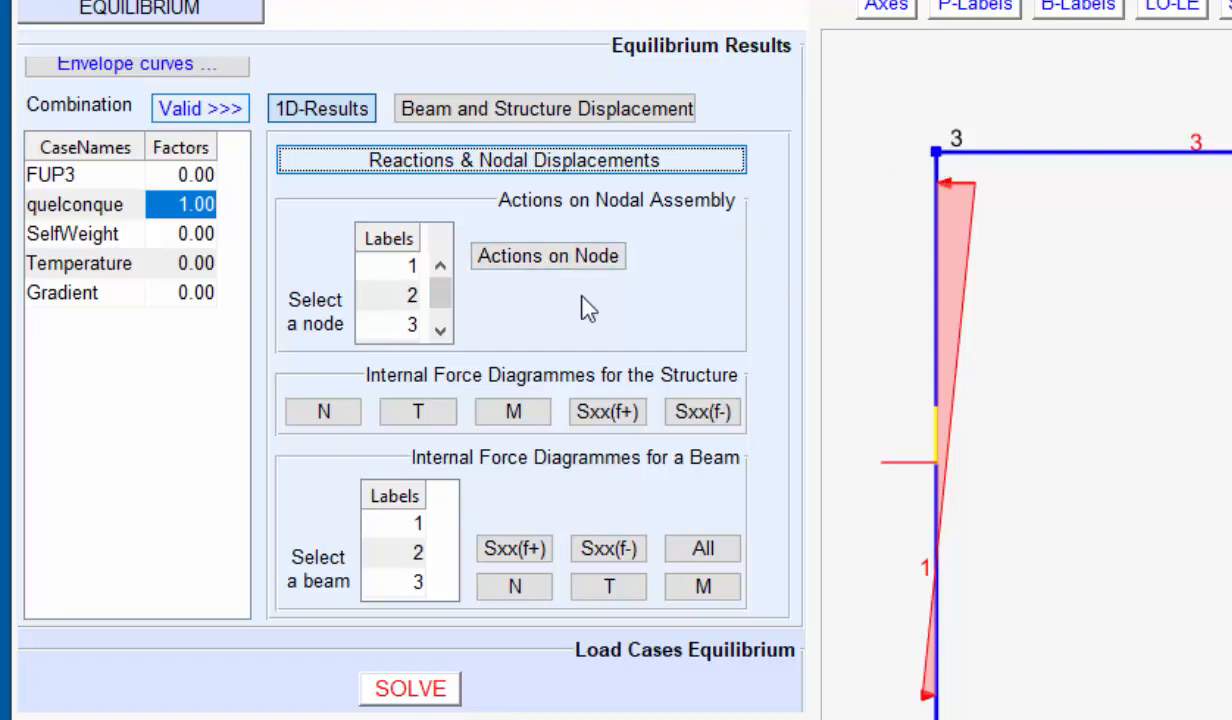
- Examine the beam actions on node 3, and close the forces and couples table
click(415, 324)
click(578, 265)
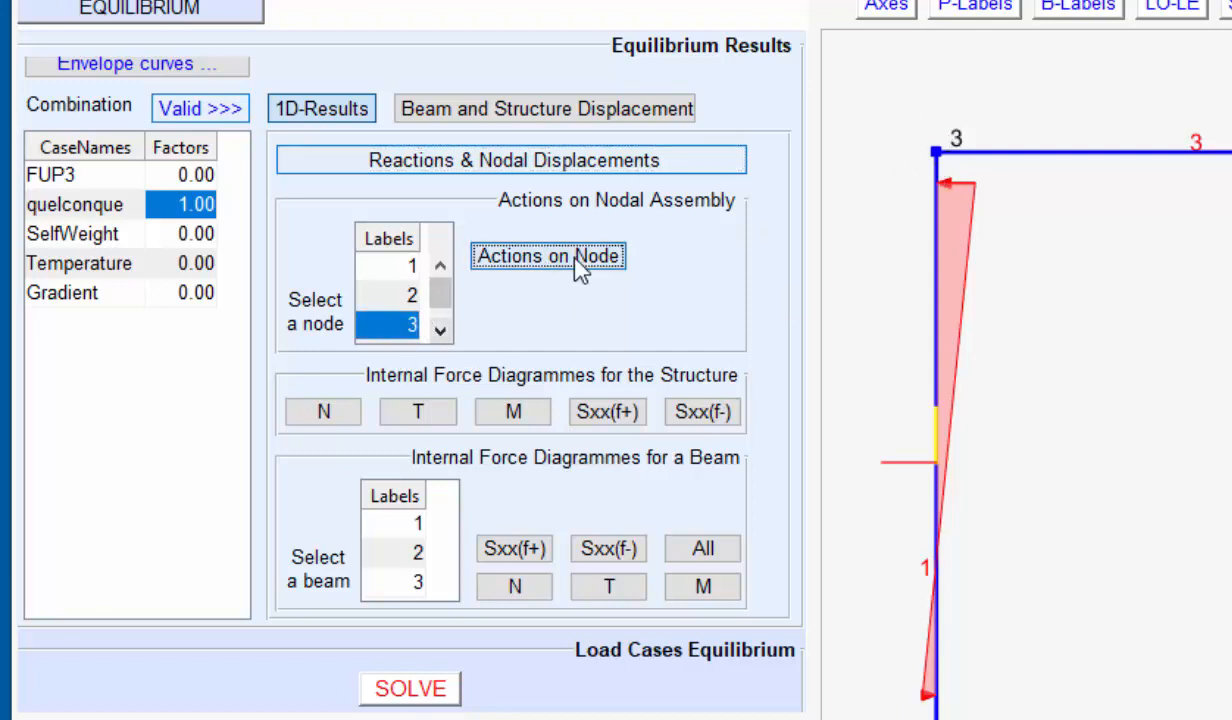
drag(835, 346, 461, 335)
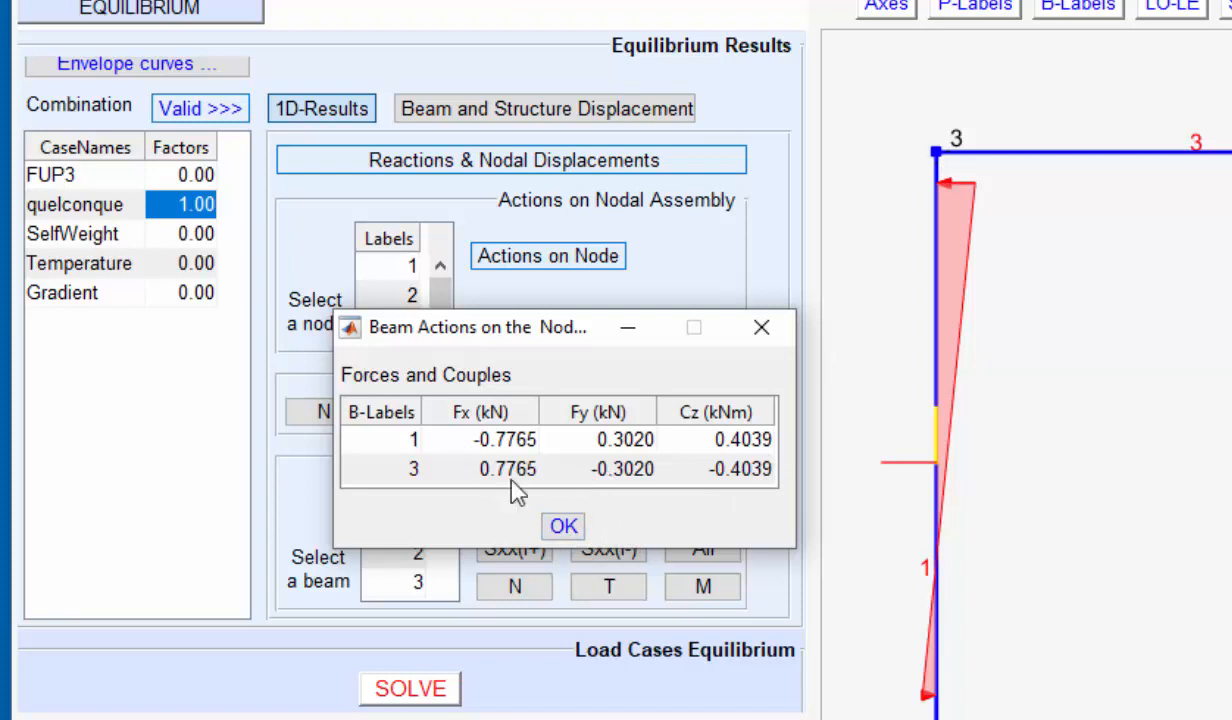
click(576, 521)
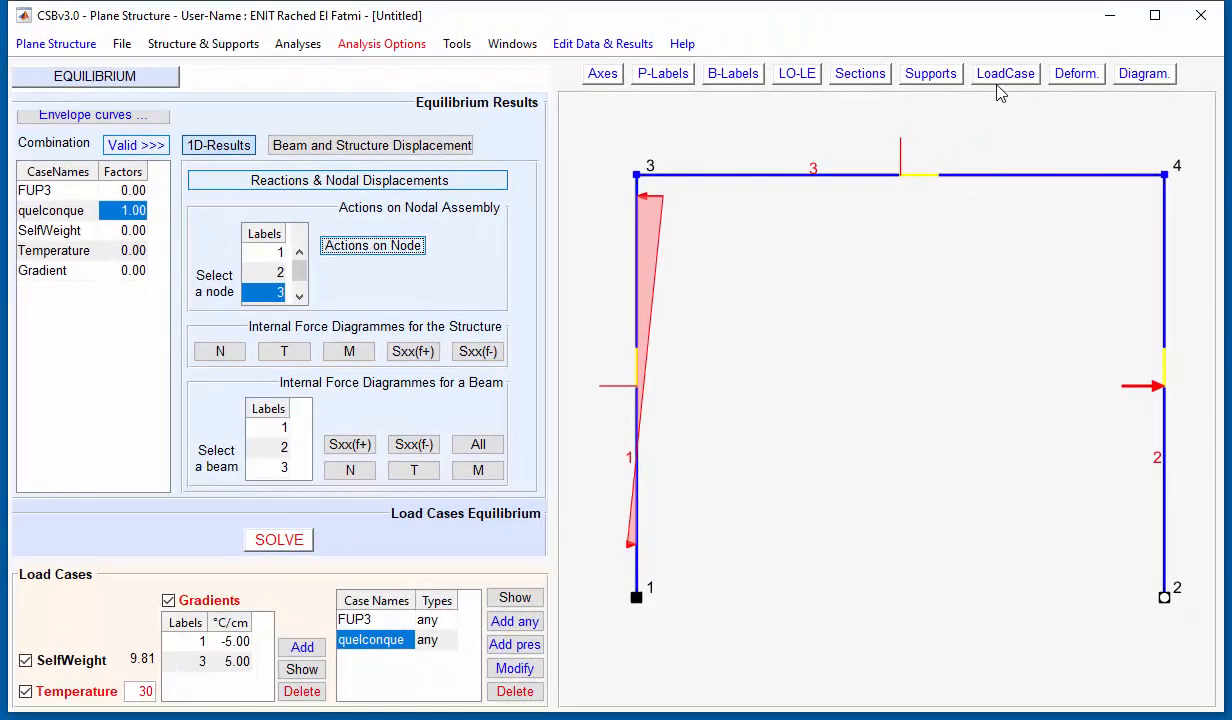
- Hide the load case, section symbols, beam labels and point labels in the structure view
click(1005, 76)
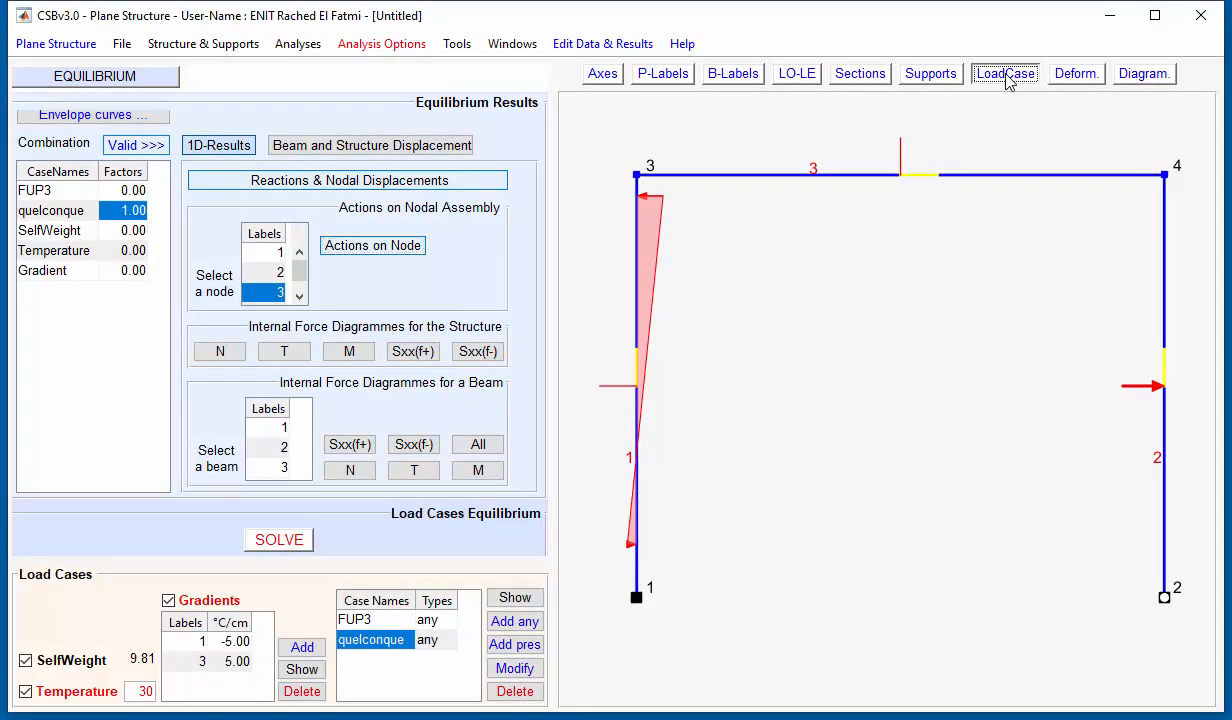
click(850, 74)
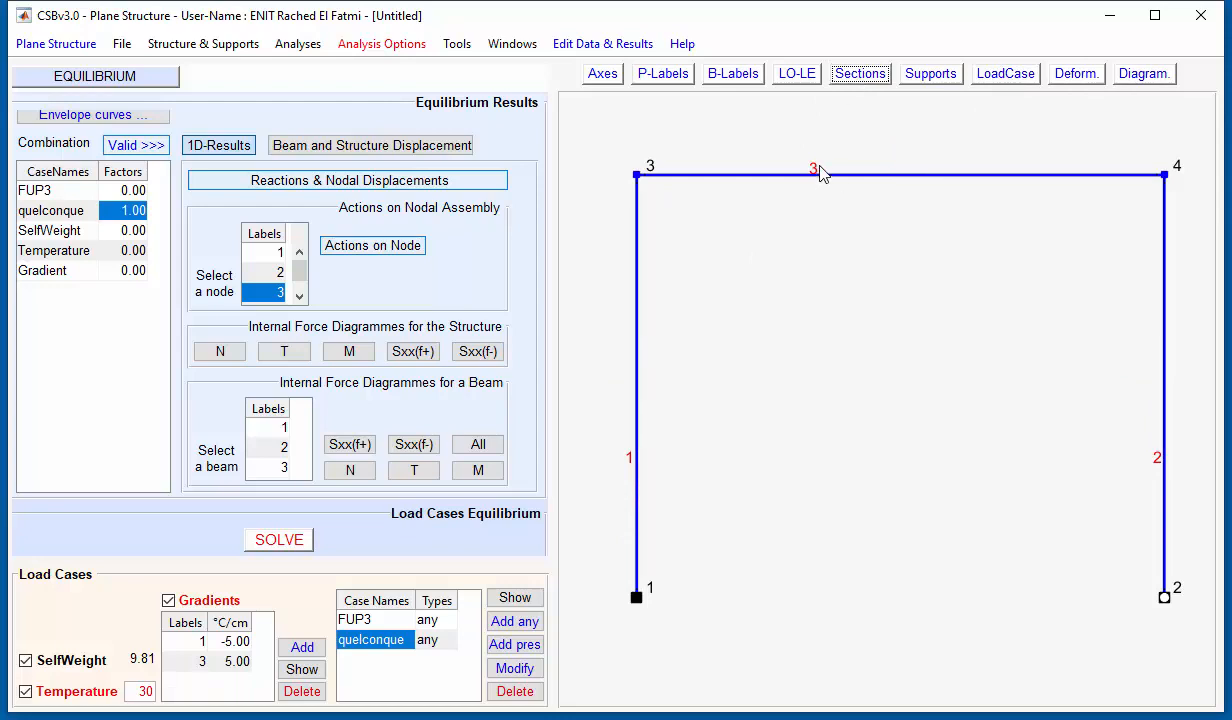
click(730, 80)
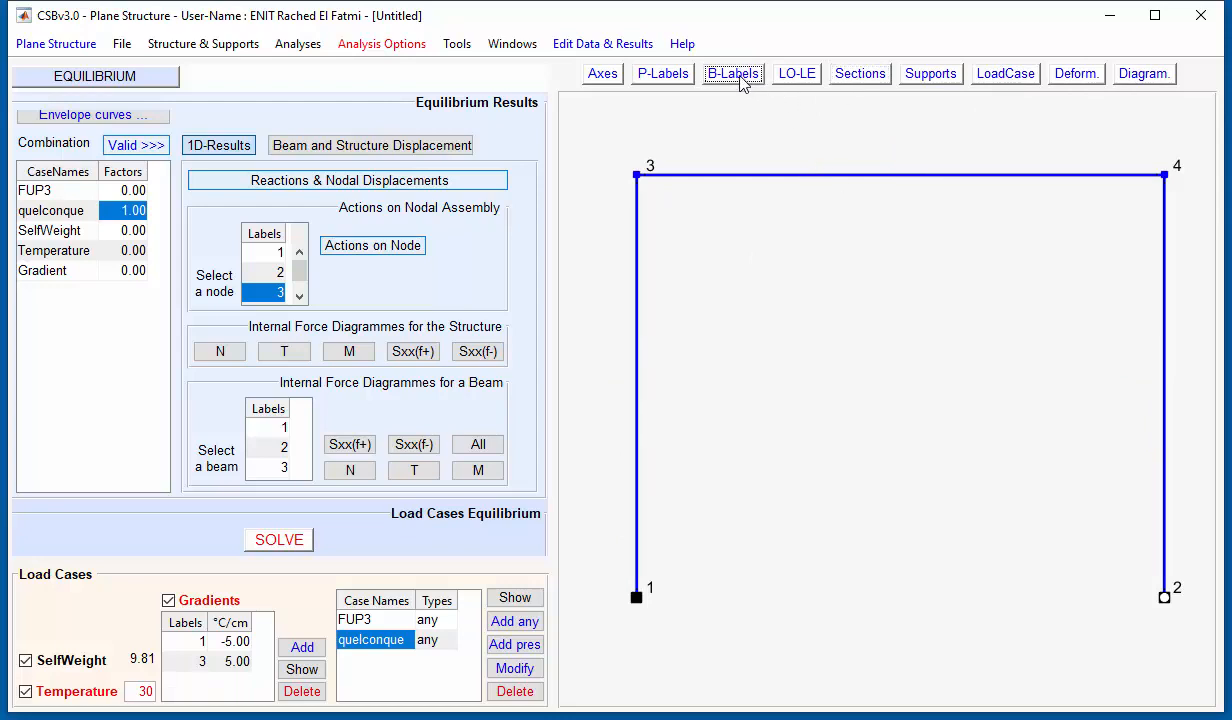
click(680, 78)
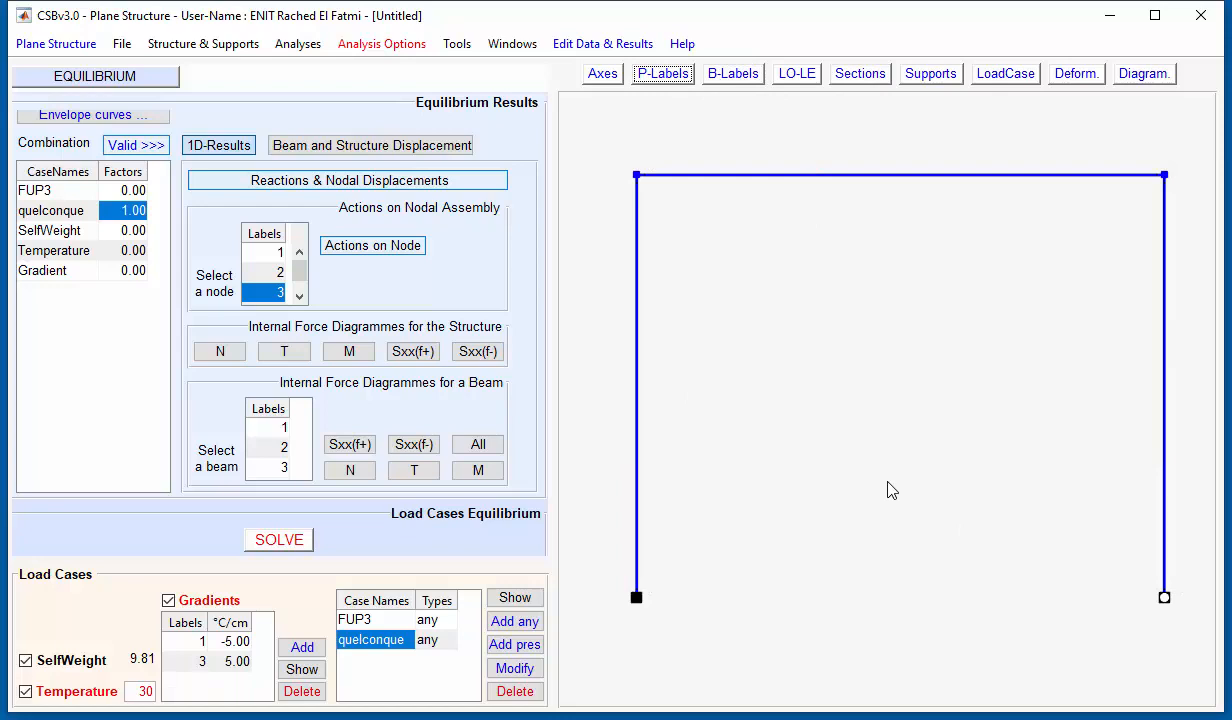
- Show the section symbols and view the whole structure's M, N, T, Sxx(f+) and Sxx(f-) diagrams in turn
click(350, 352)
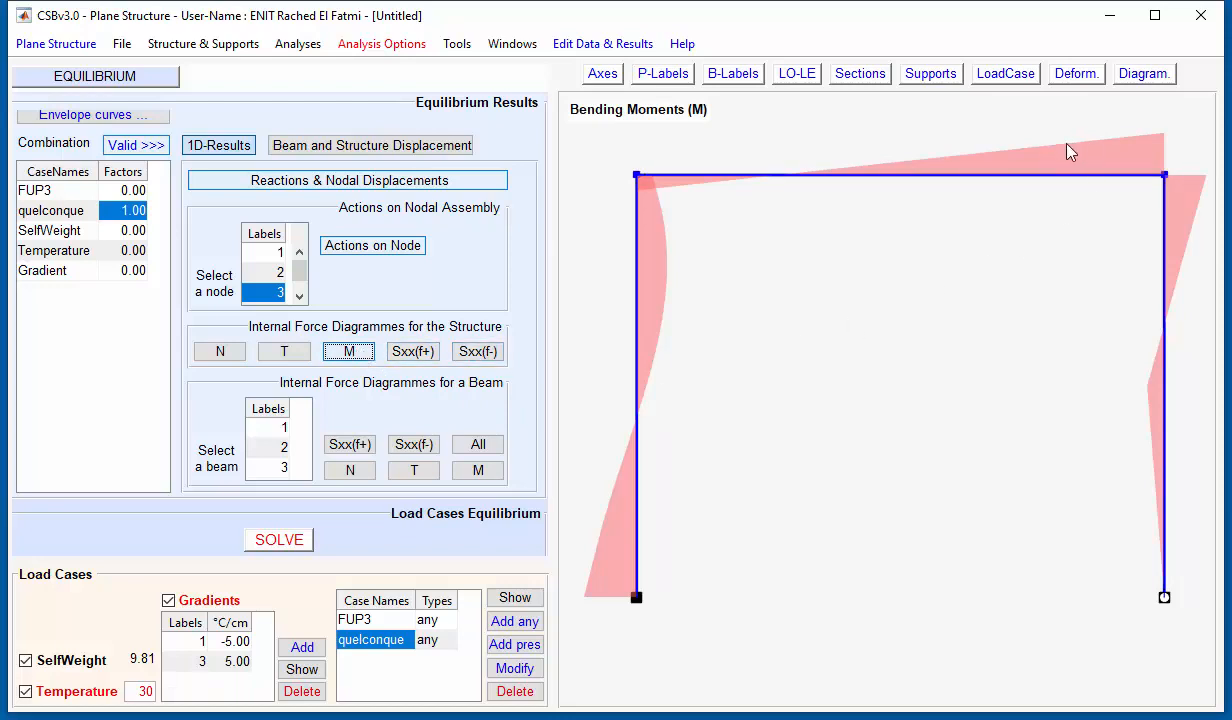
click(858, 74)
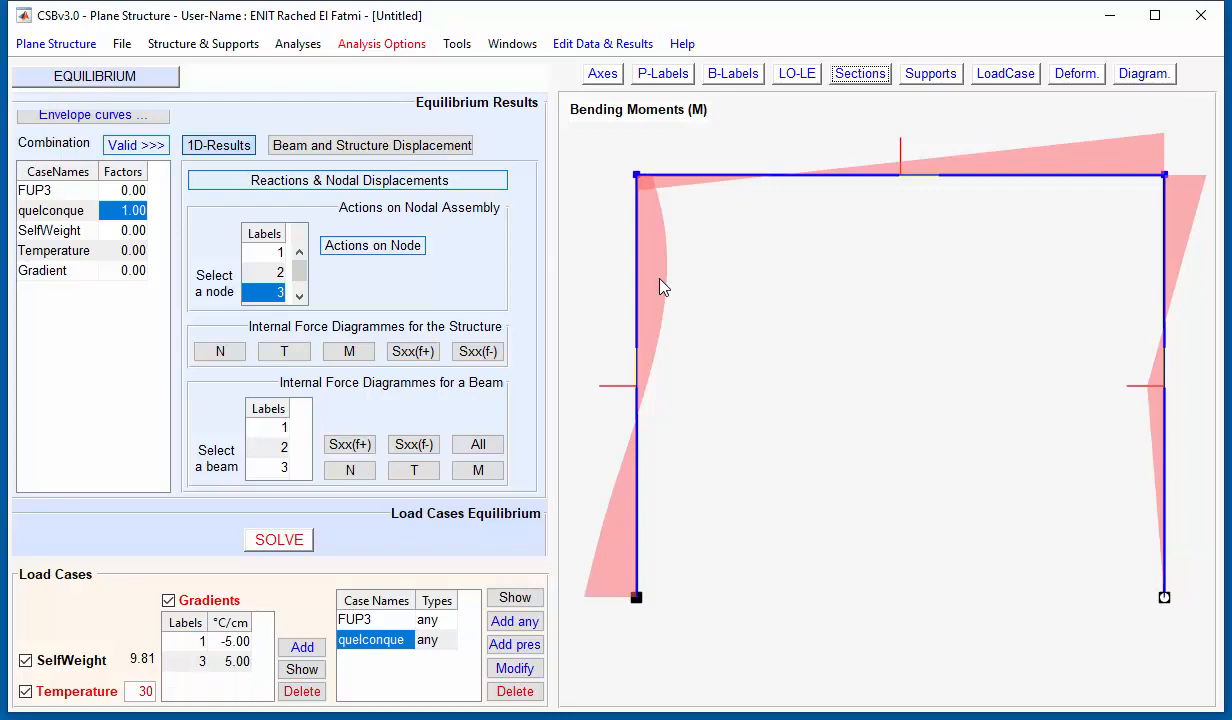
click(232, 352)
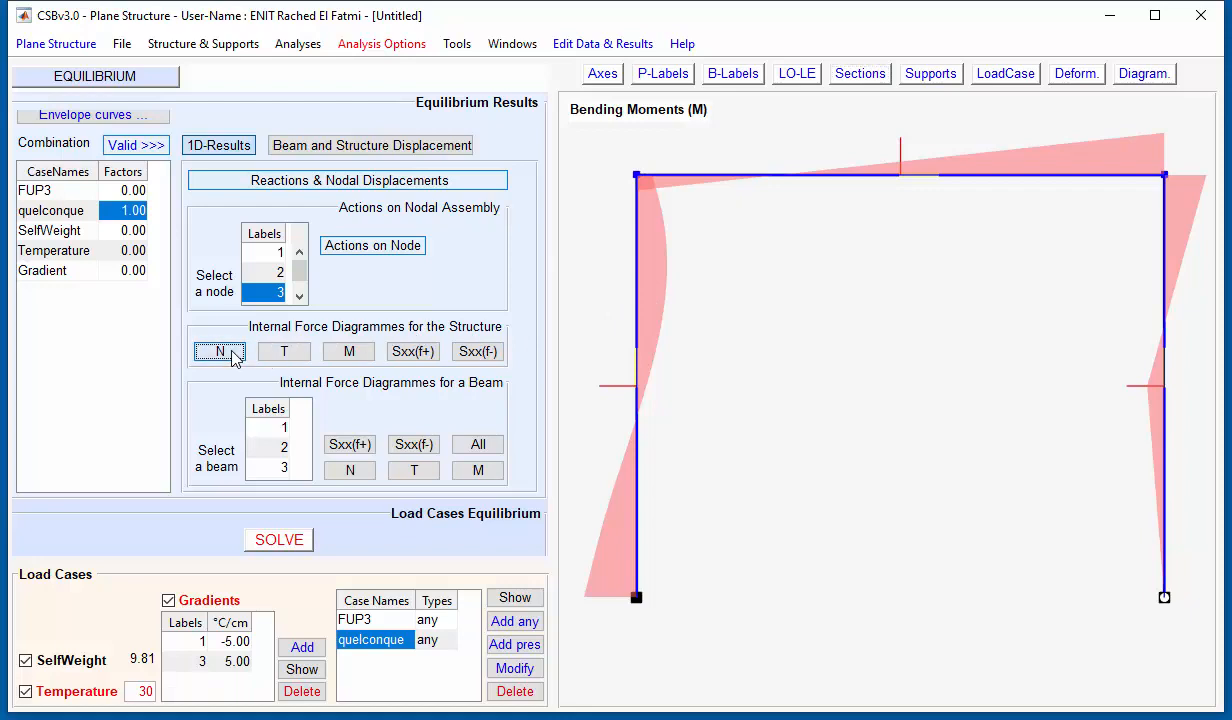
click(286, 352)
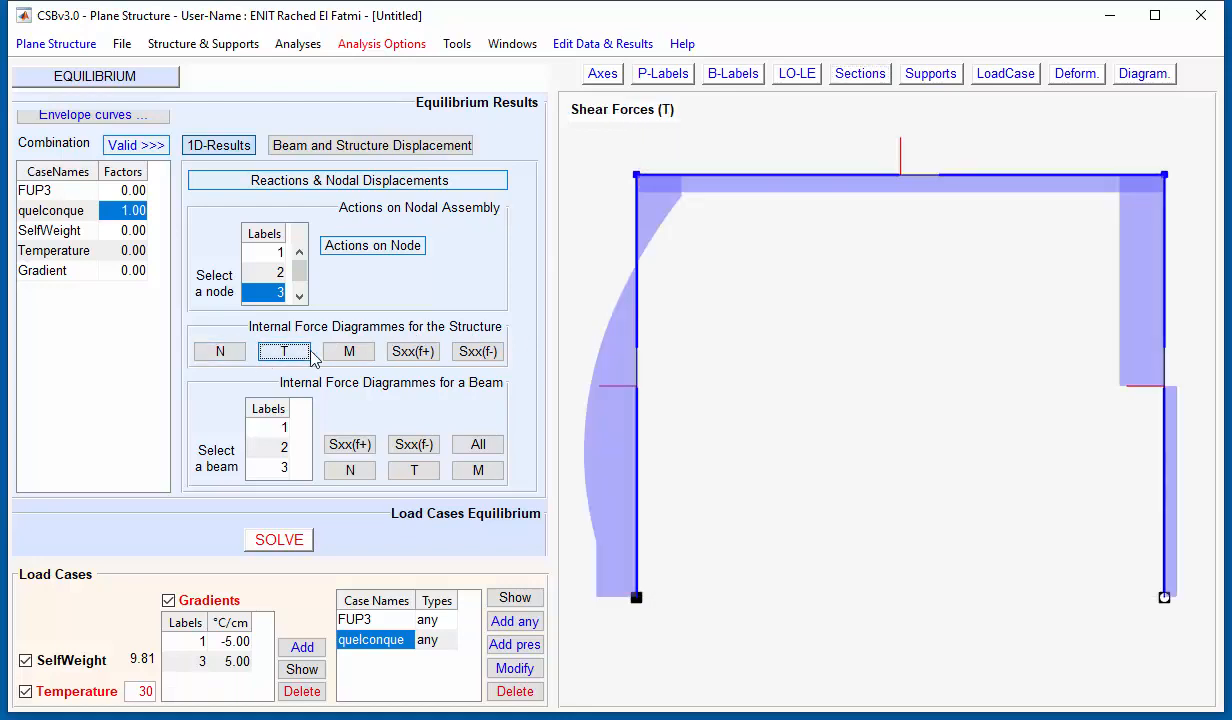
click(348, 352)
click(428, 358)
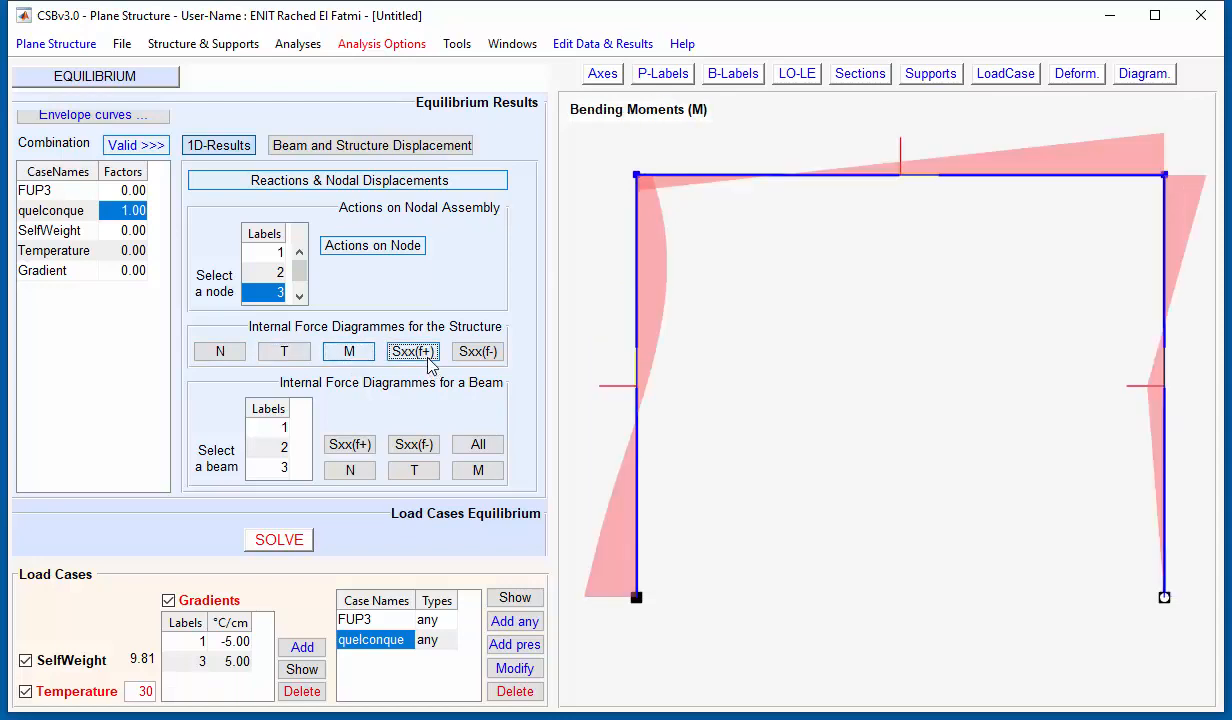
click(477, 355)
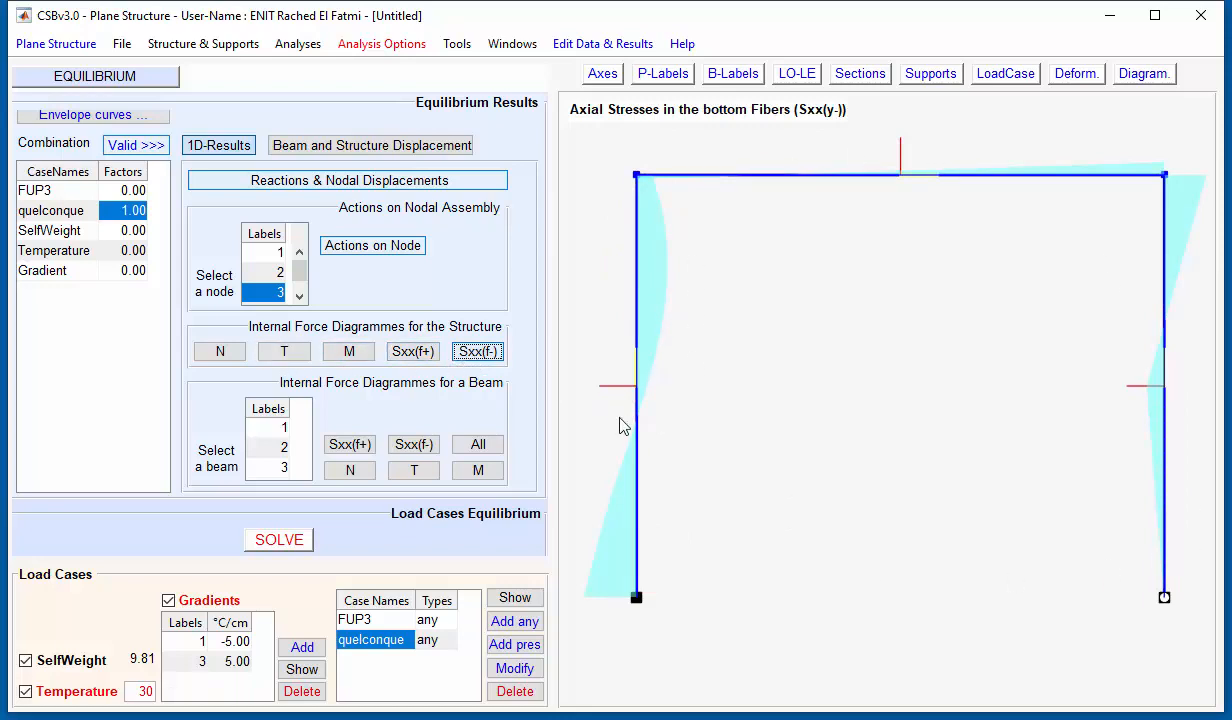
- View all internal force and axial stress diagrams for beam 1 together, and close the figure
click(276, 429)
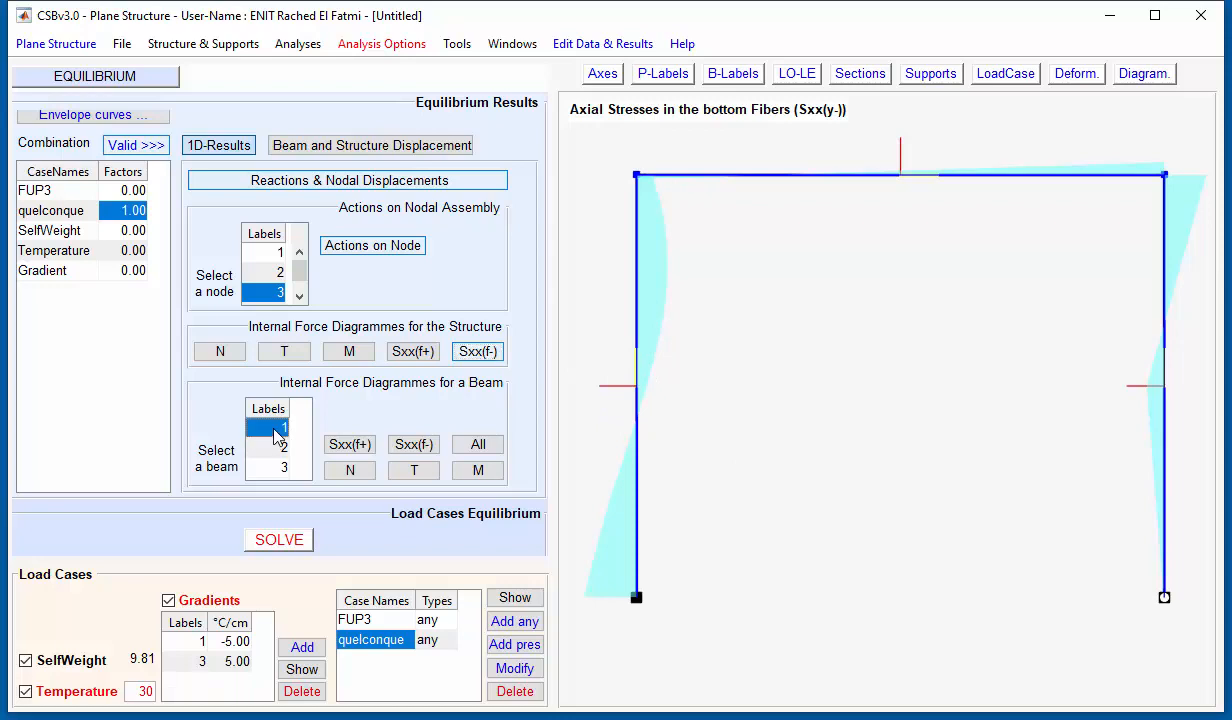
click(476, 445)
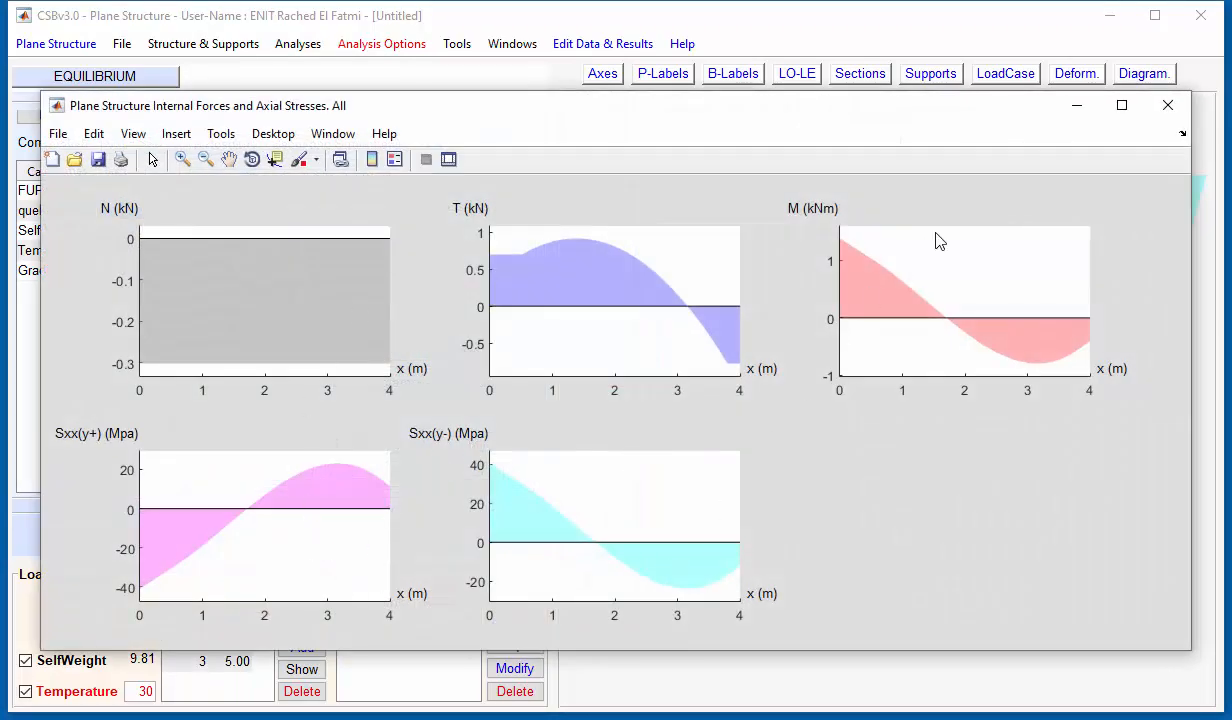
click(1166, 105)
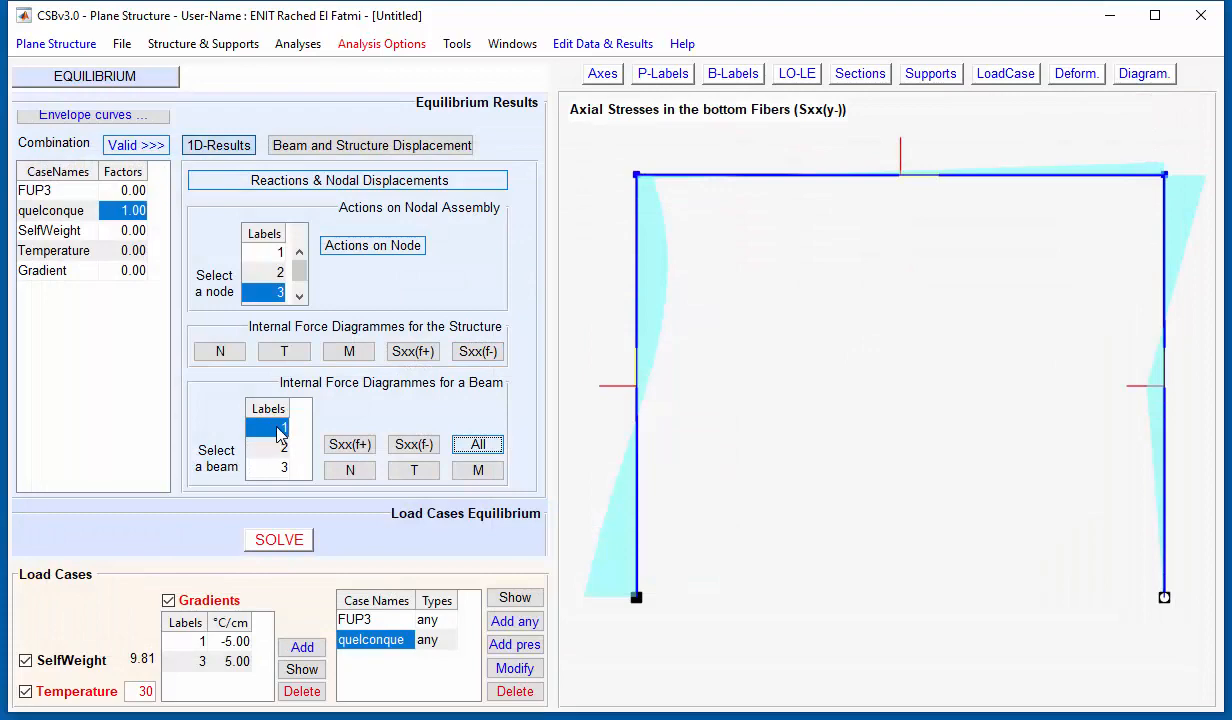
- Examine beam 1's bending moment diagram and its table of values along the length, and close the figure
click(478, 470)
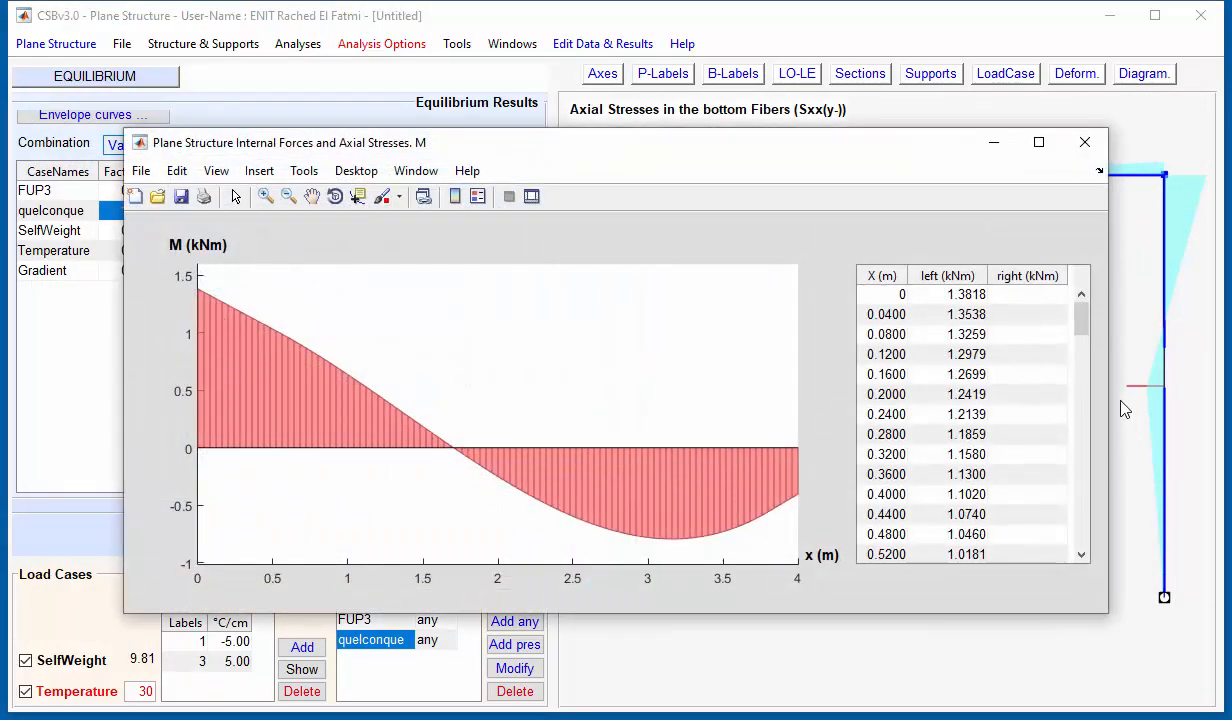
drag(1081, 318, 1045, 306)
click(1082, 145)
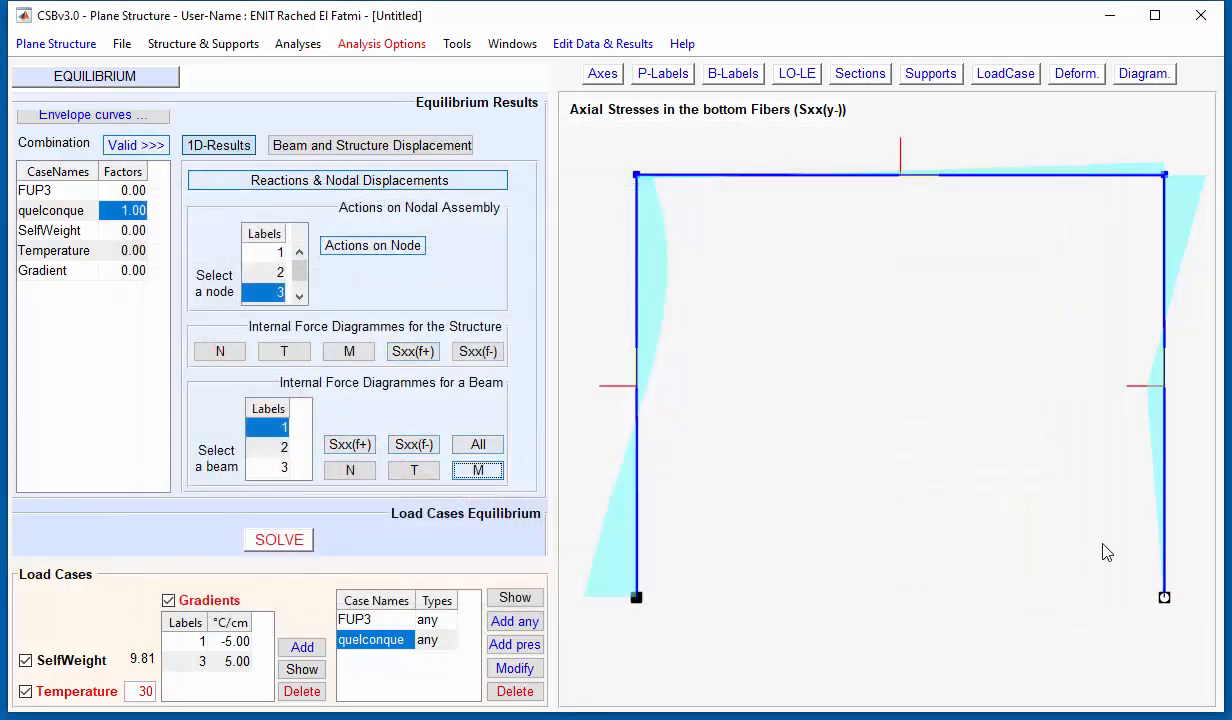
- View beam 2's shear force T diagram and close the figure
click(270, 447)
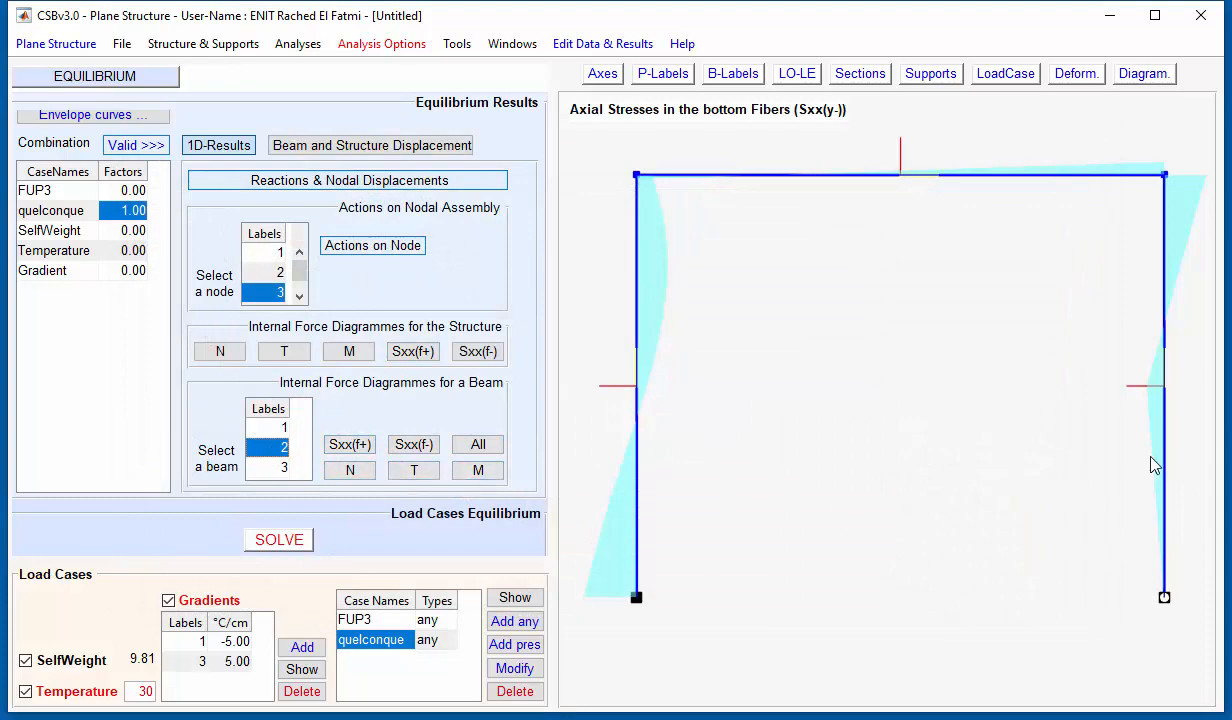
click(426, 474)
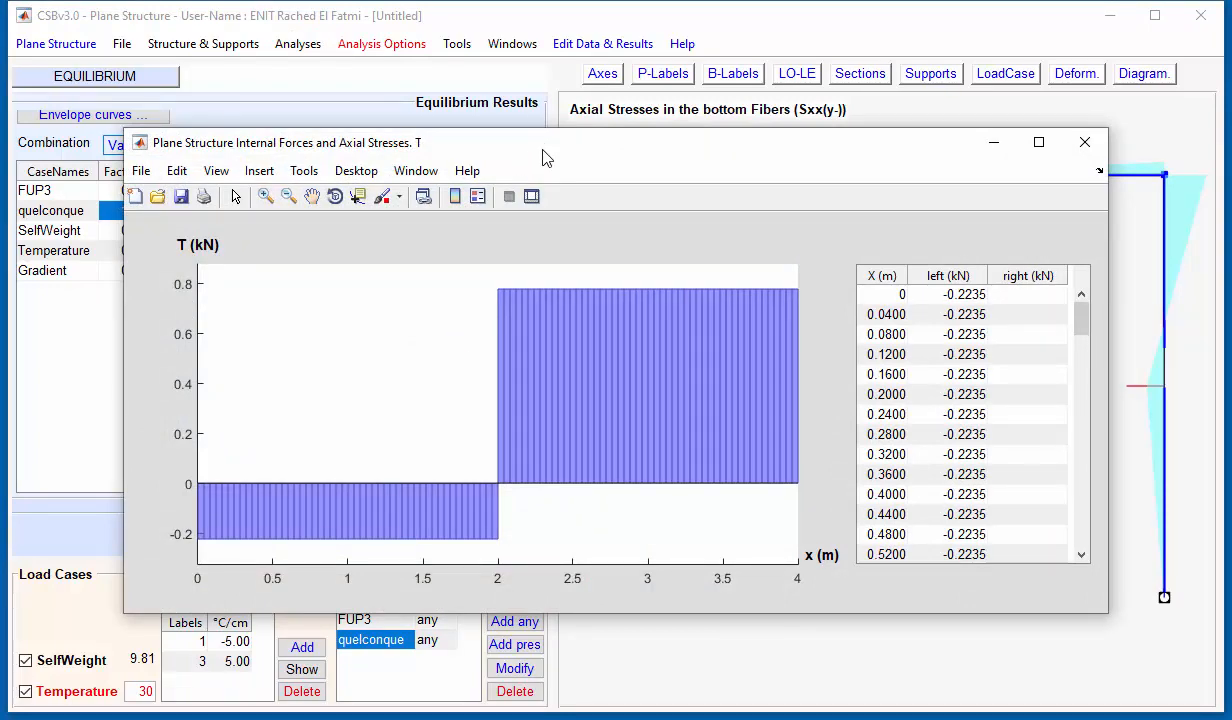
drag(545, 158, 502, 163)
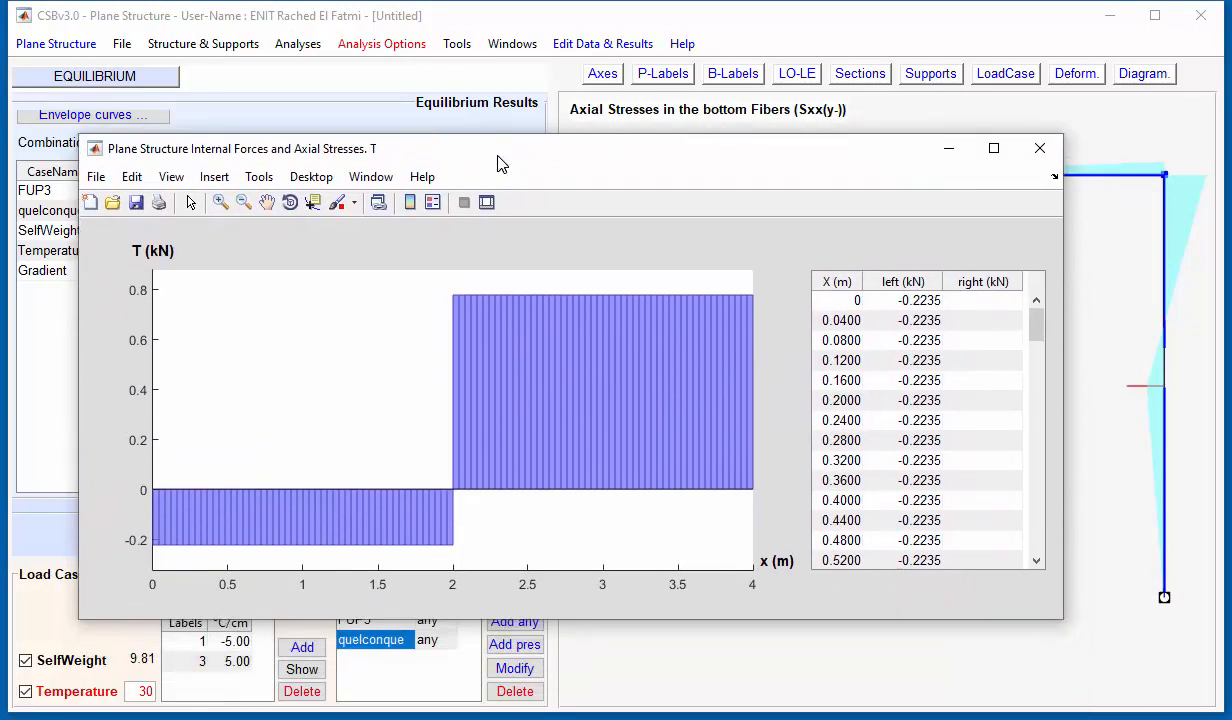
click(1040, 150)
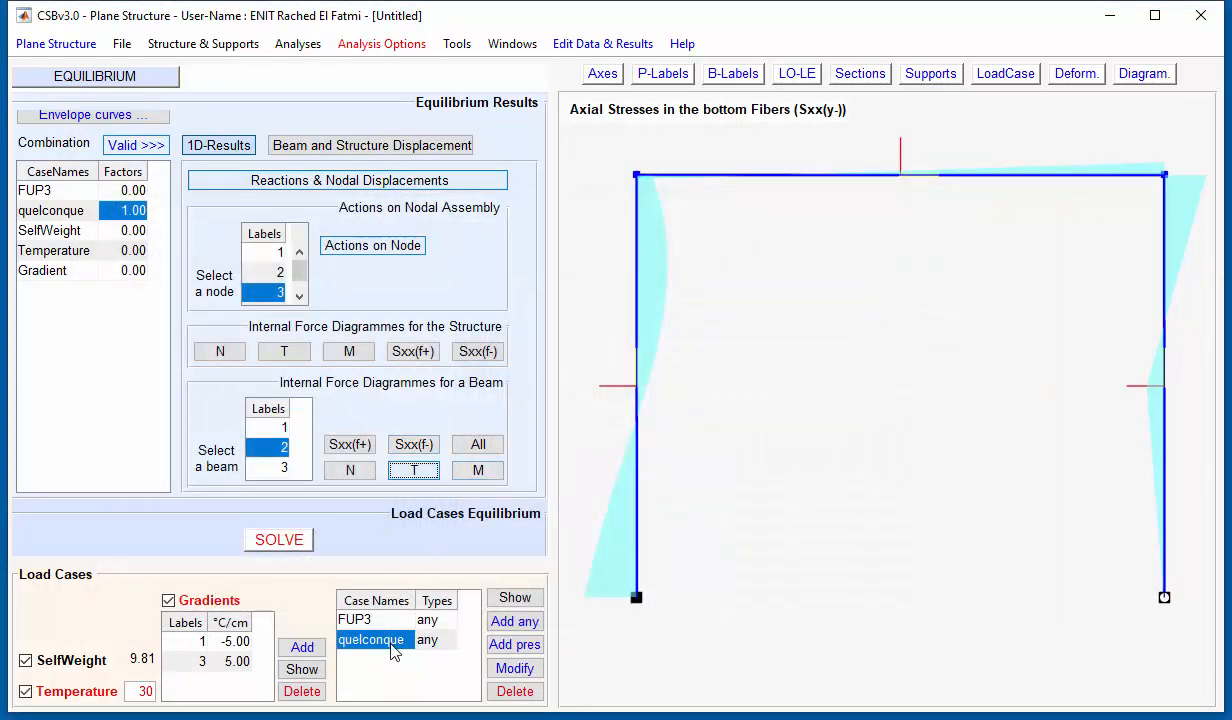
- Show the quelconque load case on the structure, examine beam 2's shear force values around mid-length, and close the figure
click(515, 597)
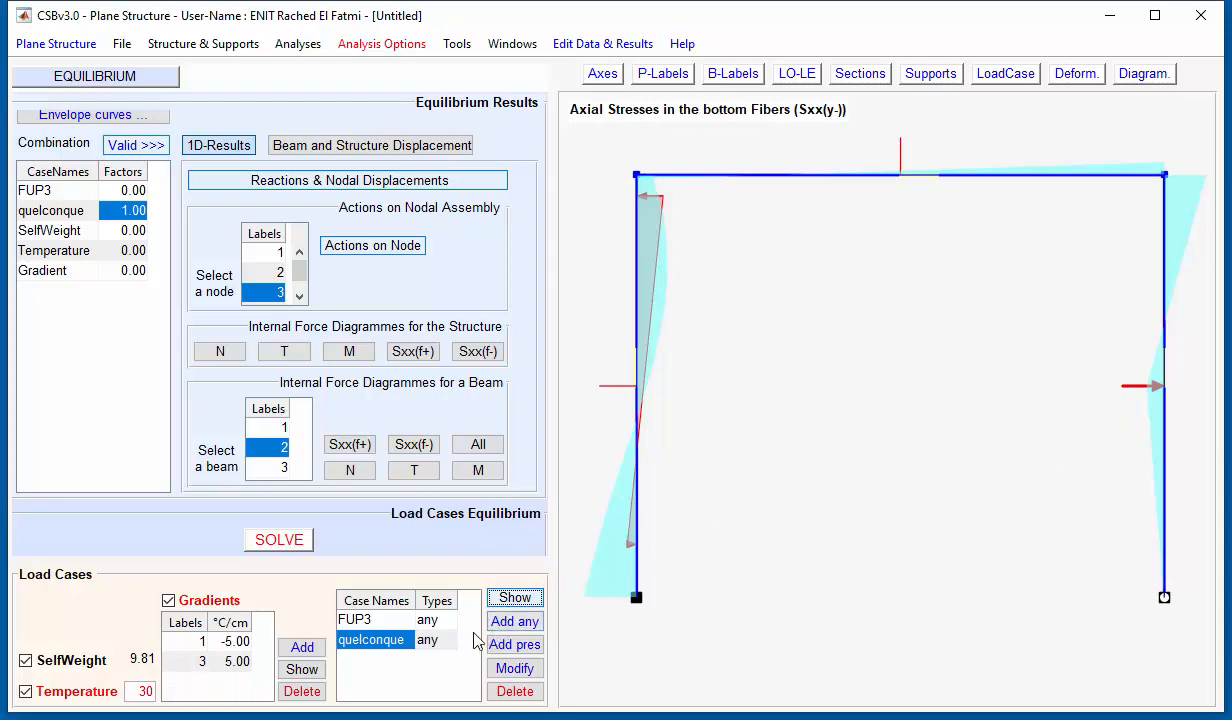
click(426, 472)
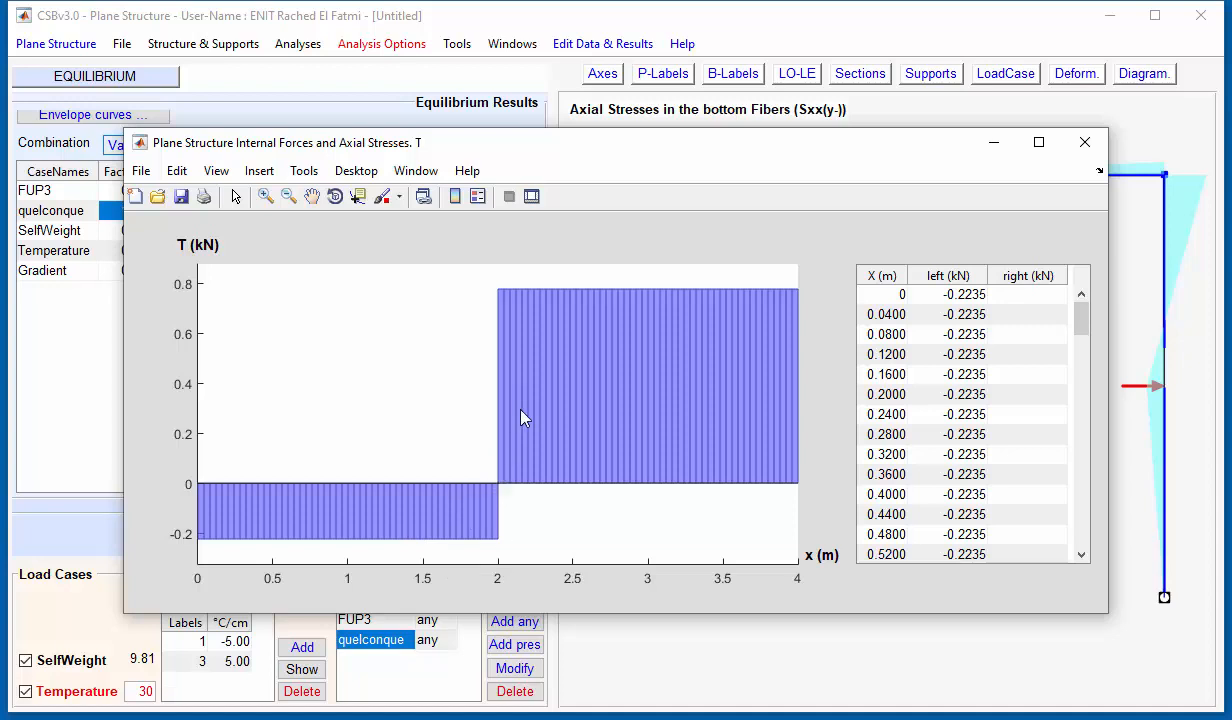
drag(1078, 330, 1076, 428)
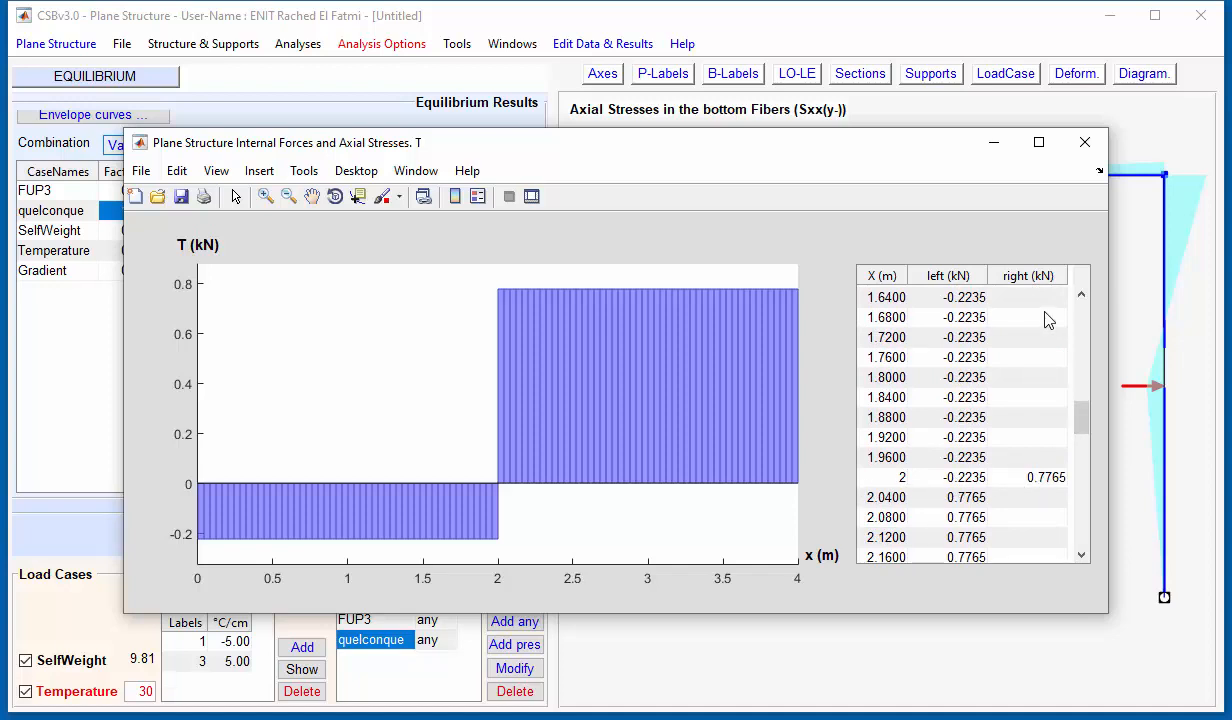
click(1085, 143)
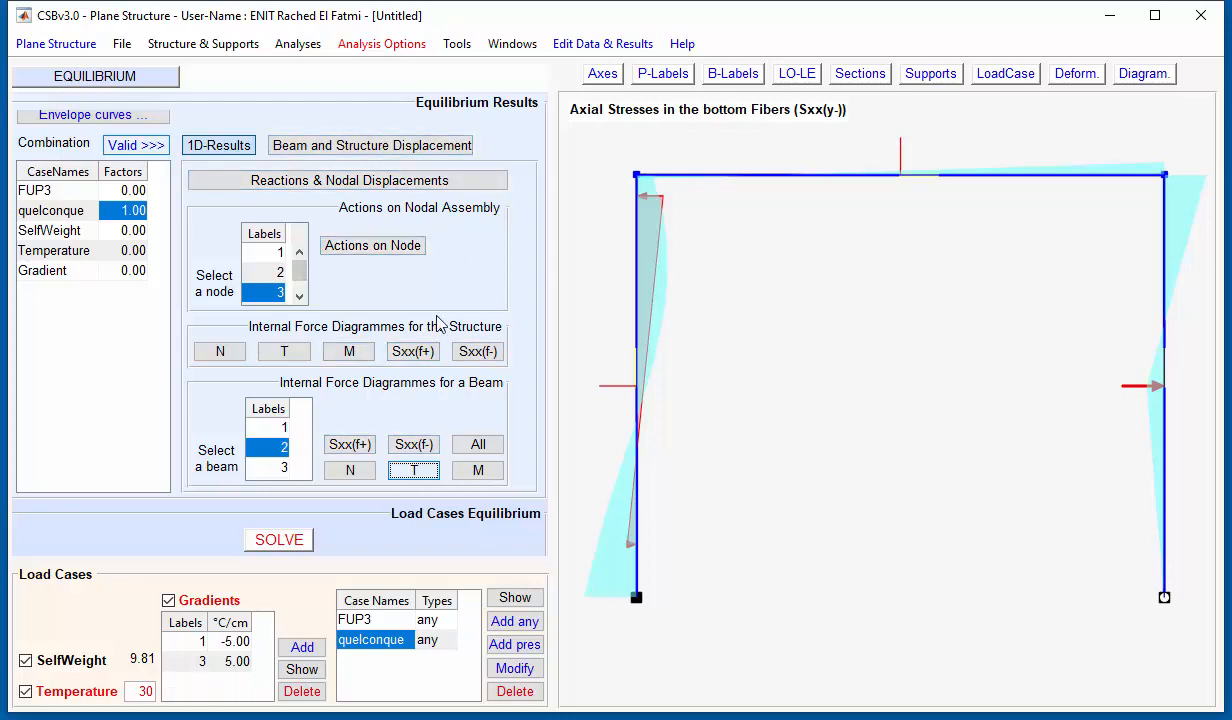
- Open the beam and structure displacement results and hide the section symbols, load case and stress diagram in the structure view
click(350, 145)
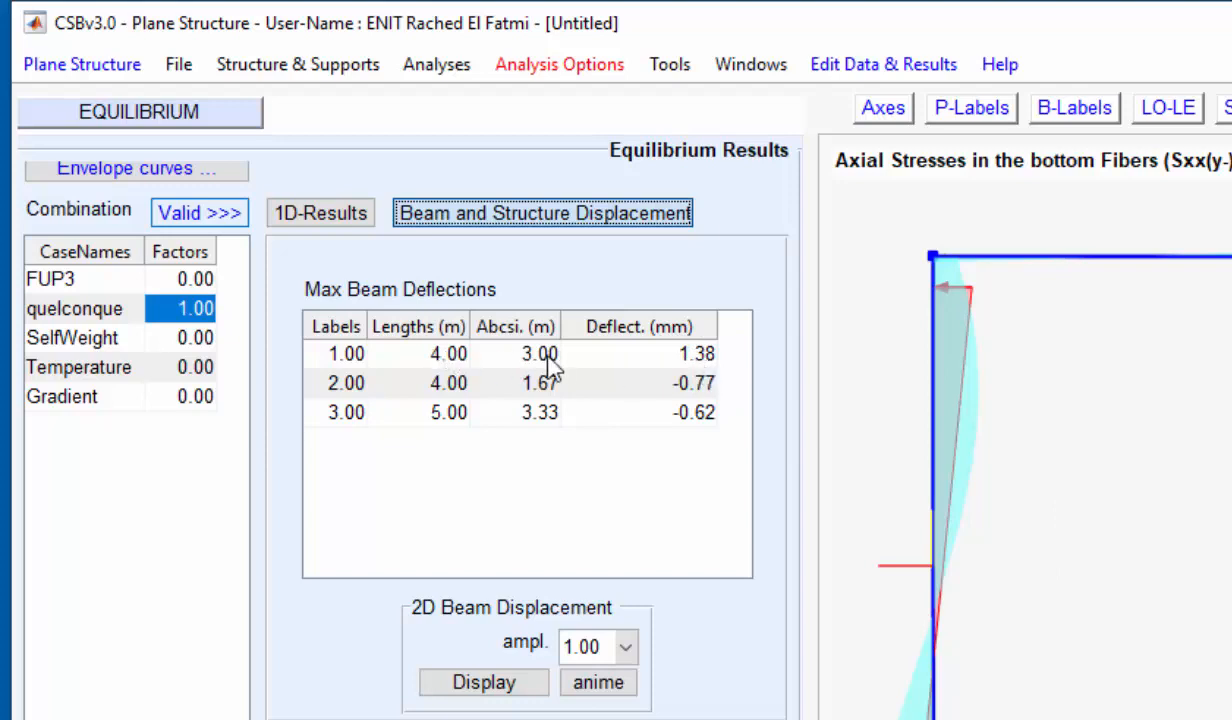
click(486, 684)
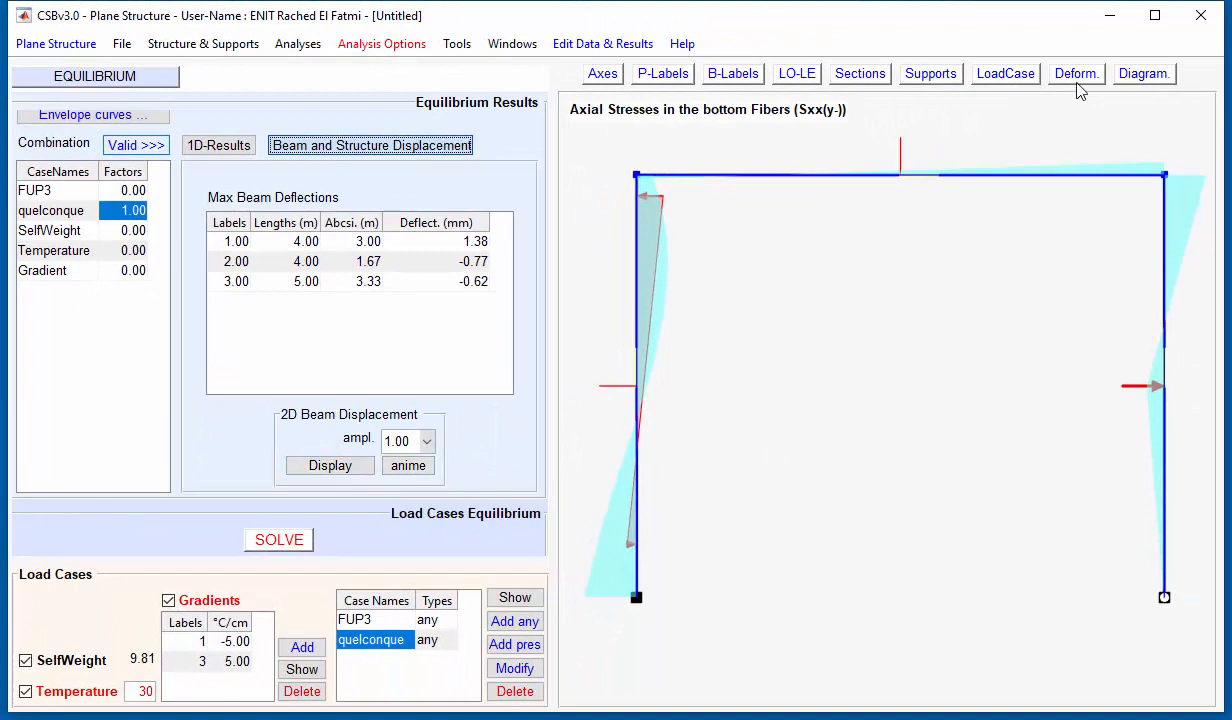
click(851, 80)
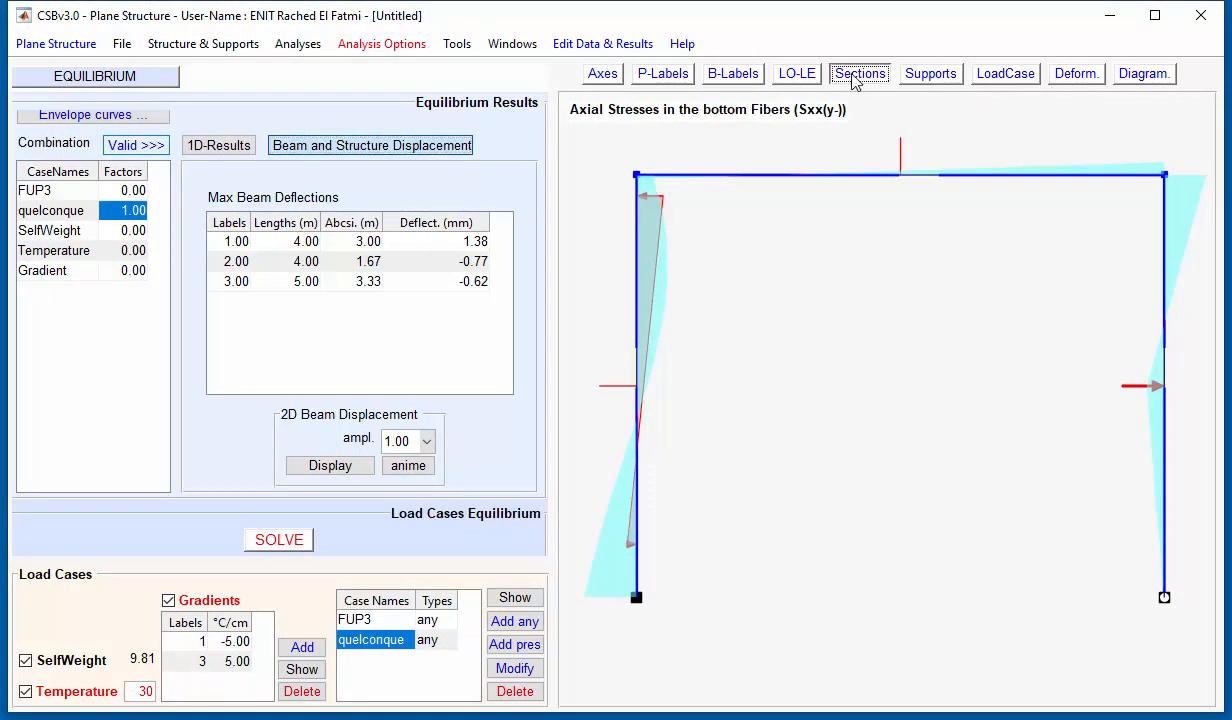
click(1025, 80)
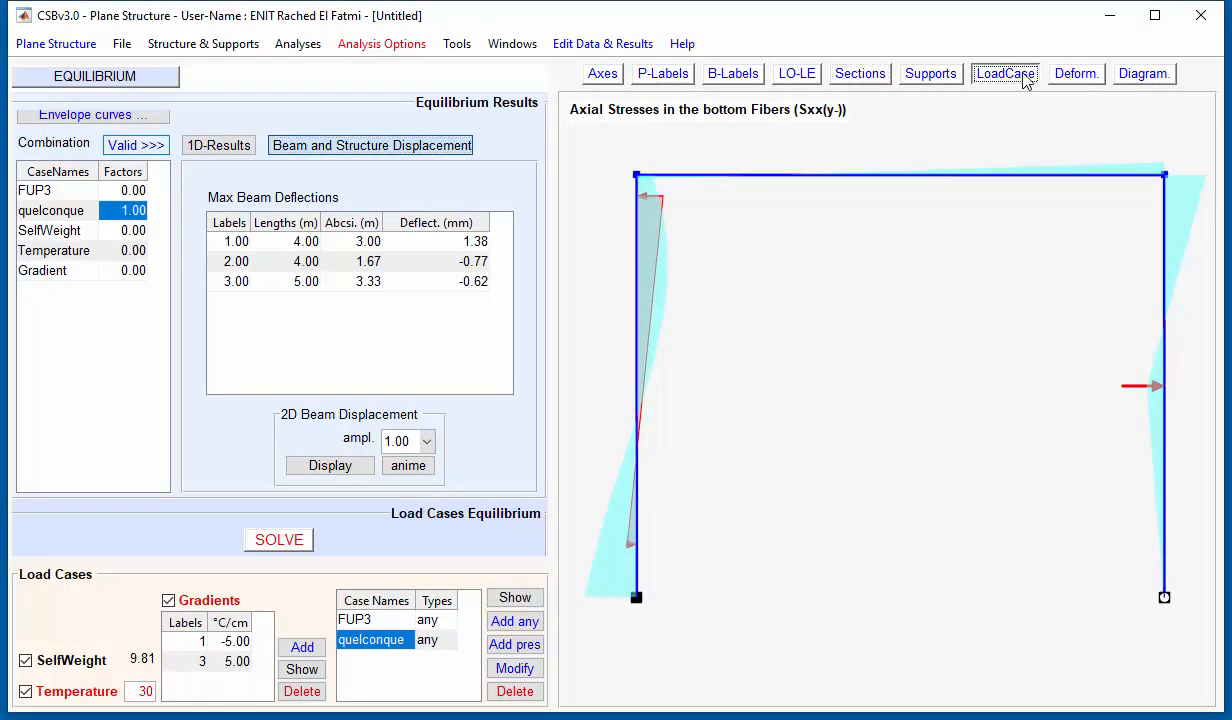
click(1141, 76)
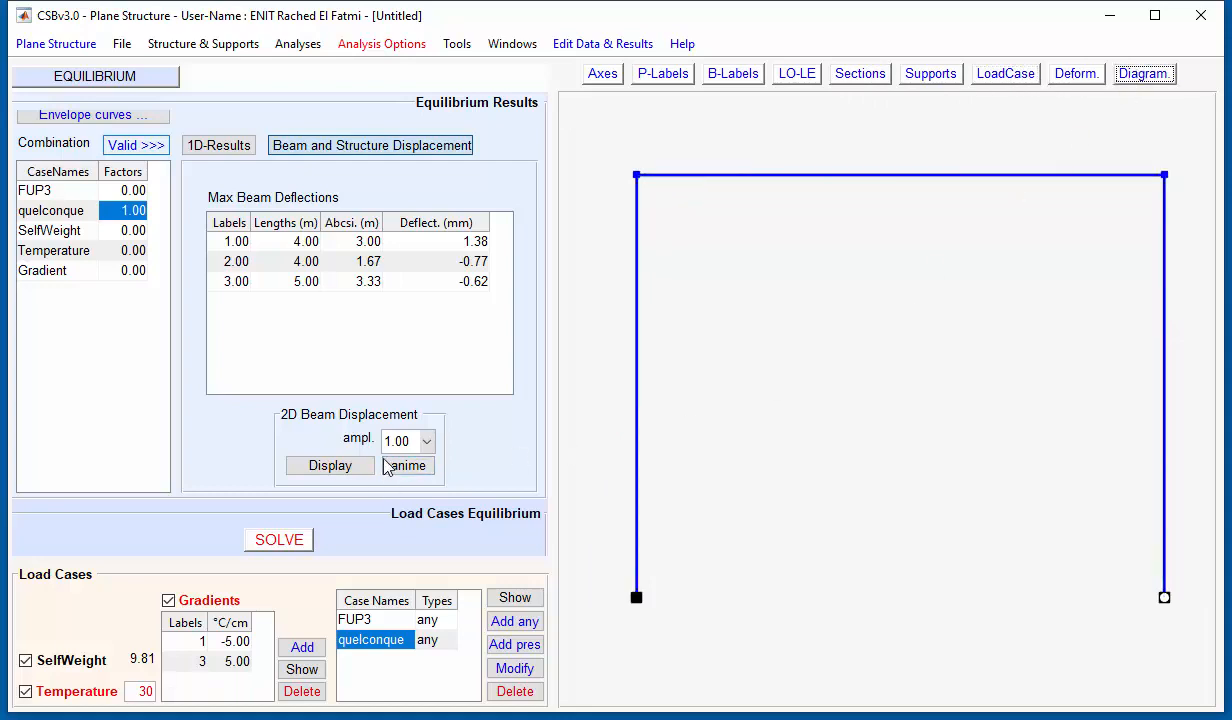
- Display and animate the structure's deformed shape at amplitude 1.00 and again at amplitude 2.00
click(333, 467)
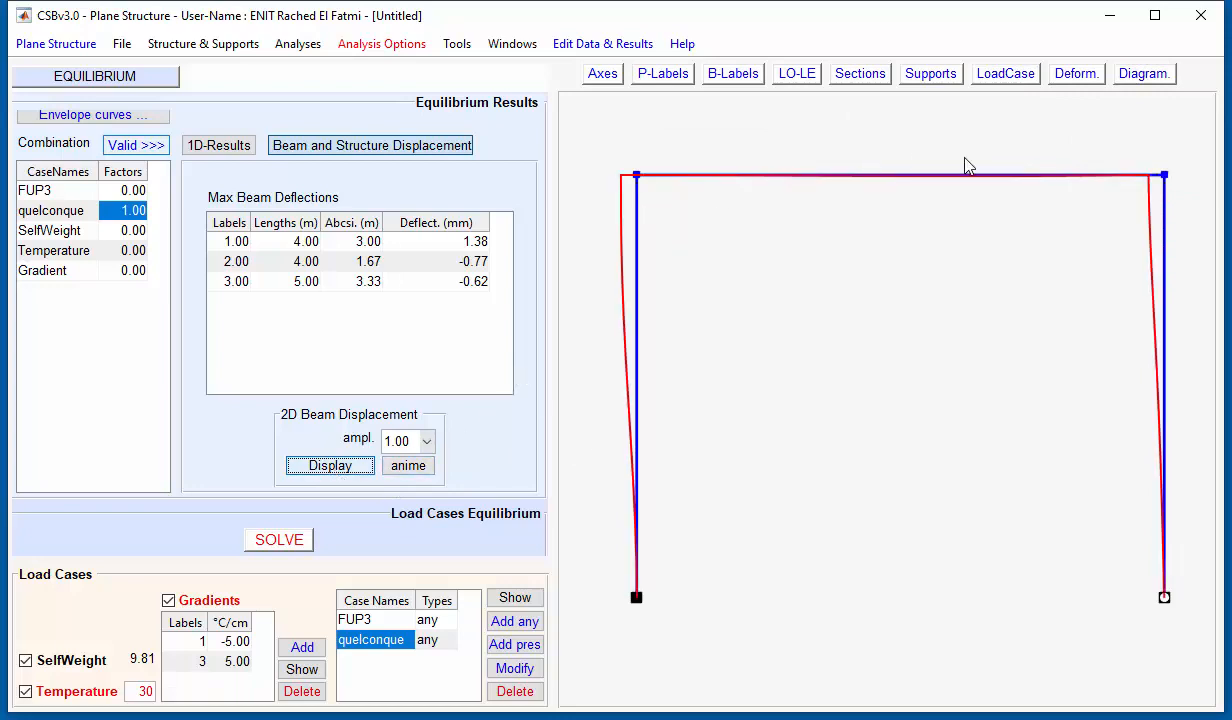
click(397, 465)
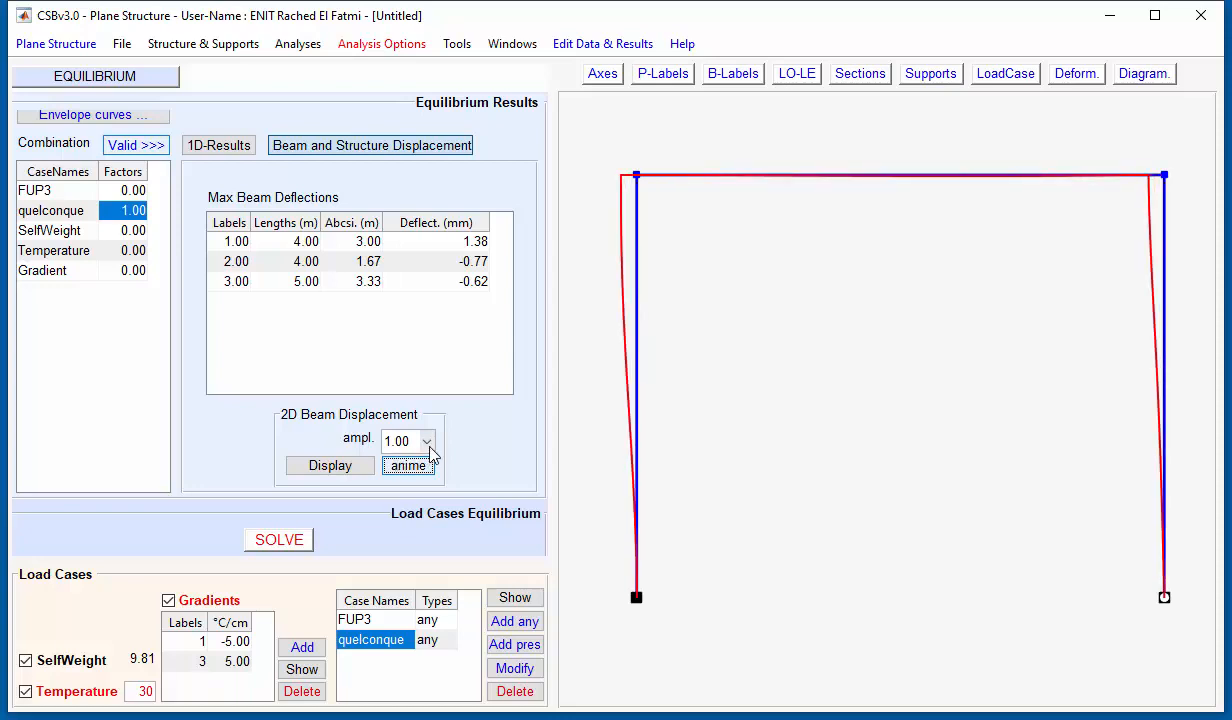
click(424, 441)
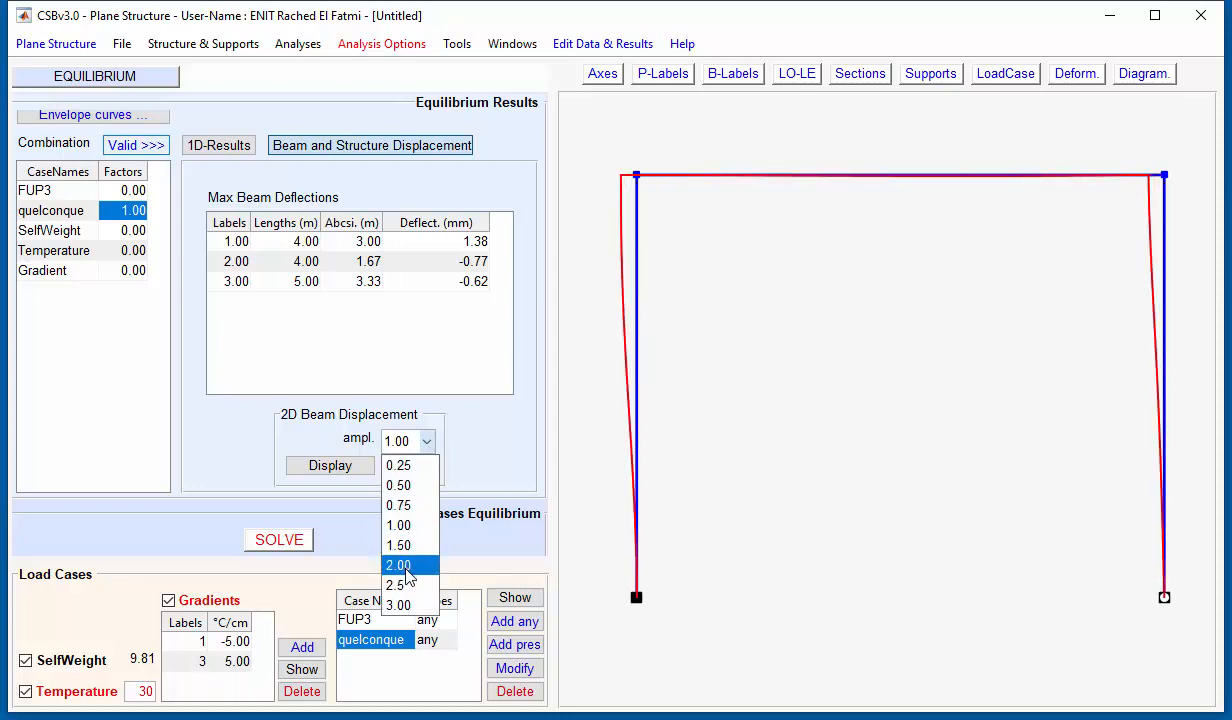
click(400, 565)
click(347, 470)
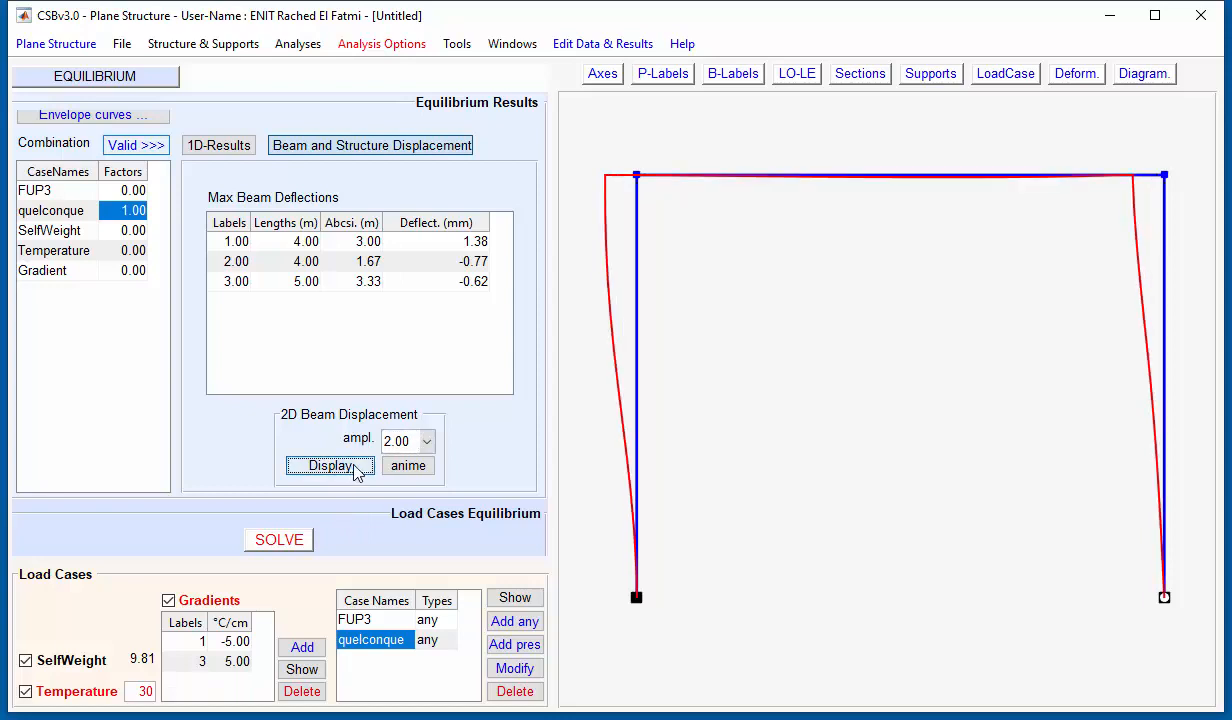
click(425, 468)
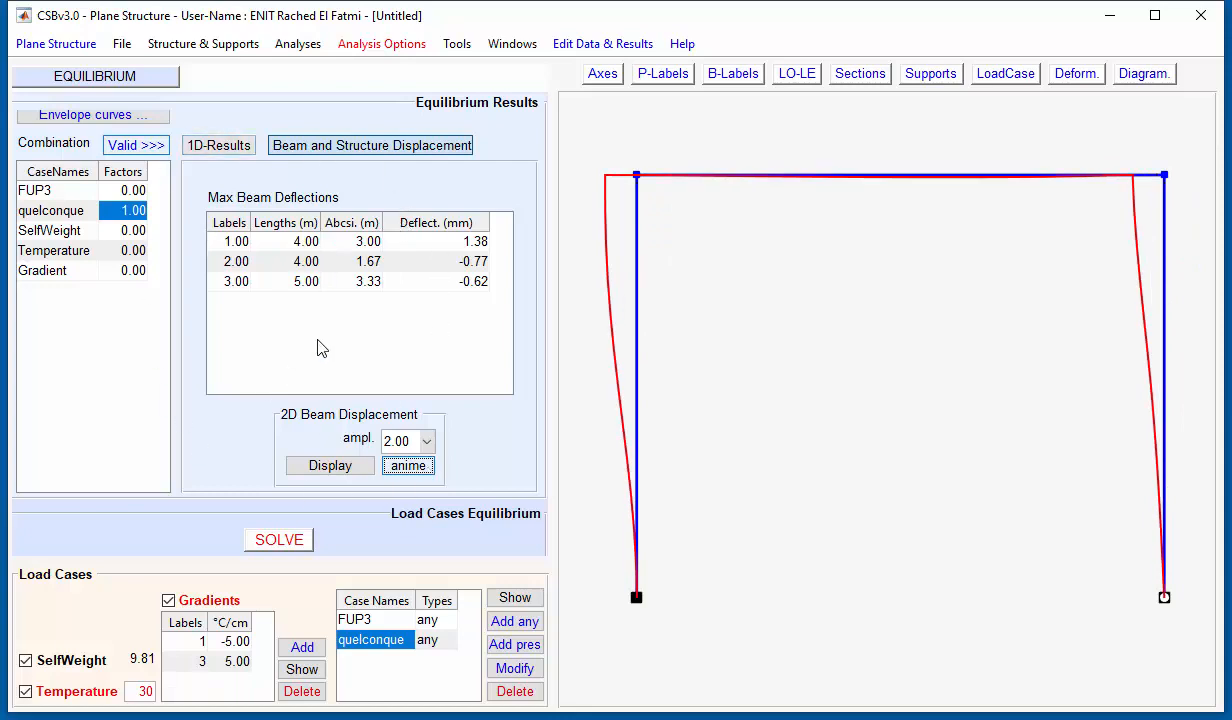
- Open the envelope curves table and define combination 1 with factors 0.8 for FUP3 and -0.9 for quelconque
click(89, 118)
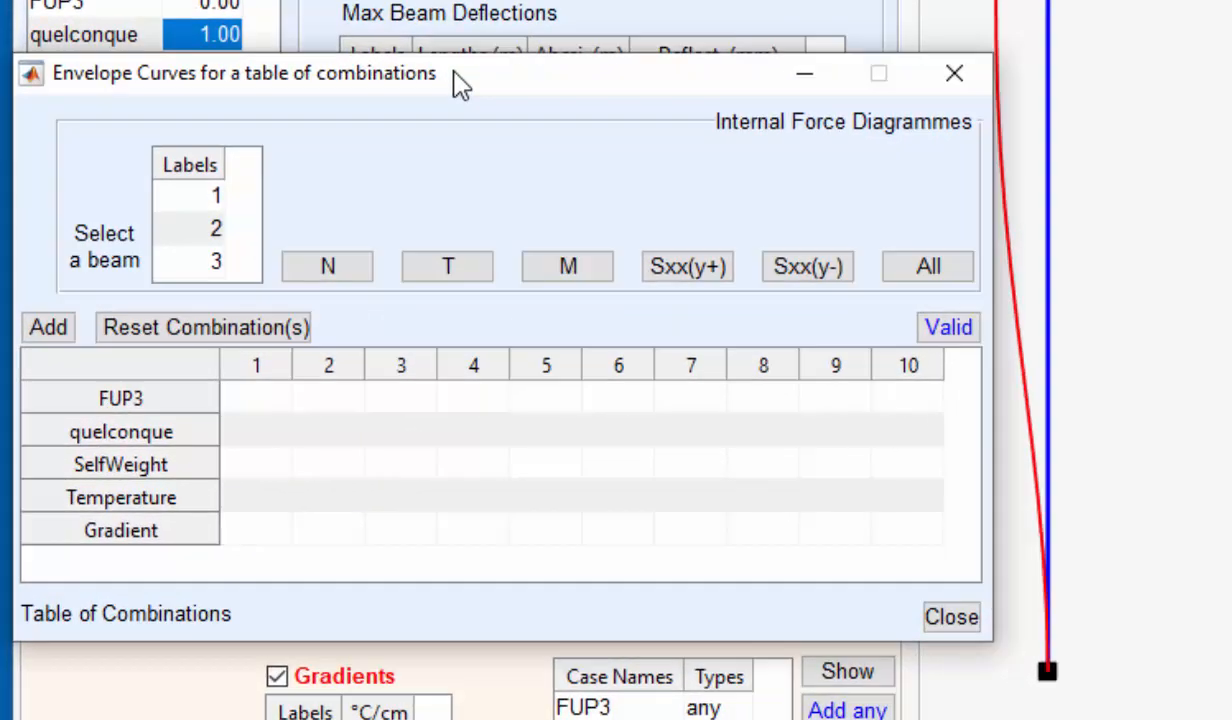
drag(369, 162, 448, 141)
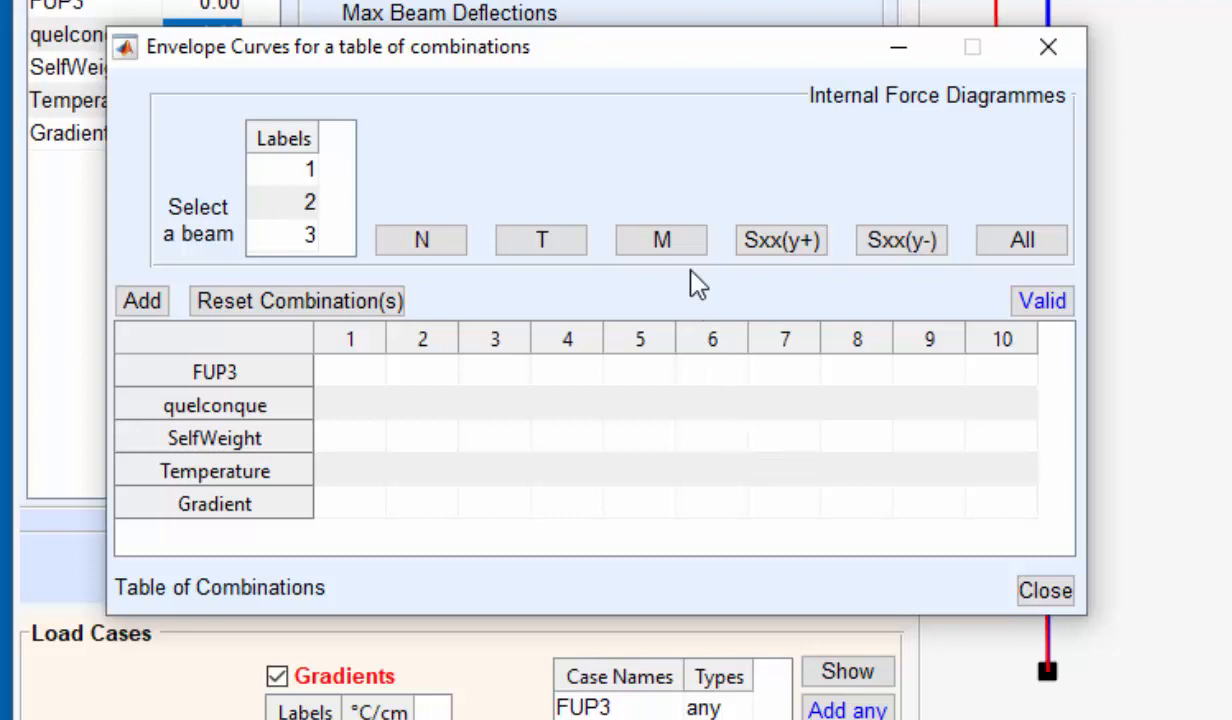
click(400, 243)
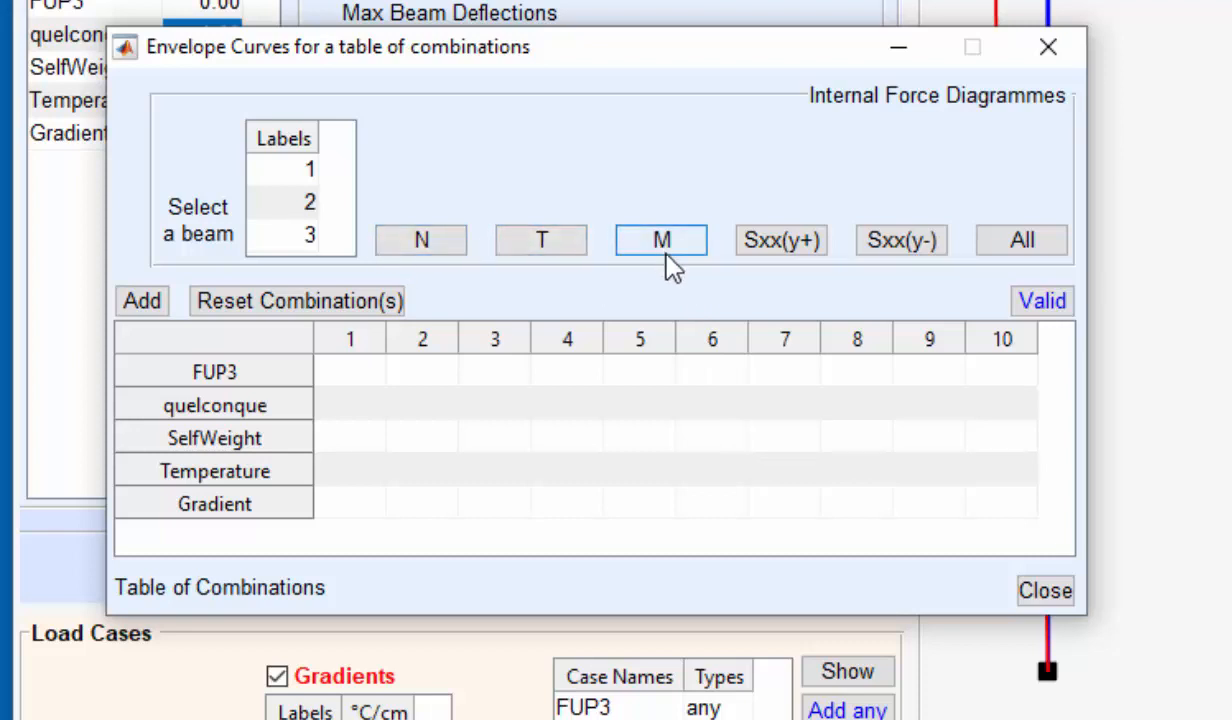
click(317, 199)
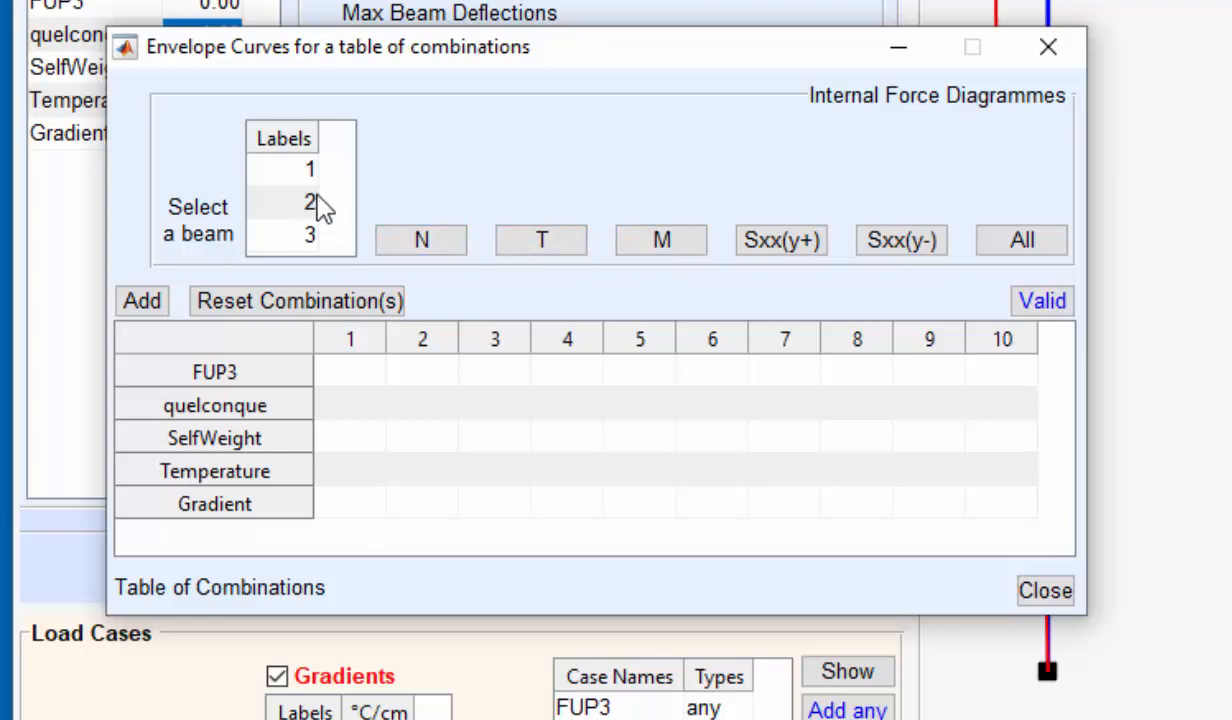
click(357, 370)
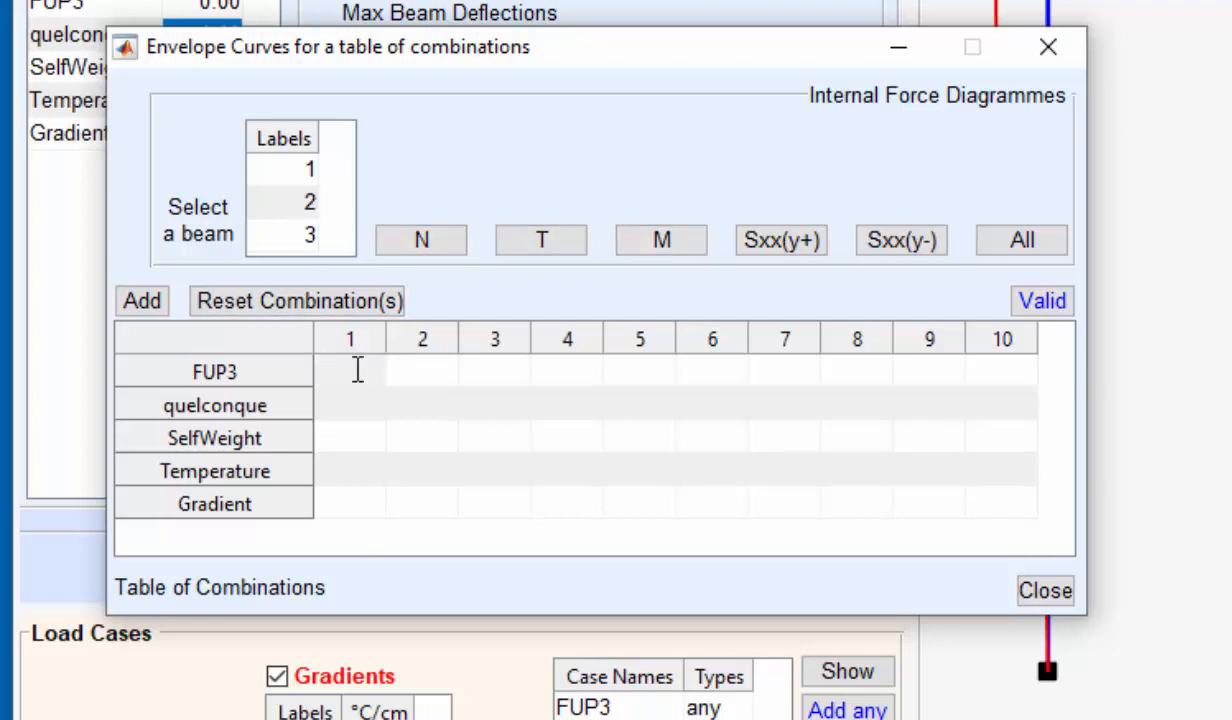
text(0.8)
click(342, 401)
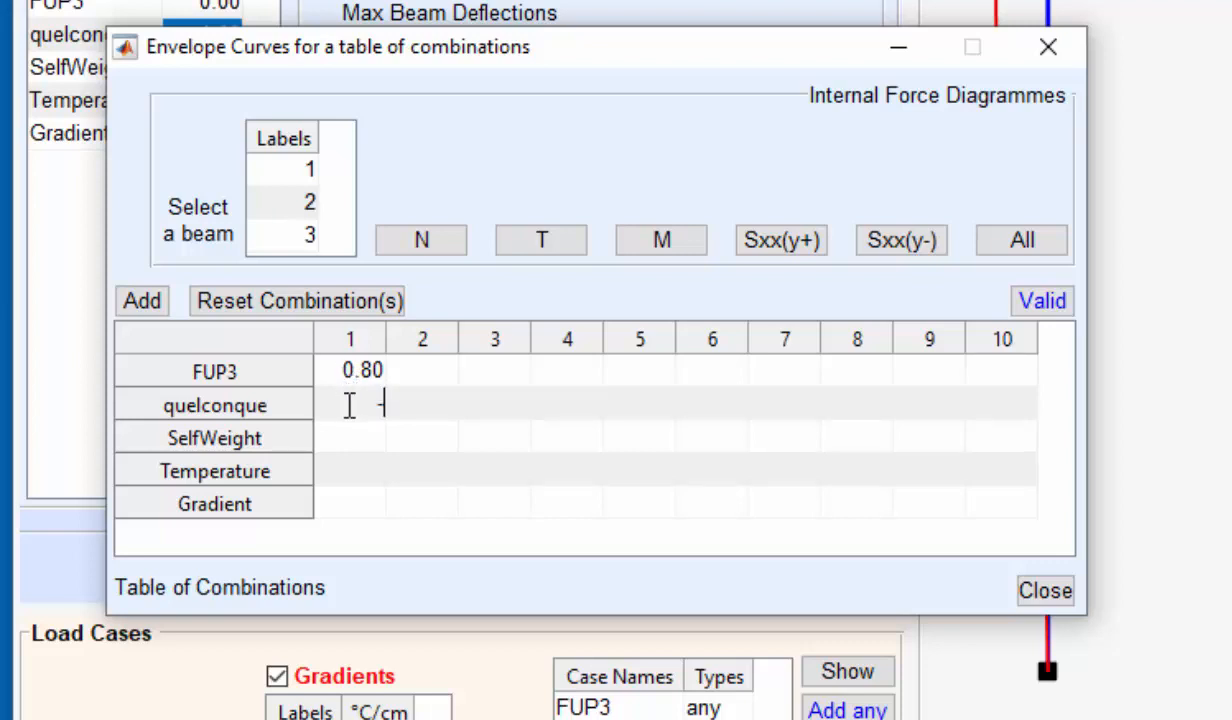
text(-0.9)
- Define combination 2 with factors -1.2 for FUP3 and 0.4 for quelconque, and validate the table of combinations
click(413, 368)
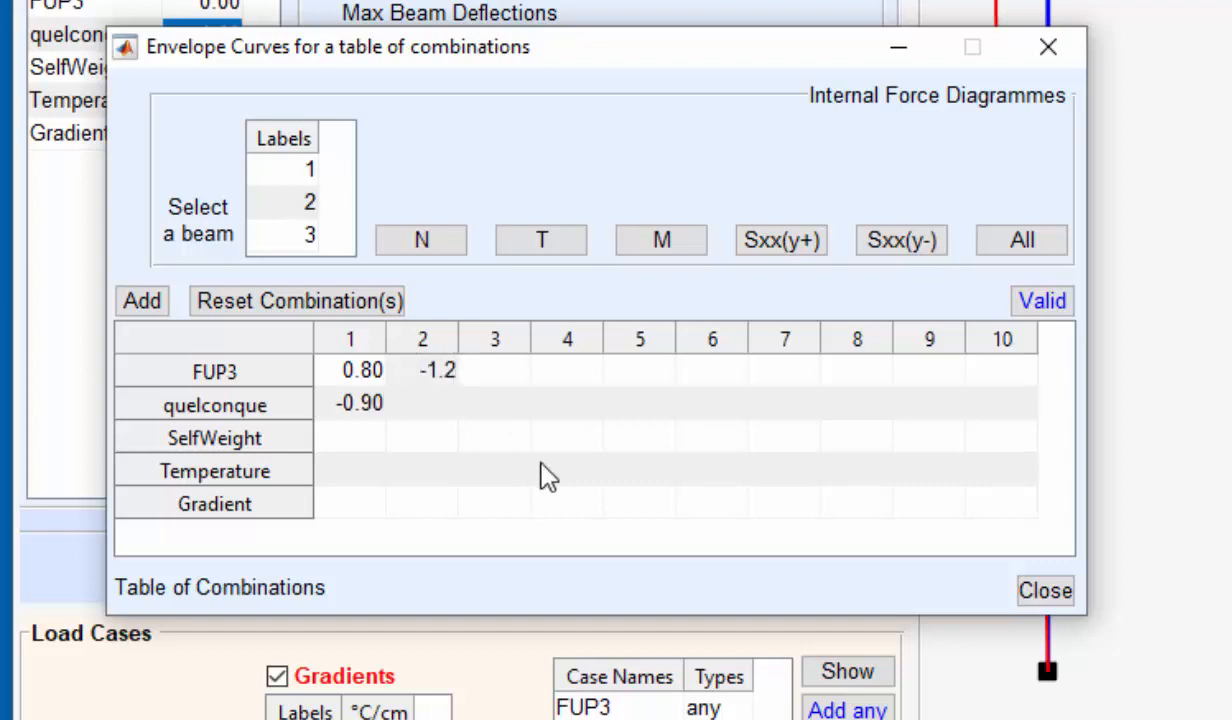
click(451, 406)
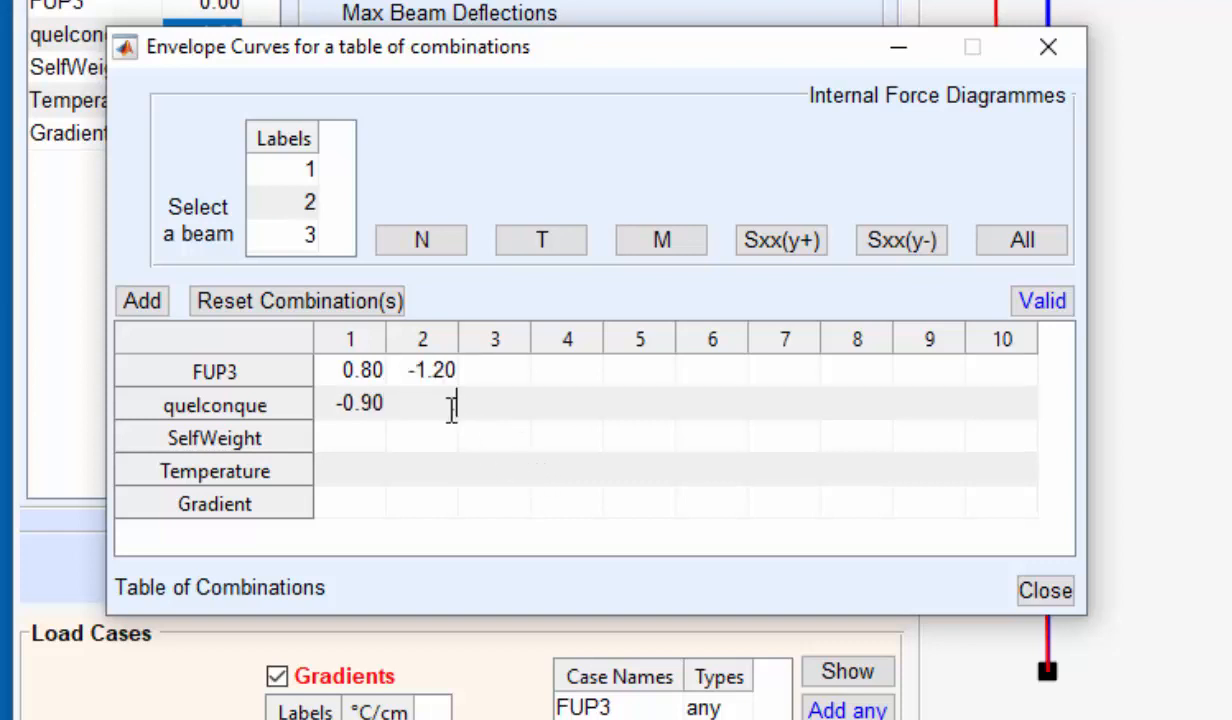
text(0.4)
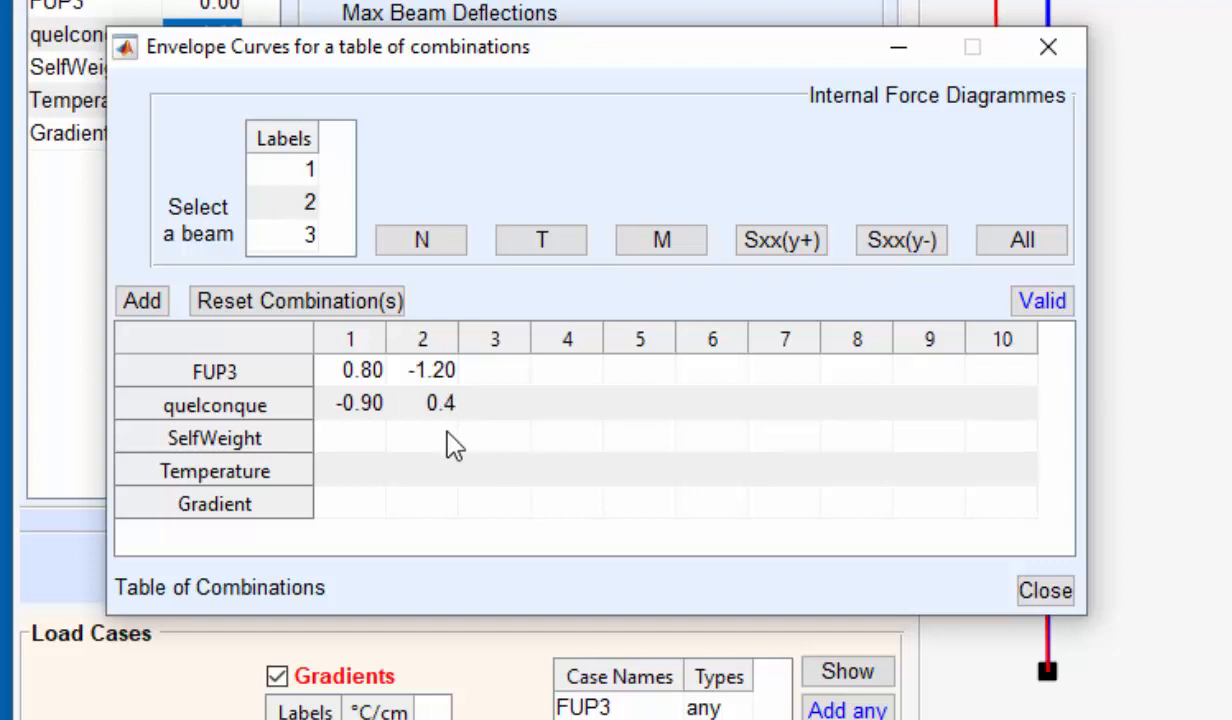
click(1045, 305)
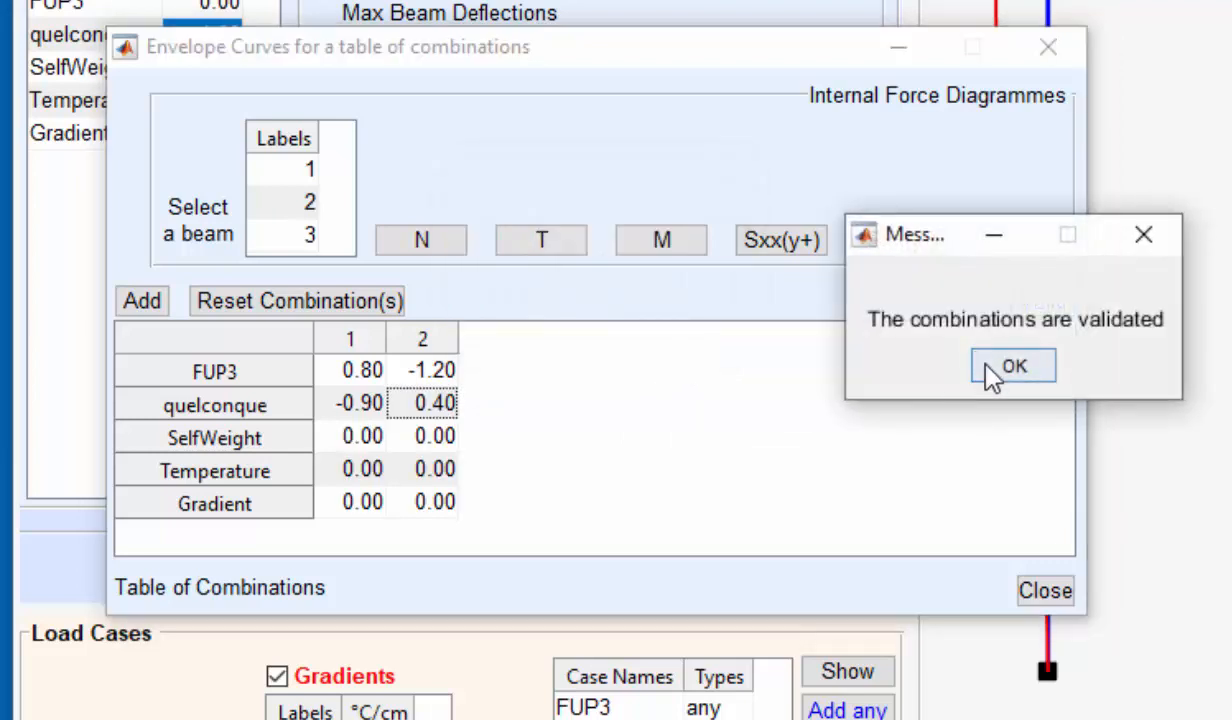
click(925, 368)
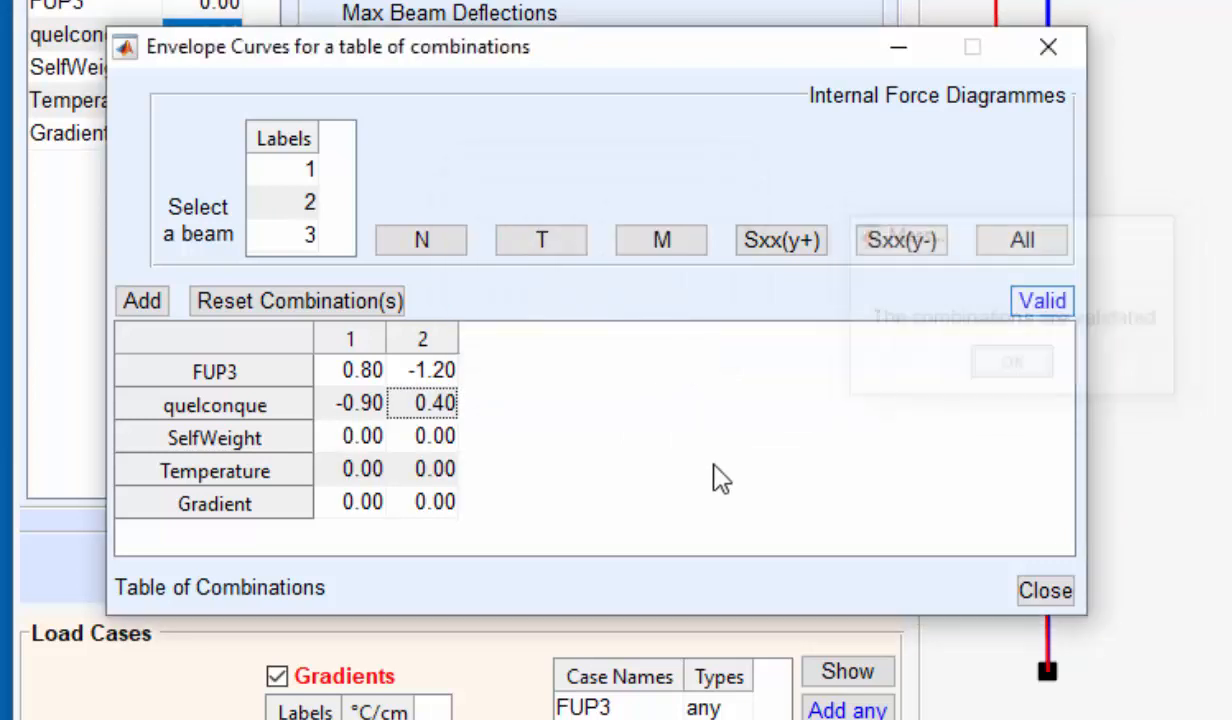
- View beam 2's bending moment envelope and its complete set of force and stress envelopes, closing each figure
click(285, 205)
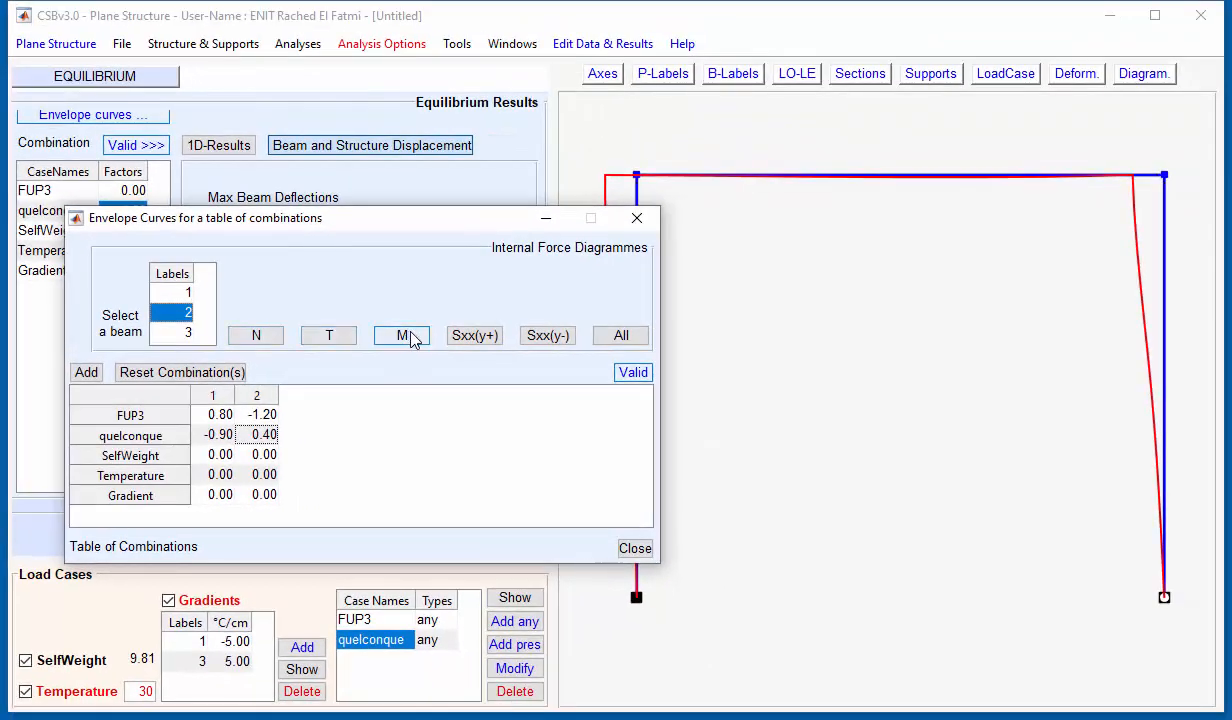
click(405, 336)
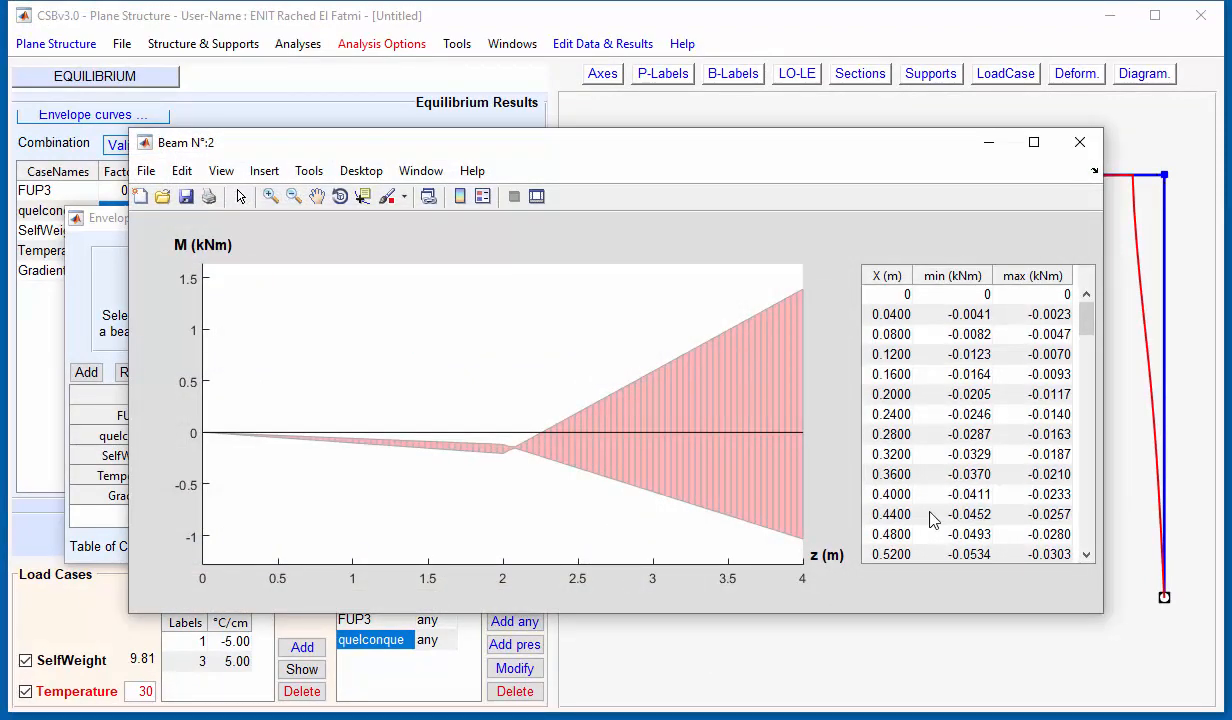
click(1079, 145)
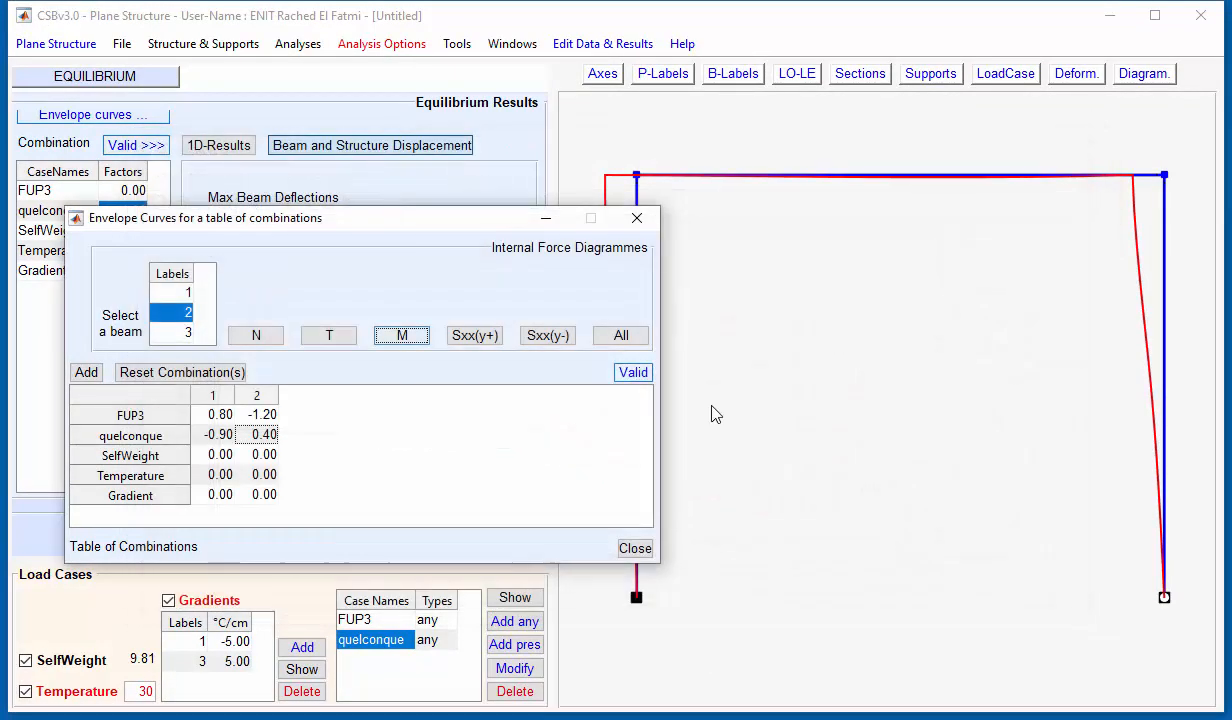
click(624, 337)
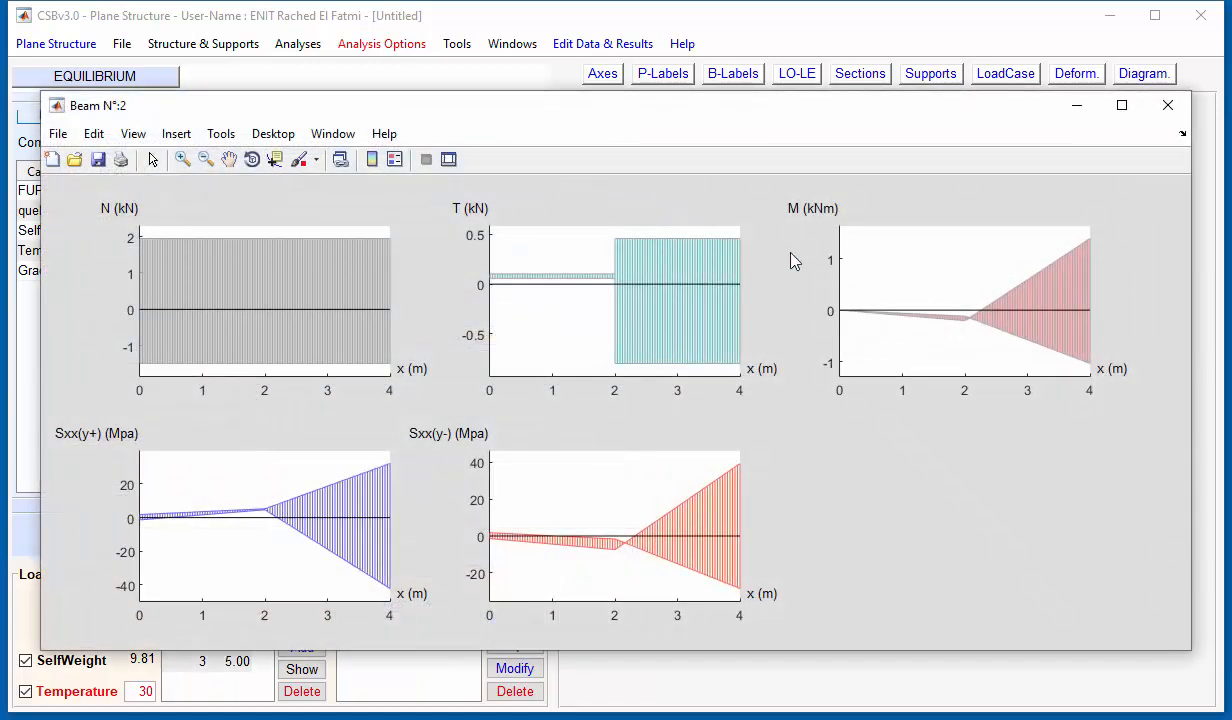
click(1168, 106)
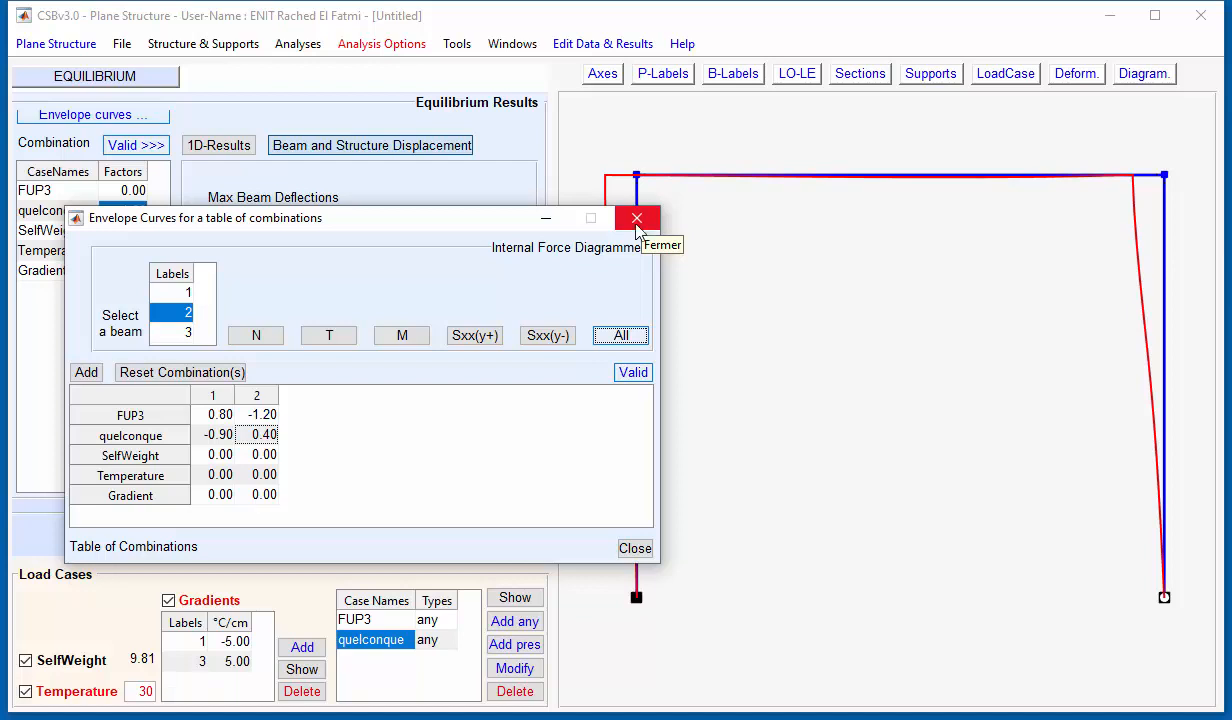
- Add empty combination columns 3 to 6 to the table of combinations
click(86, 373)
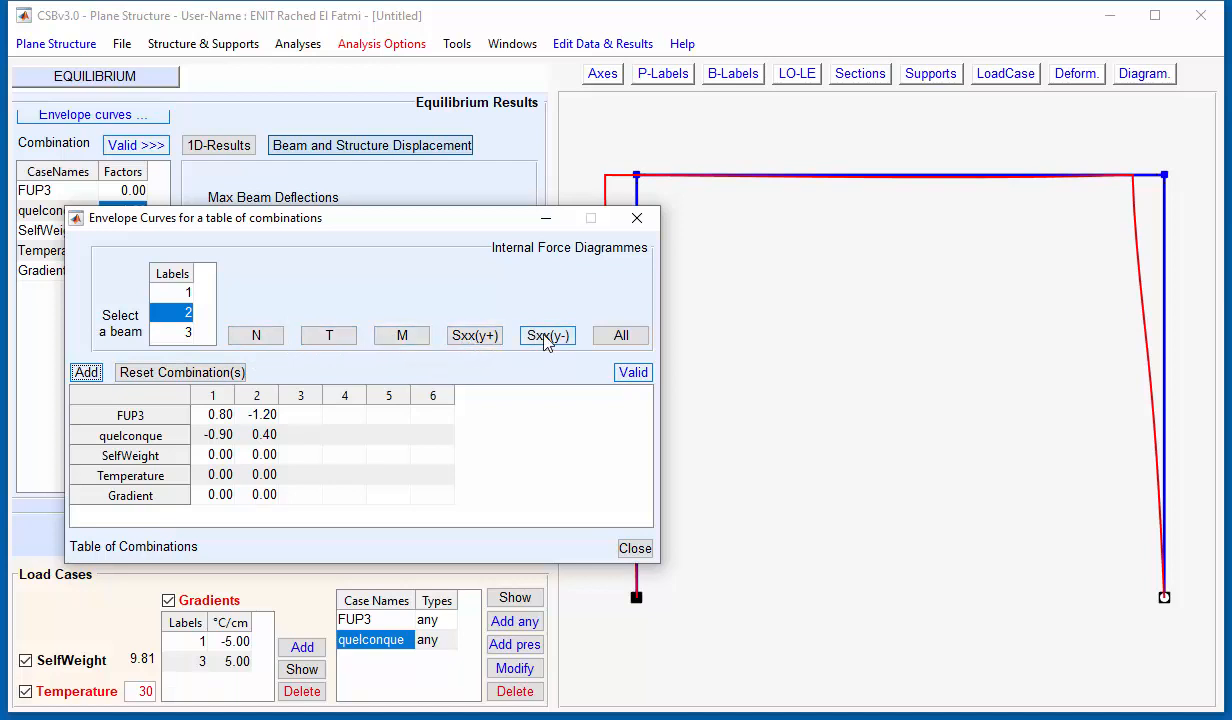
- Close the envelope curves window and enable the vibration and buckling analysis options
click(633, 217)
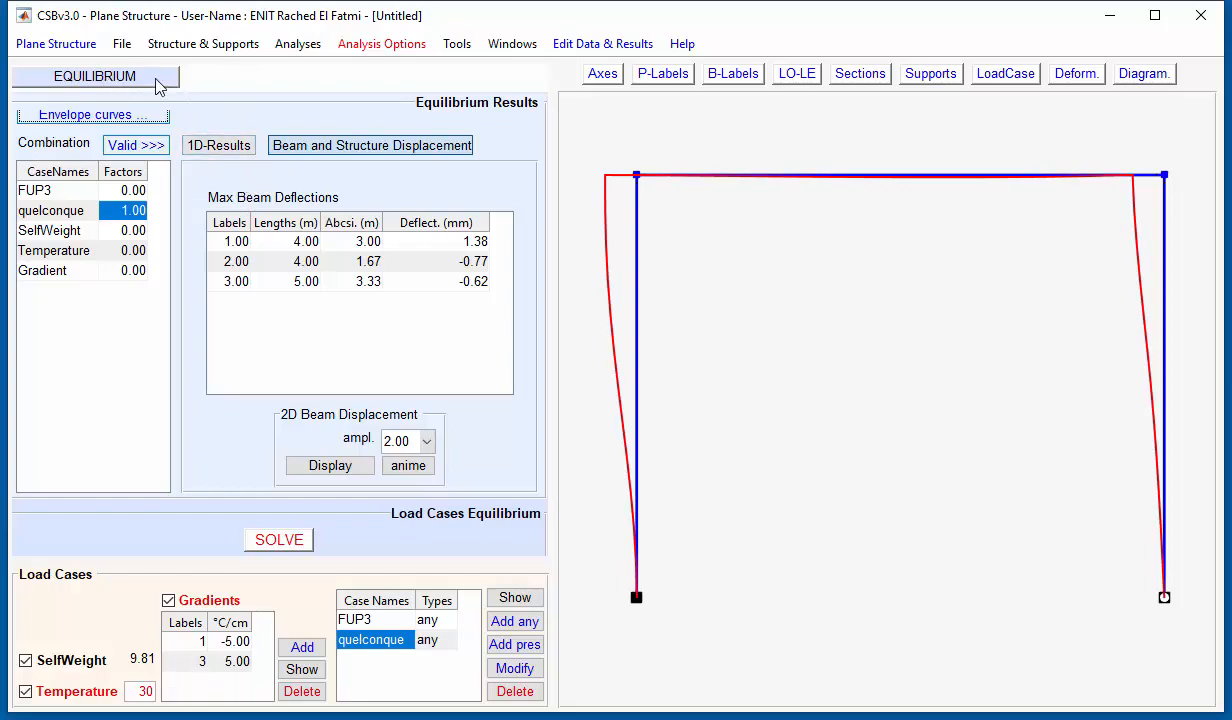
click(382, 47)
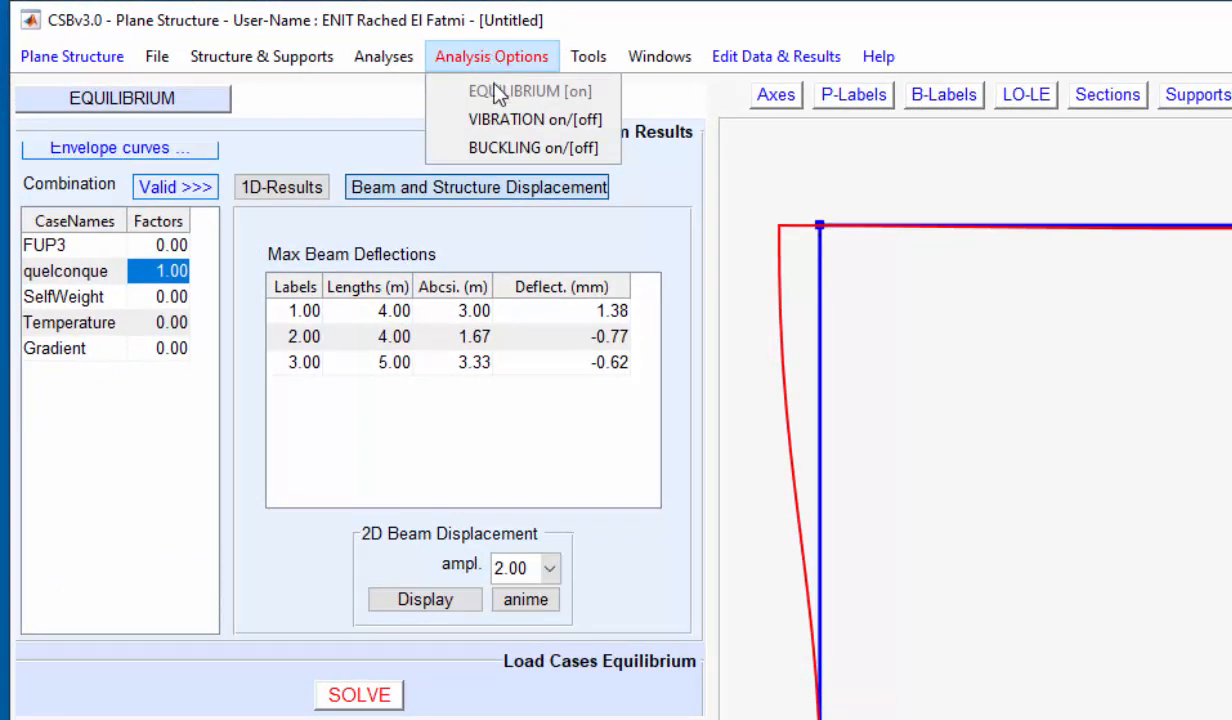
click(499, 119)
click(512, 56)
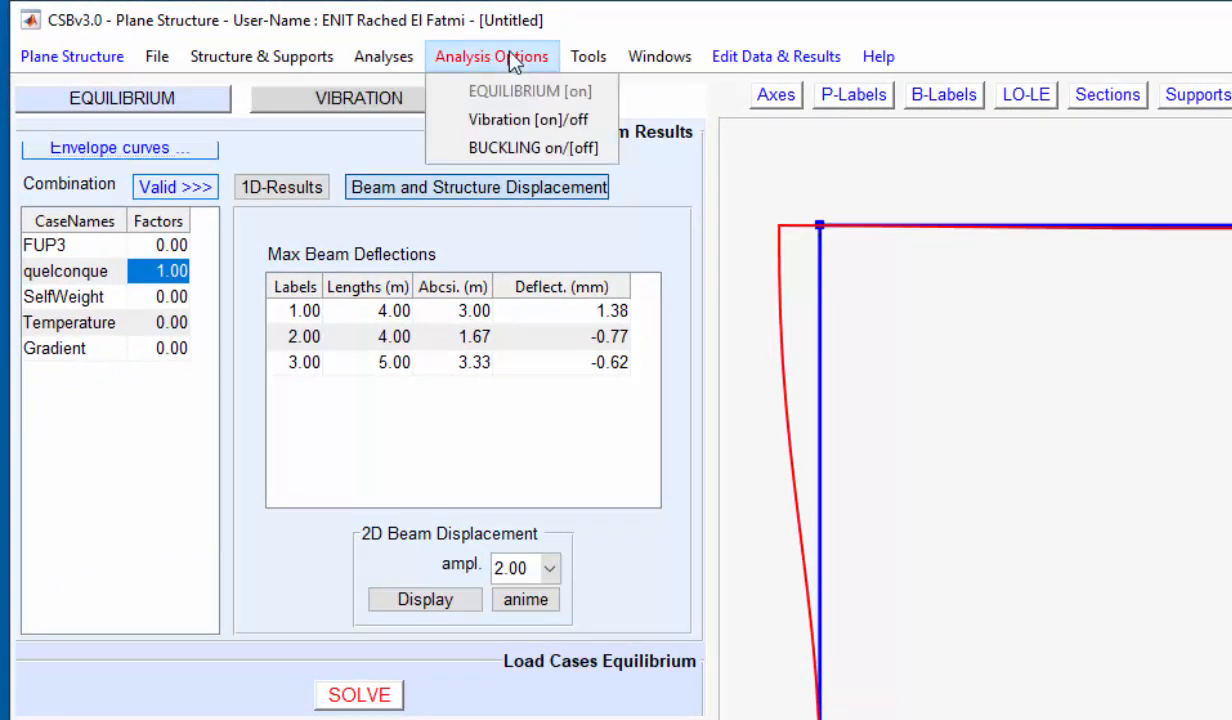
click(520, 152)
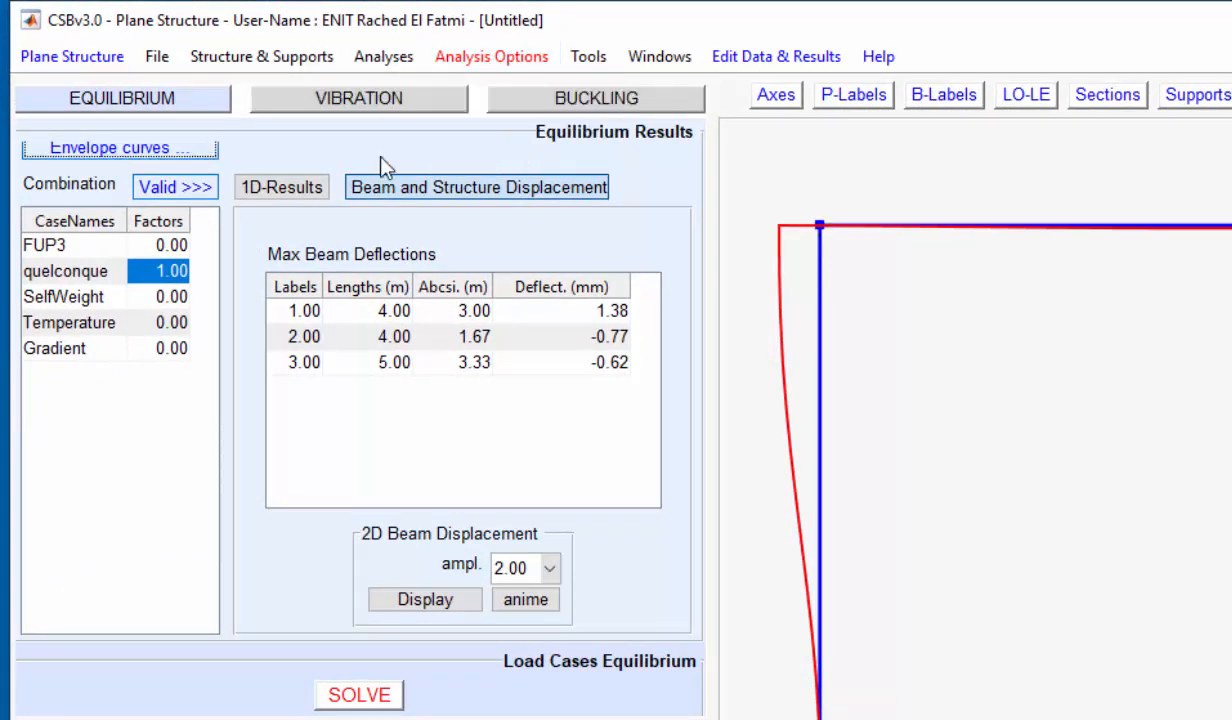
- Set up a free vibration analysis with 3 modes and solve it
click(358, 104)
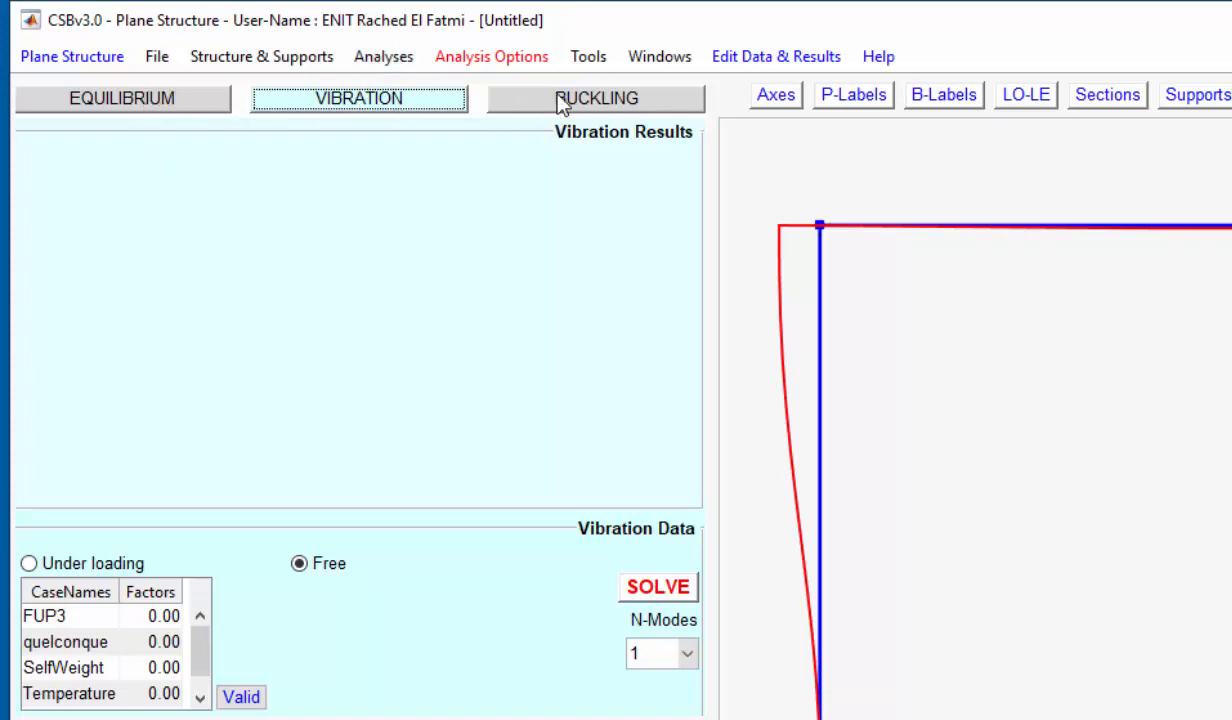
click(181, 102)
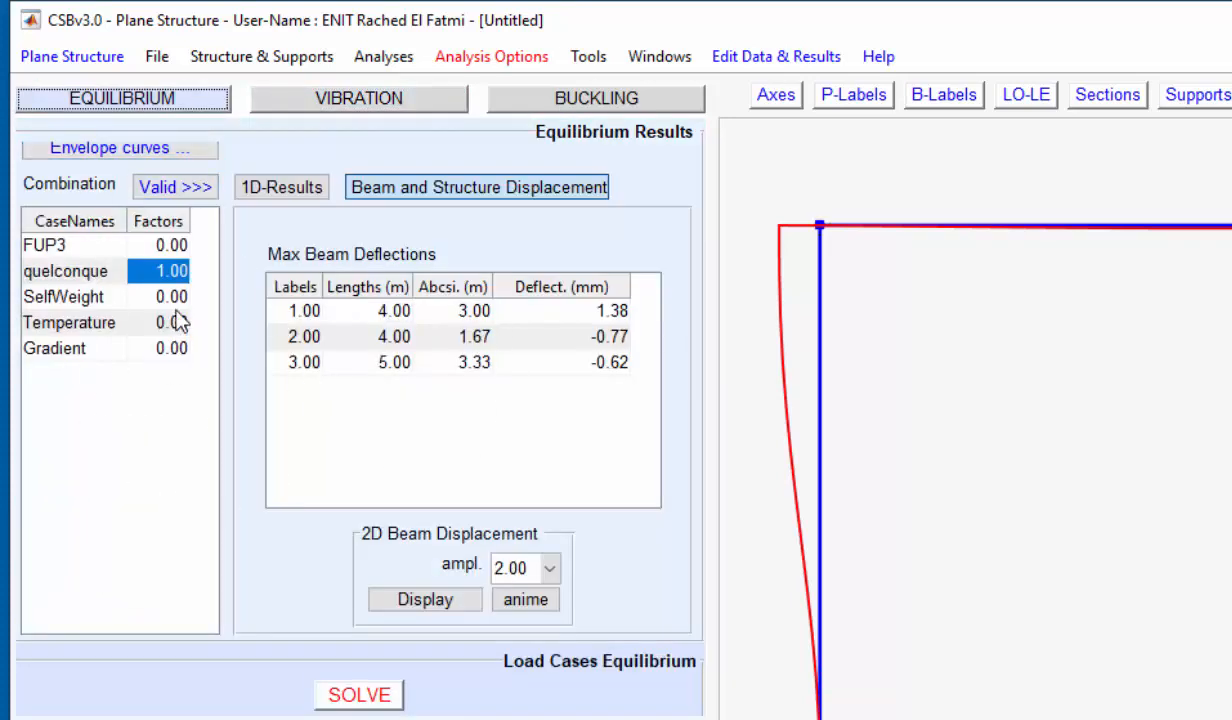
click(380, 95)
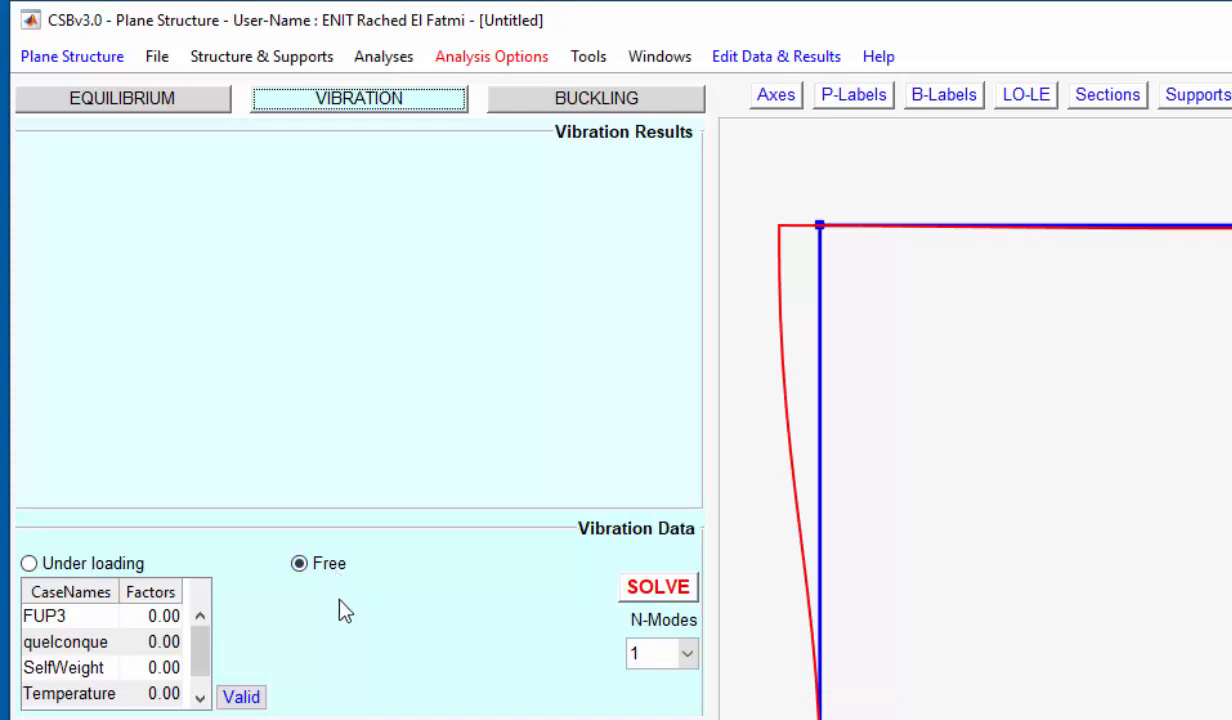
click(688, 655)
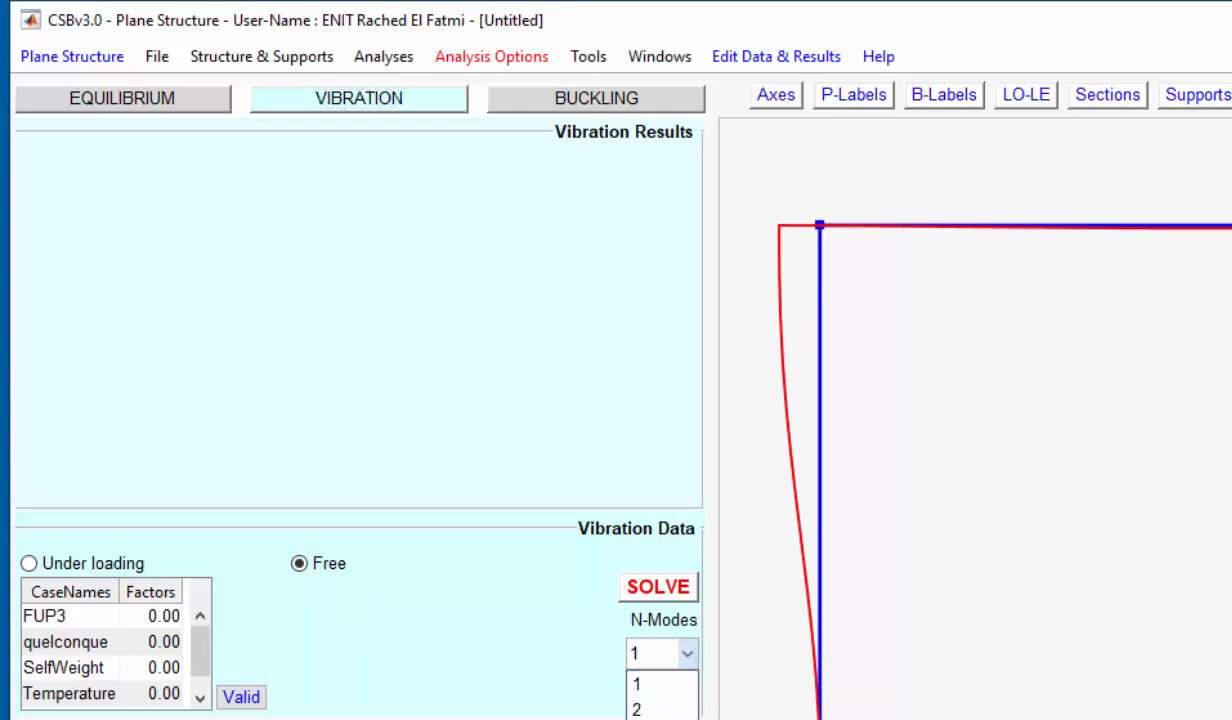
click(650, 719)
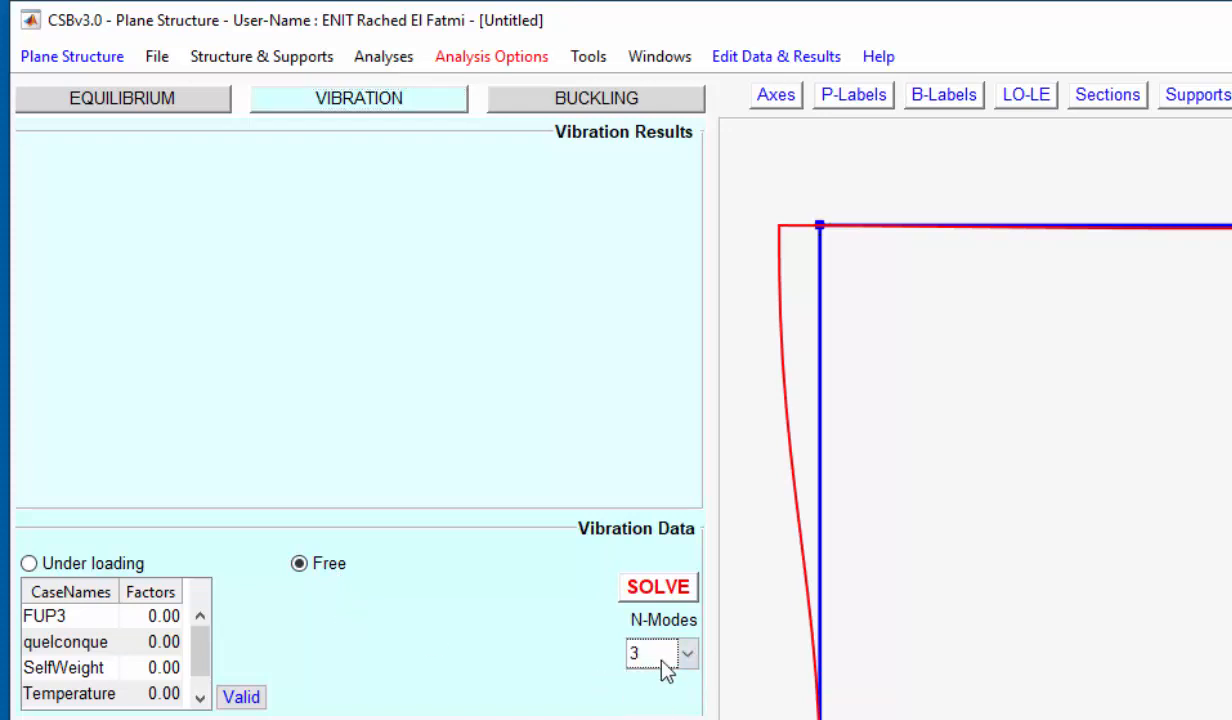
click(680, 589)
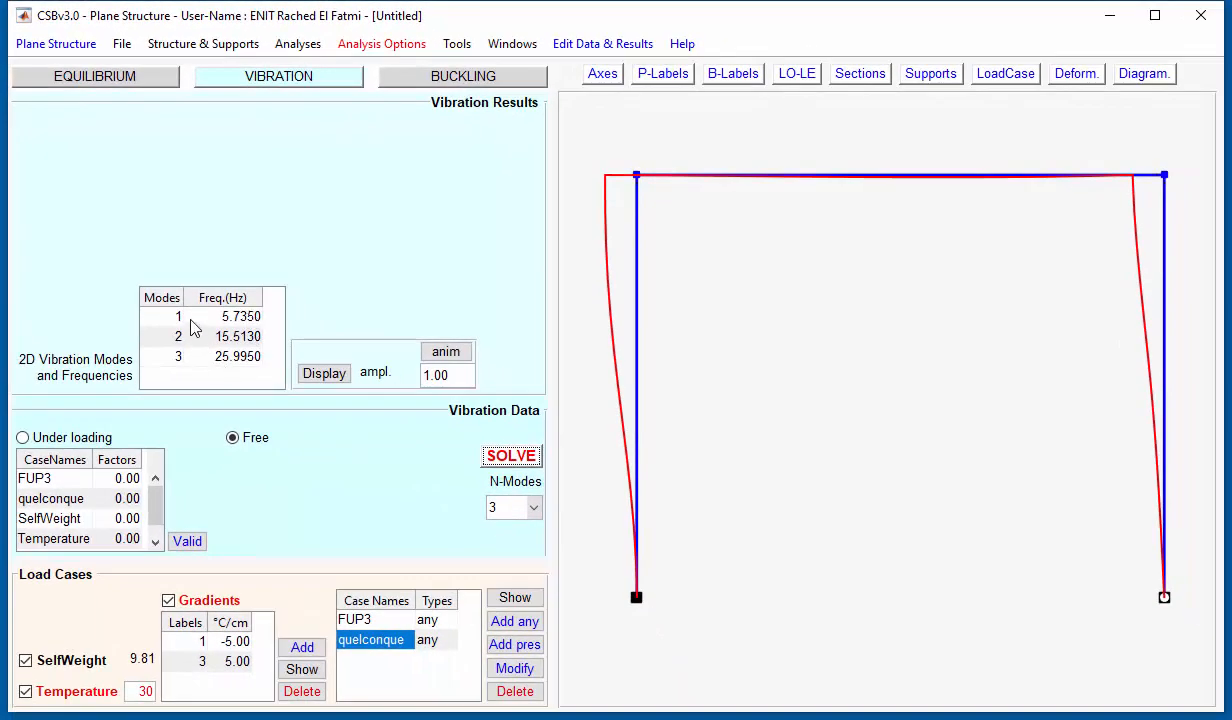
- Display and animate vibration mode 1 of the free frame
click(230, 318)
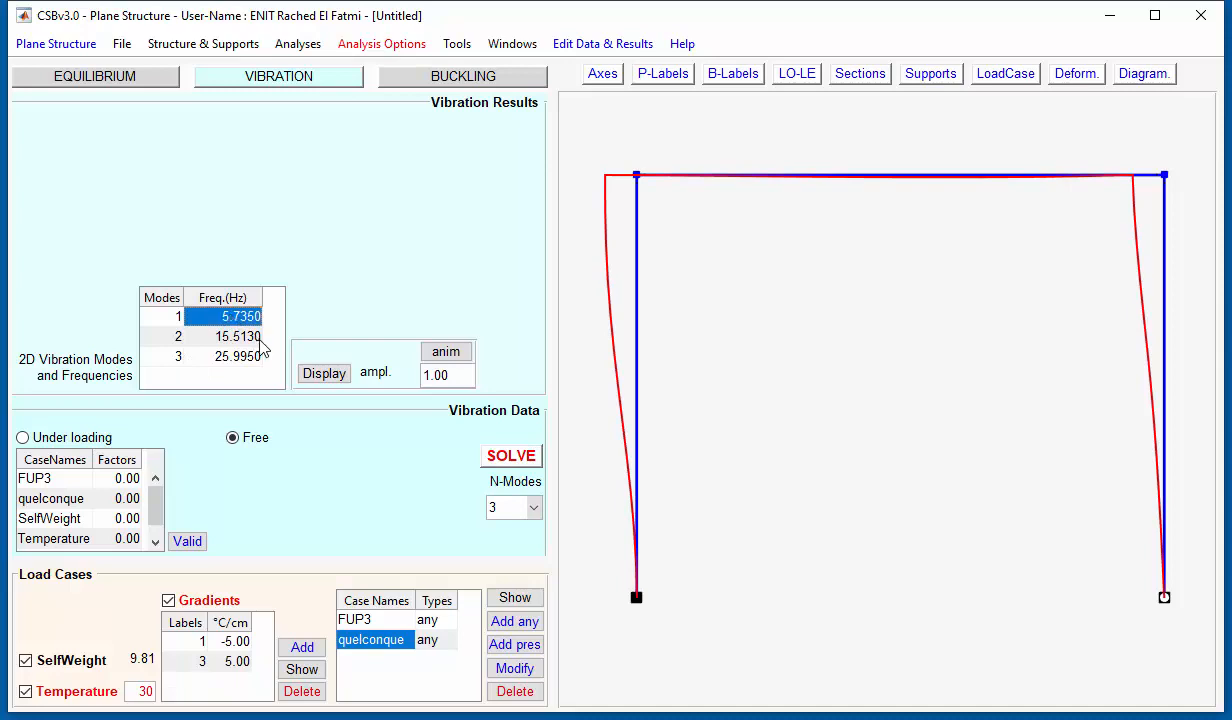
click(312, 376)
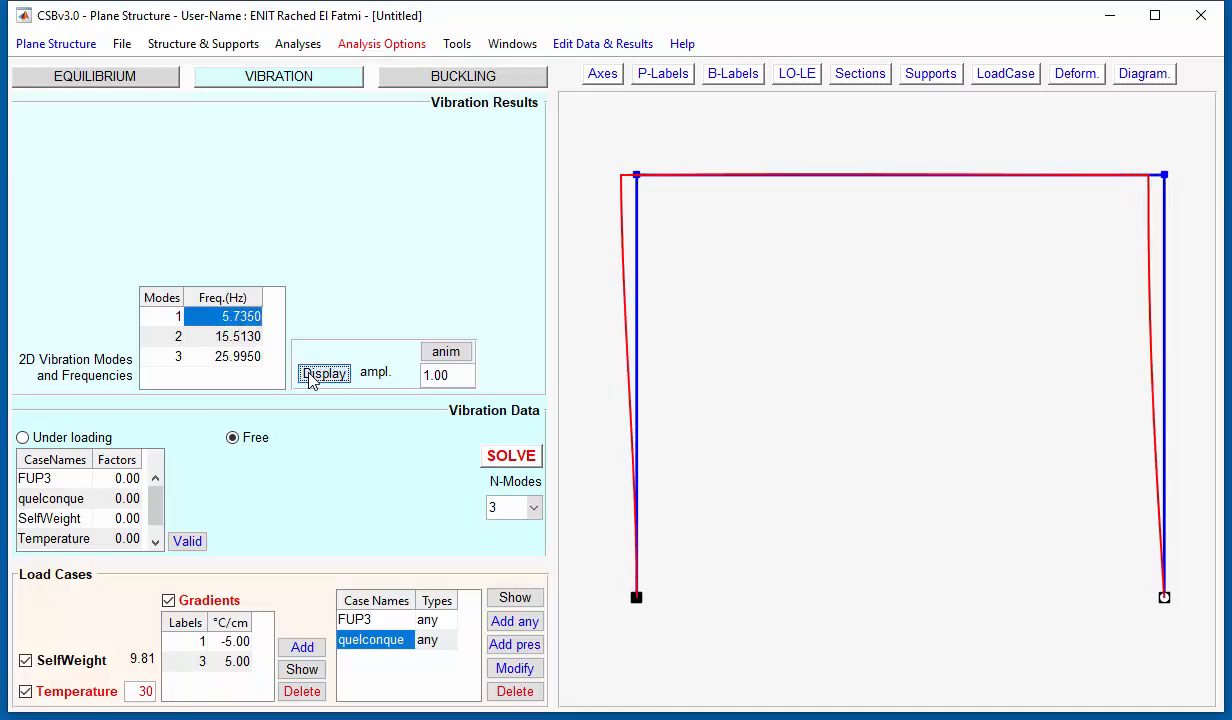
click(446, 353)
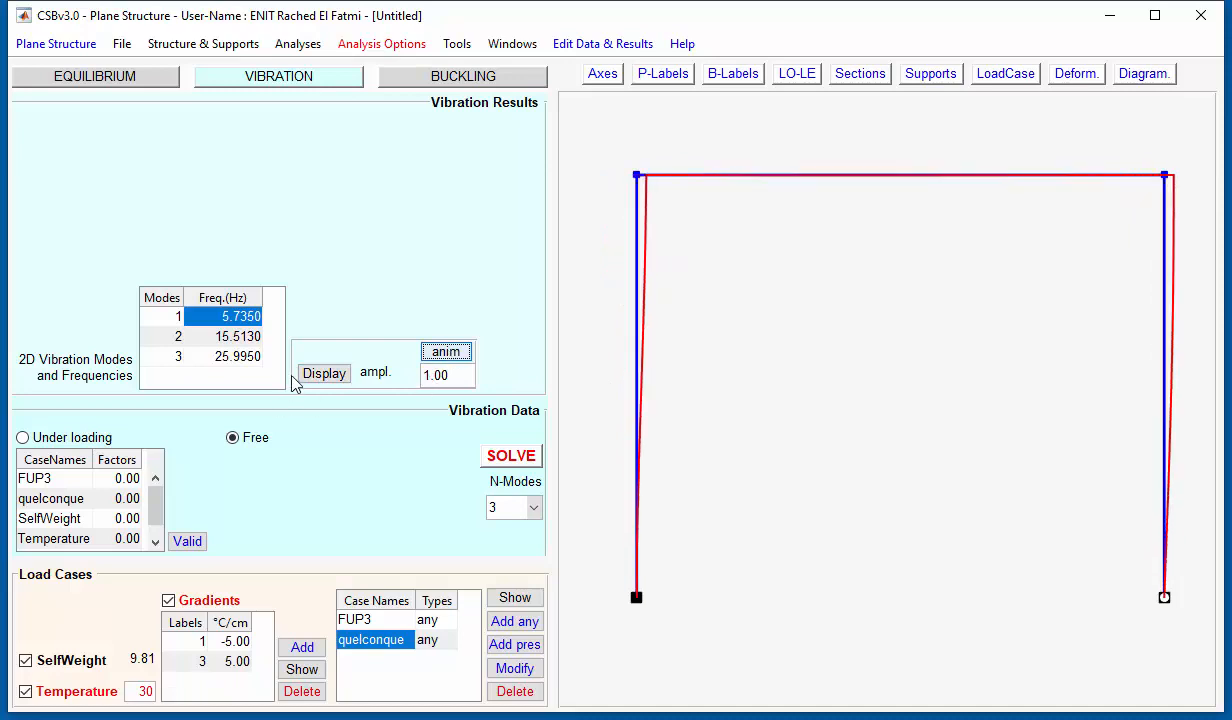
- Display vibration mode 3, set its amplitude to 2.5, and redisplay and animate it
click(222, 358)
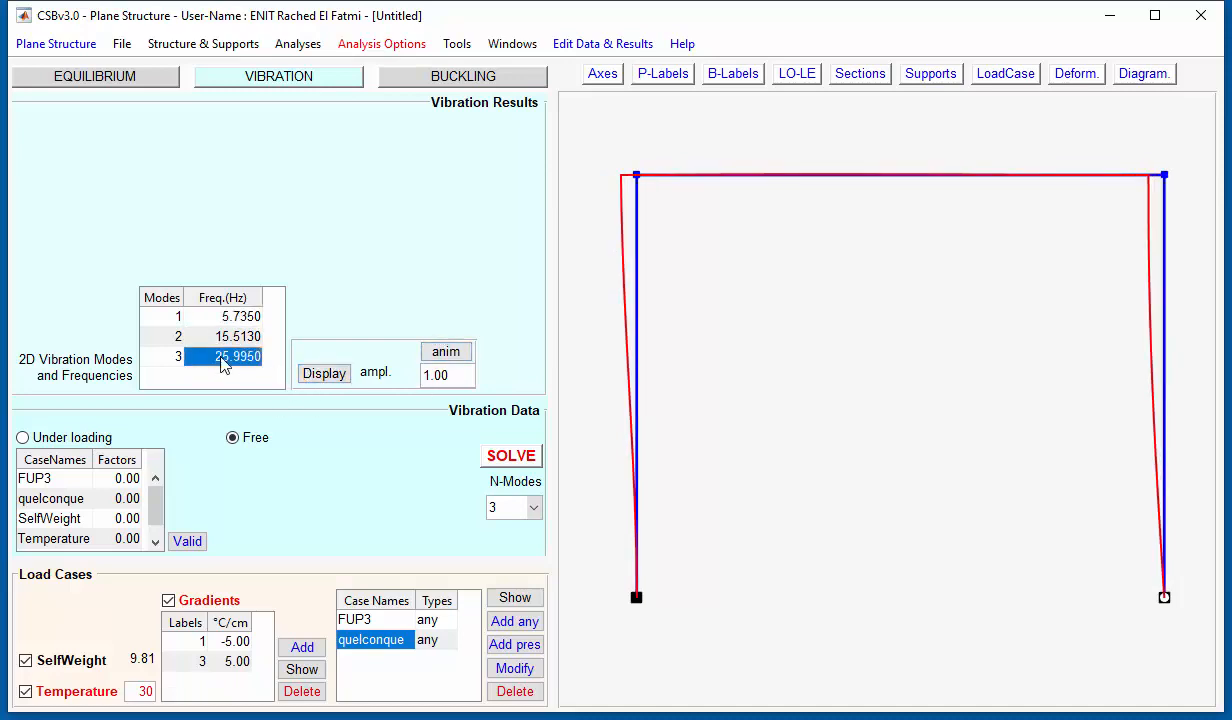
click(336, 366)
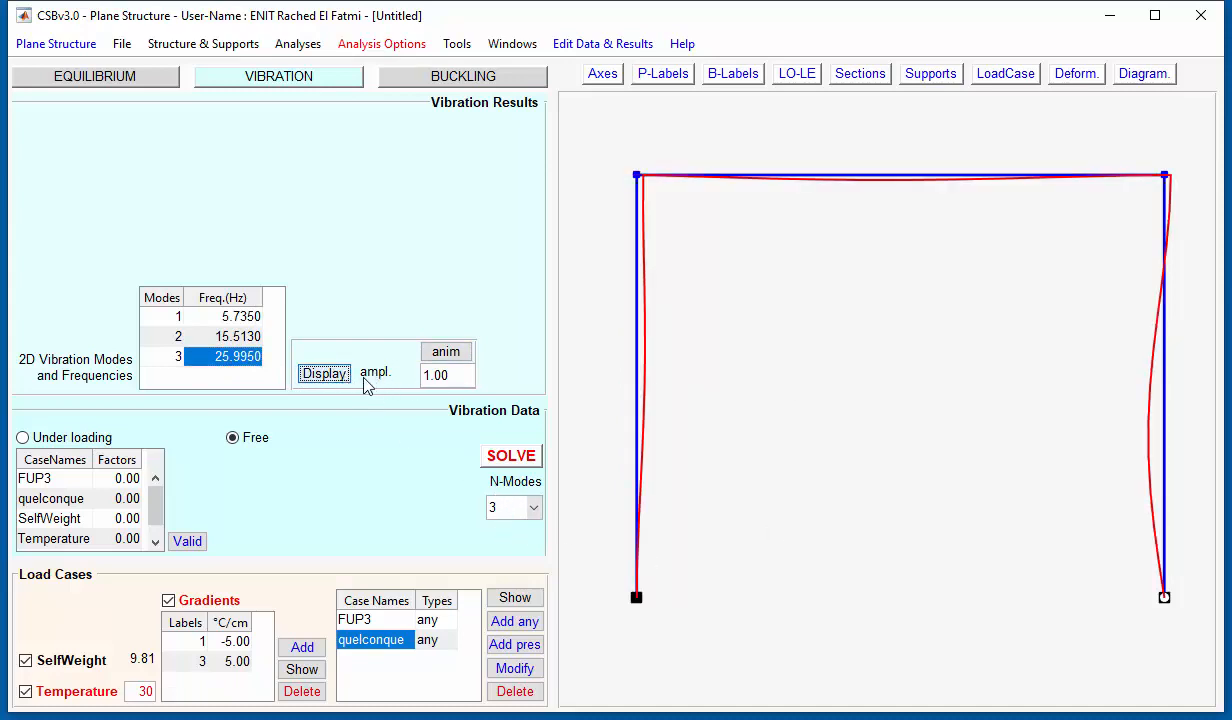
click(432, 376)
click(455, 522)
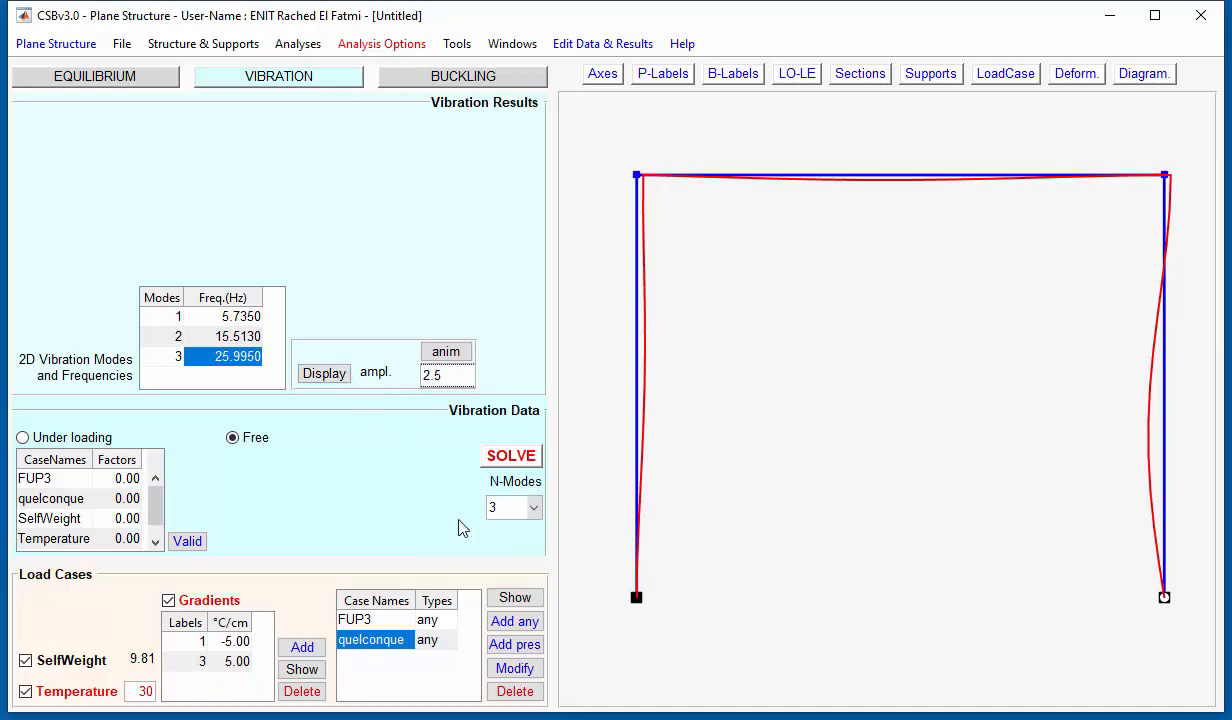
click(337, 375)
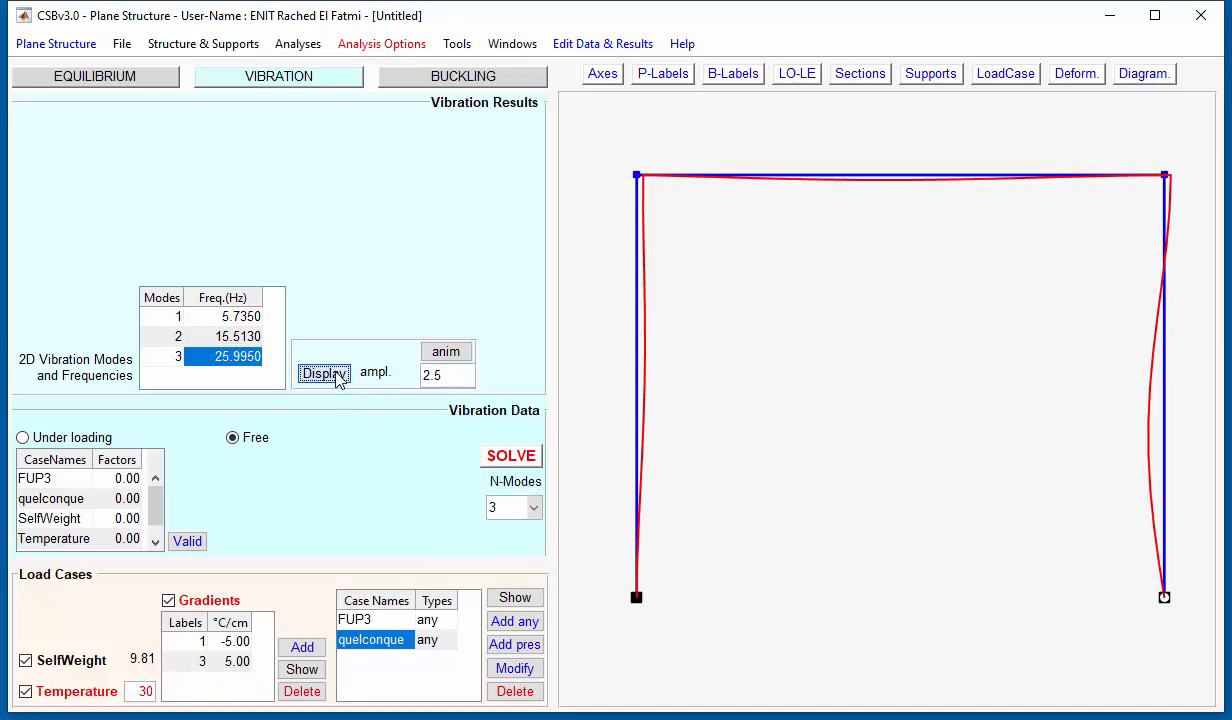
click(436, 358)
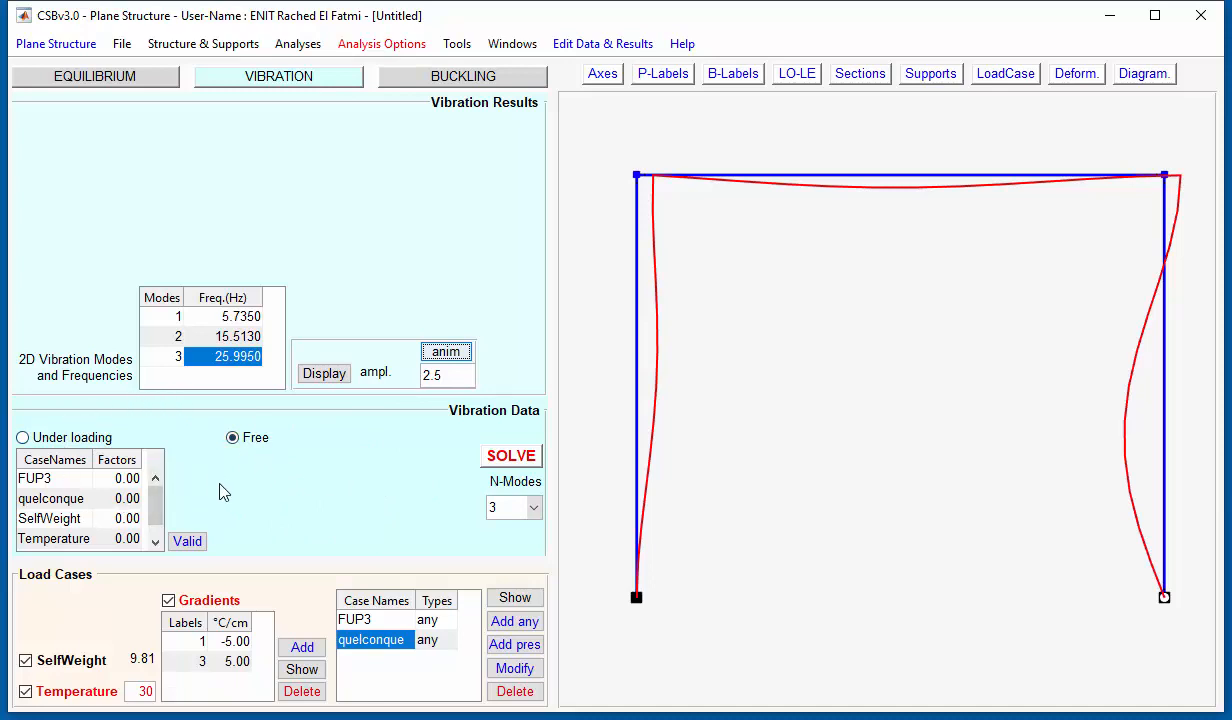
- Switch the vibration analysis to under loading with a SelfWeight factor of 1, validate the combination, and solve it for 3 modes
click(24, 437)
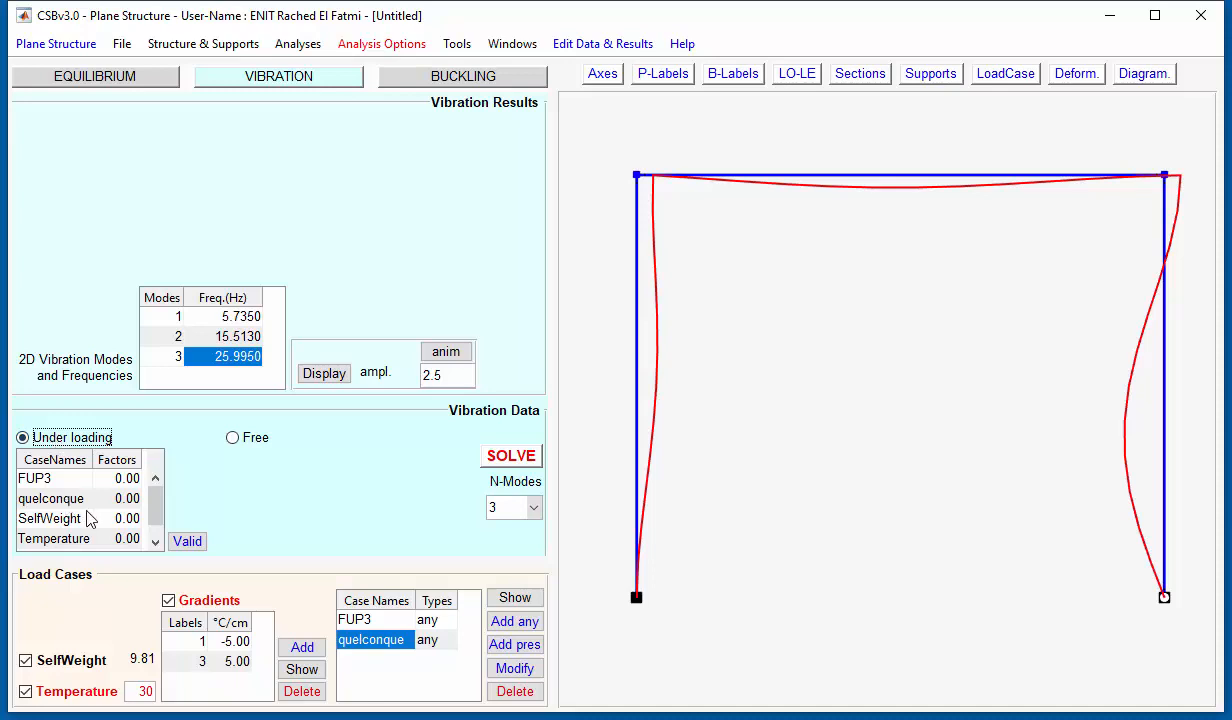
scroll(158, 512, down, 1)
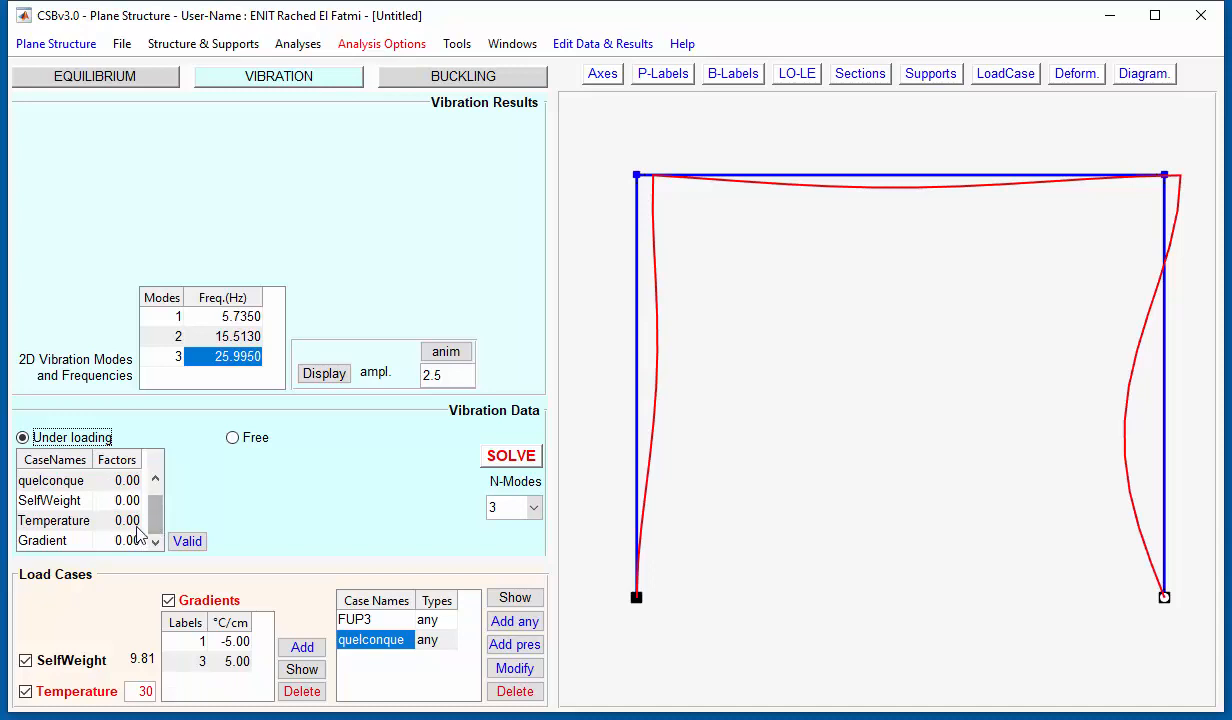
click(155, 479)
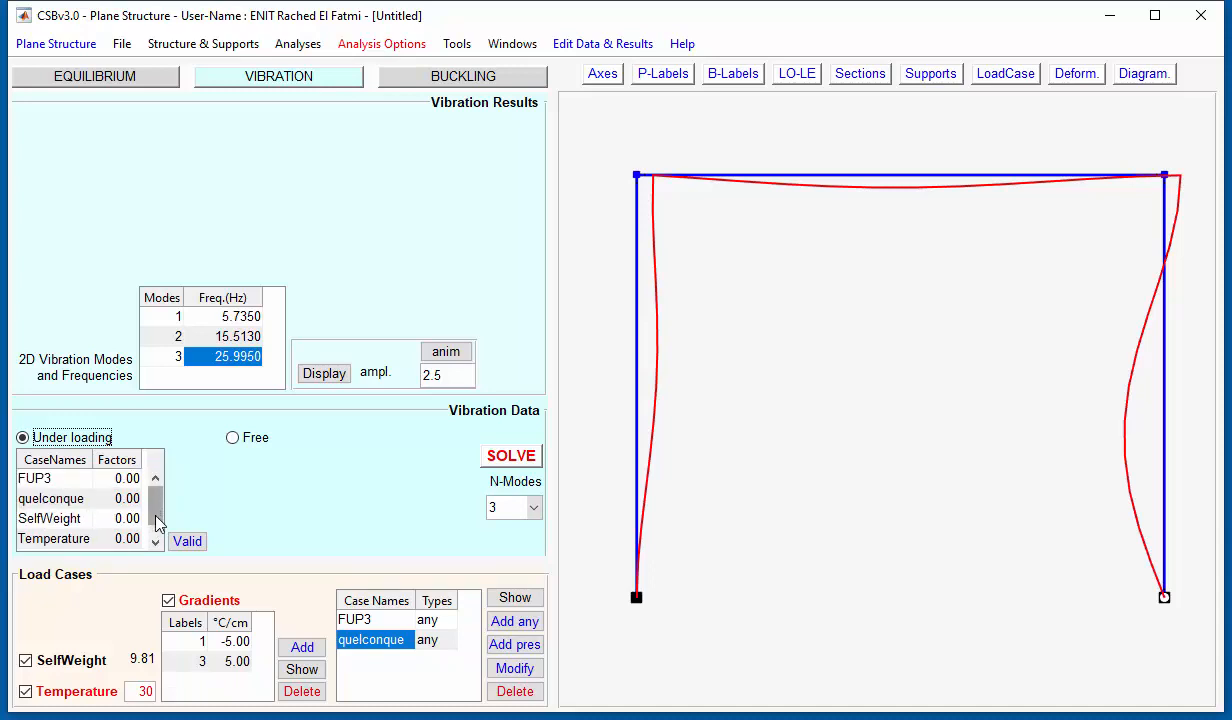
scroll(157, 515, down, 1)
double_click(108, 503)
text(1)
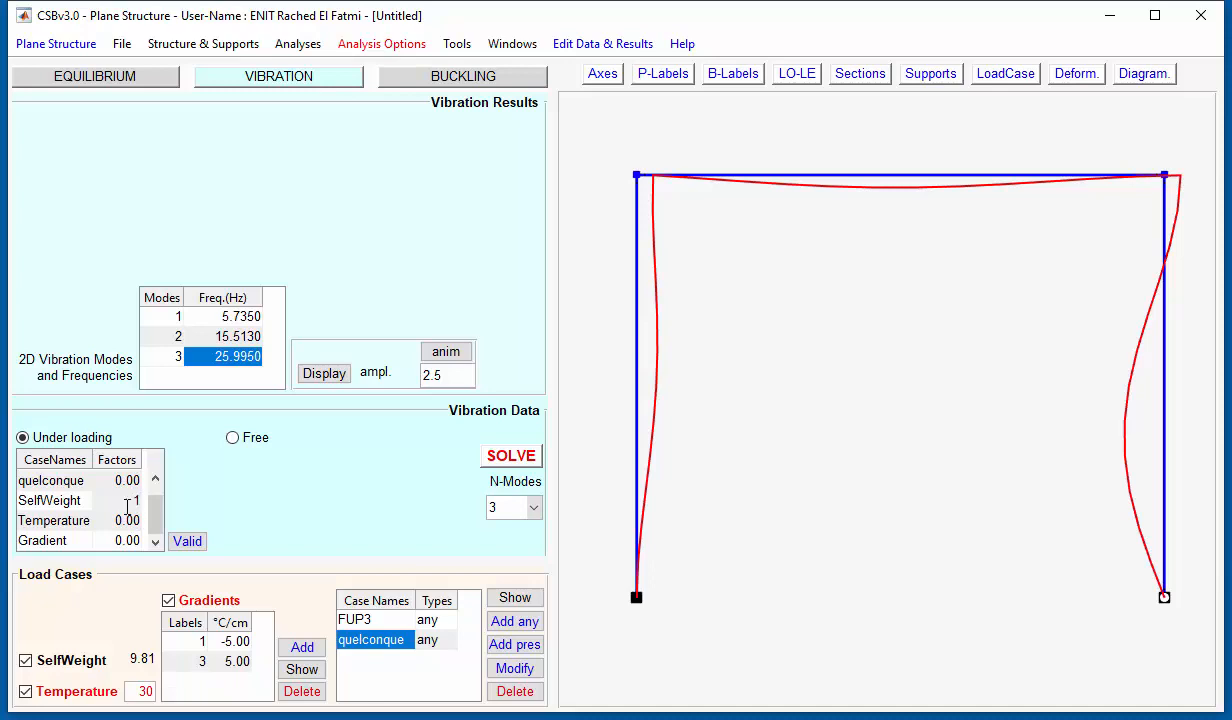
click(183, 542)
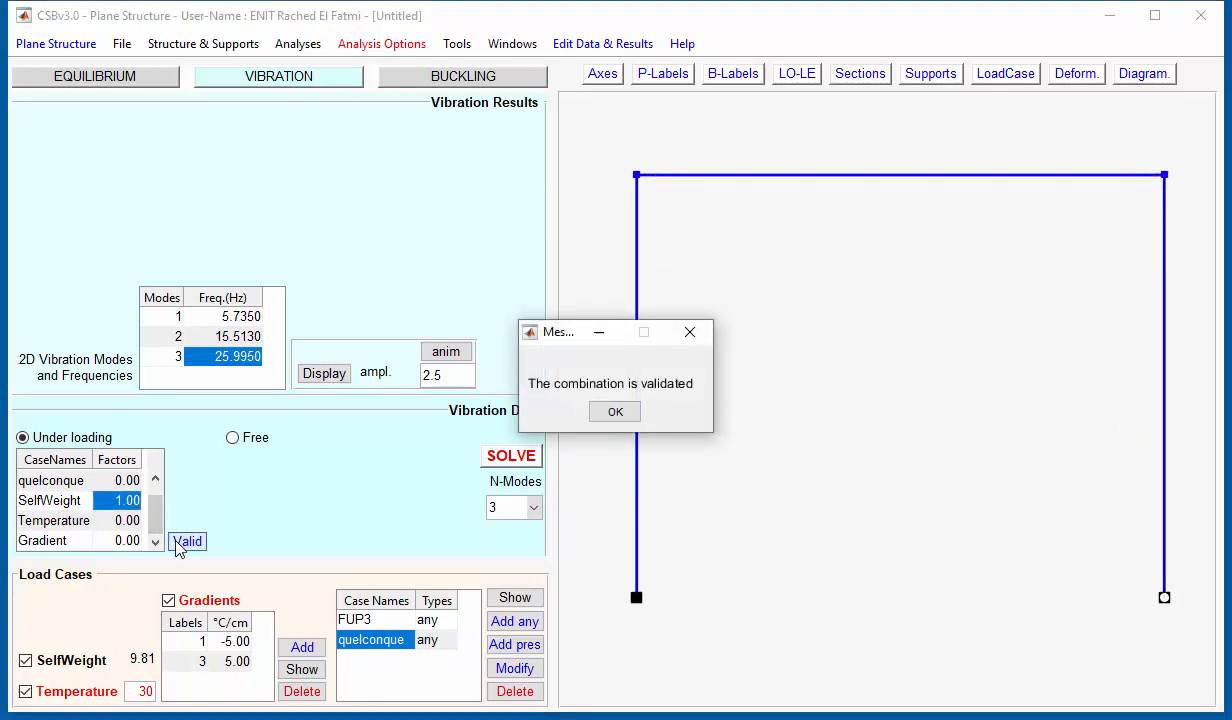
click(597, 412)
click(510, 458)
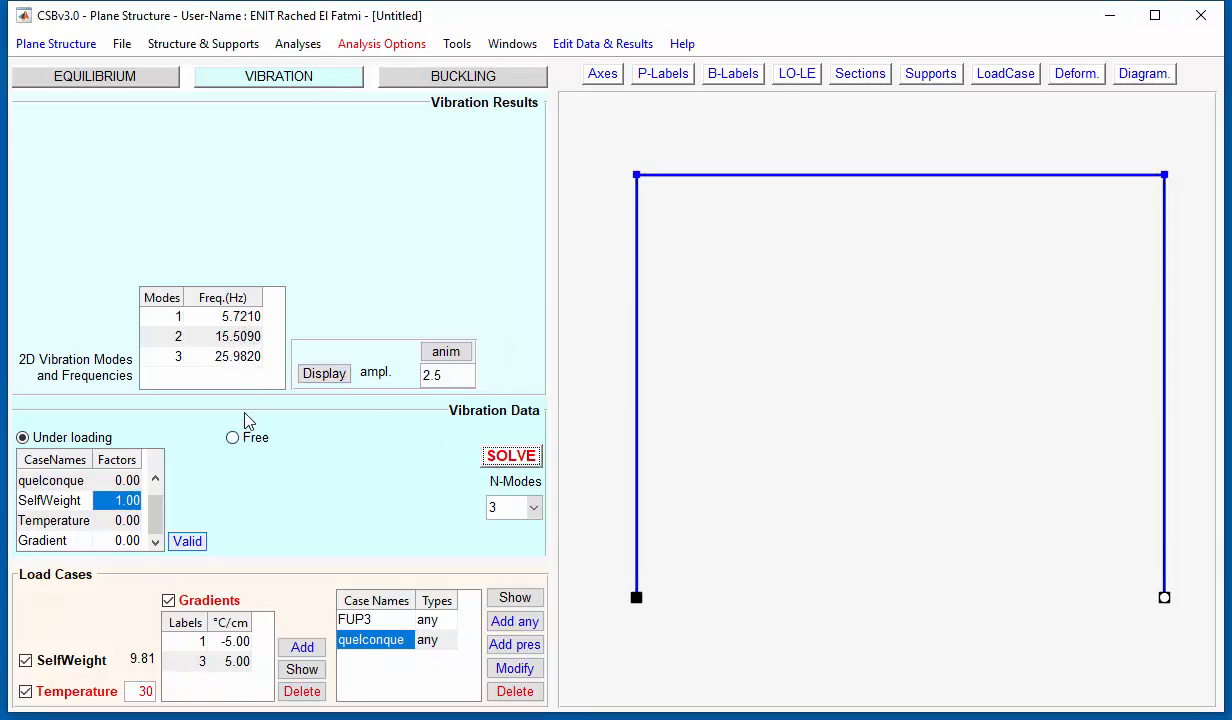
click(236, 314)
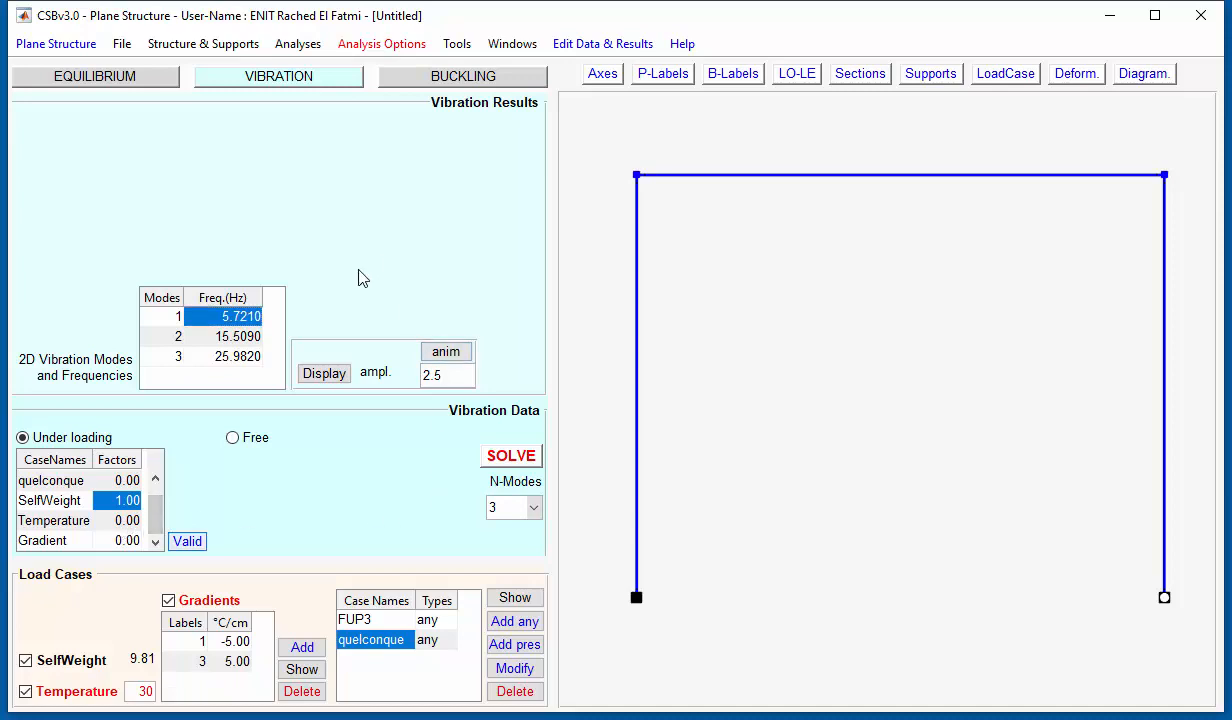
- In the buckling analysis, set the amplified loading factor of FUP3 to 1 and validate the combination
click(456, 78)
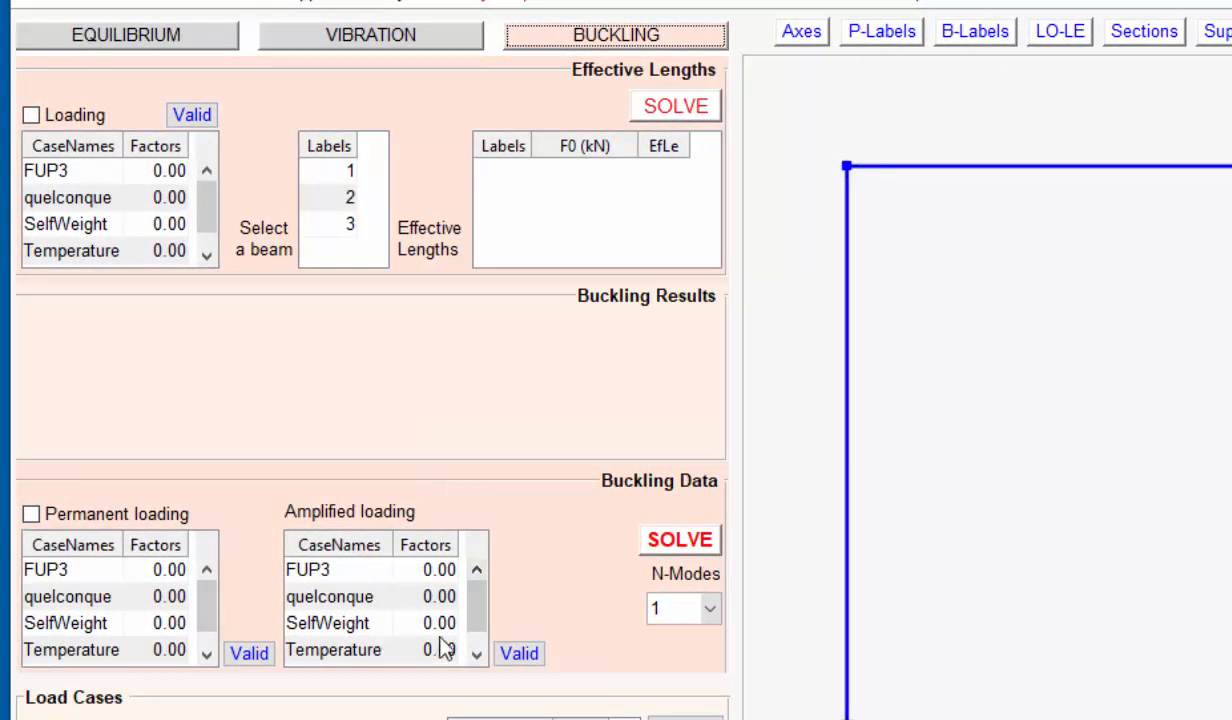
click(416, 570)
text(1)
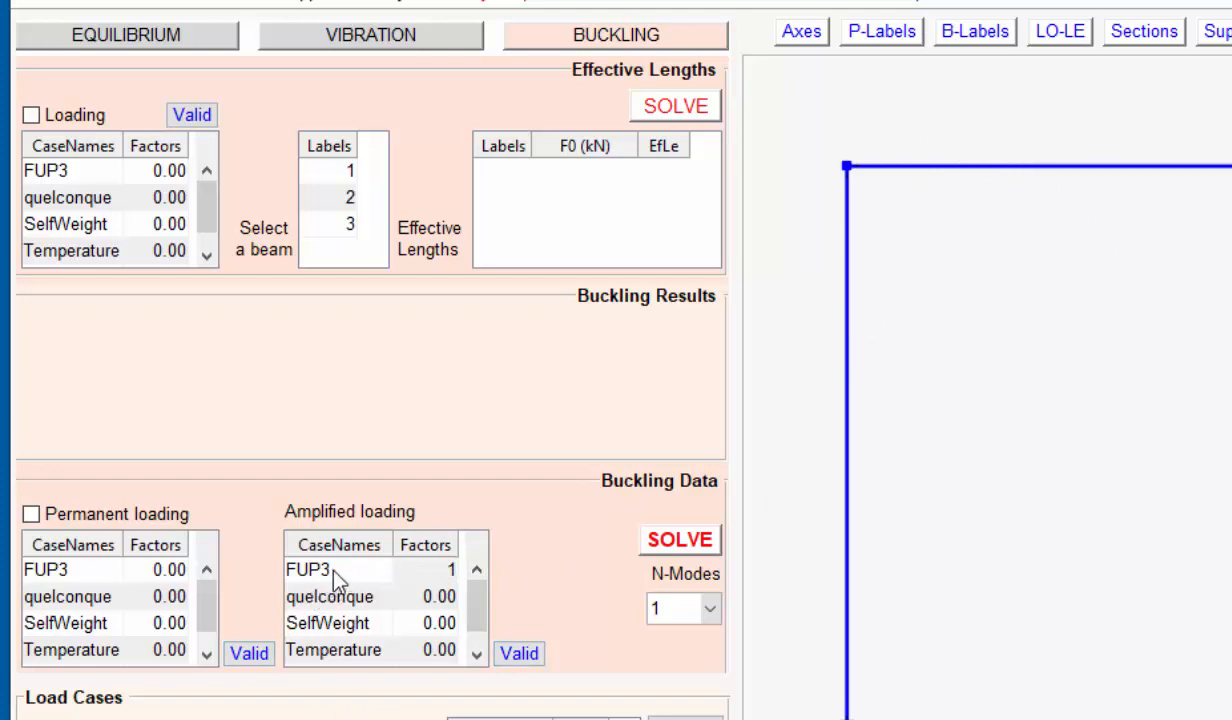
click(505, 656)
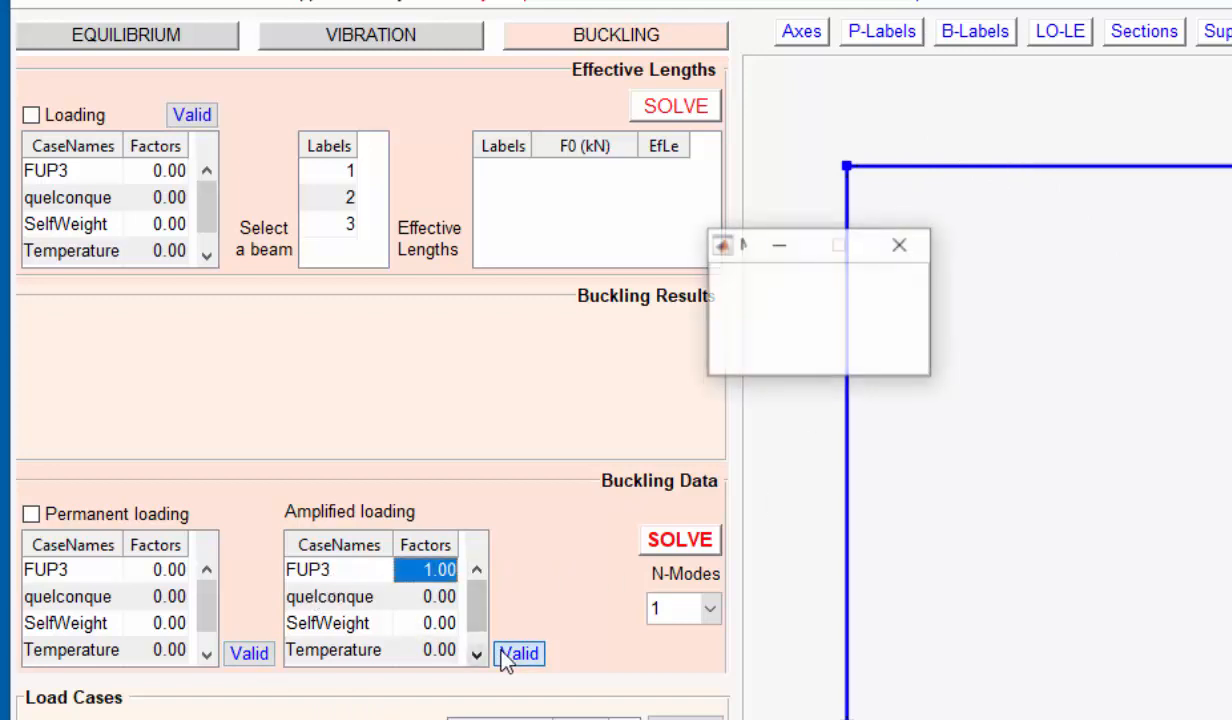
click(810, 481)
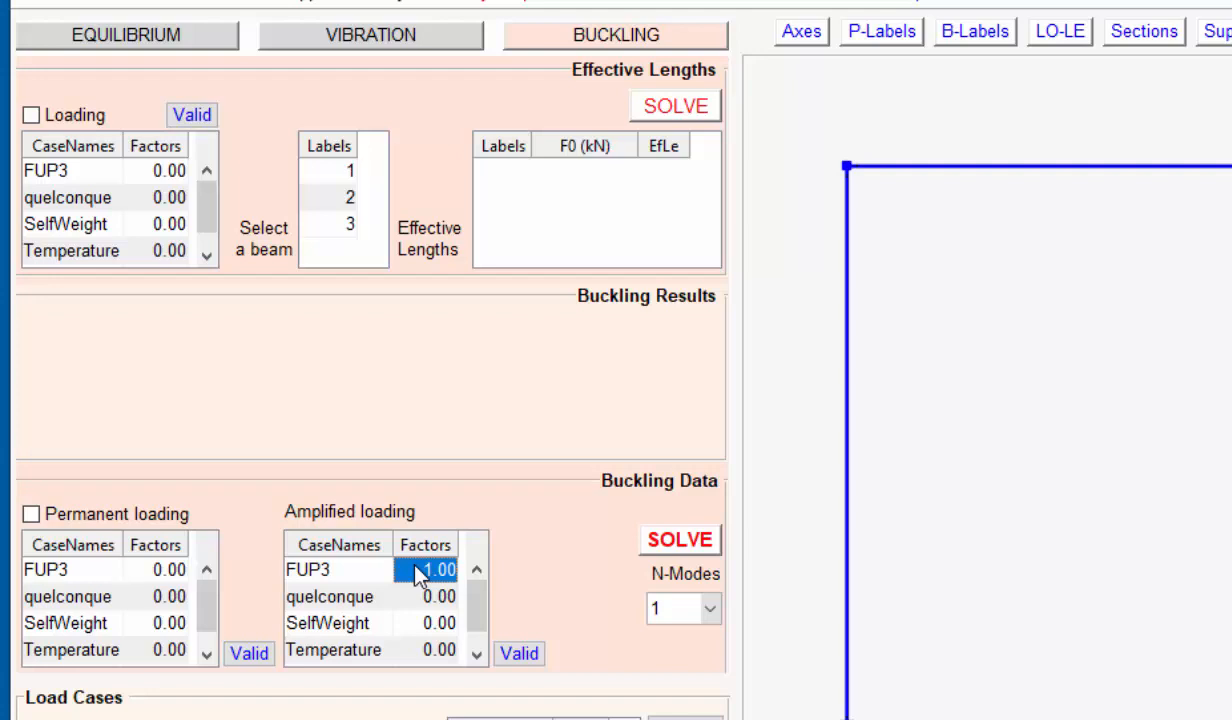
- Set the number of buckling modes to 2 and solve the buckling problem
click(710, 608)
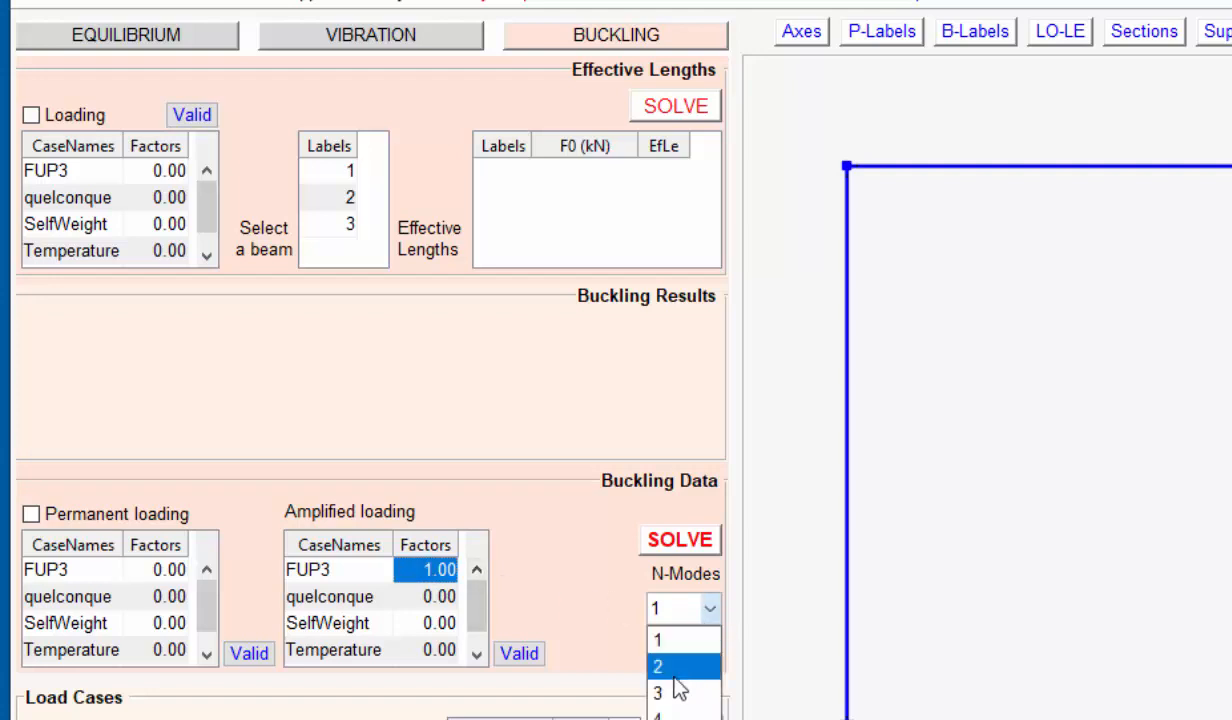
click(665, 666)
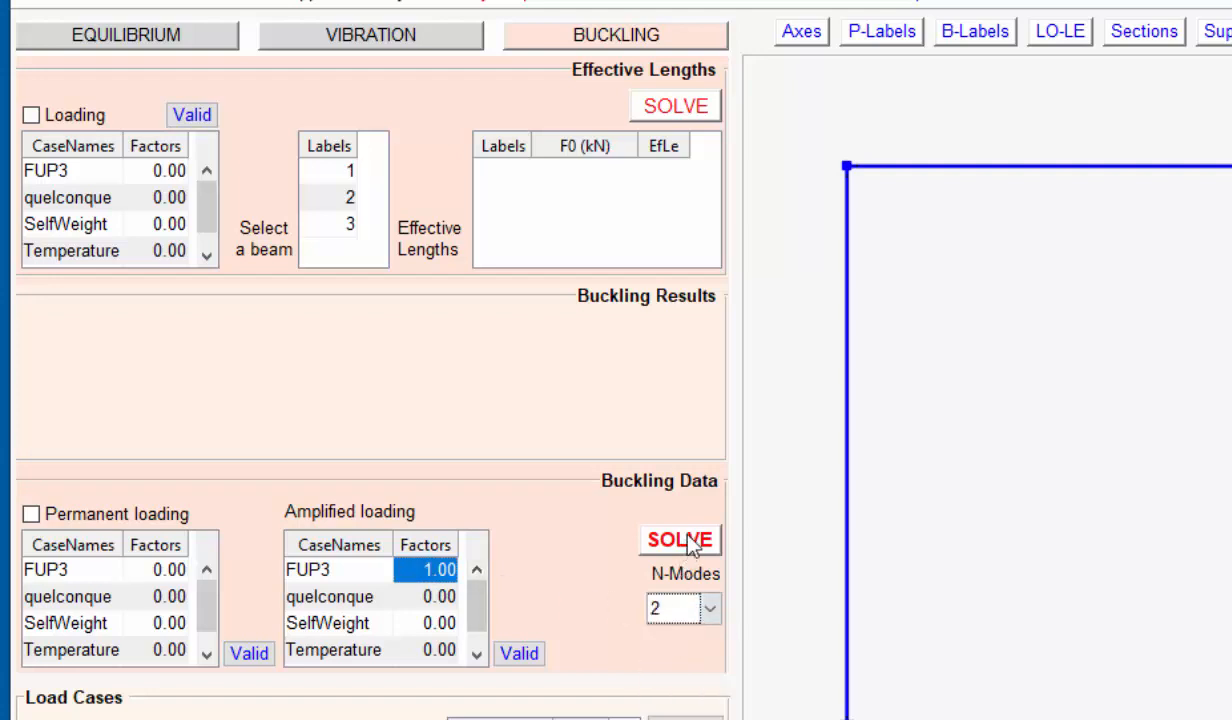
click(688, 537)
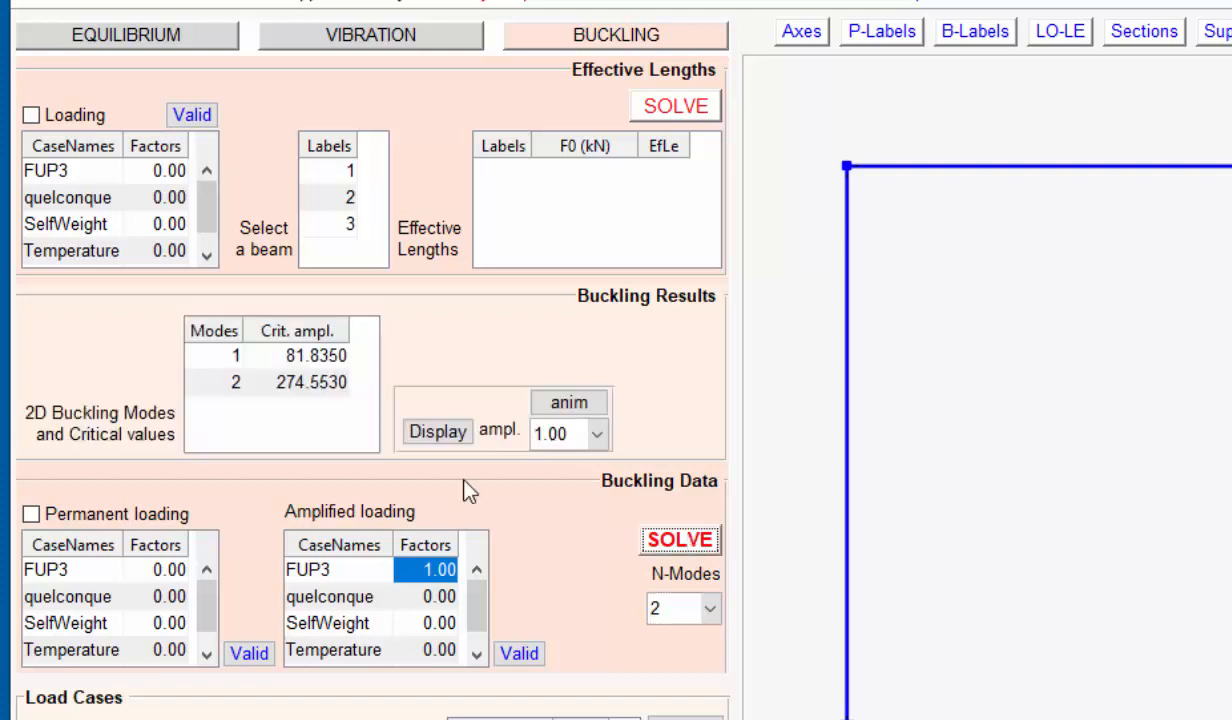
- Display and animate buckling mode 1 of the frame
click(340, 357)
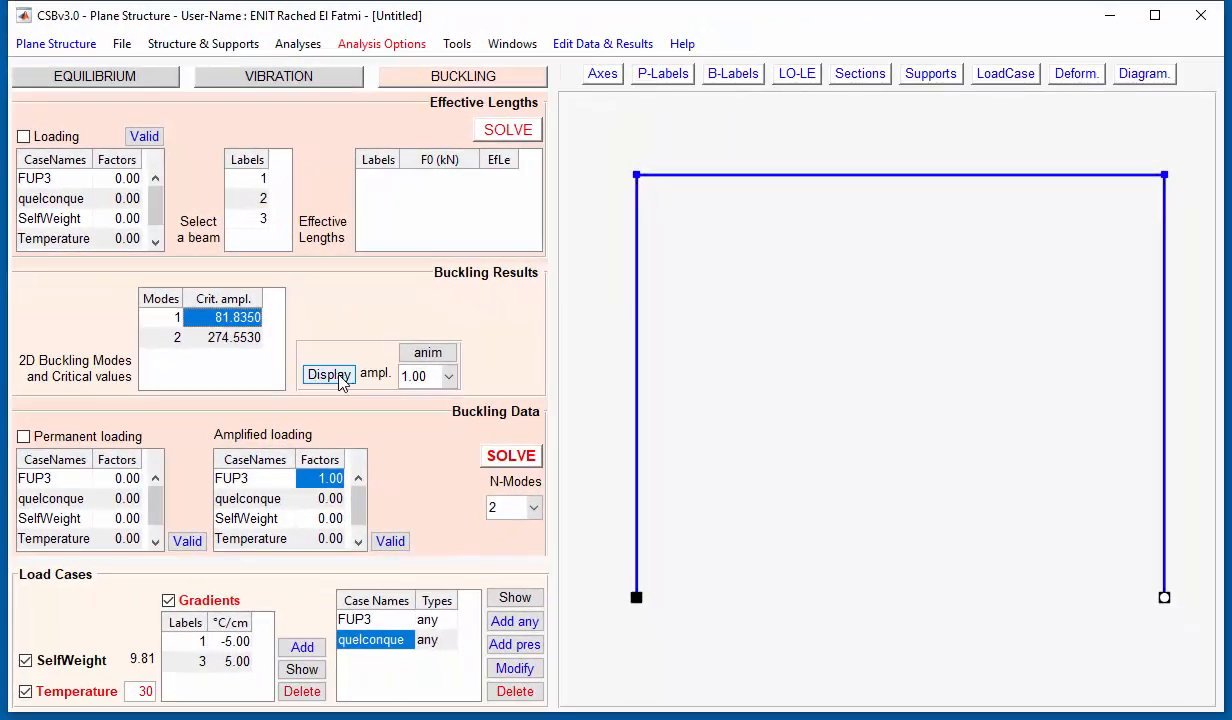
click(340, 377)
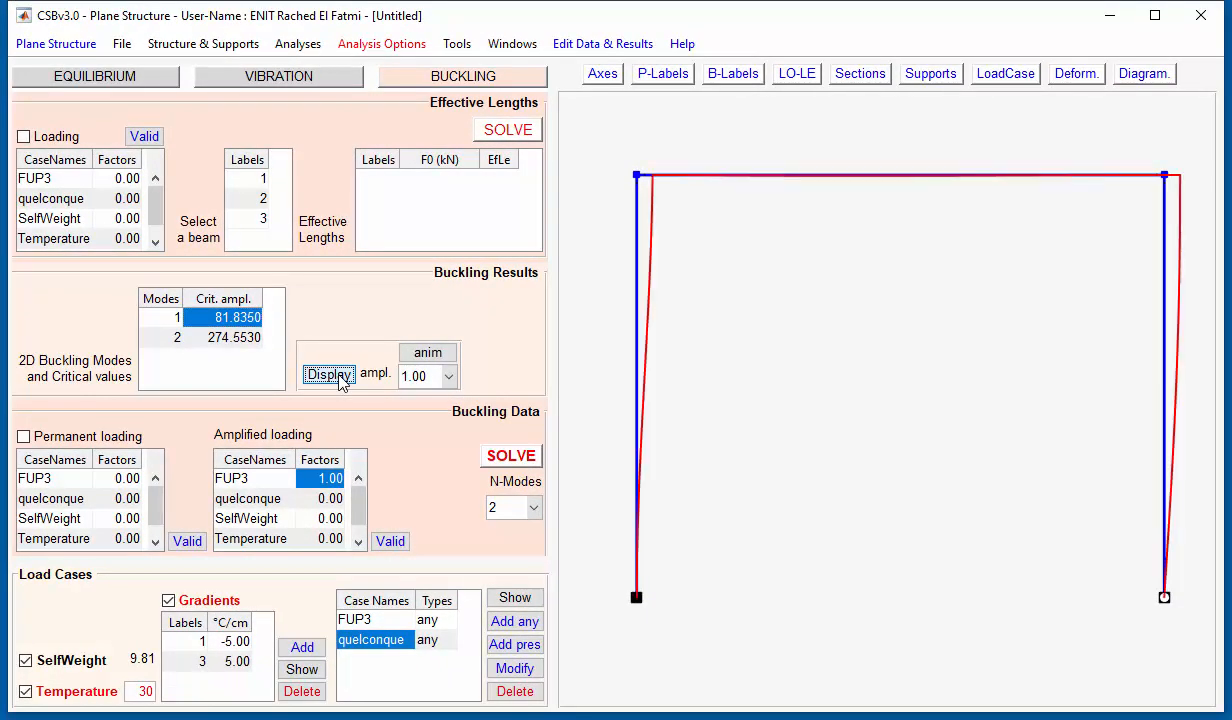
click(446, 358)
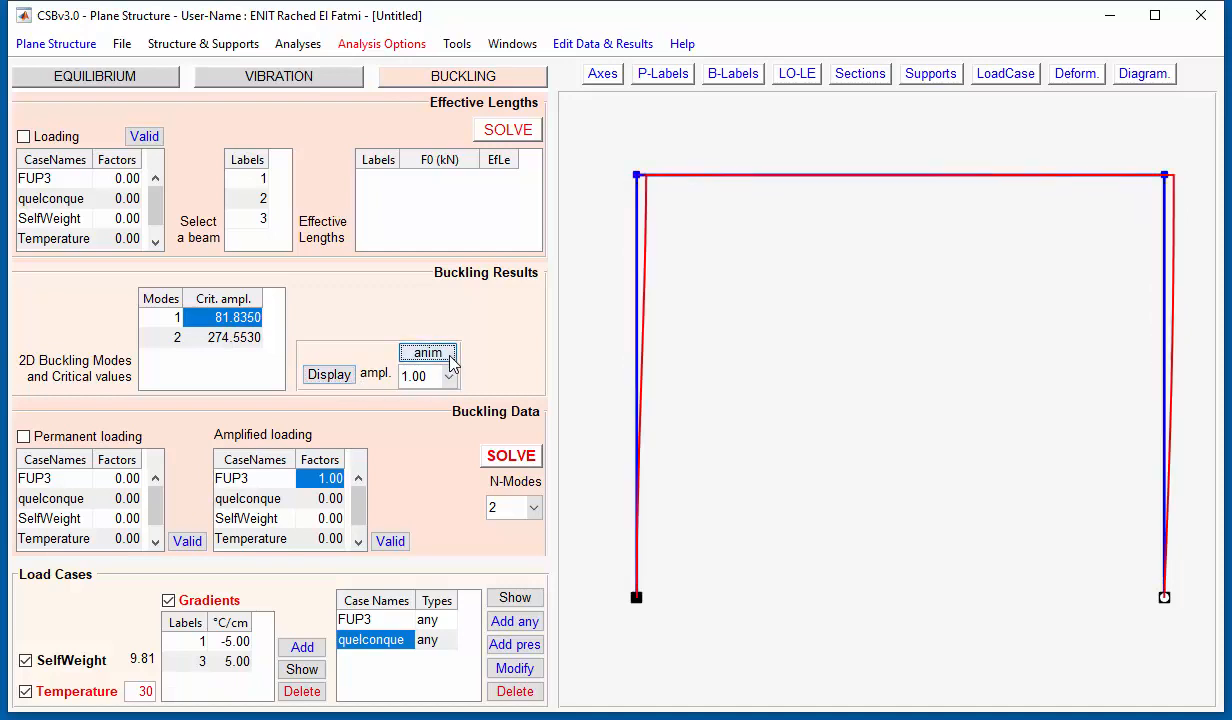
- Display buckling mode 2 of the frame, raise its display amplification to 3.00, and animate it
click(225, 337)
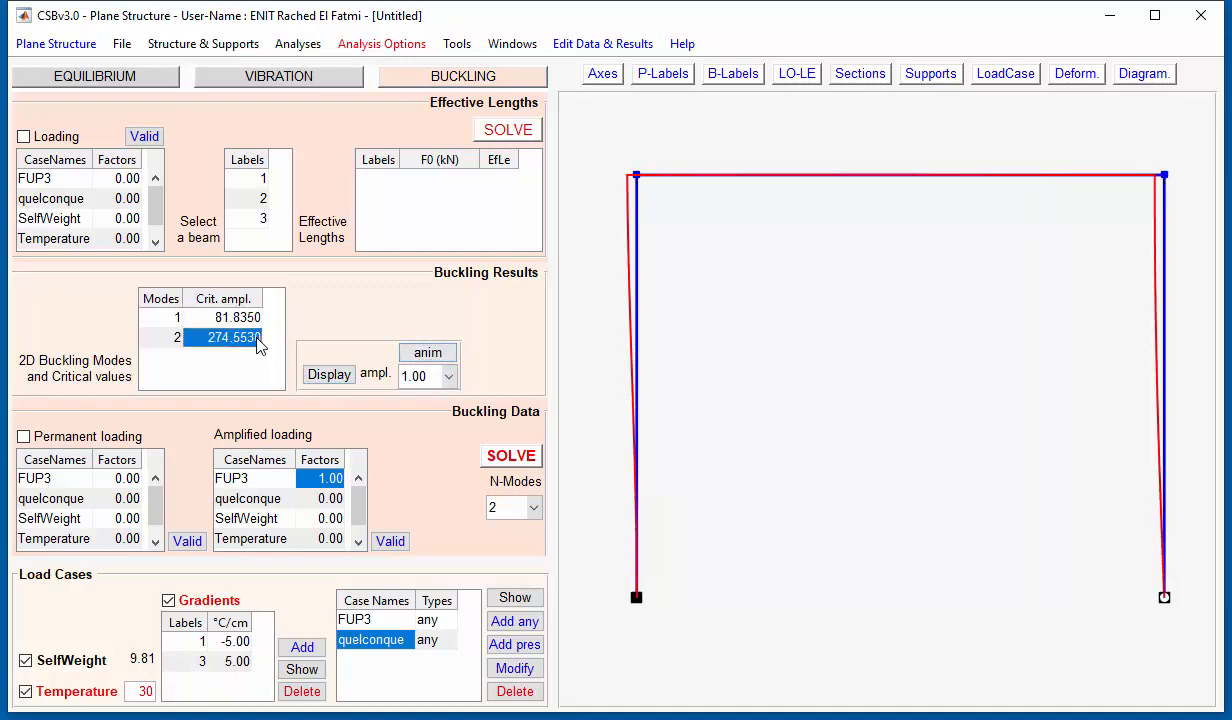
click(310, 377)
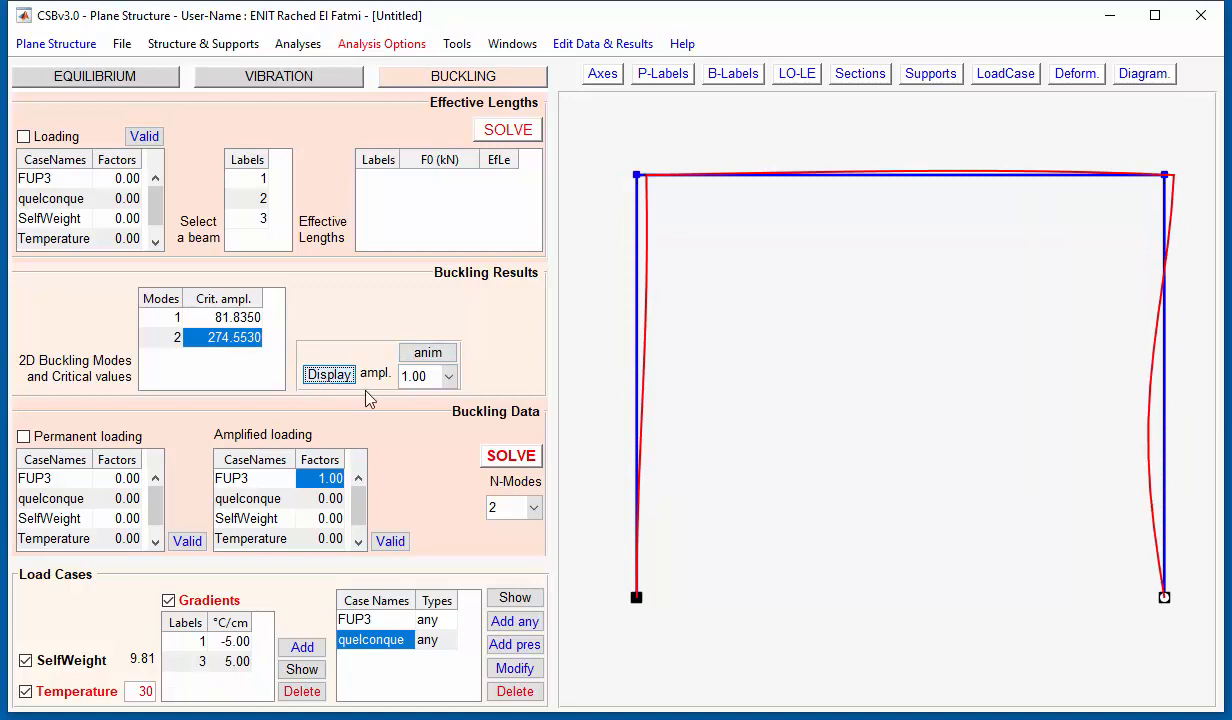
click(449, 377)
click(413, 539)
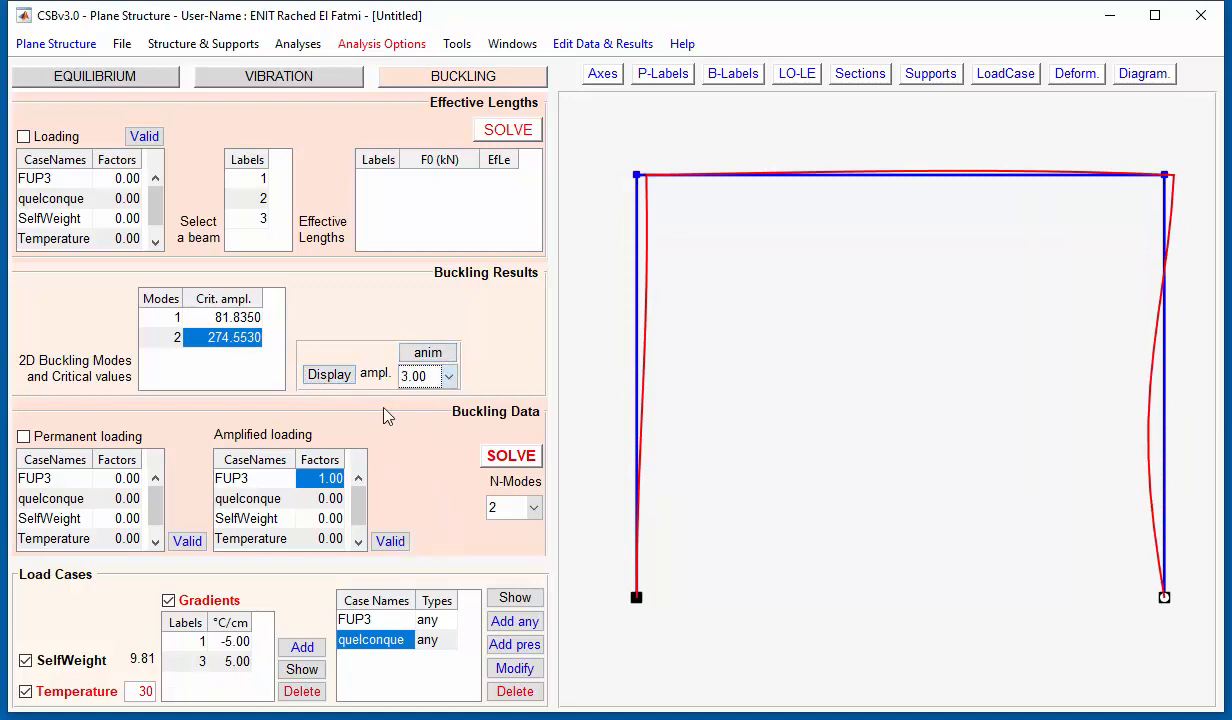
click(341, 381)
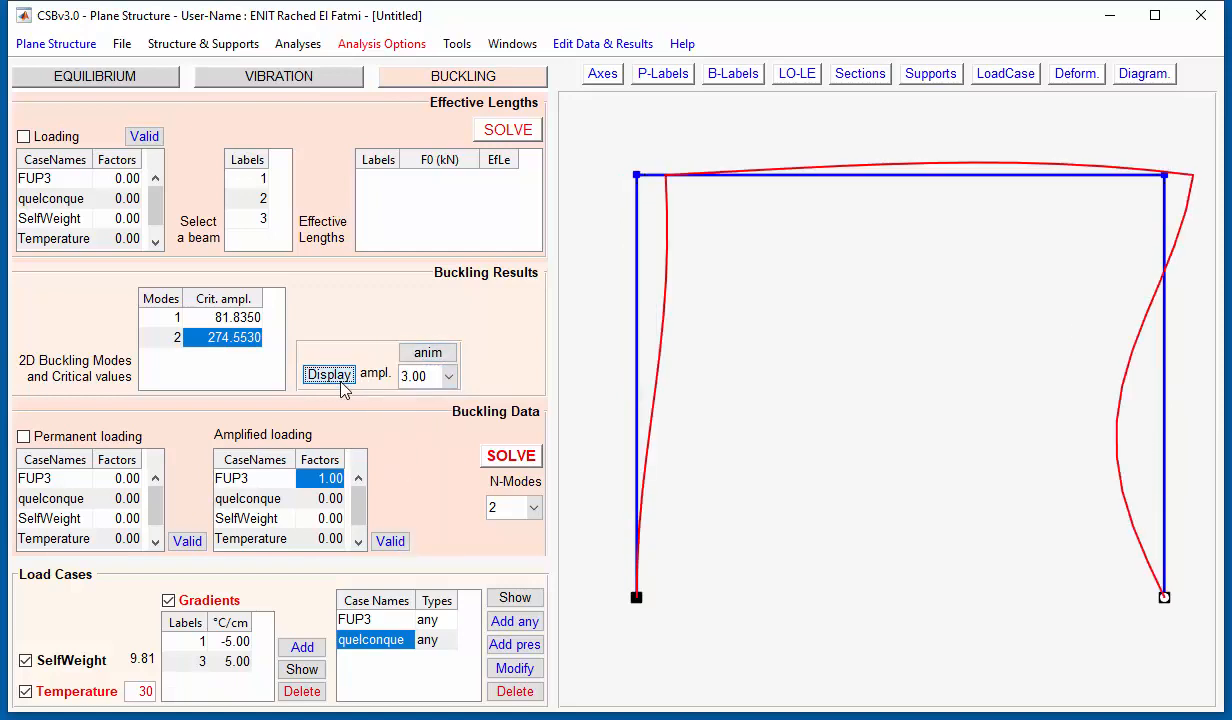
click(418, 355)
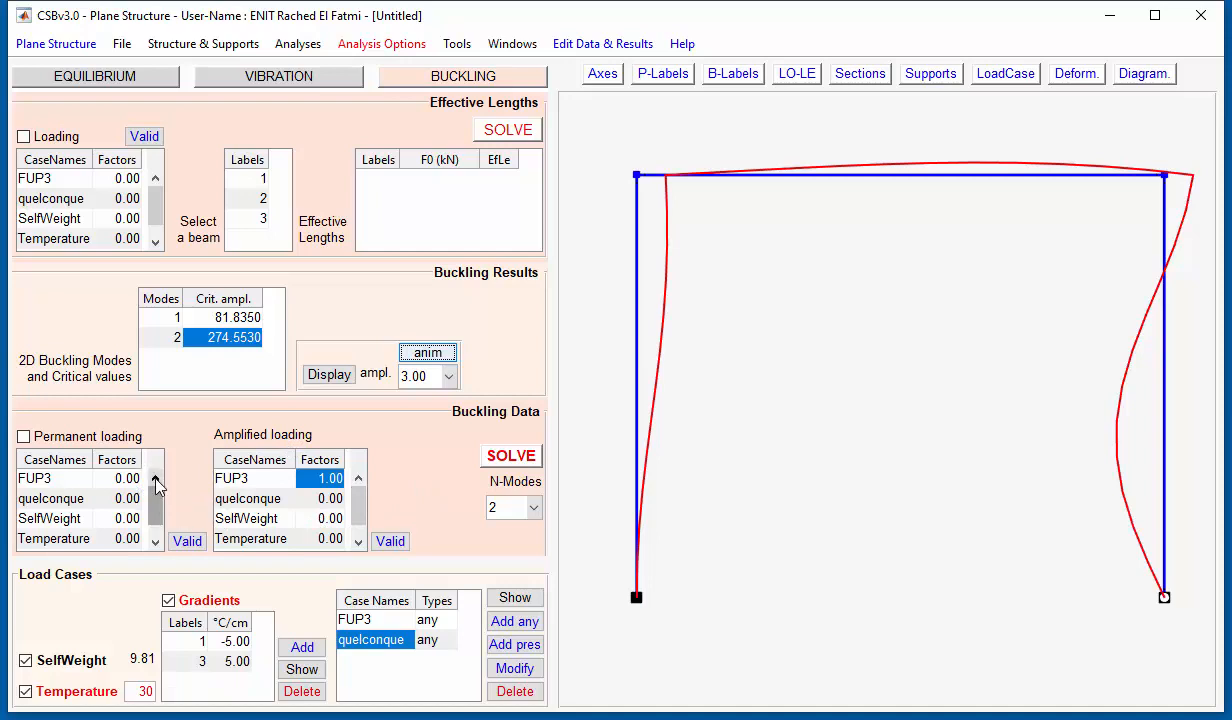
- Enable permanent loading in the buckling data, then replace the deformed shape with point and beam labels on the frame
click(23, 437)
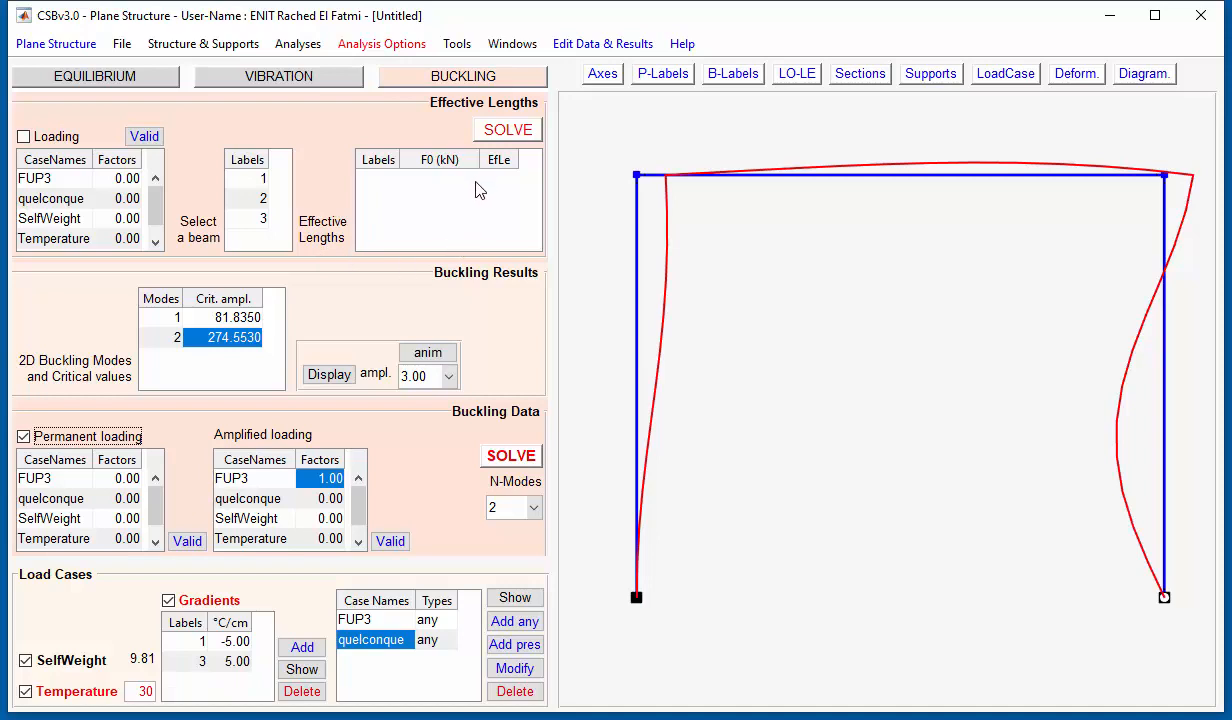
click(1074, 80)
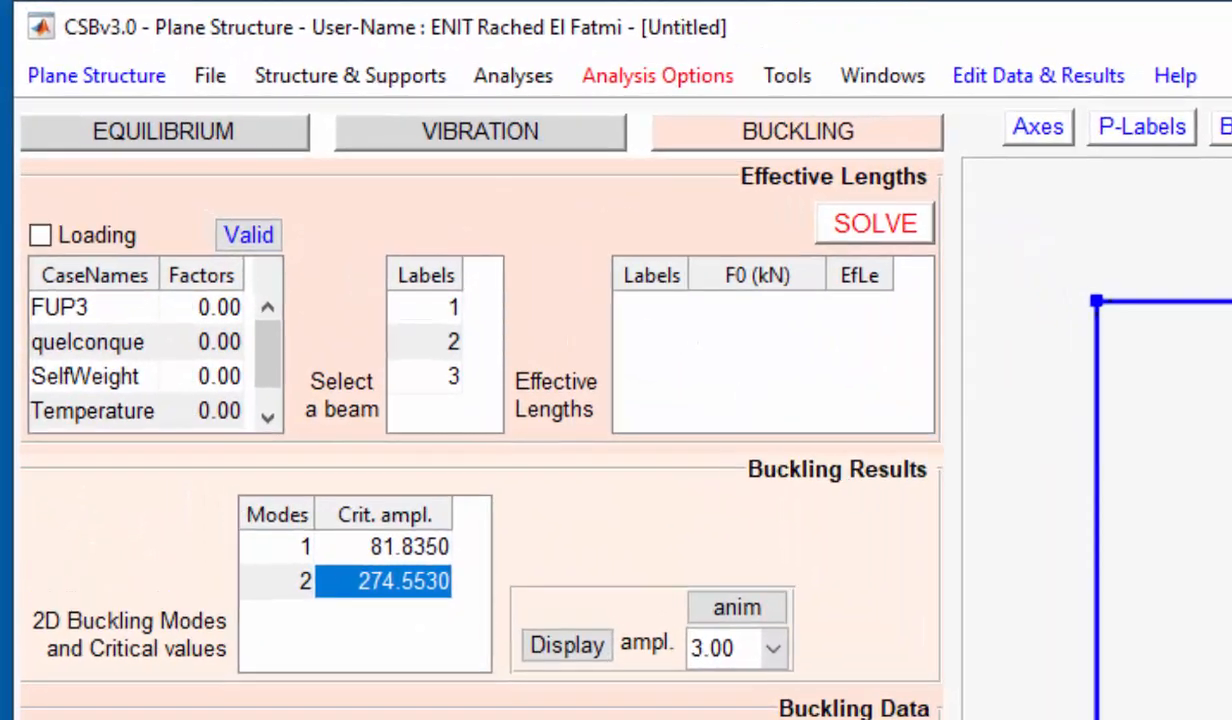
click(1103, 137)
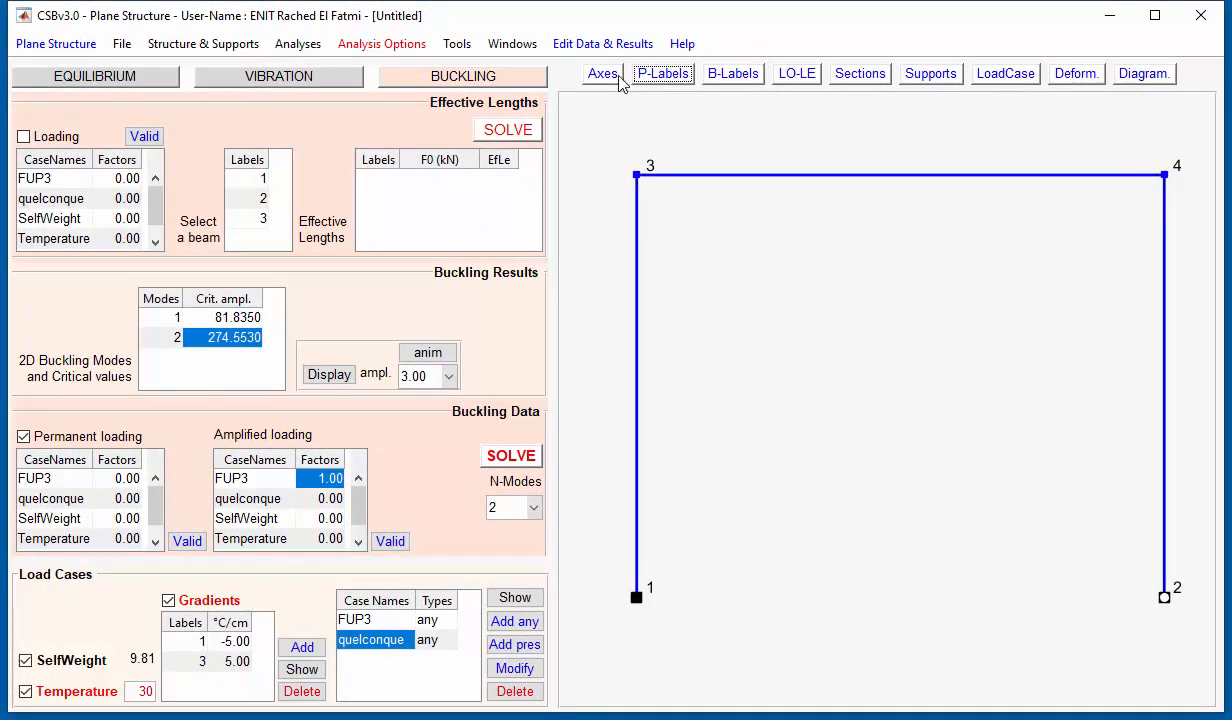
click(720, 74)
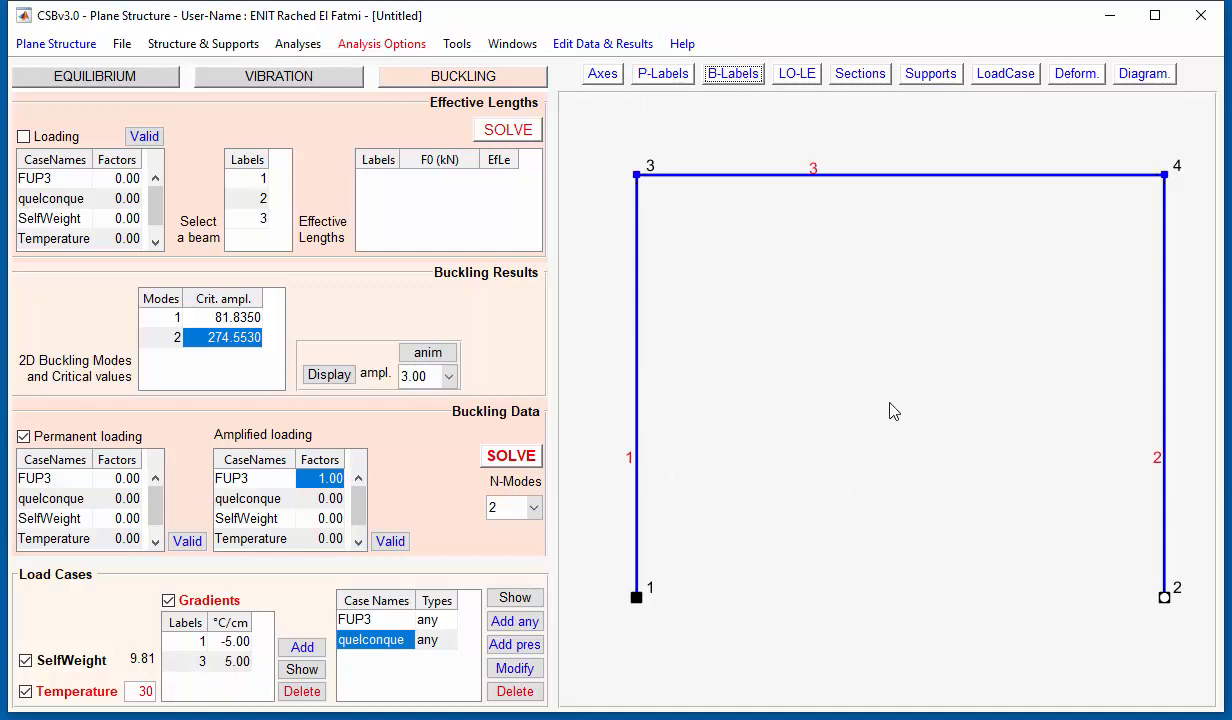
- Select beams 1 and 2 together and solve for their buckling effective lengths
click(253, 182)
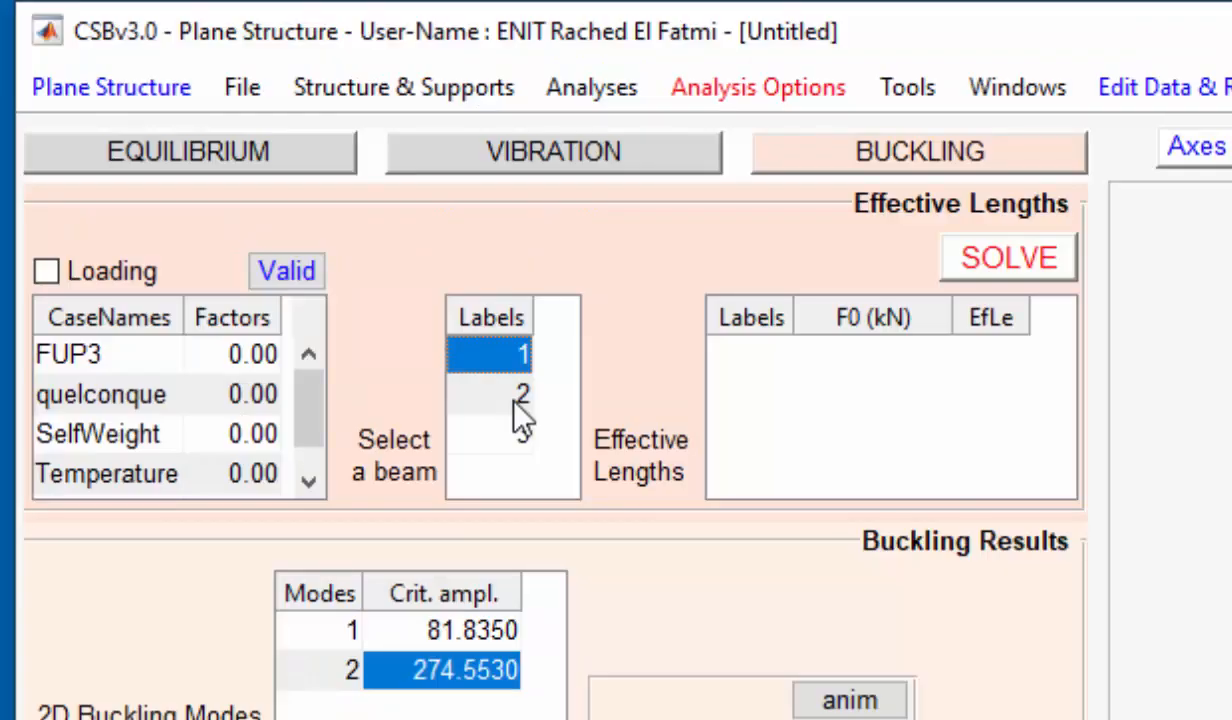
ctrl+click(514, 396)
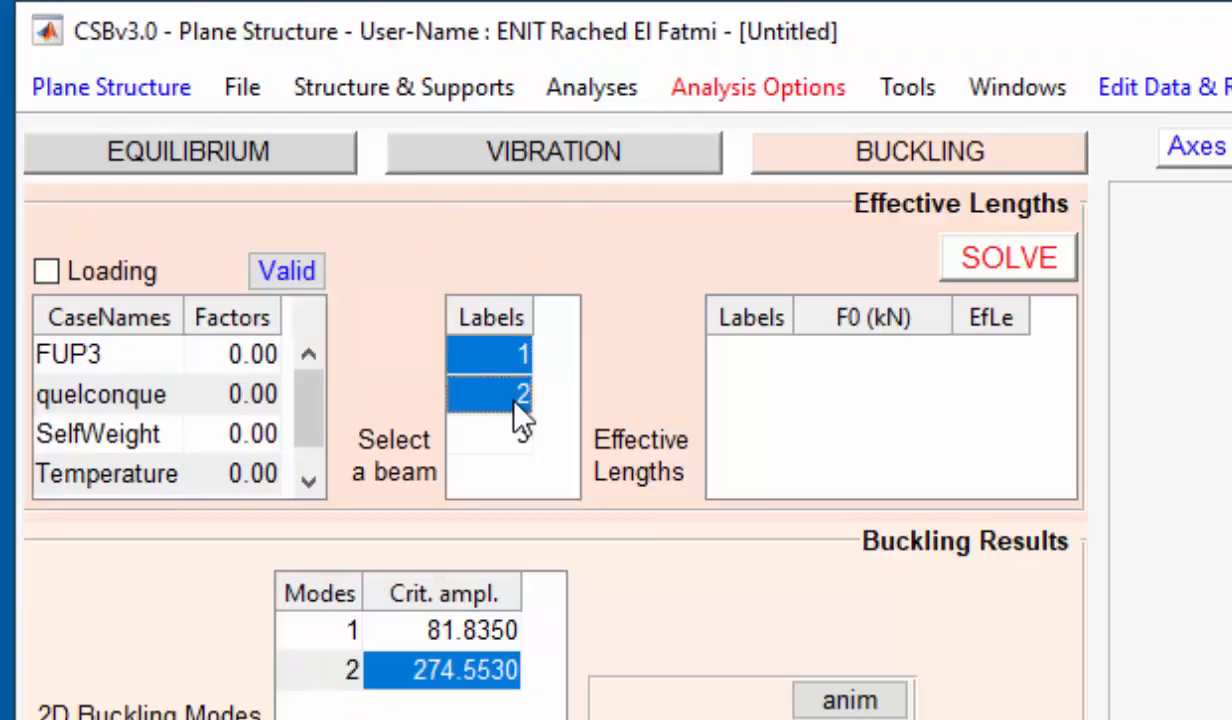
click(985, 276)
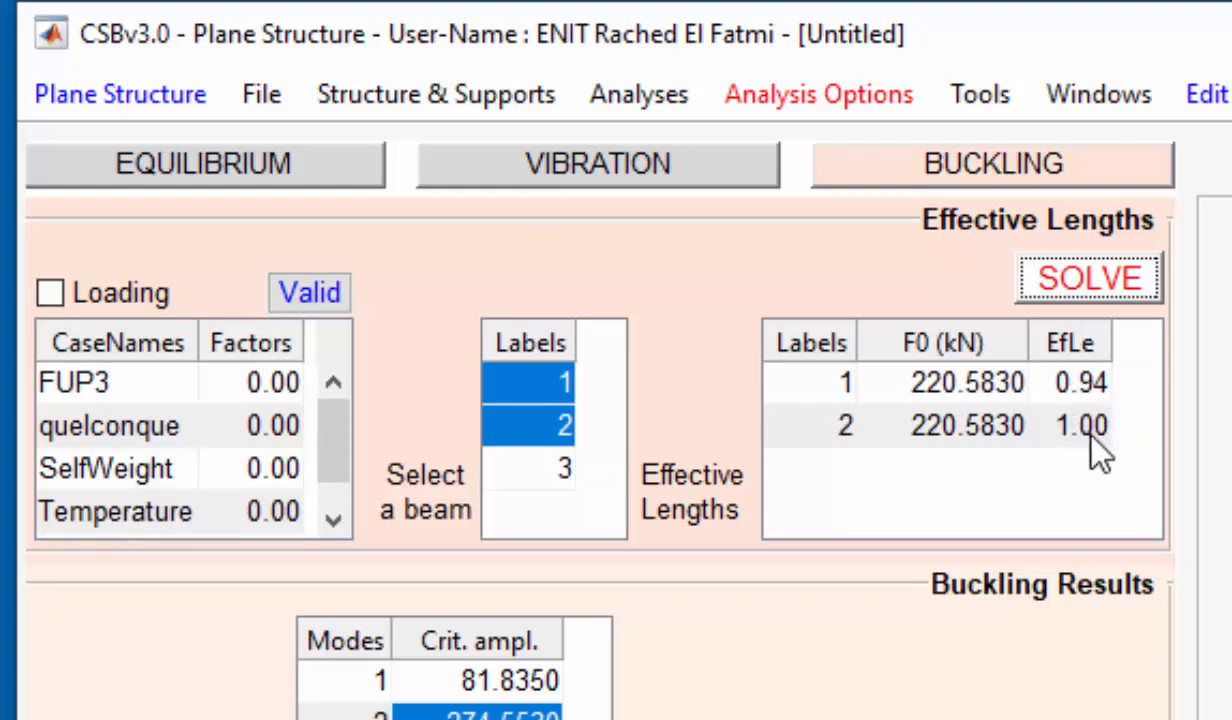
- Solve for the effective length of beam 3 and enable the loading option of the effective-length analysis
click(541, 470)
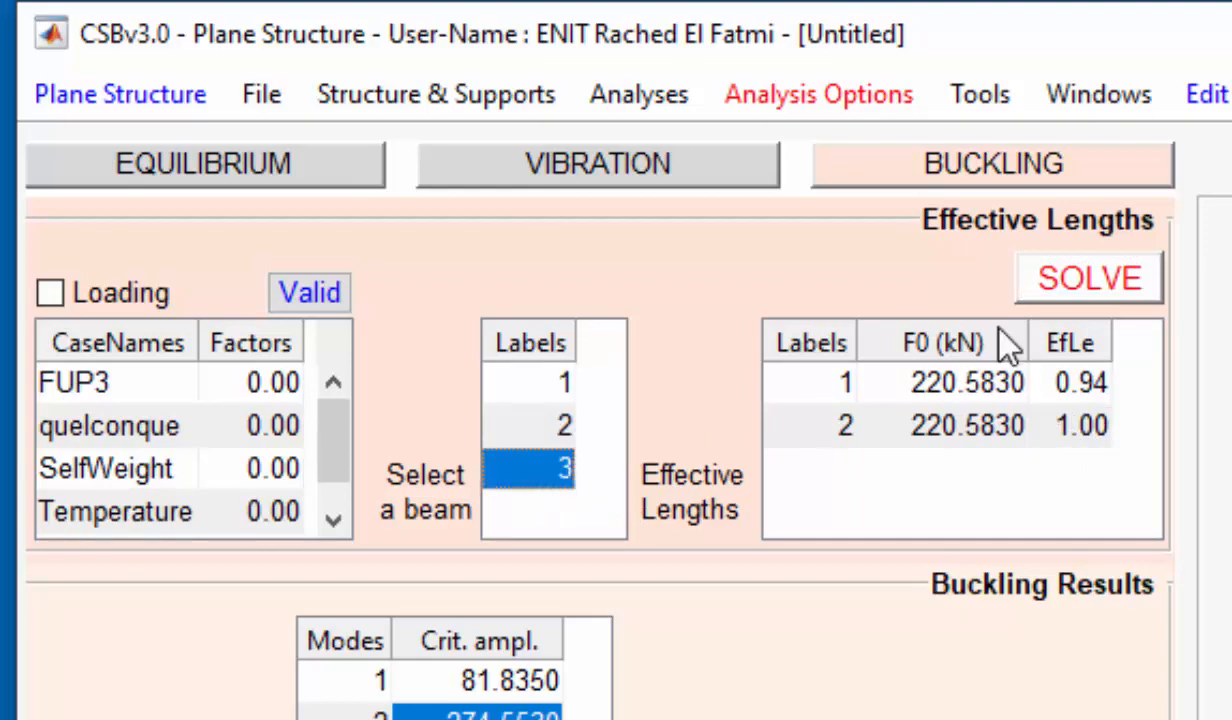
click(1078, 280)
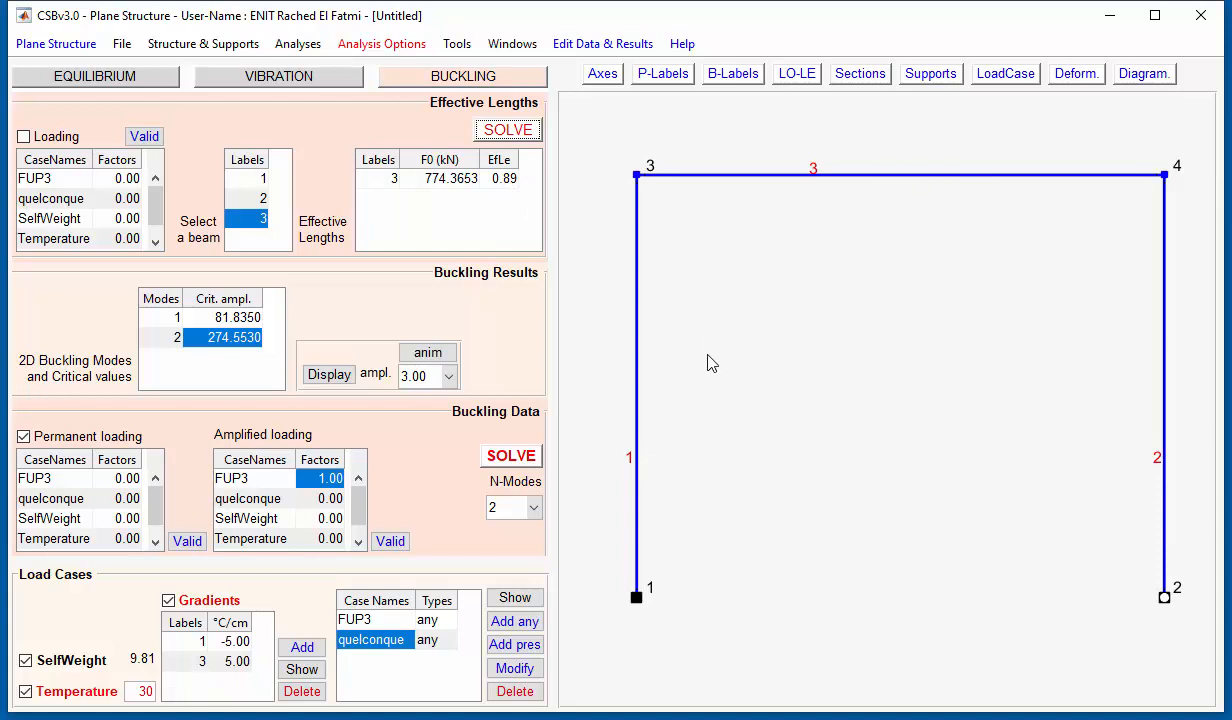
click(24, 137)
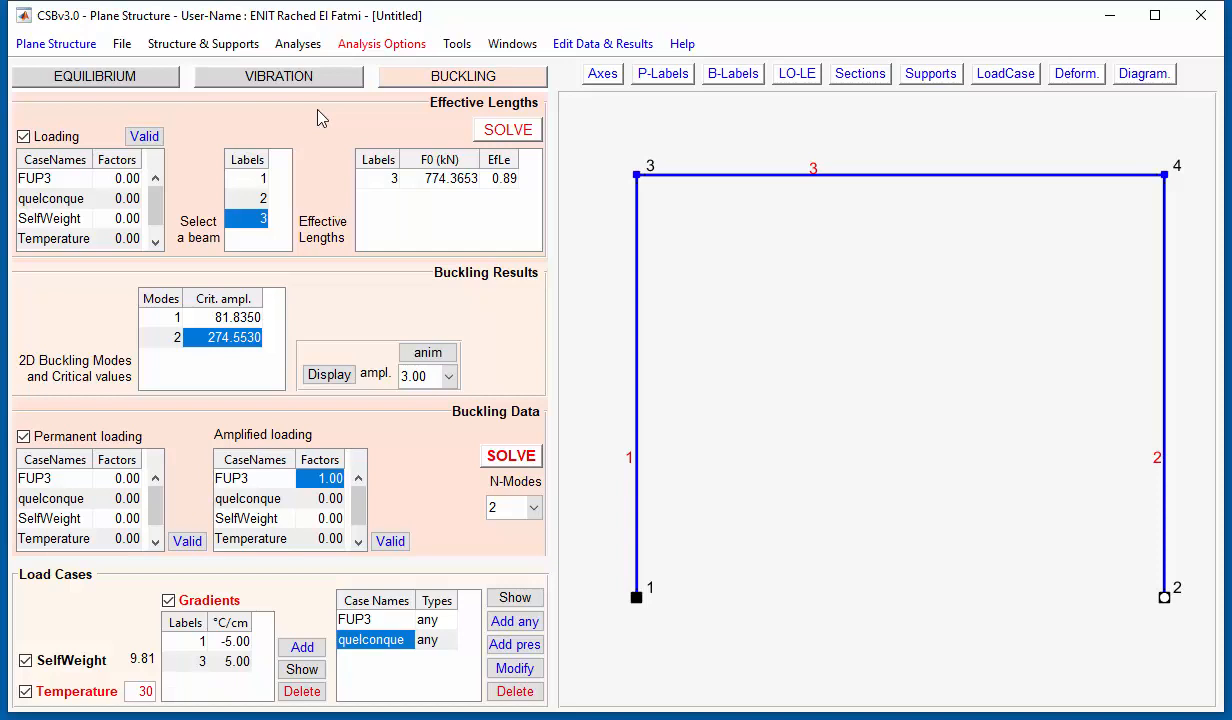
- Review the structure definition and the stored equilibrium, vibration and buckling results
click(218, 46)
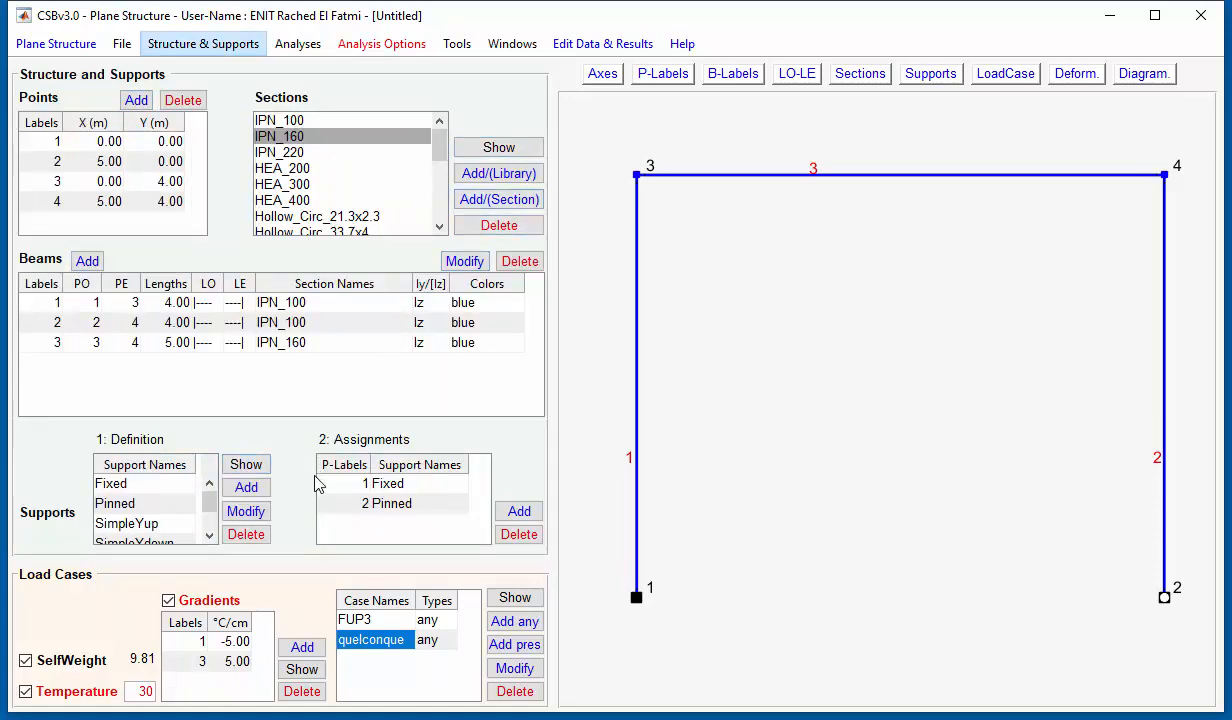
click(297, 45)
click(137, 82)
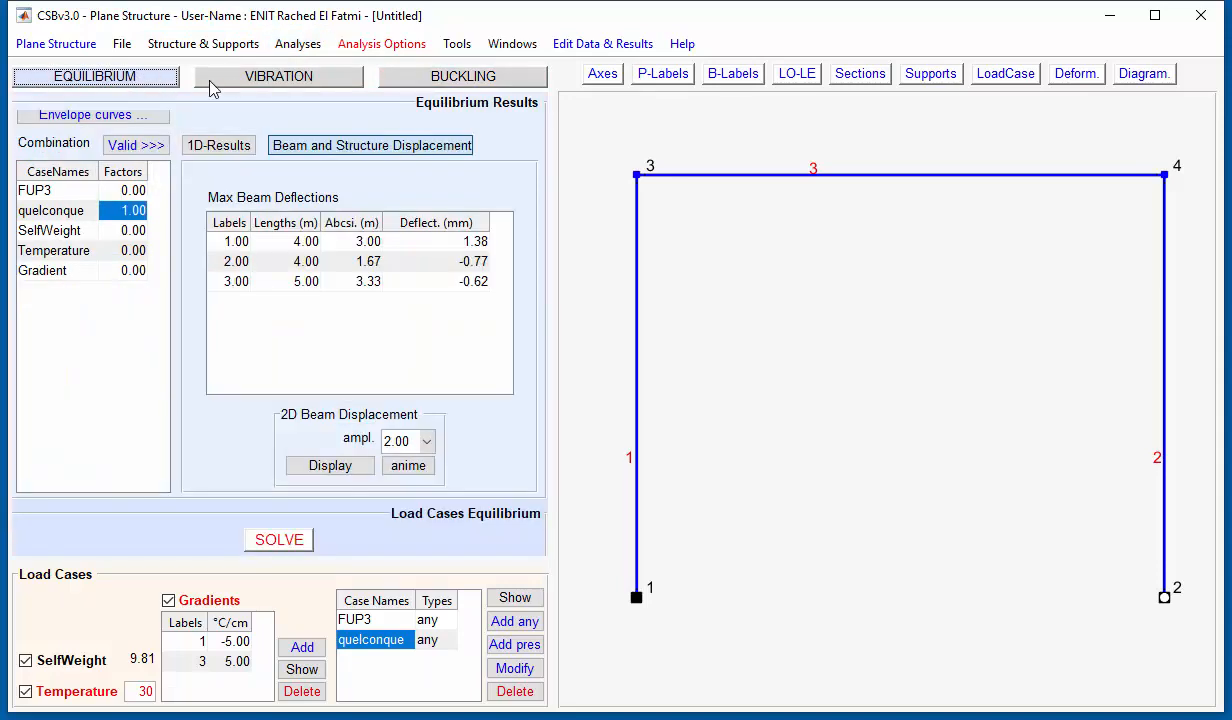
click(256, 80)
click(382, 84)
click(210, 80)
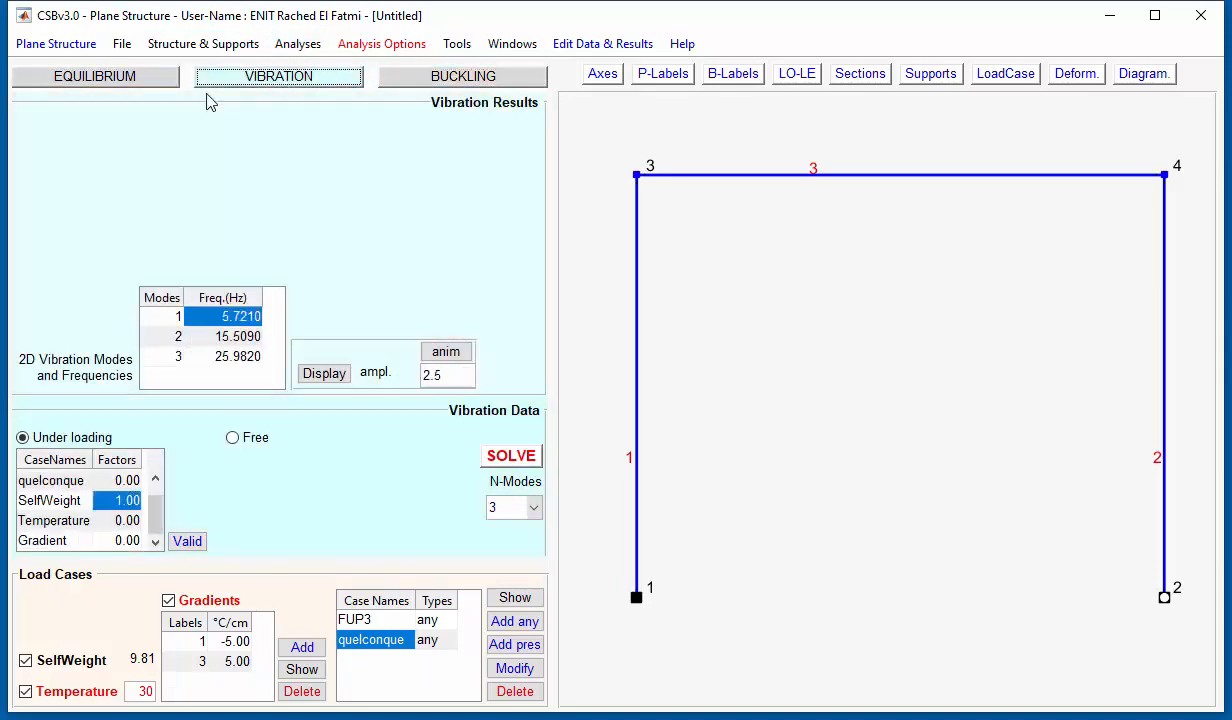
click(143, 76)
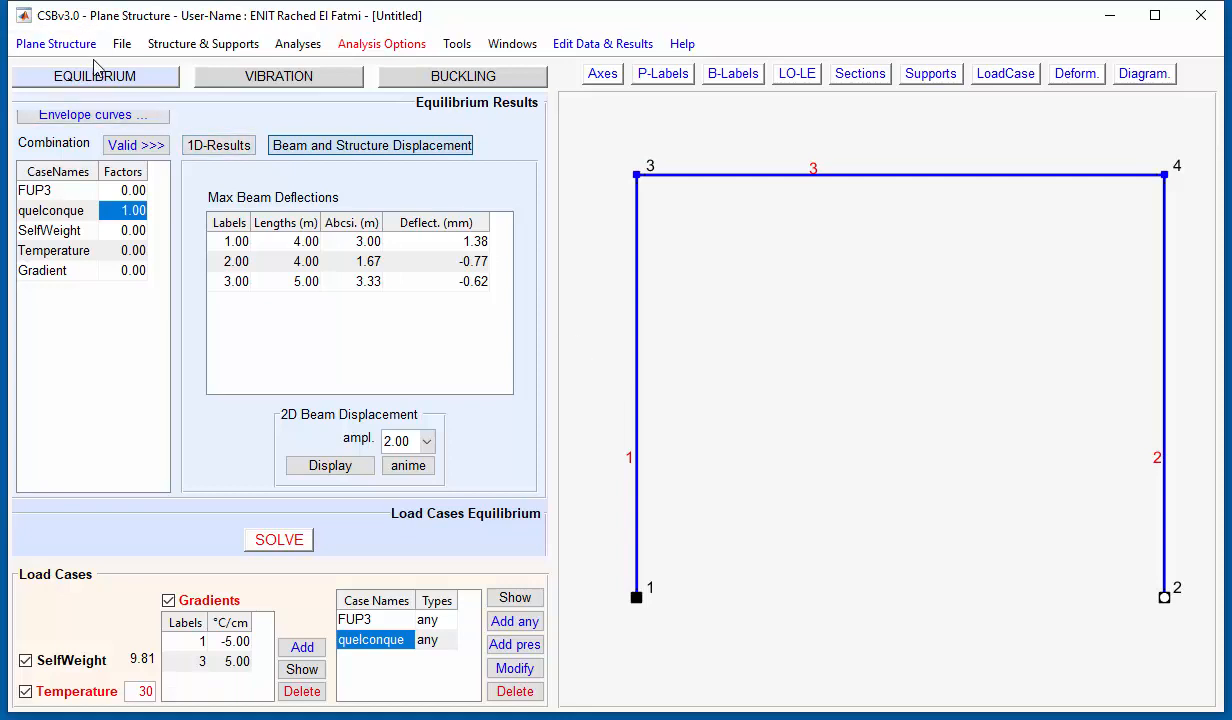
- Delete the Fixed support assigned to point 1, accepting the loss of the existing results
click(153, 45)
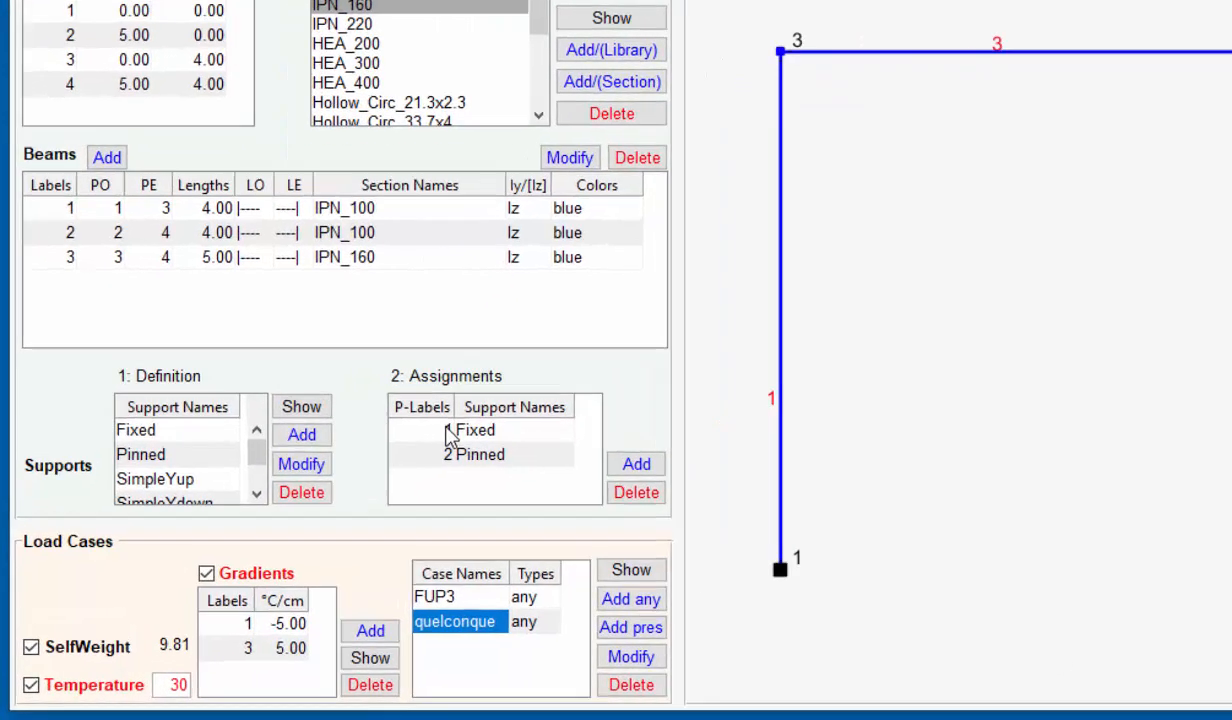
click(366, 484)
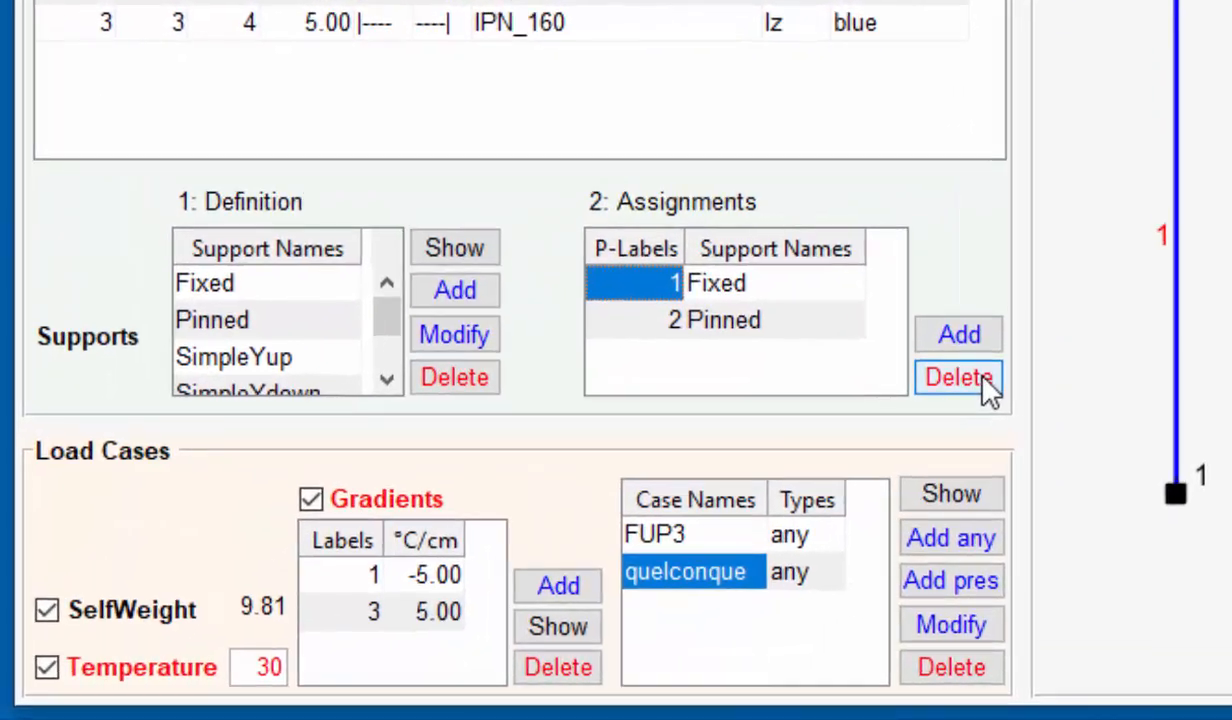
click(975, 380)
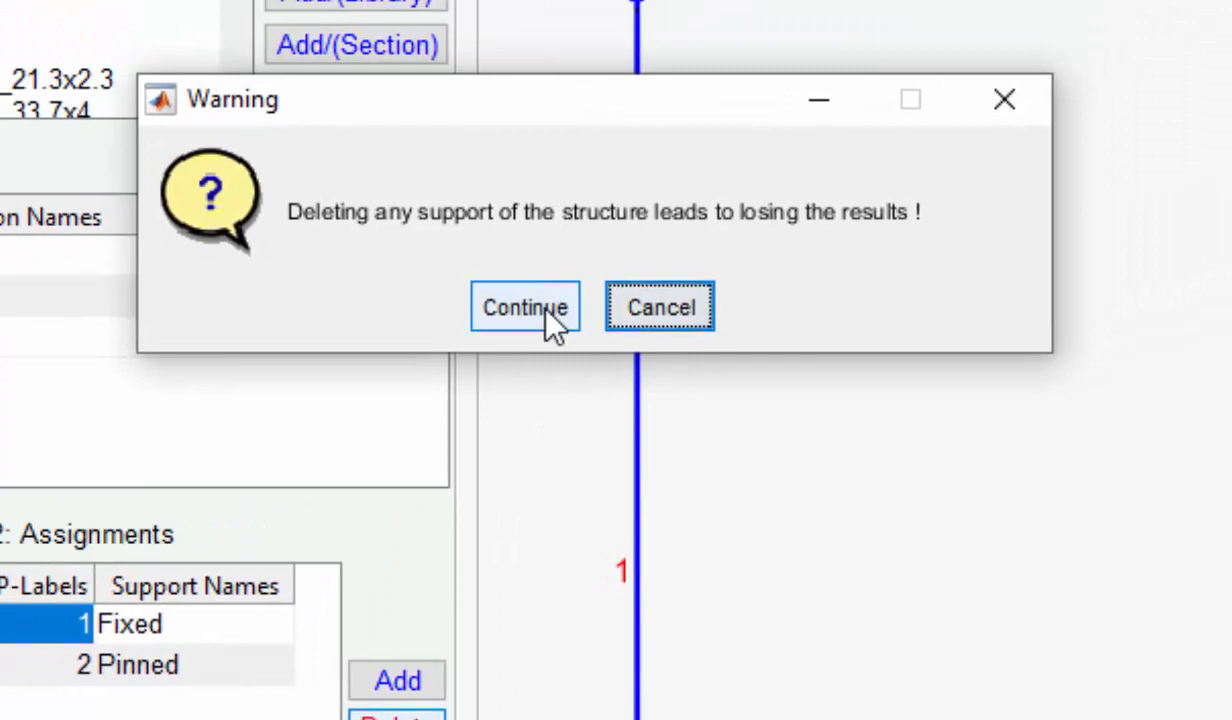
click(546, 310)
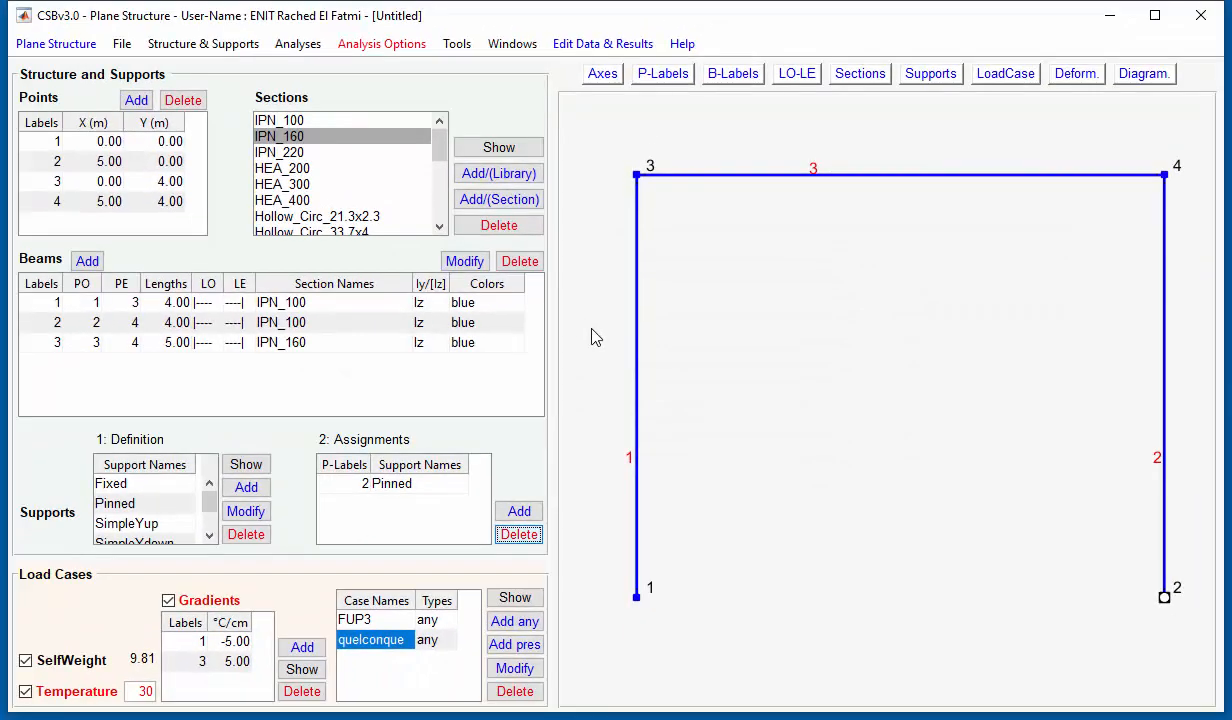
- Assign a Pinned support to point 1
click(519, 511)
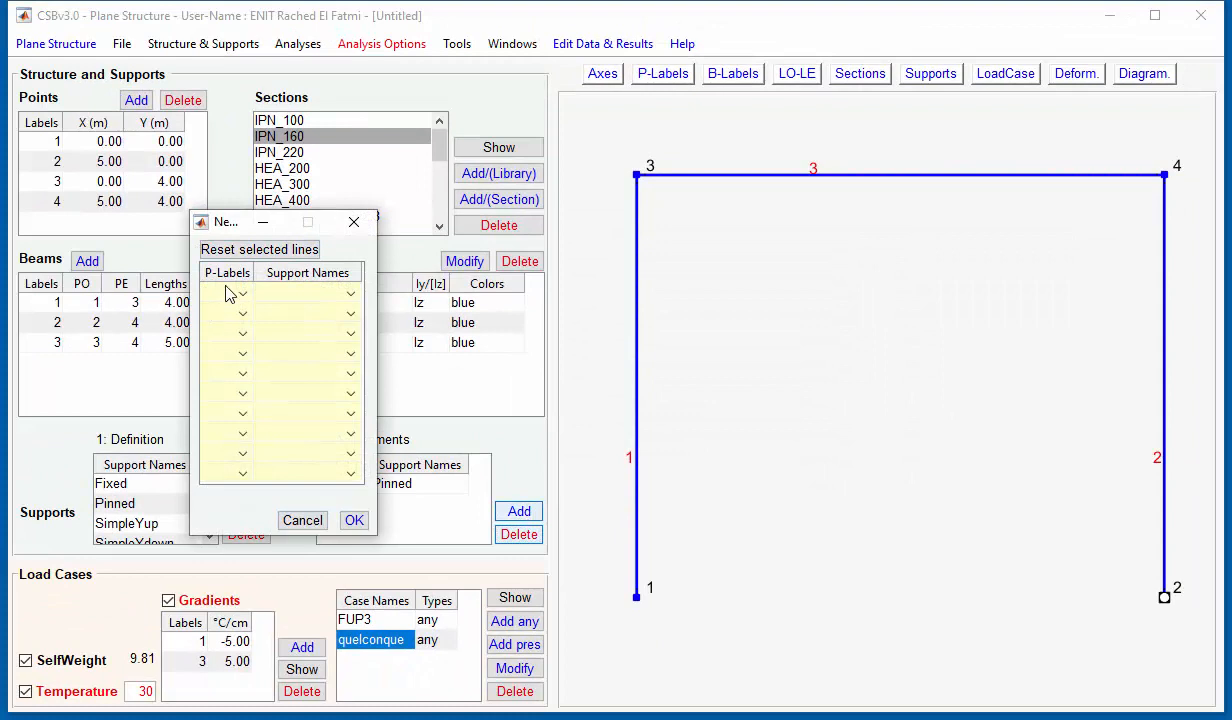
click(231, 293)
click(231, 309)
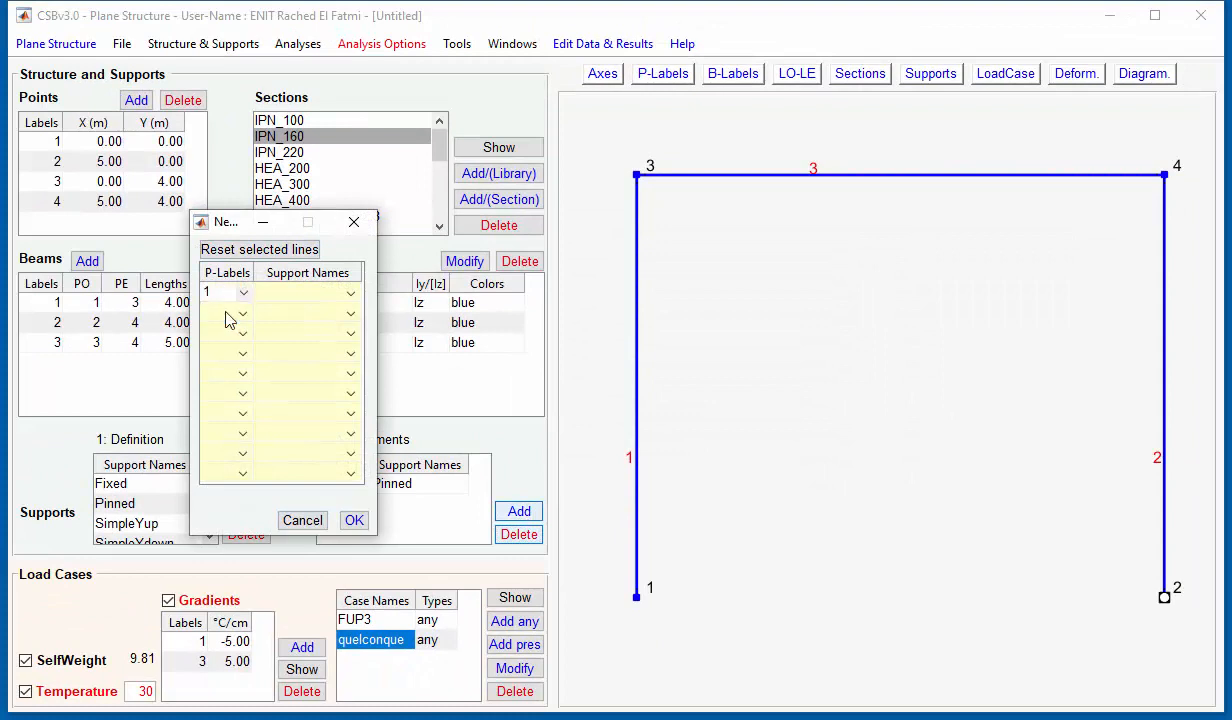
click(281, 300)
click(278, 334)
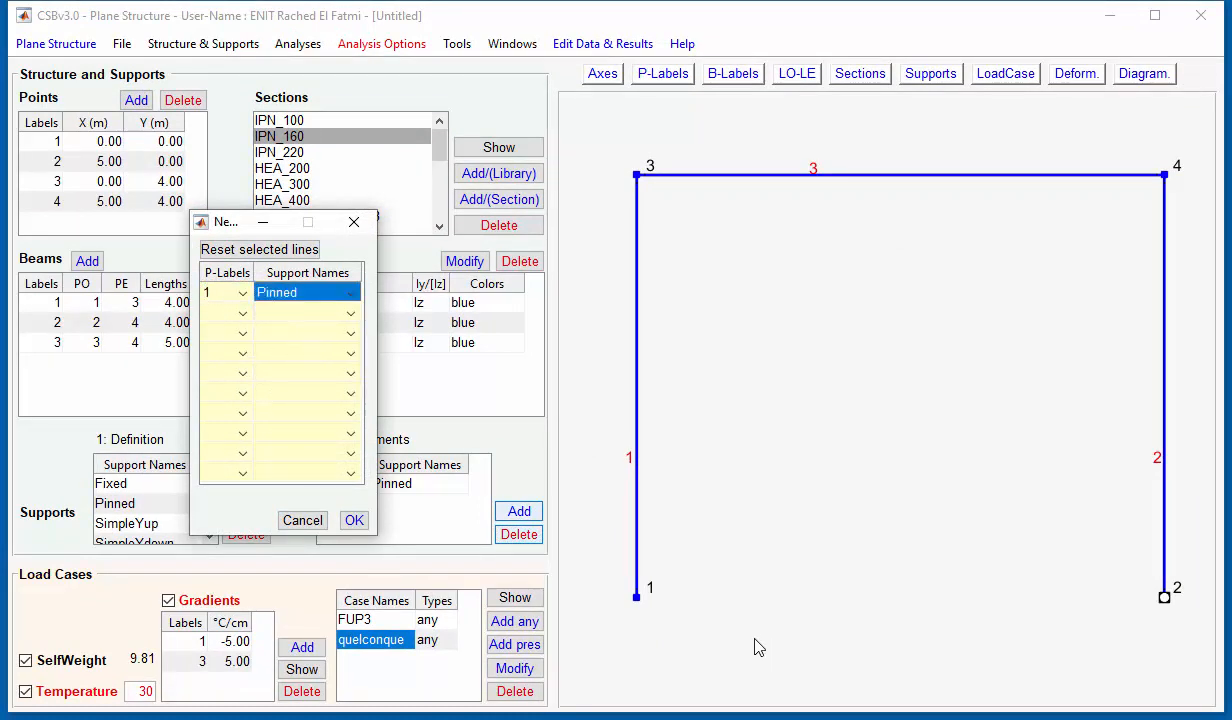
click(353, 521)
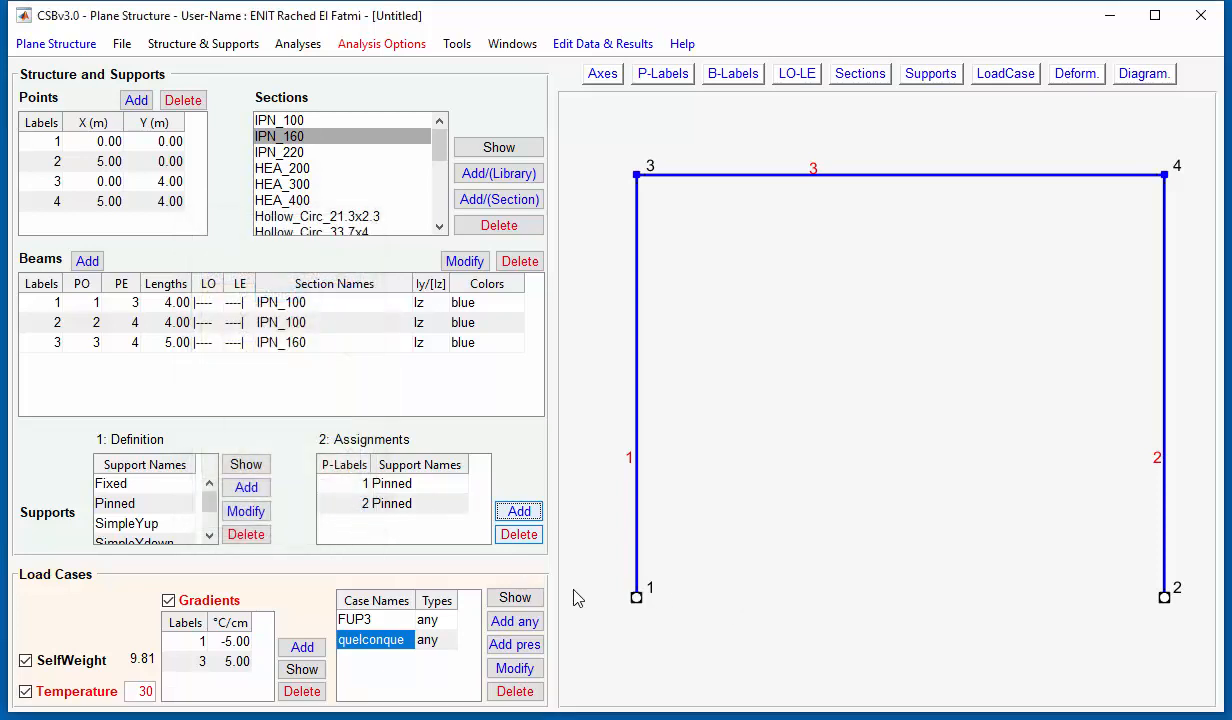
- Solve the load cases equilibrium for the modified frame and validate a combination with a quelconque factor of 1
click(217, 48)
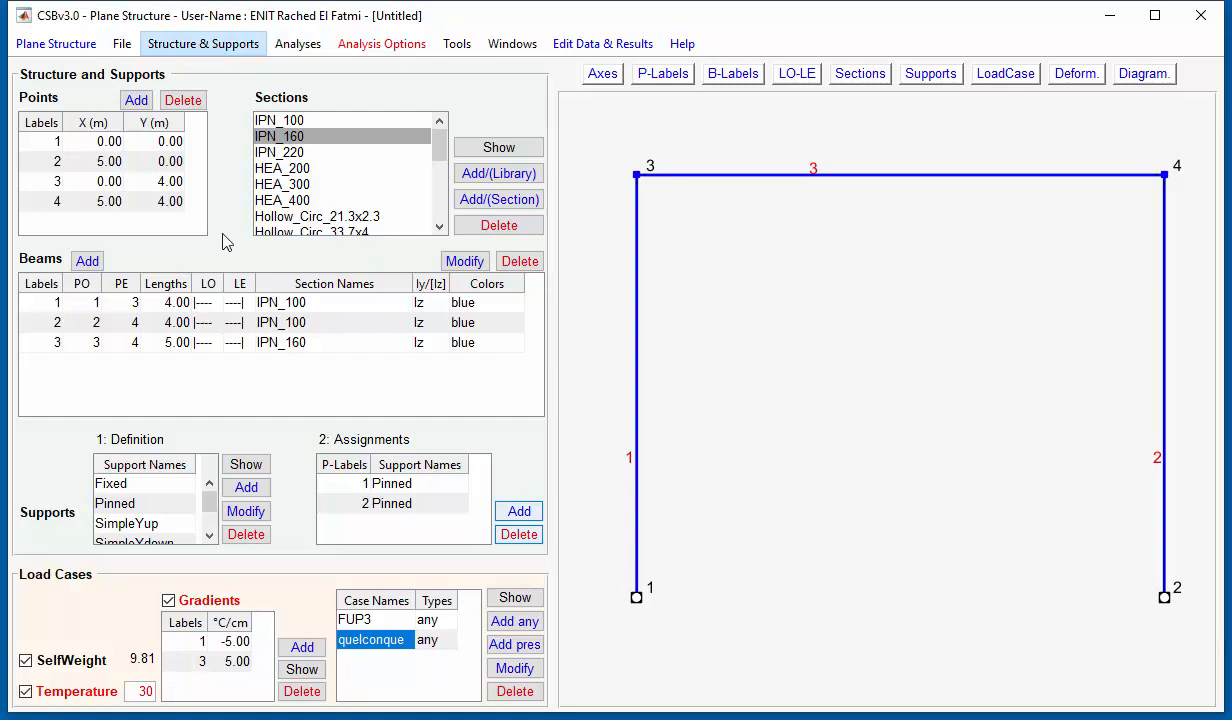
click(299, 45)
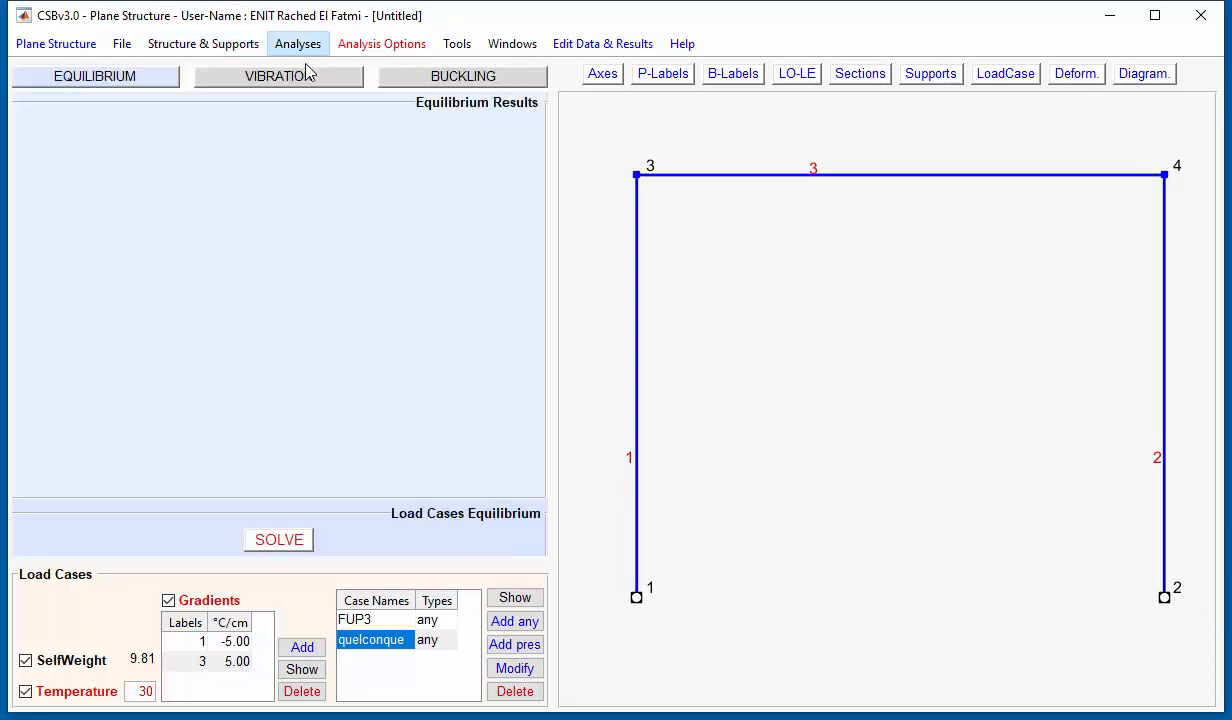
click(290, 541)
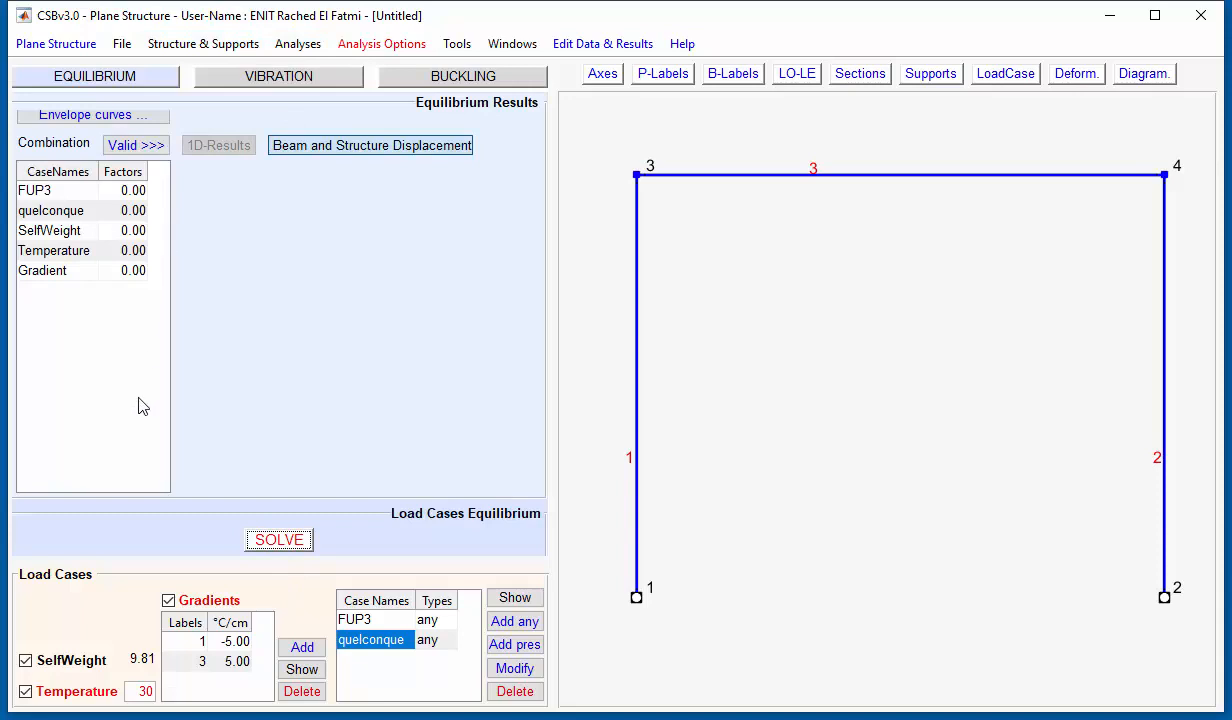
click(108, 210)
text(1)
click(135, 145)
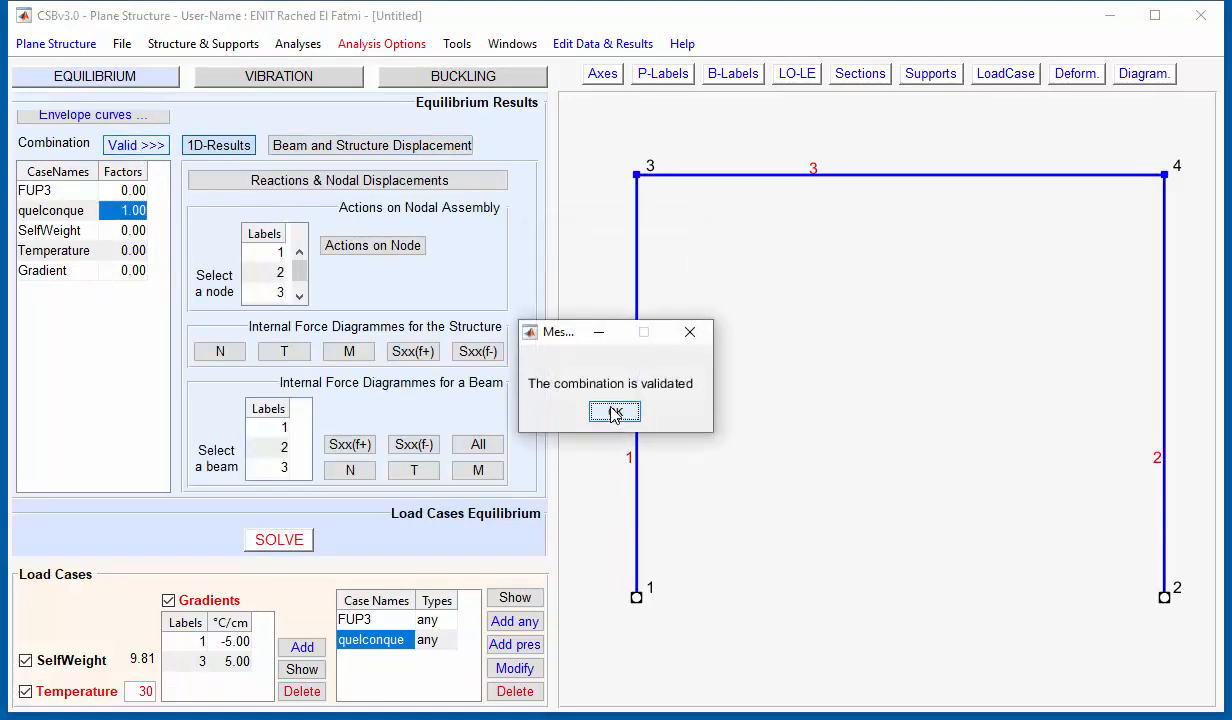
click(614, 412)
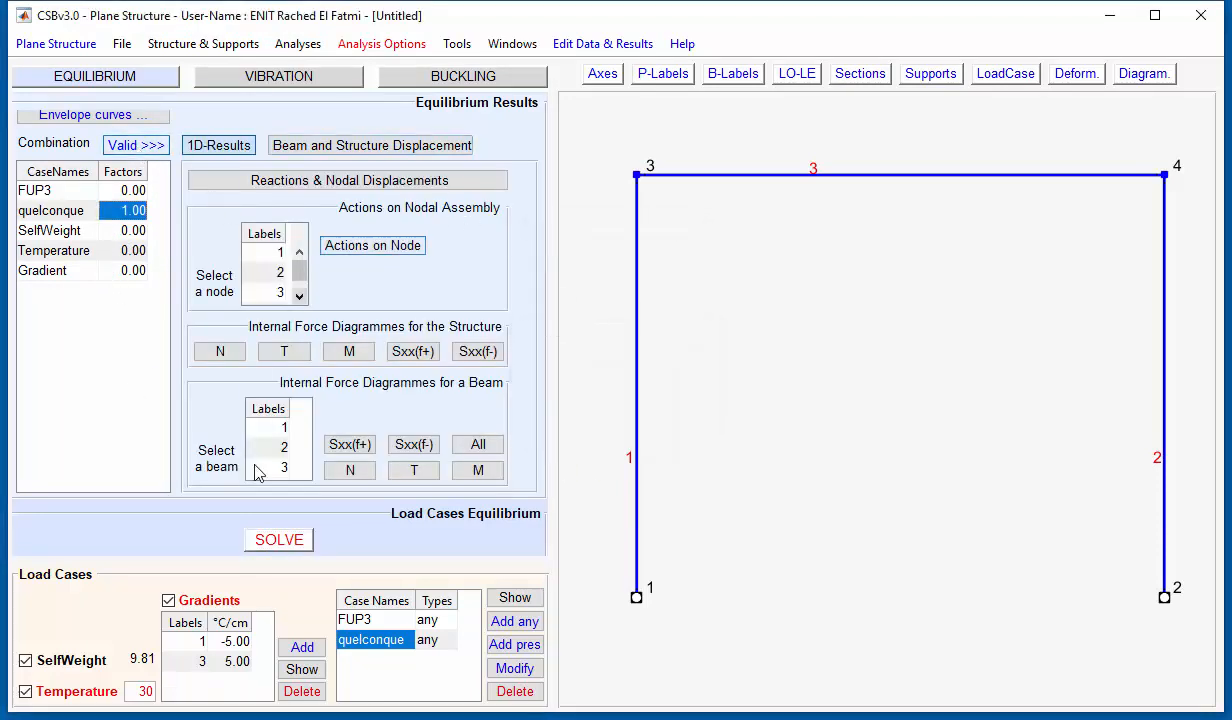
- Display the structure's bending moment, shear force, normal force, and Sxx(f+) and Sxx(f-) axial stress diagrams in turn
click(366, 355)
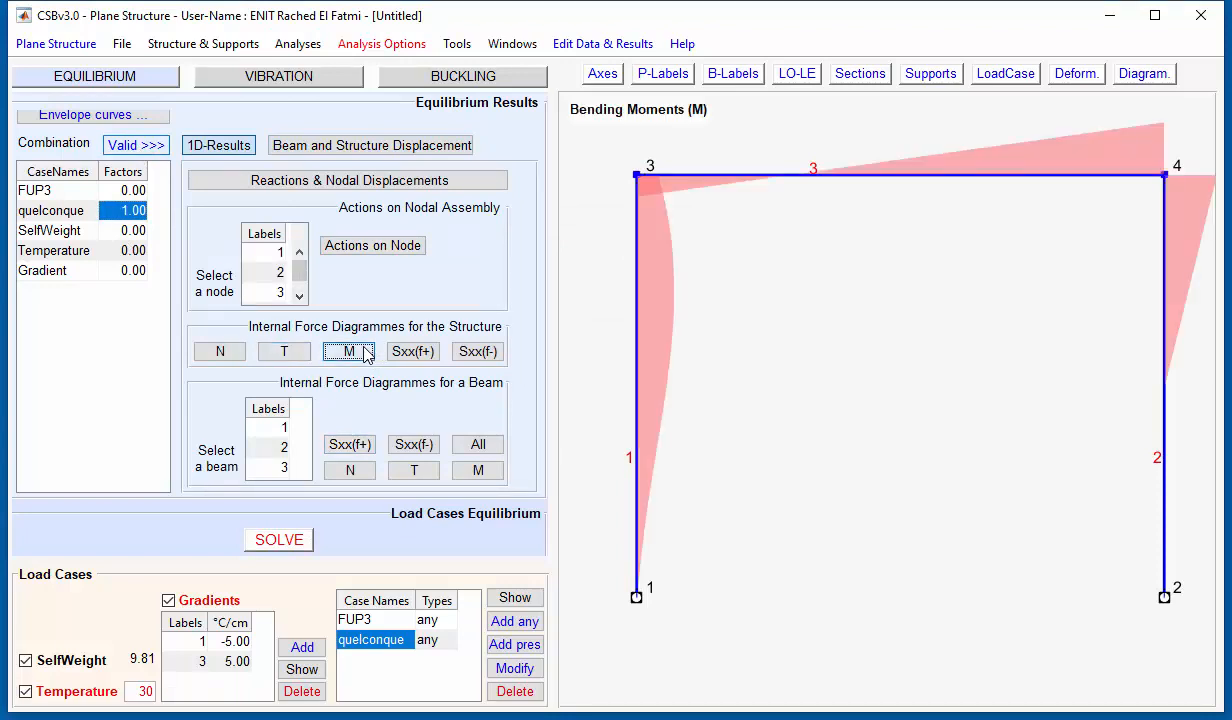
click(288, 351)
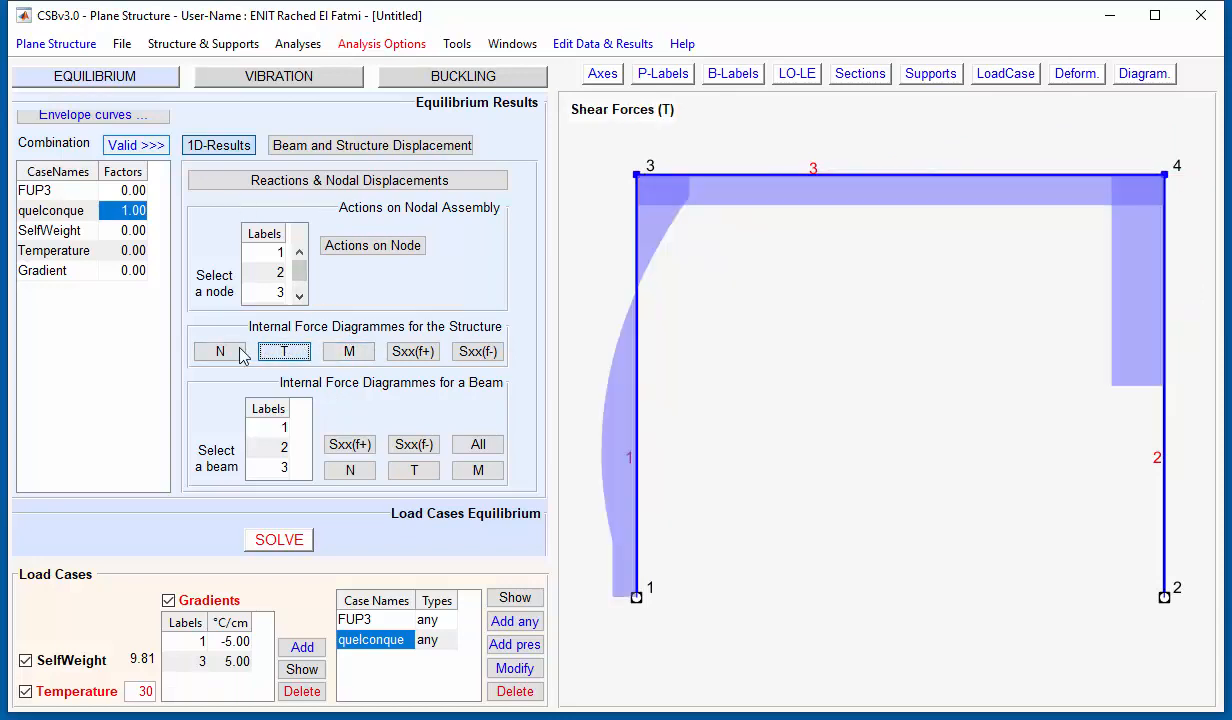
click(240, 354)
click(426, 353)
click(462, 358)
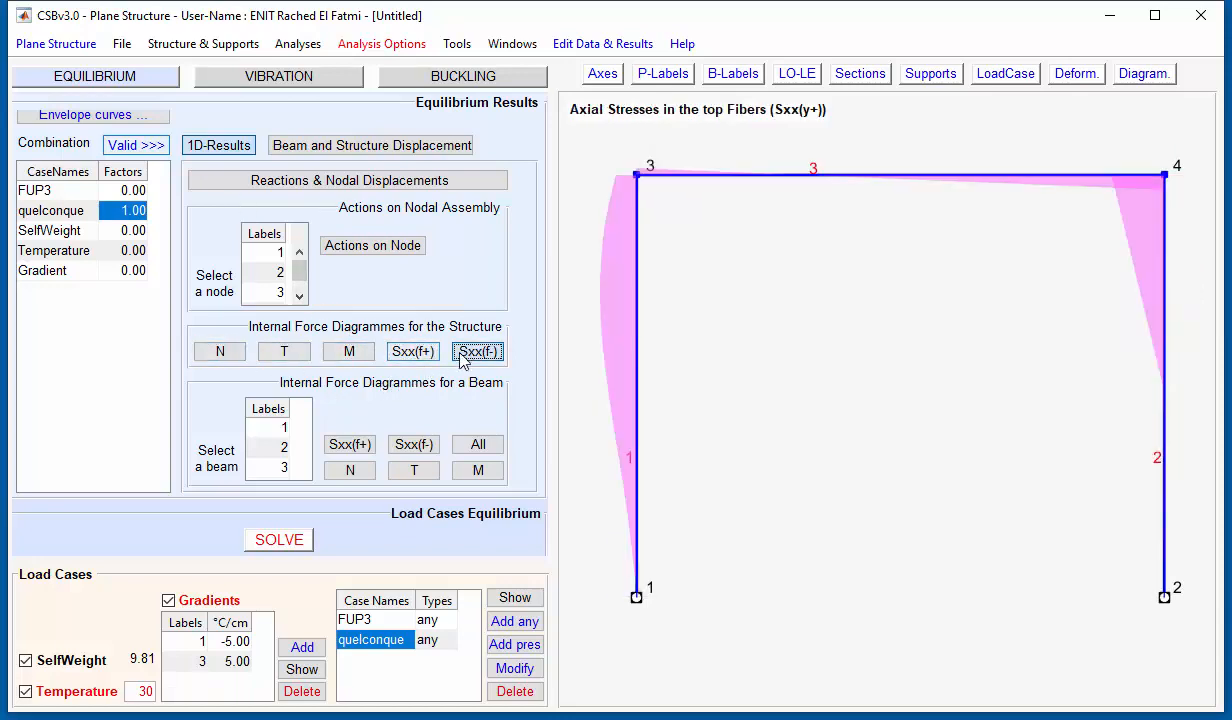
- Solve the free vibration of the frame for 1 mode
click(325, 82)
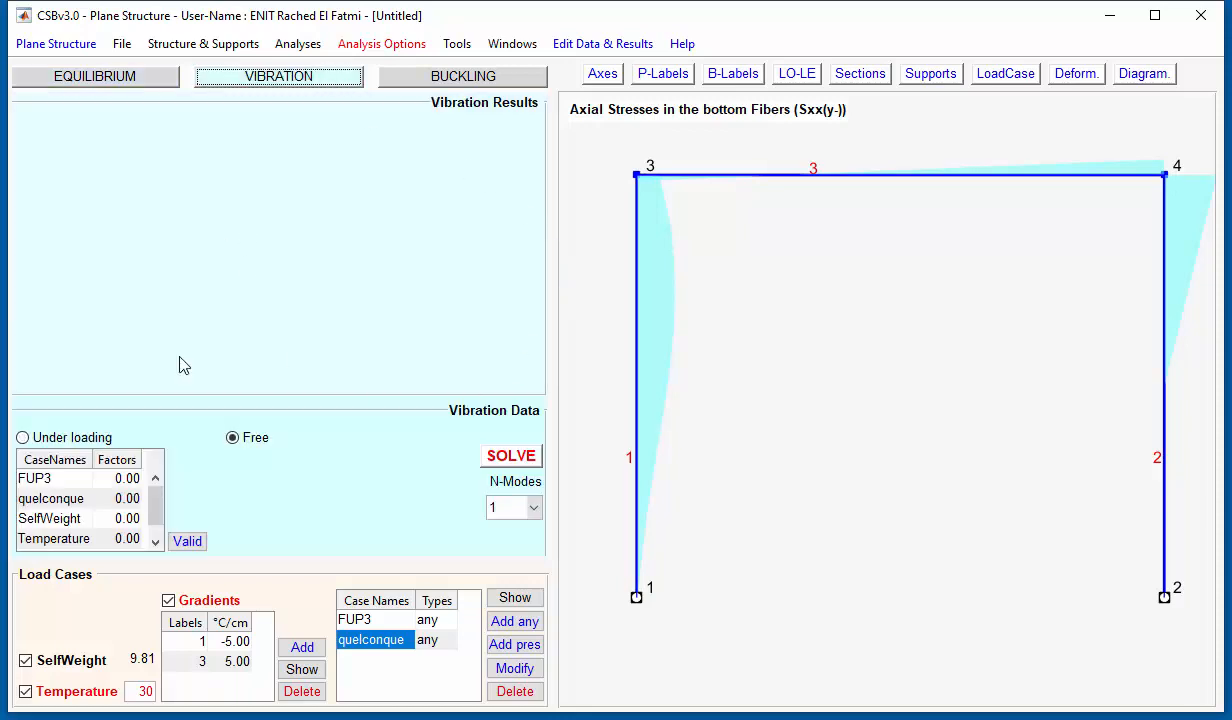
click(532, 510)
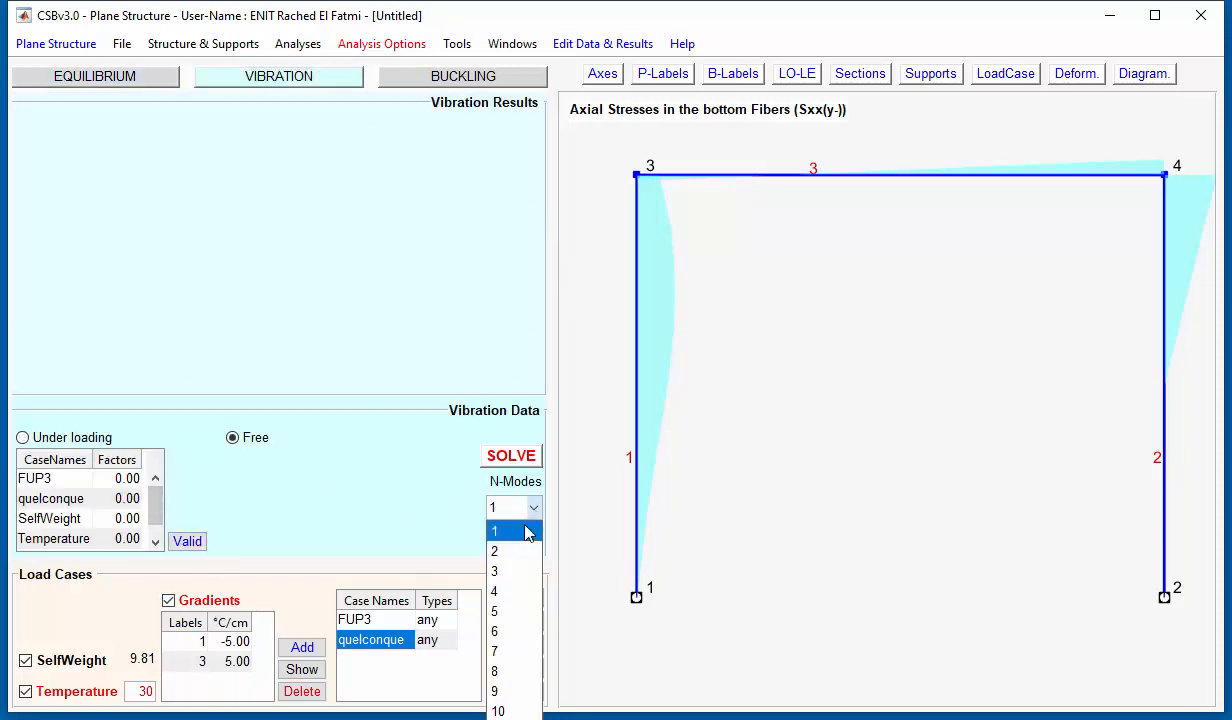
click(522, 533)
click(511, 456)
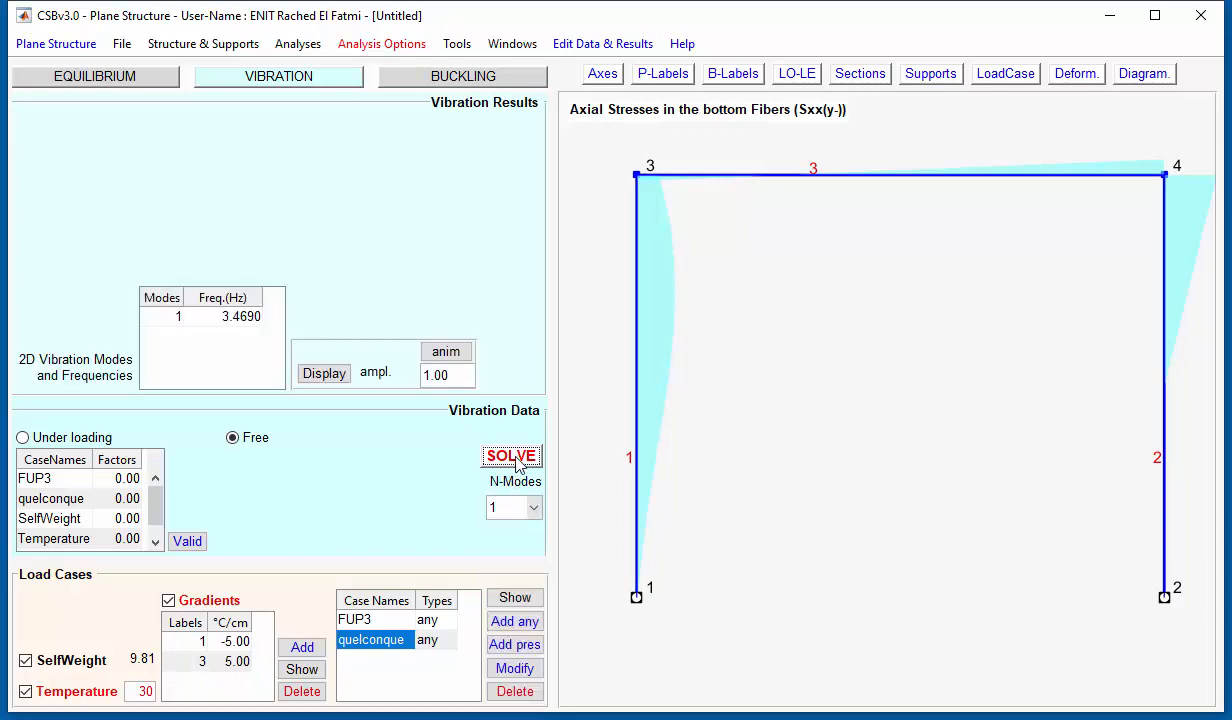
- Display the shape of vibration mode 1 on the frame and animate it
click(254, 328)
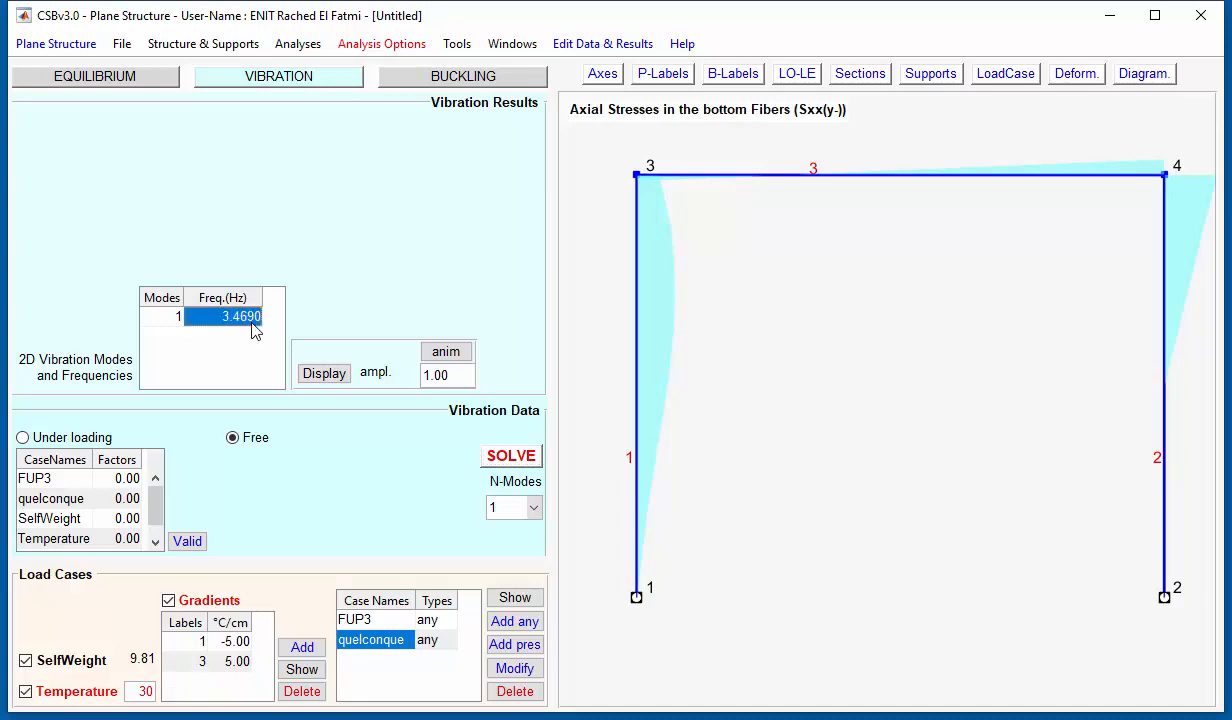
click(343, 375)
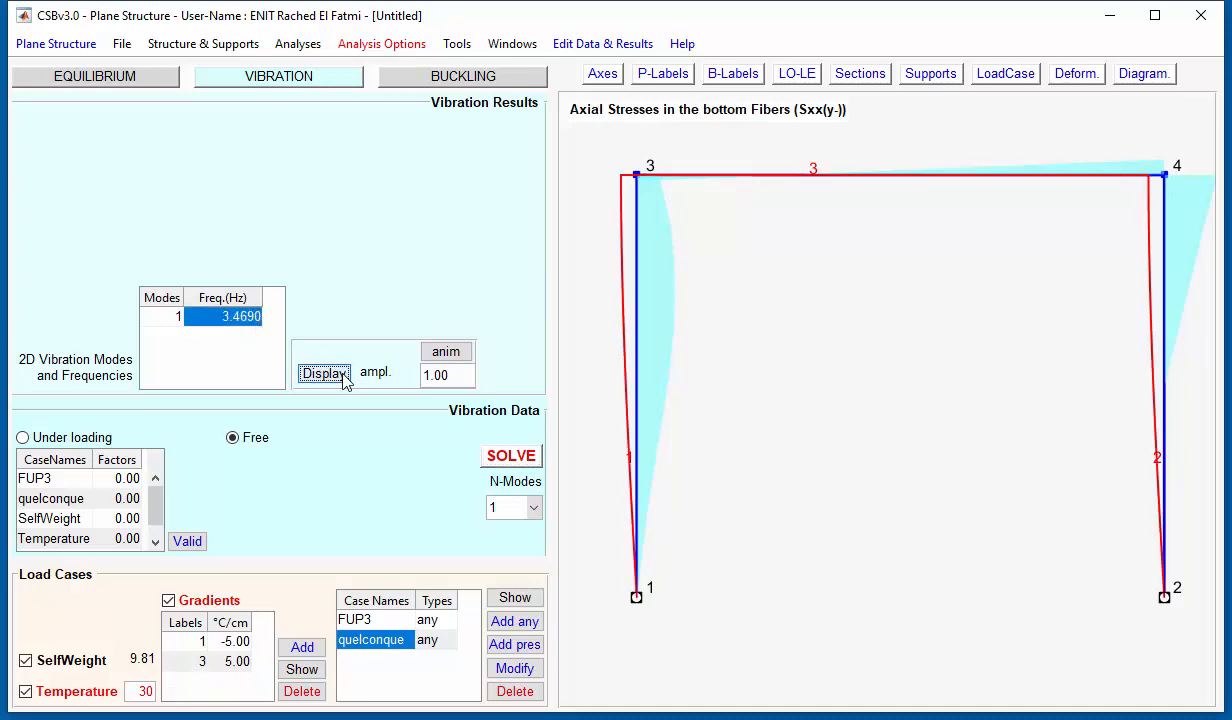
click(435, 357)
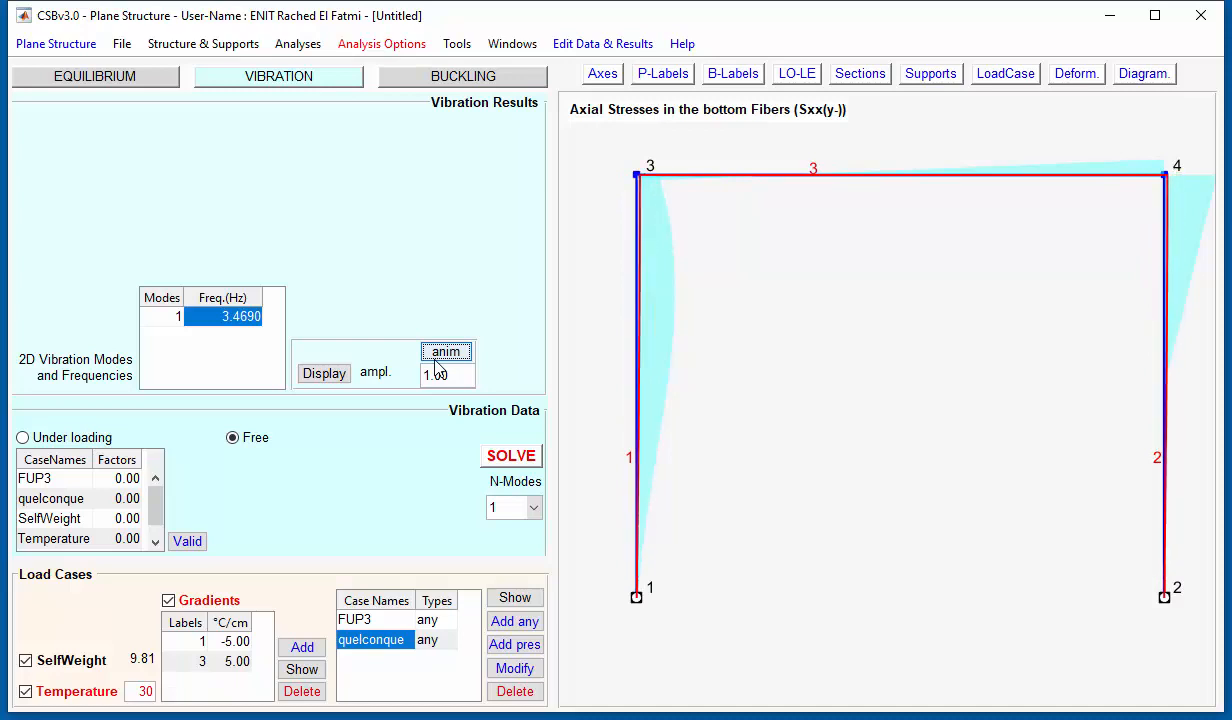
- Hide the stress diagram and deformed shape, and solve the effective lengths of beams 1 and 2 without loading
click(446, 80)
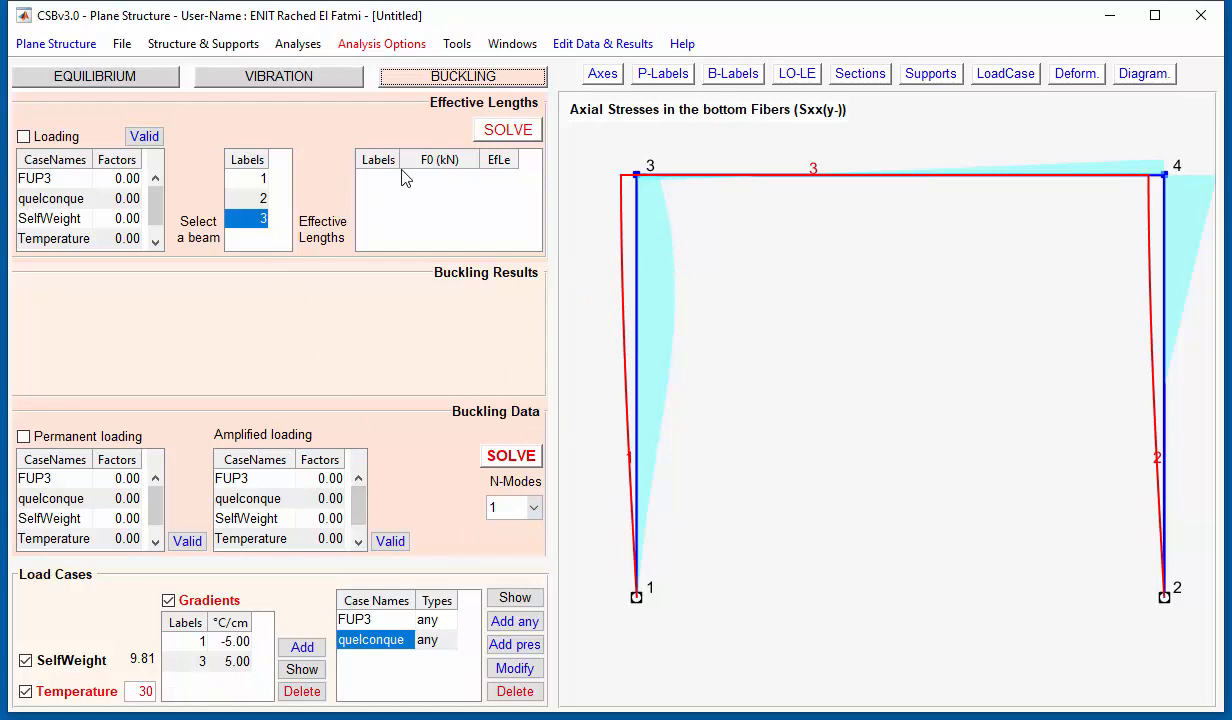
click(258, 179)
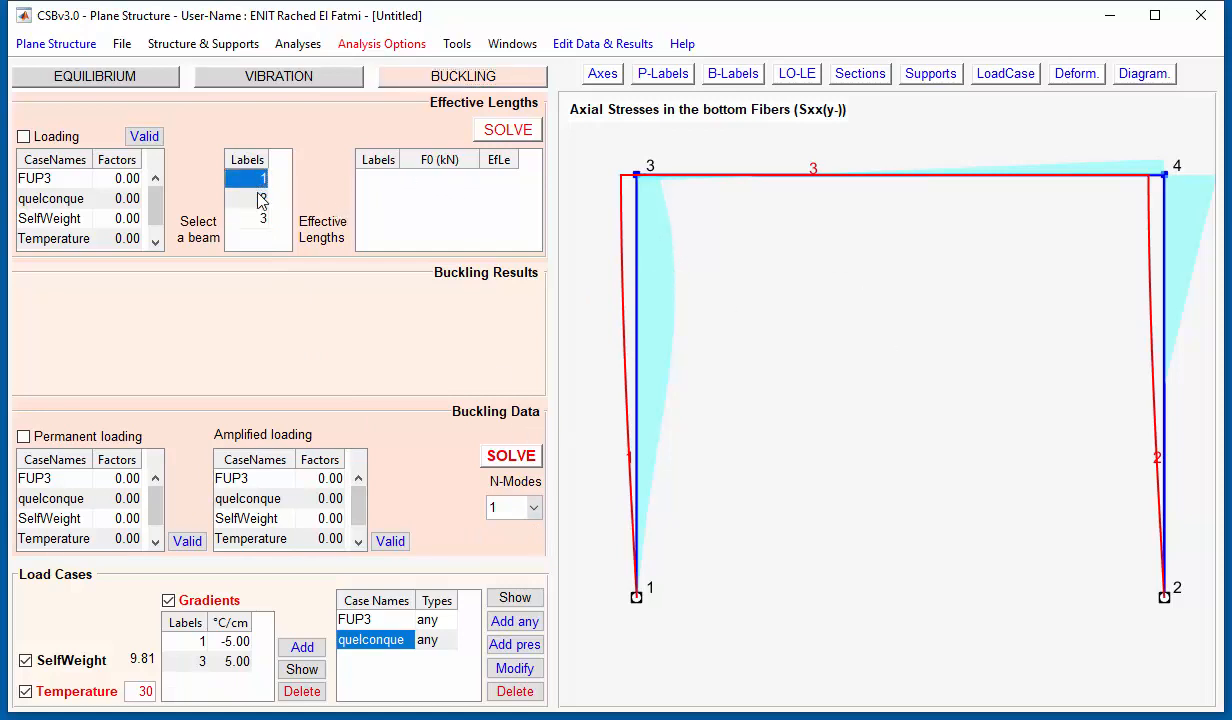
ctrl+click(250, 198)
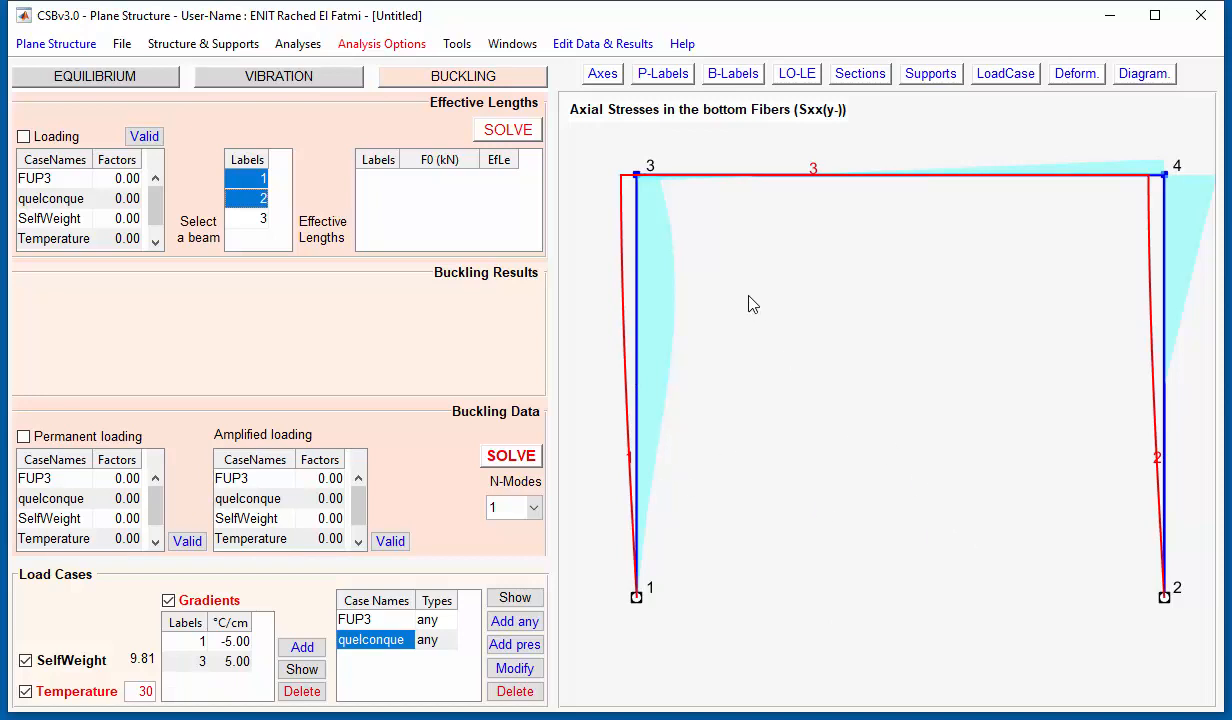
click(1133, 85)
click(1068, 74)
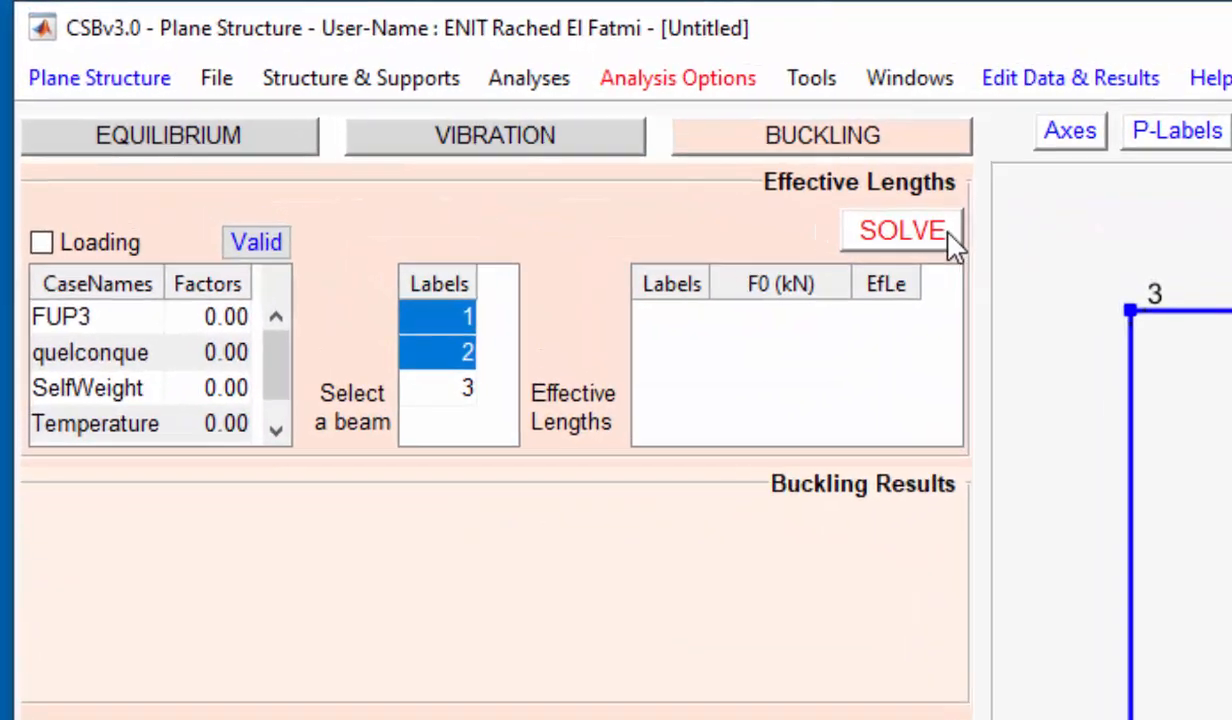
click(530, 134)
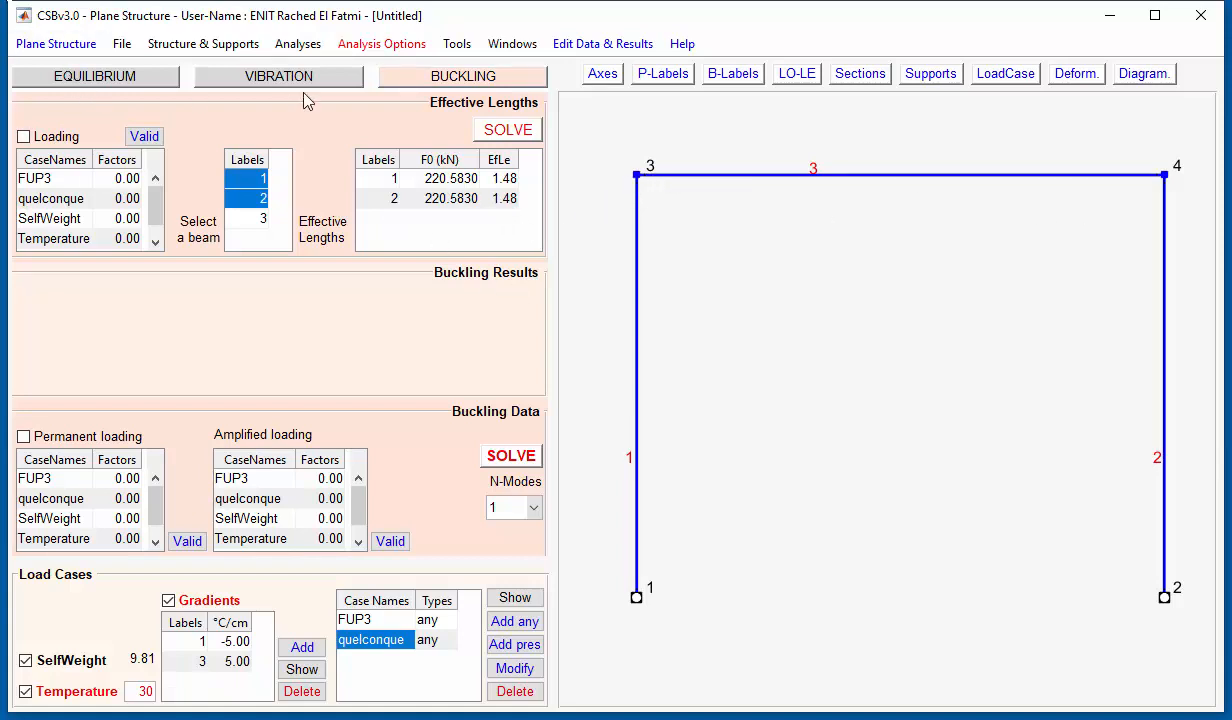
- Pick beams 3 and 1 in the structure and open them for modification
click(187, 43)
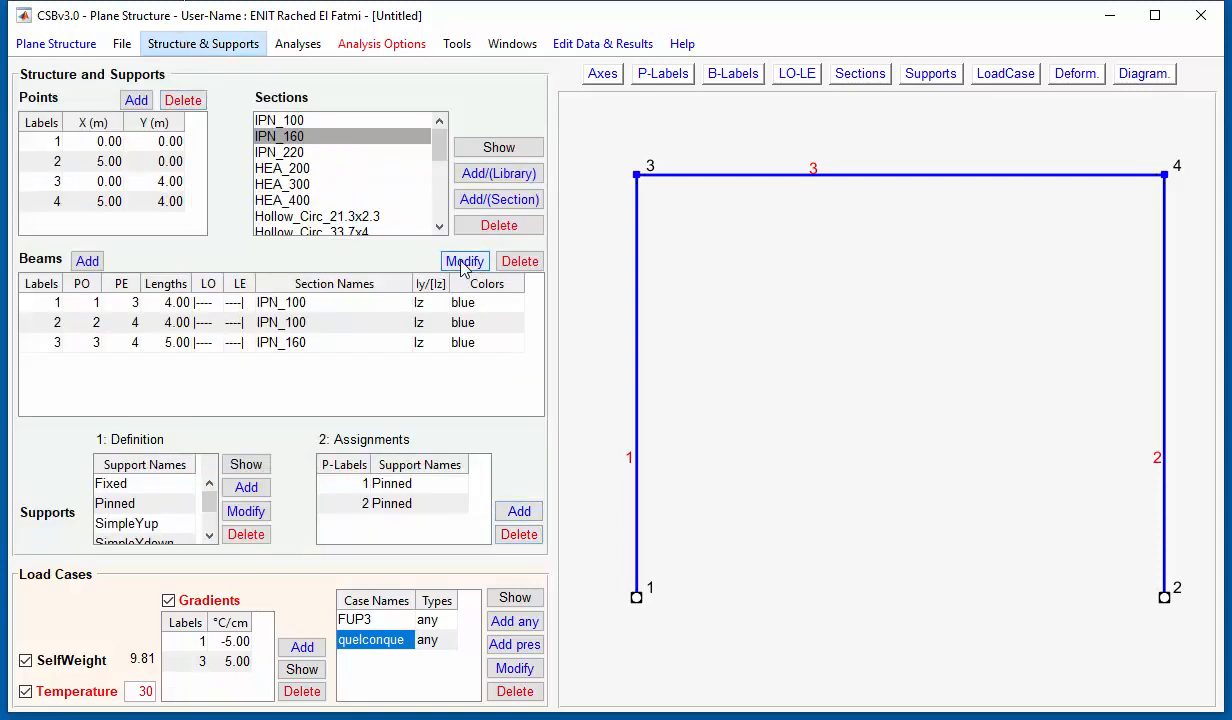
click(673, 176)
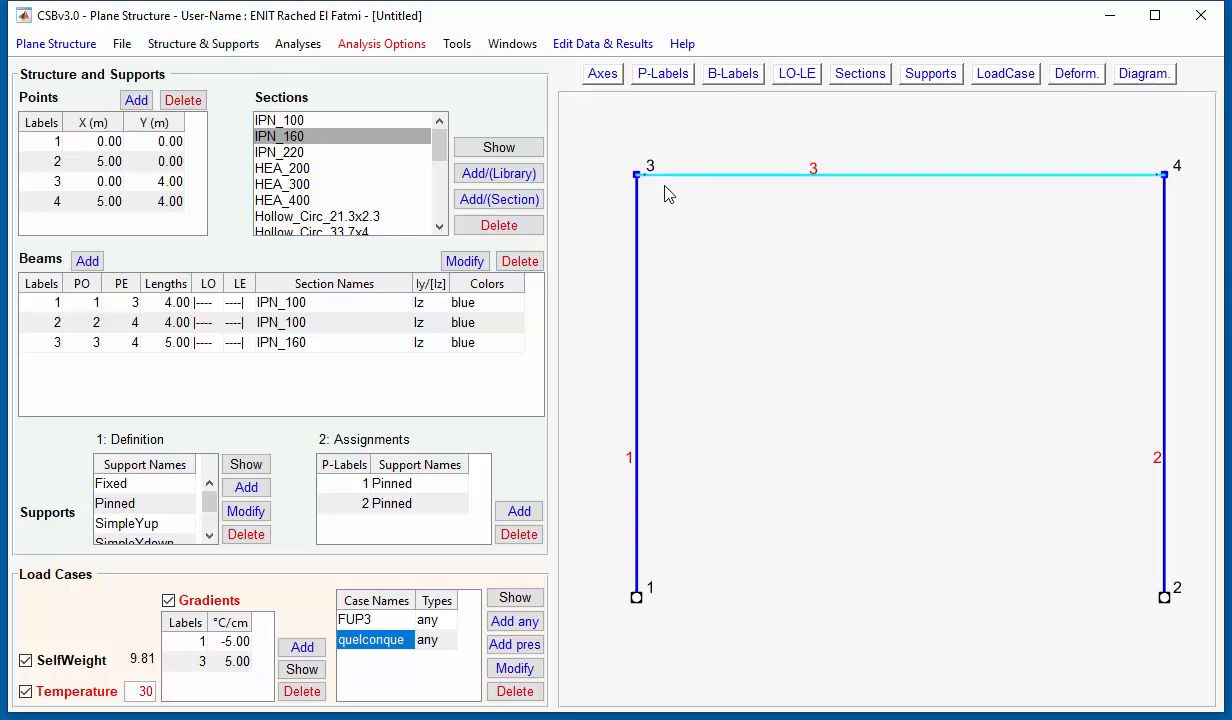
click(638, 262)
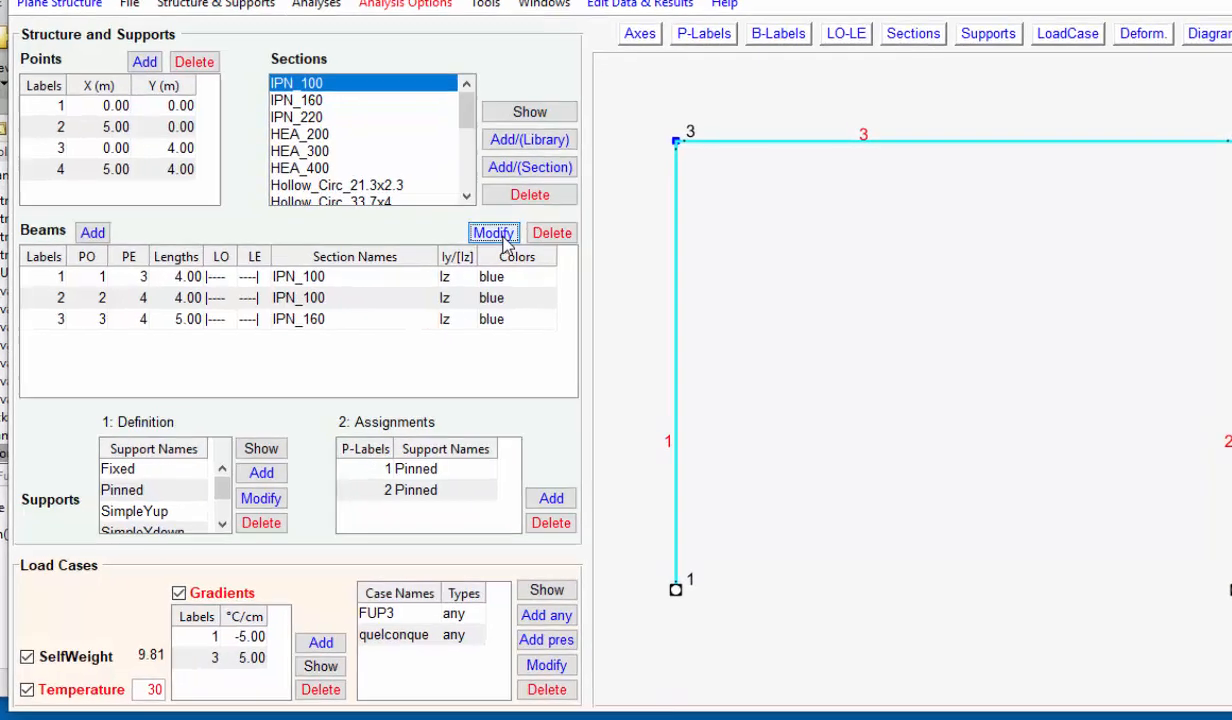
click(470, 263)
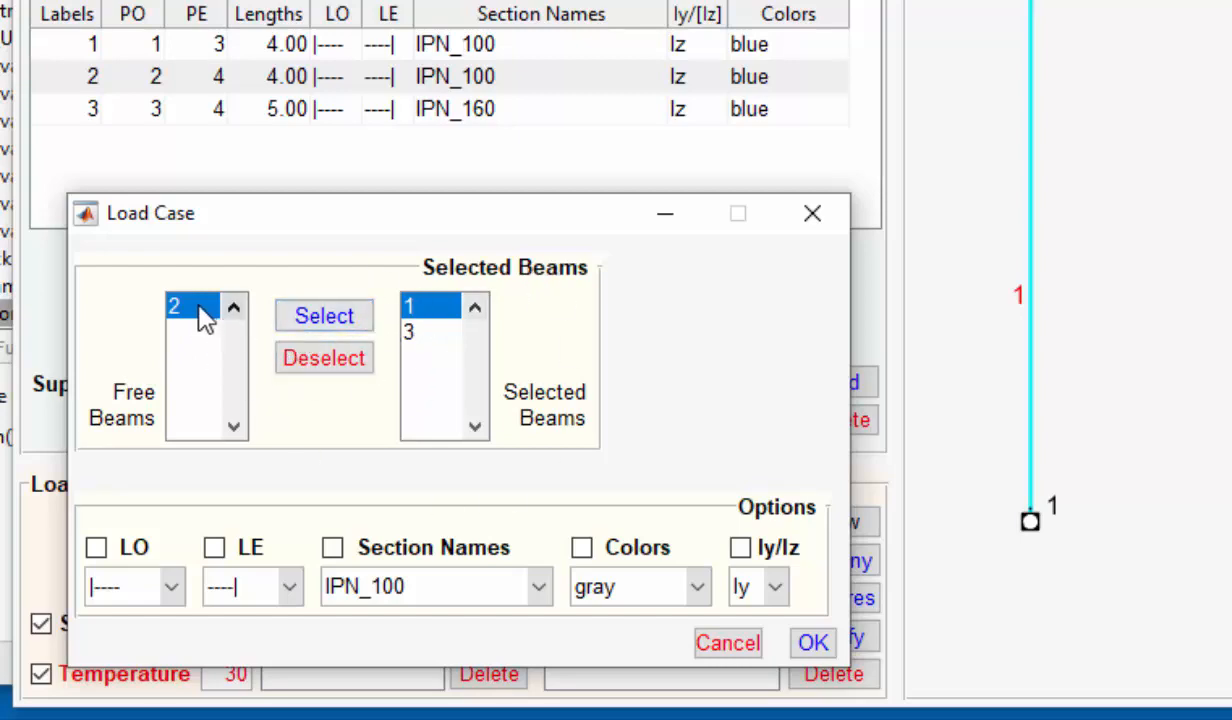
- Add beam 2 to the beams being modified, and deselect it again
click(353, 322)
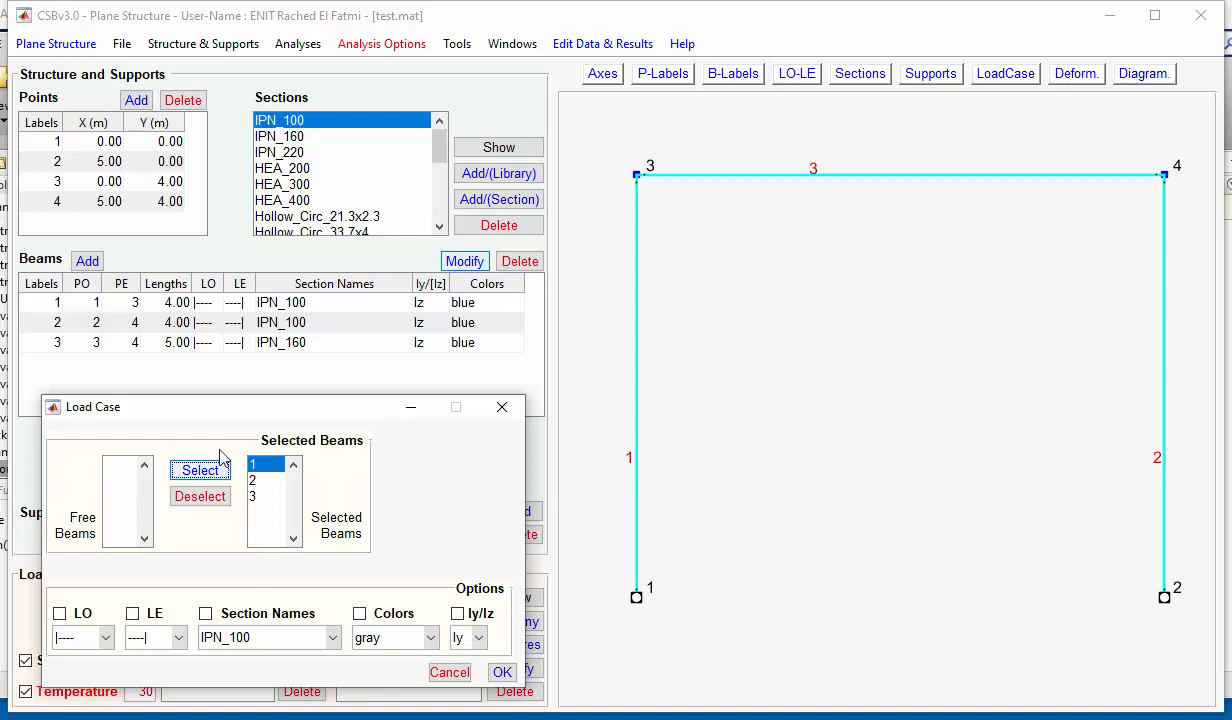
click(262, 481)
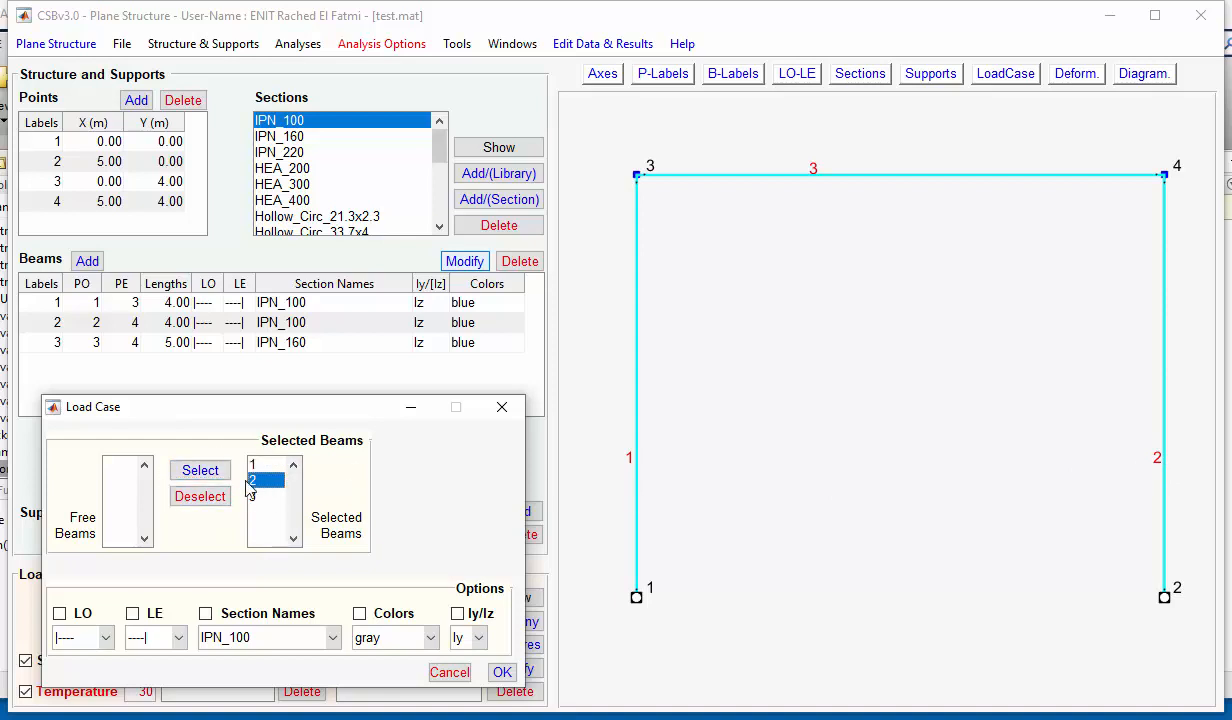
click(201, 497)
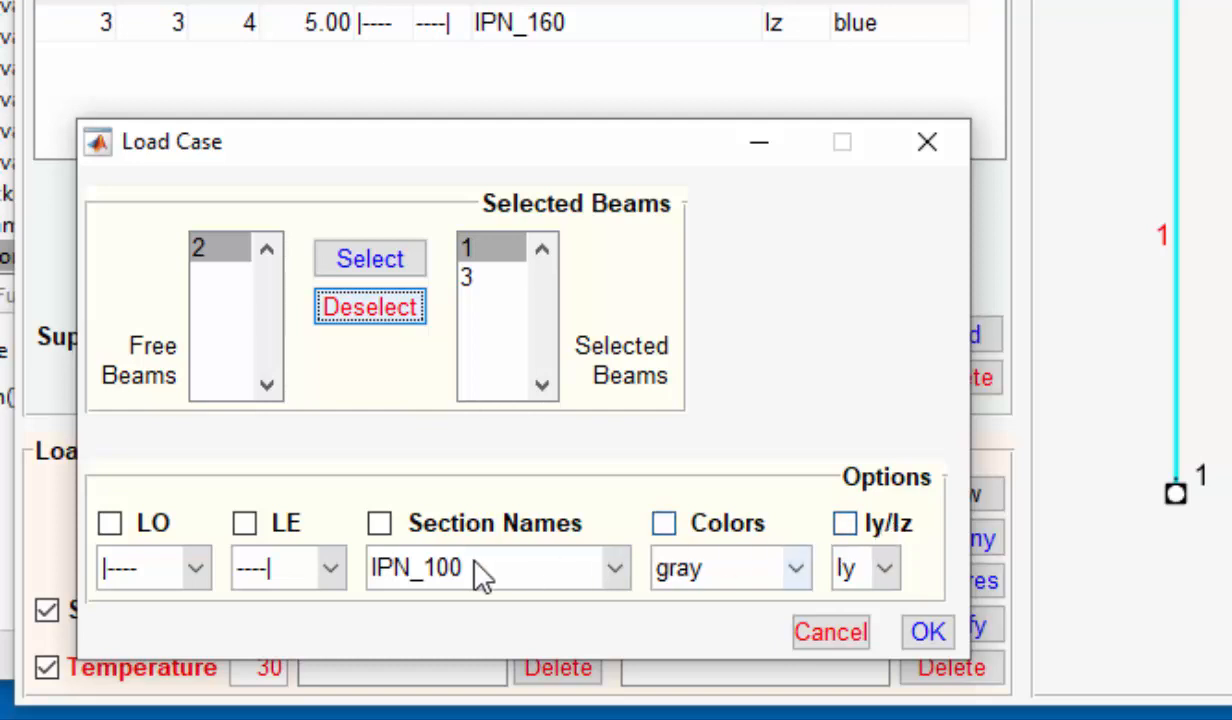
- Change the LO origin connection of beams 1 and 3 to the hinged type O----, accepting the loss of the results
click(110, 533)
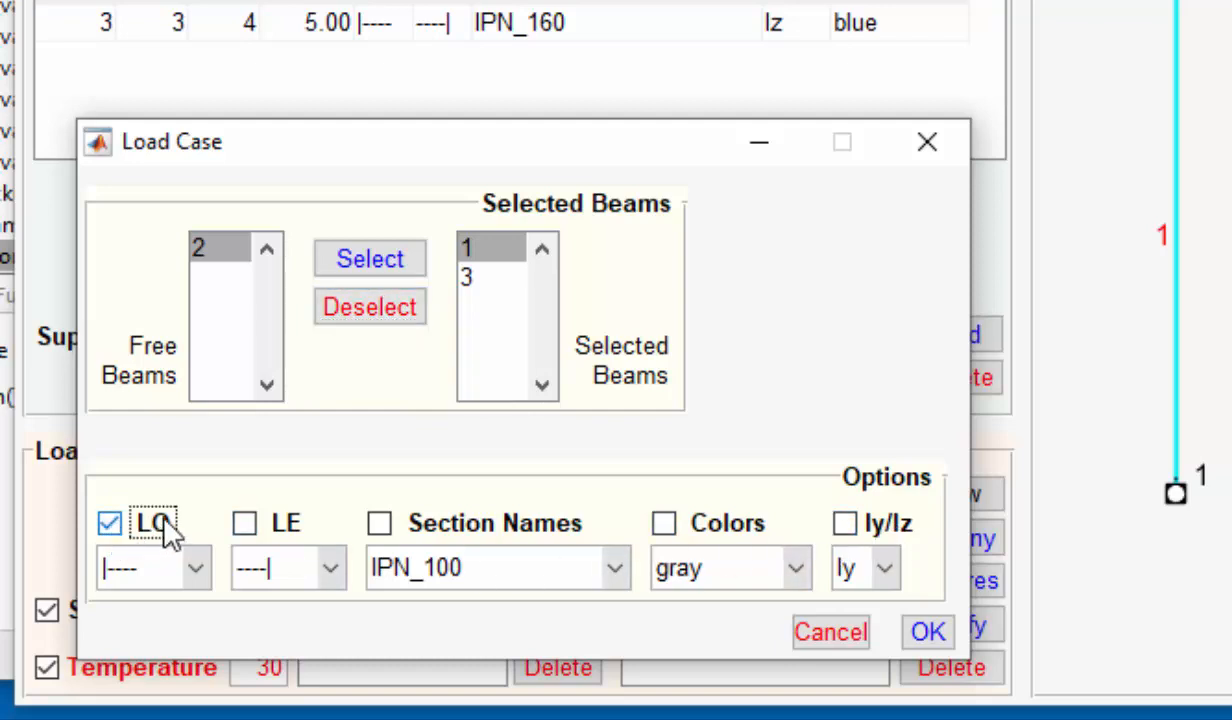
click(198, 570)
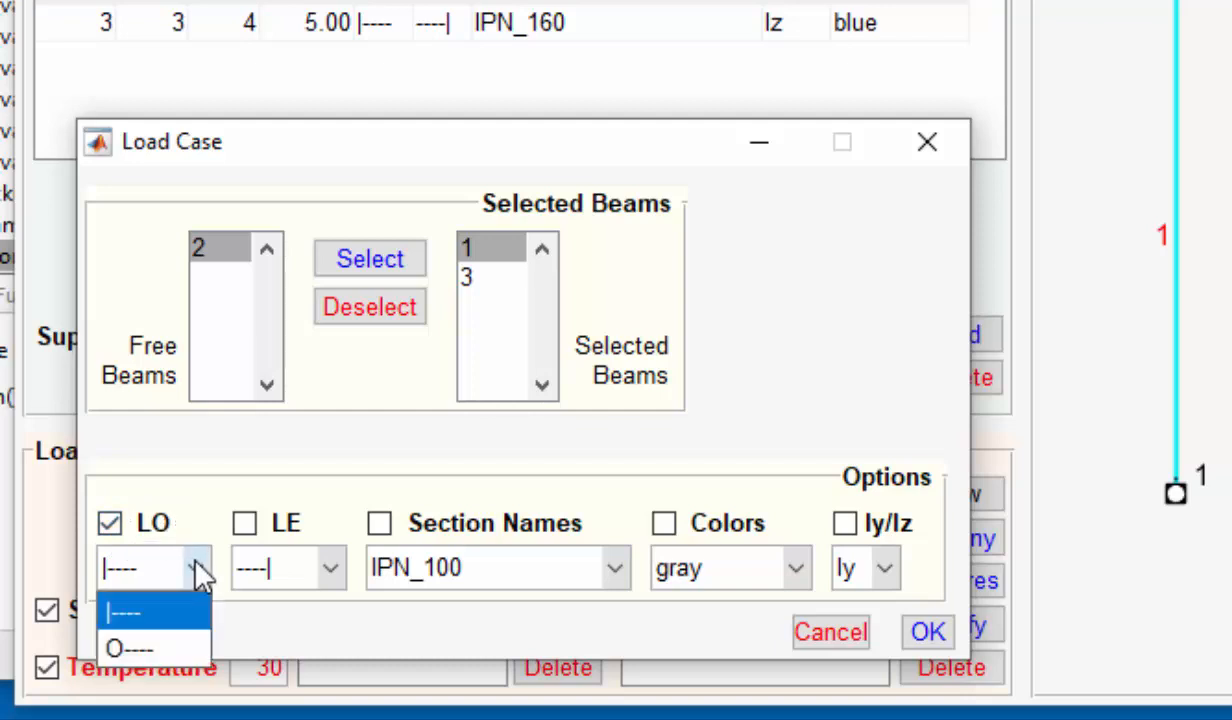
click(145, 648)
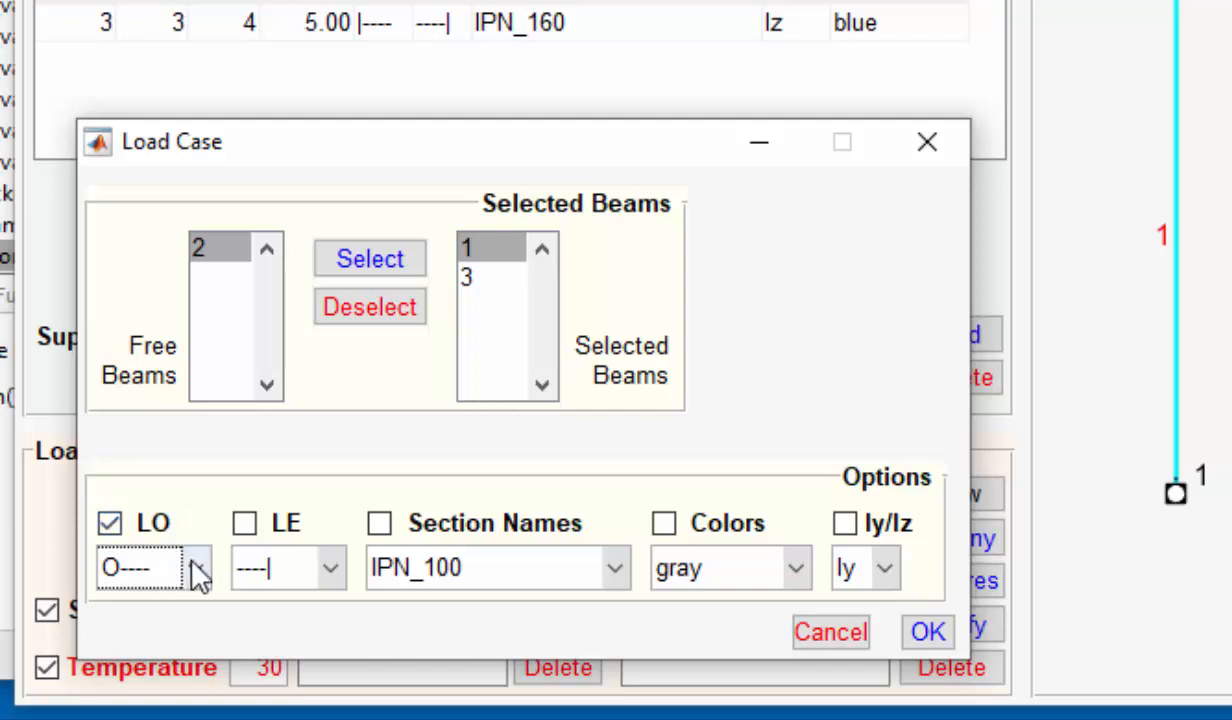
click(918, 632)
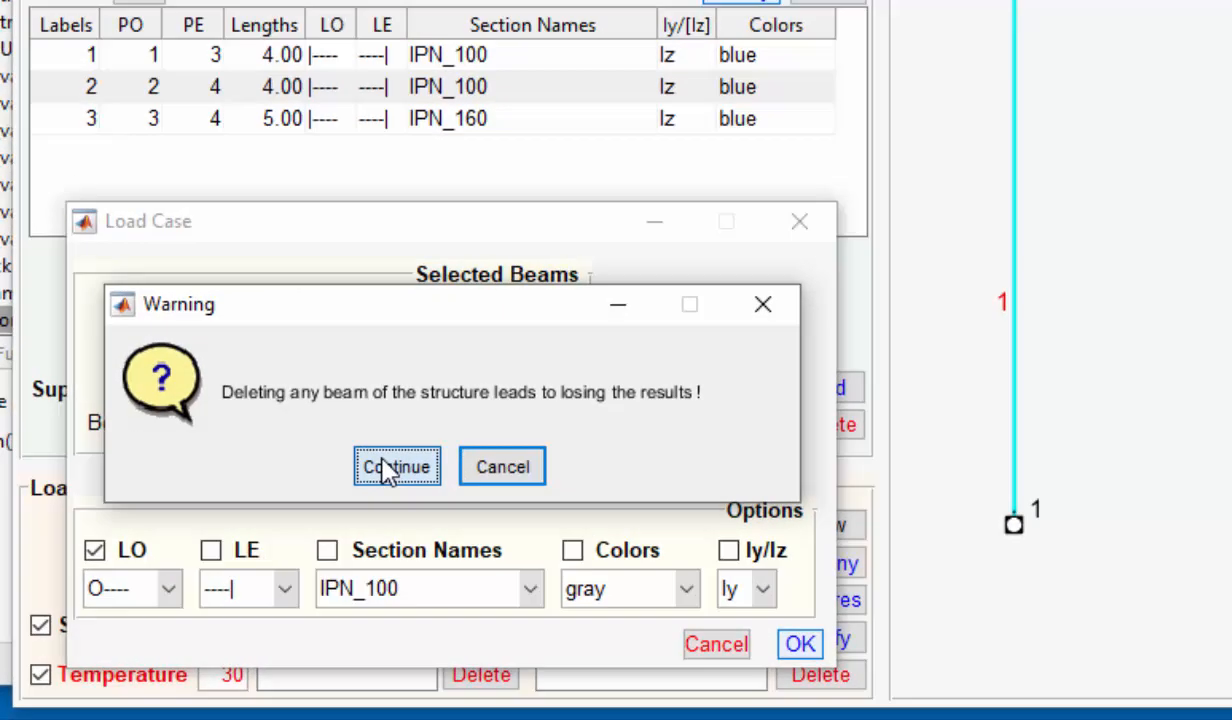
click(450, 426)
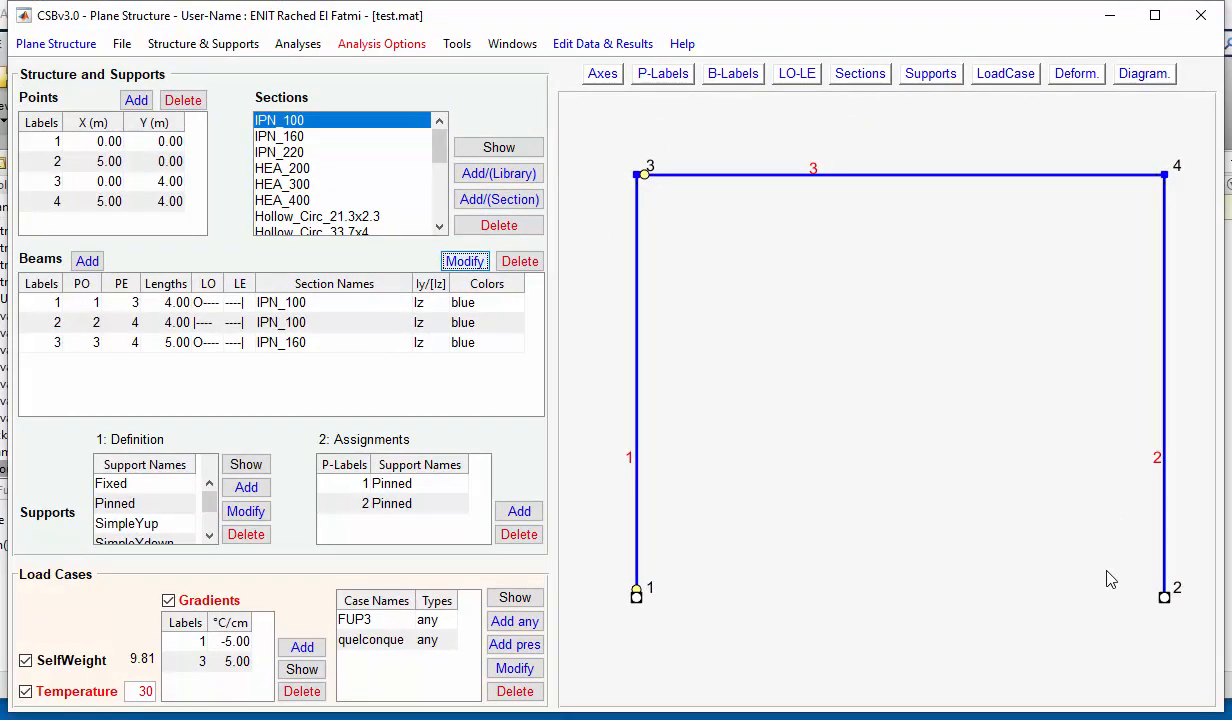
- Solve the load cases equilibrium for the hinged frame and validate a combination with a FUP3 factor of 1
click(290, 46)
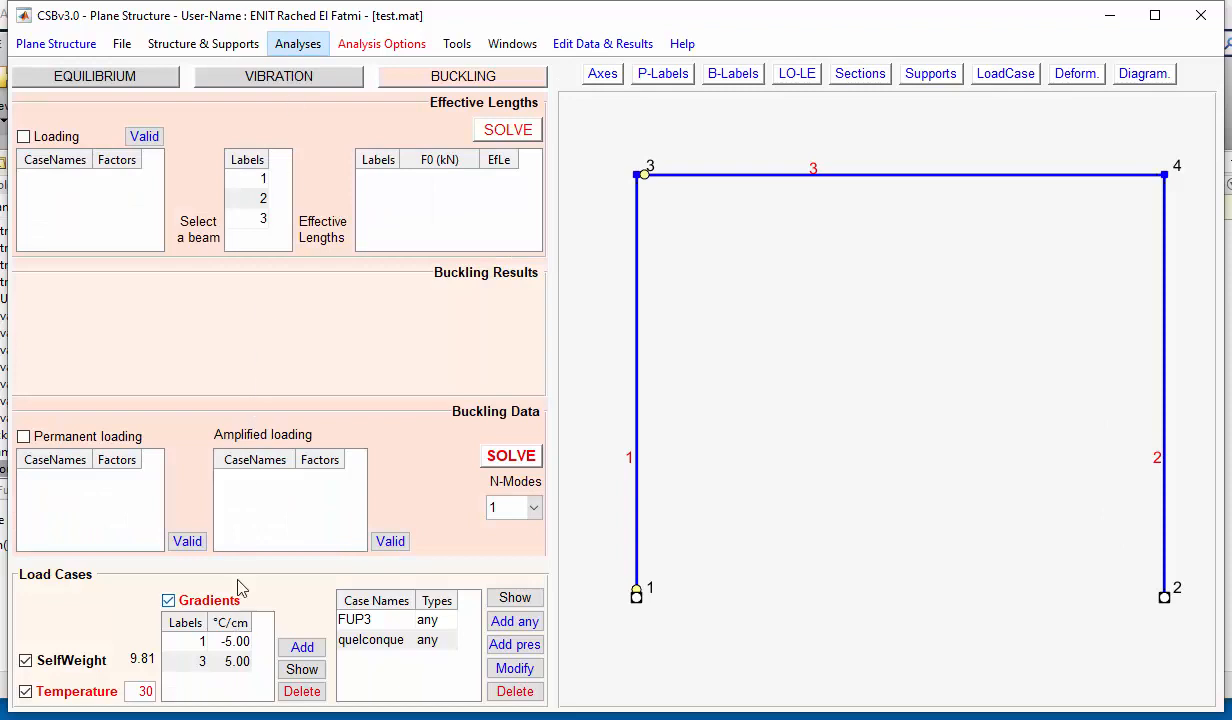
click(140, 77)
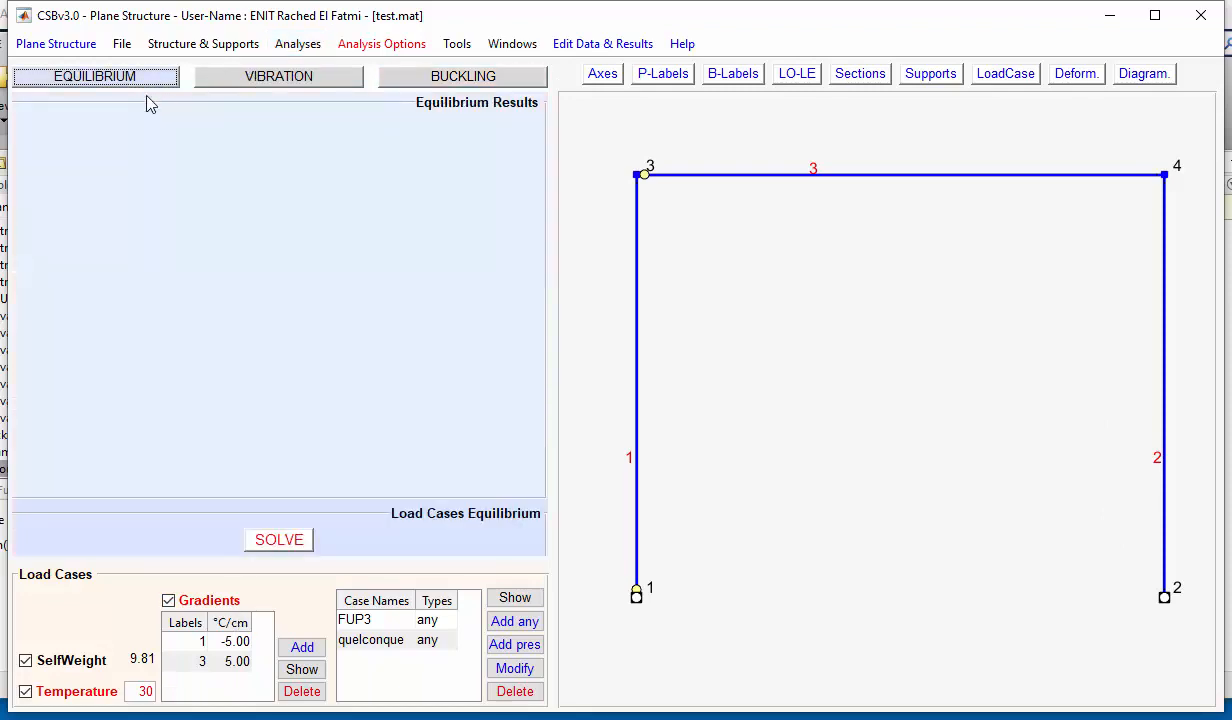
click(268, 541)
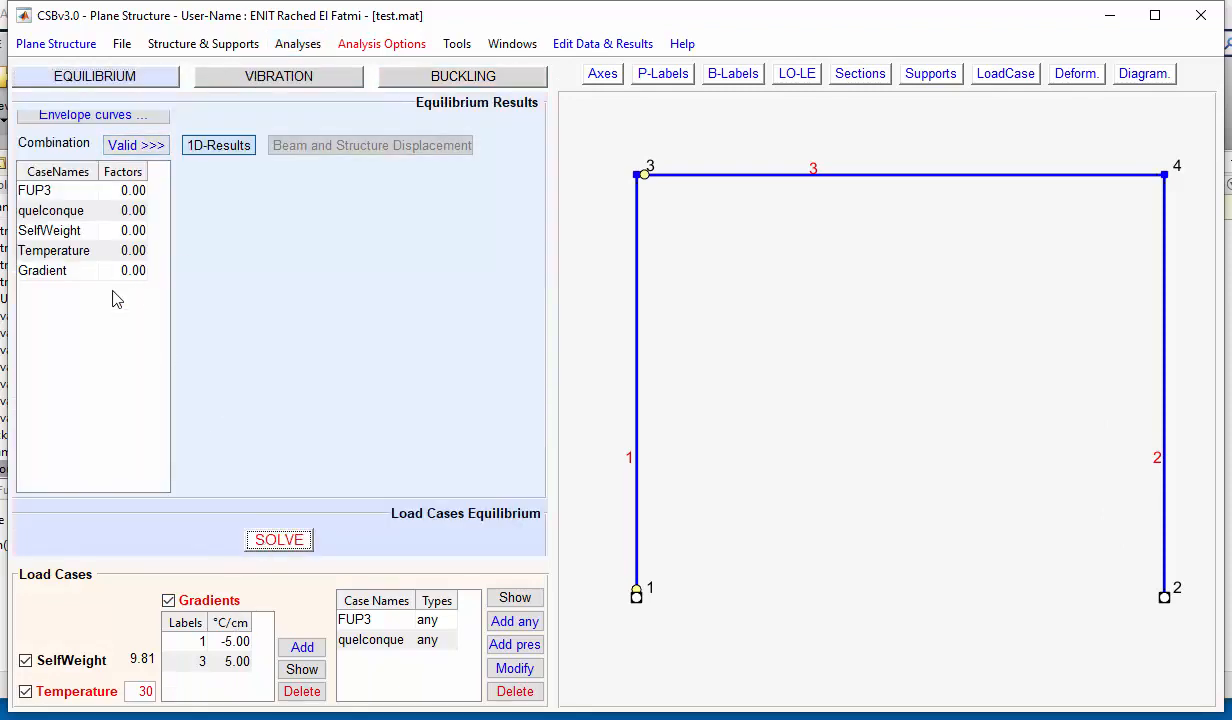
double_click(126, 191)
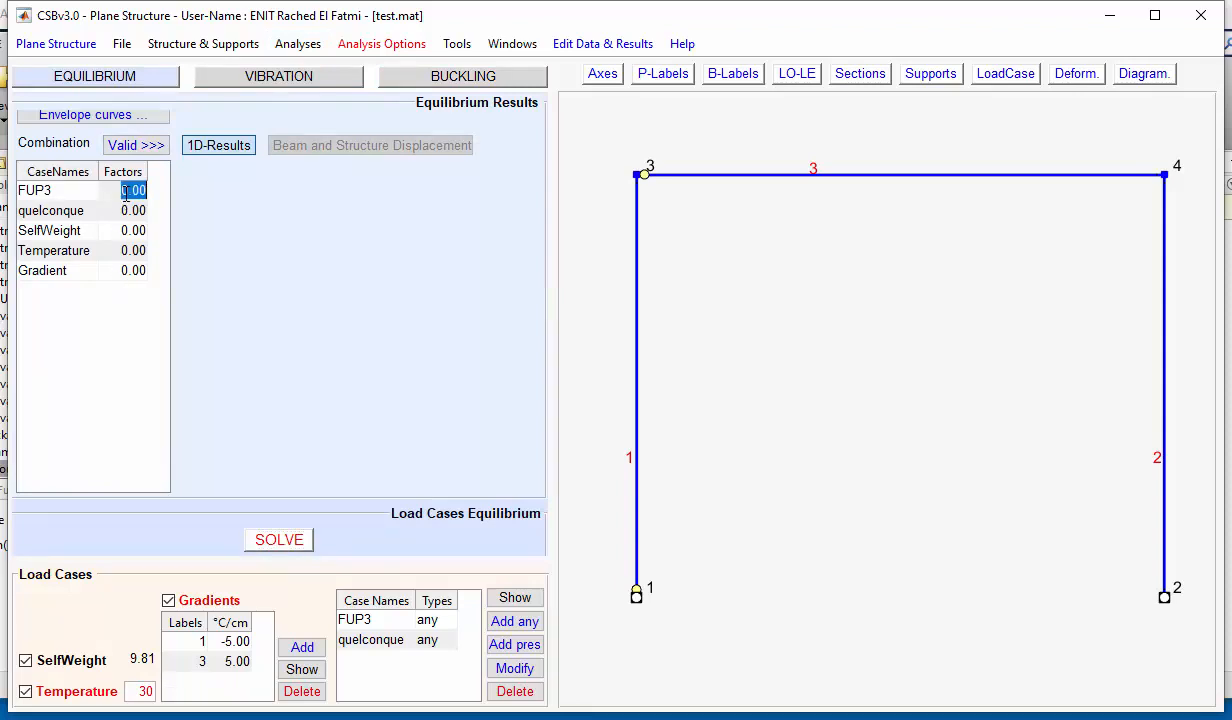
text(1)
click(140, 145)
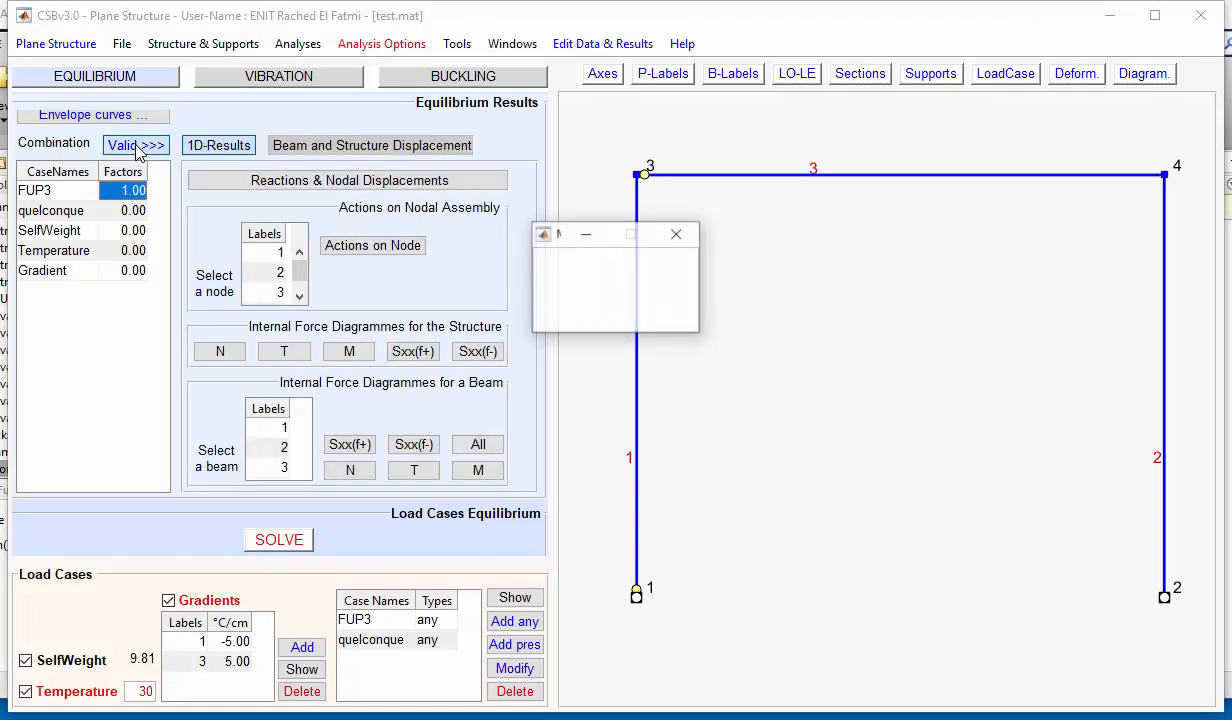
click(610, 411)
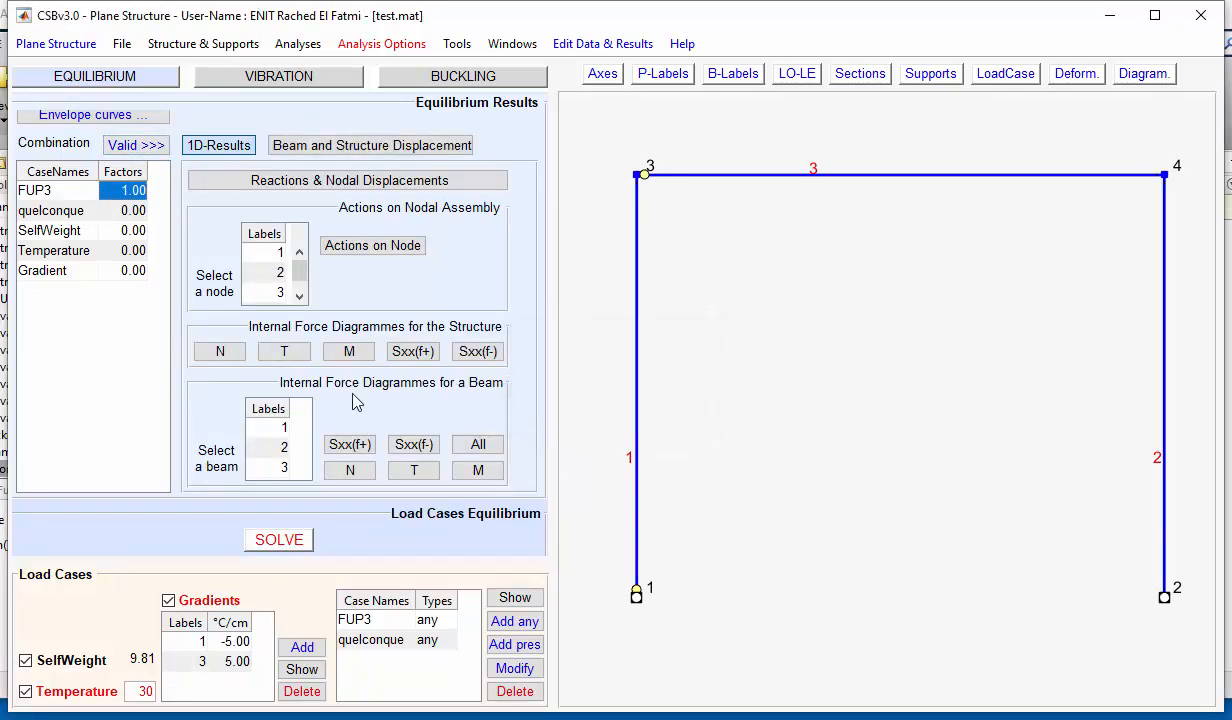
- Display the structure's bending moment, shear force and axial force diagrams in turn for the FUP3 combination
click(349, 352)
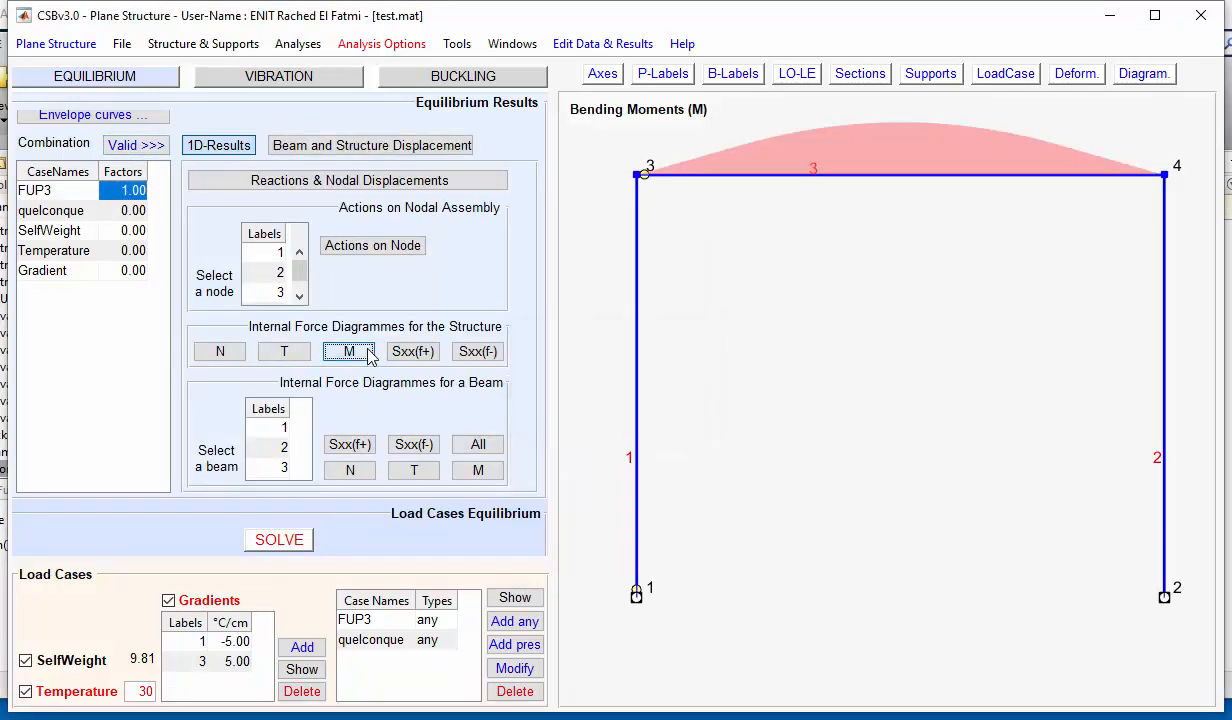
click(281, 353)
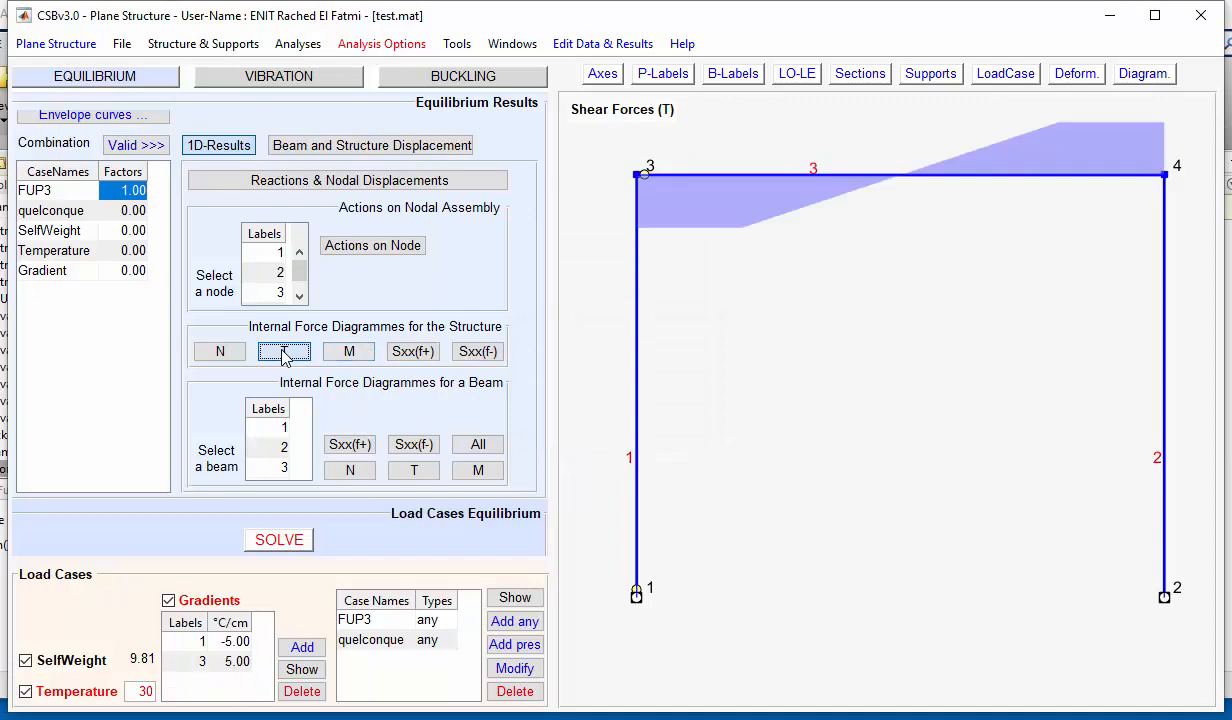
click(228, 353)
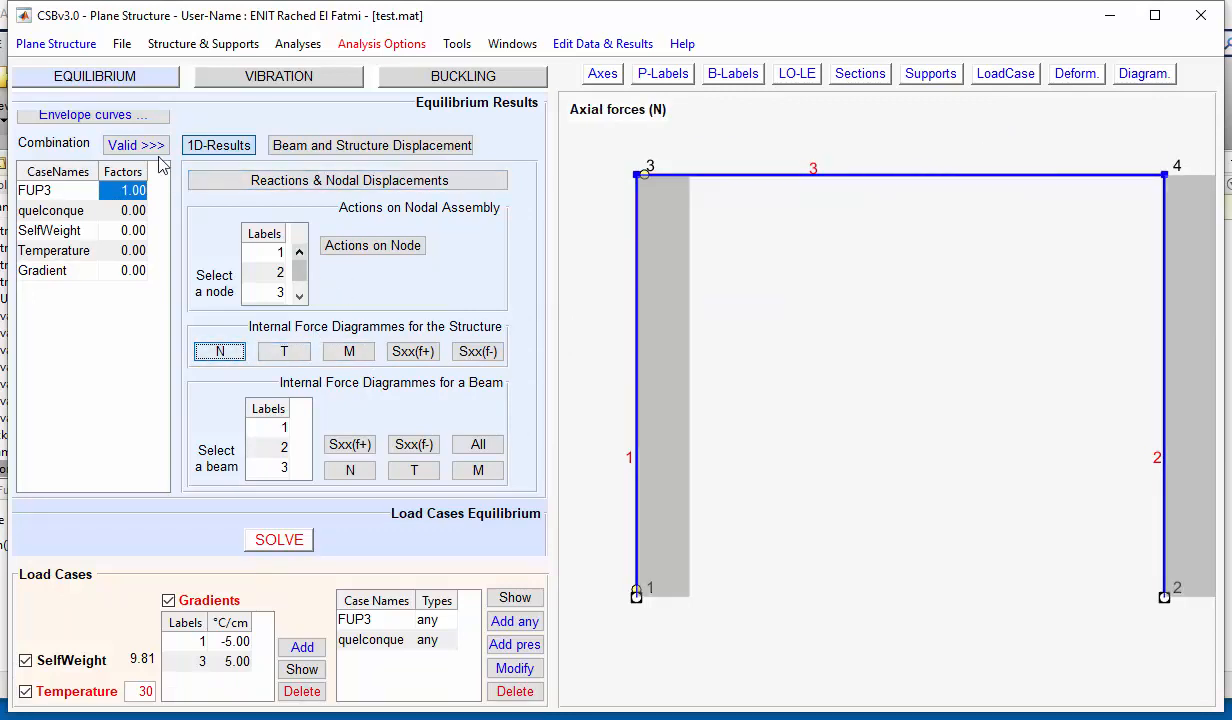
- Solve the free vibration of the hinged frame for 2 modes
click(345, 77)
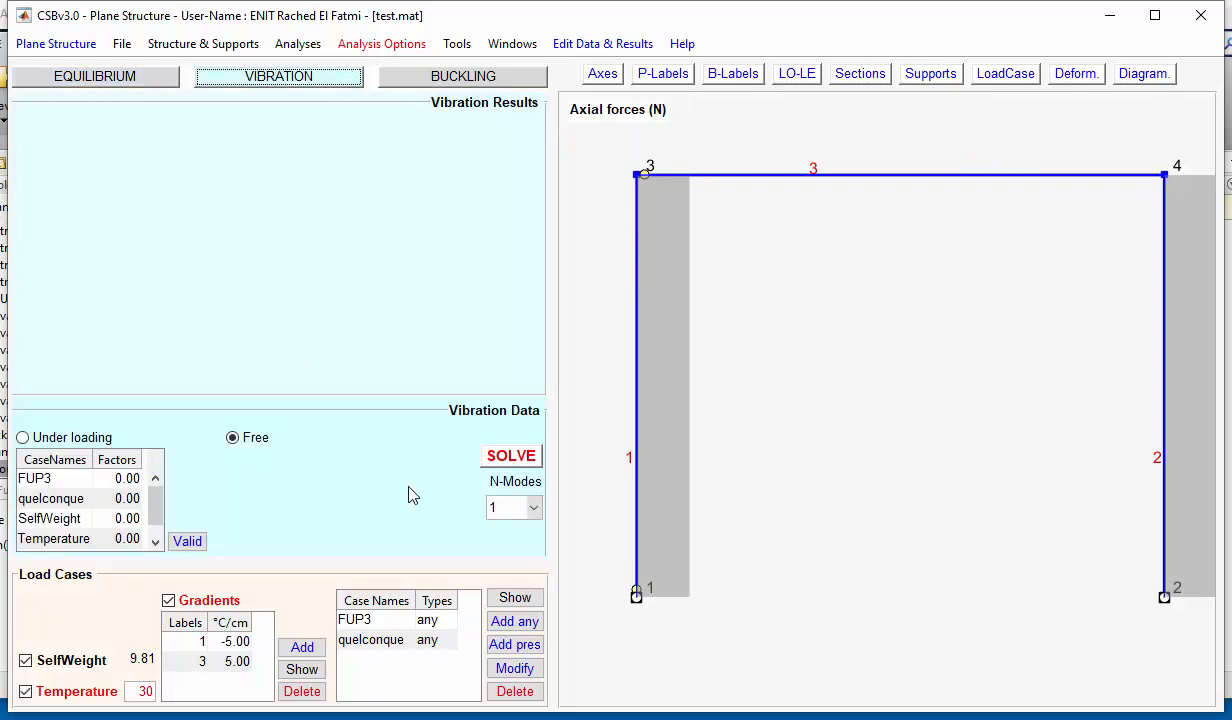
click(535, 509)
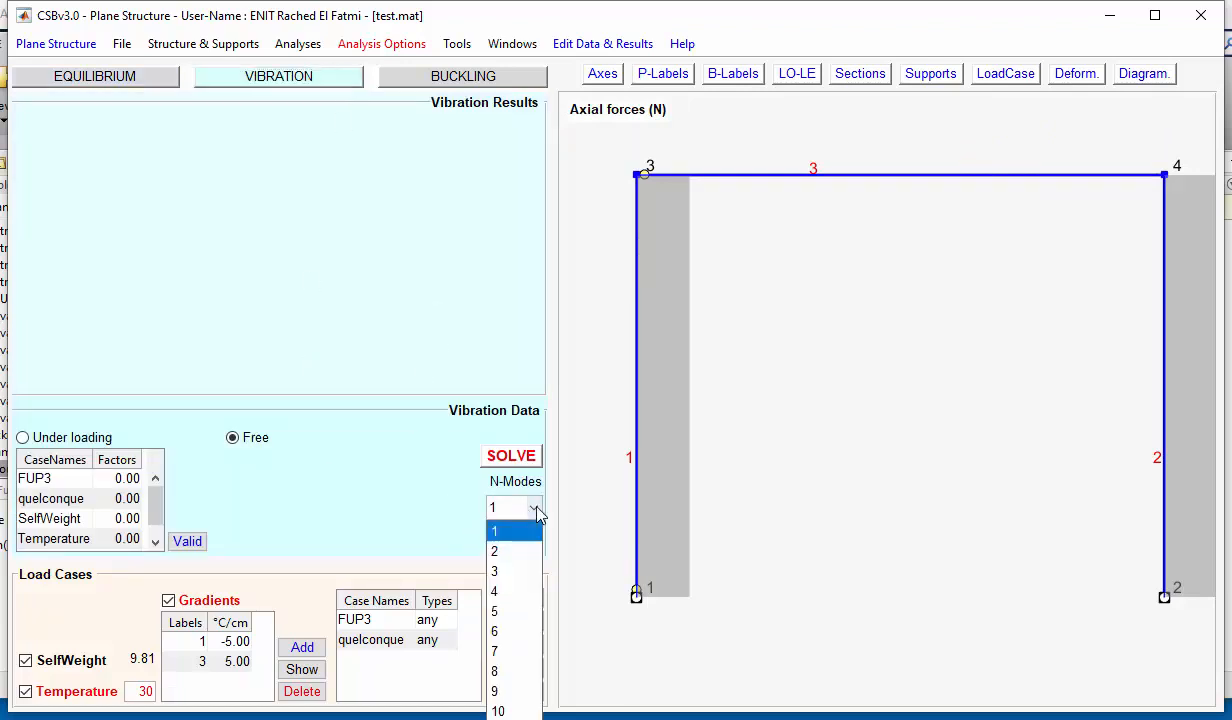
click(529, 552)
click(528, 460)
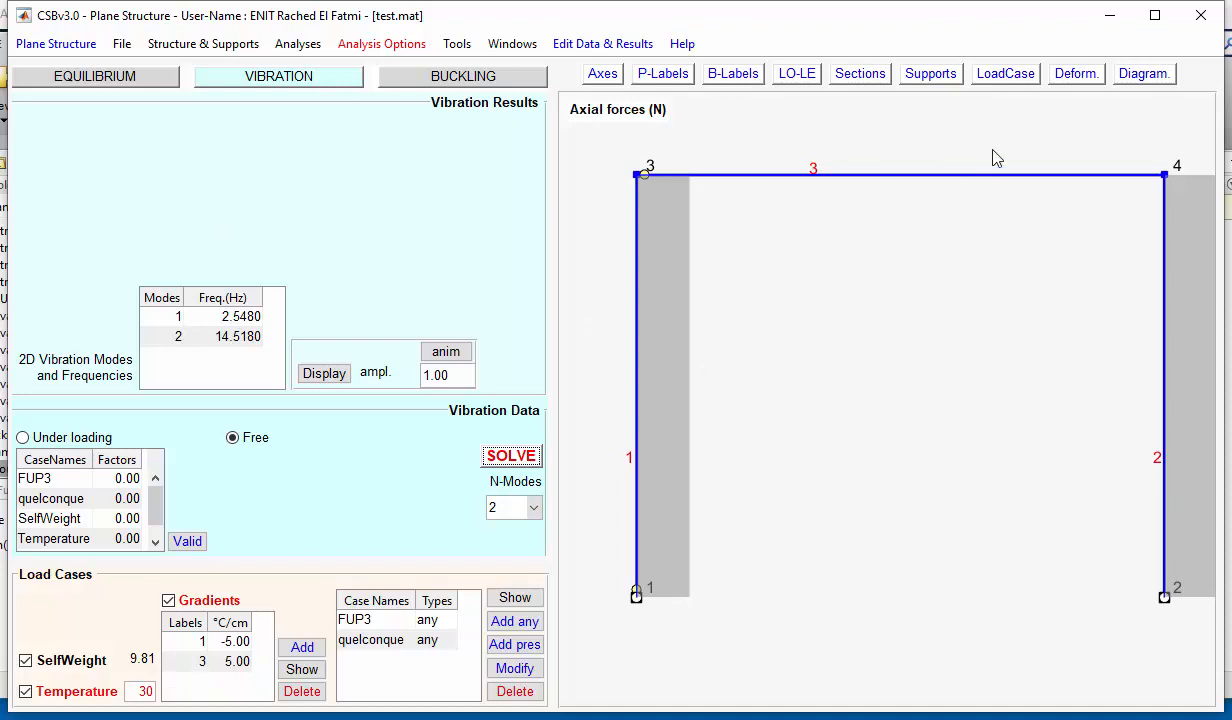
- Clear the force diagram and make beam 2 hinged at both ends, LO as O---- and LE as ----O, accepting the loss of the results
click(1163, 80)
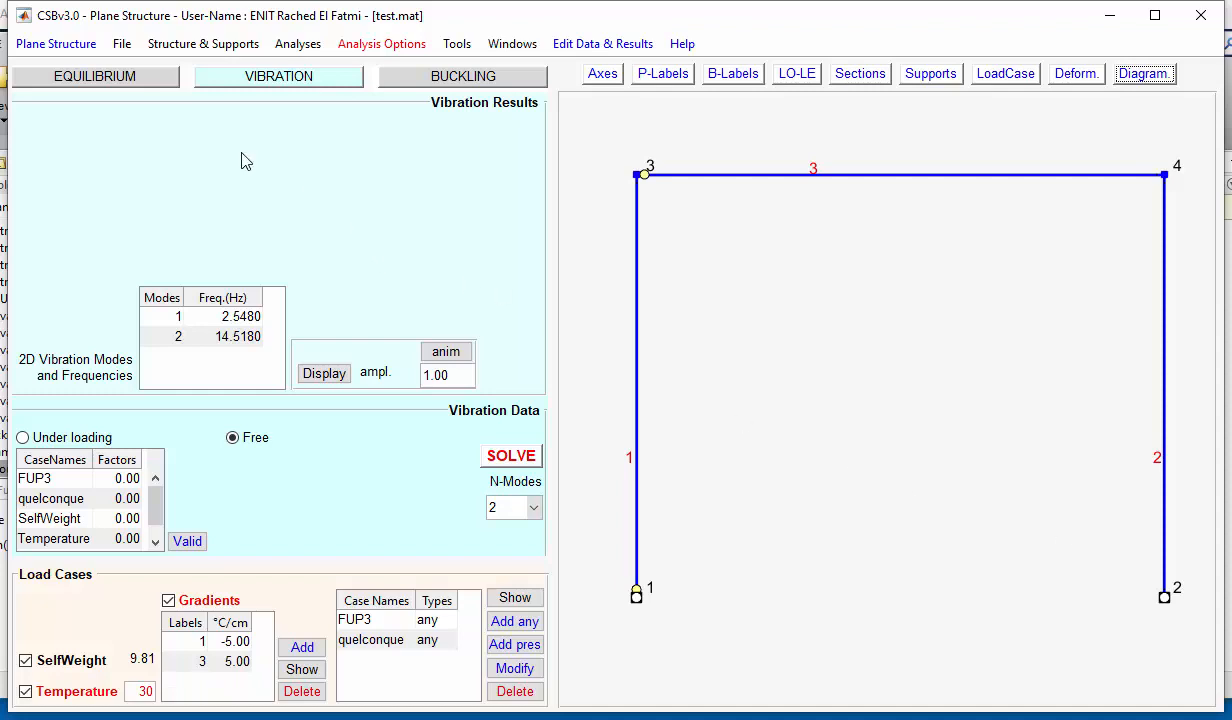
click(203, 46)
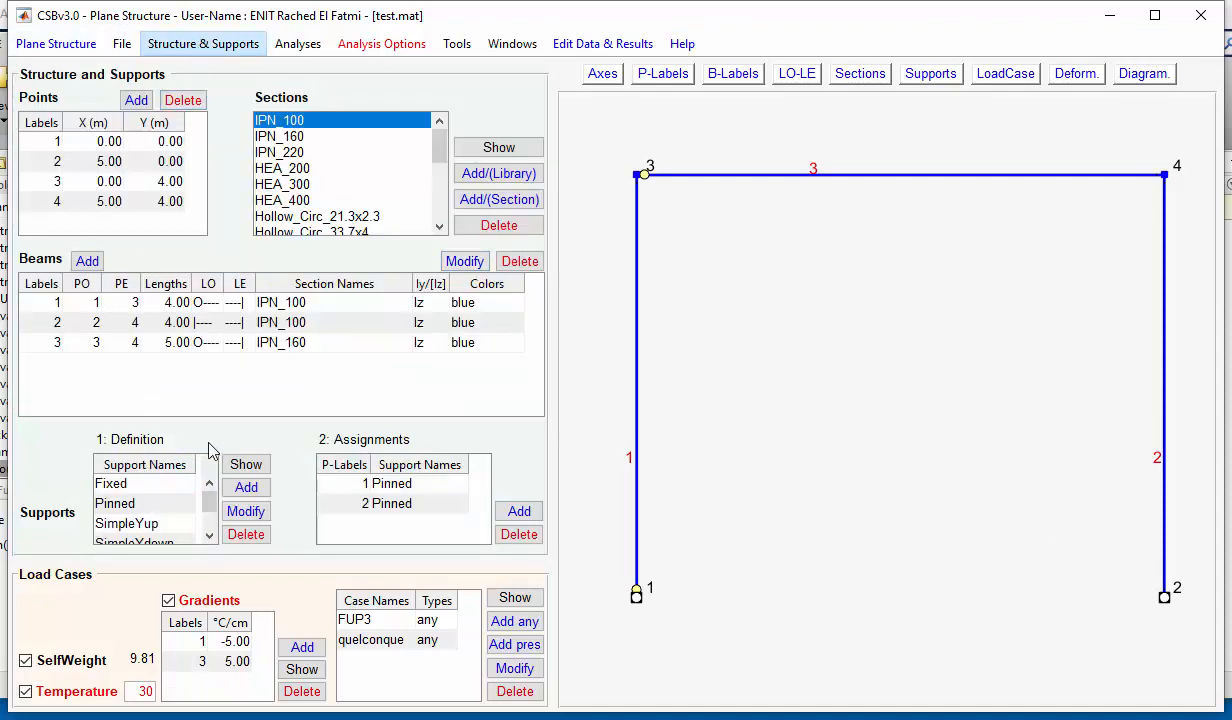
click(465, 263)
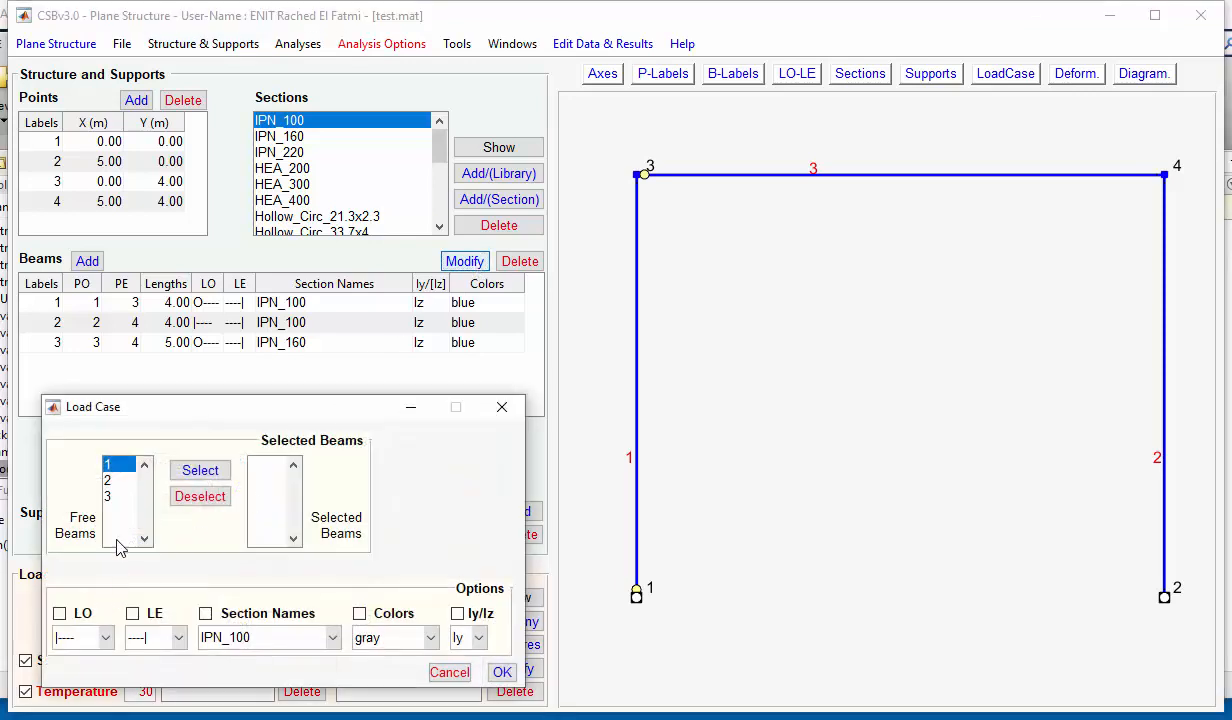
click(112, 481)
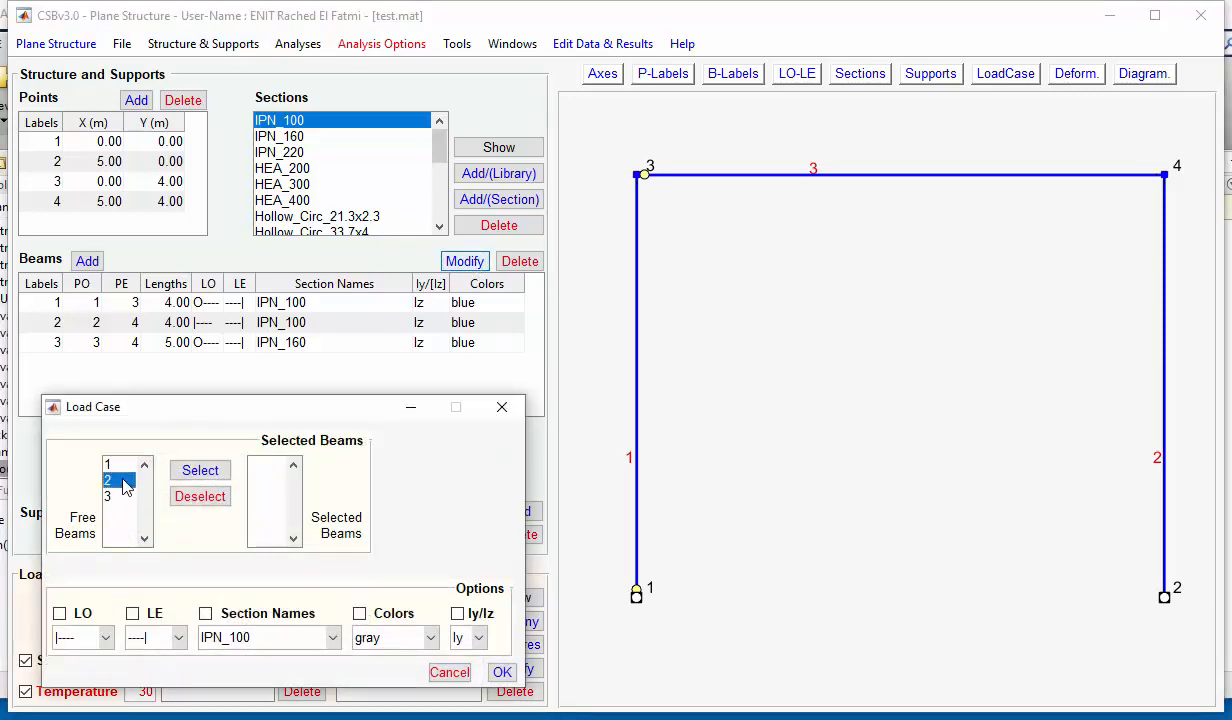
click(193, 472)
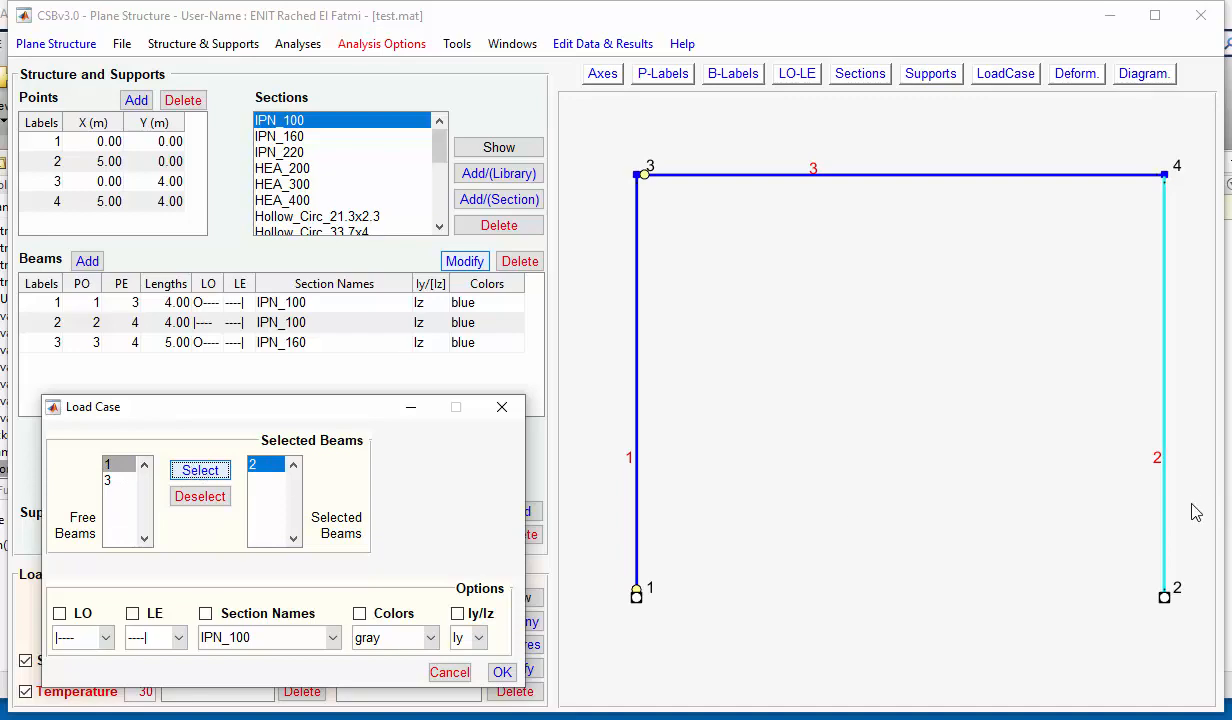
click(59, 613)
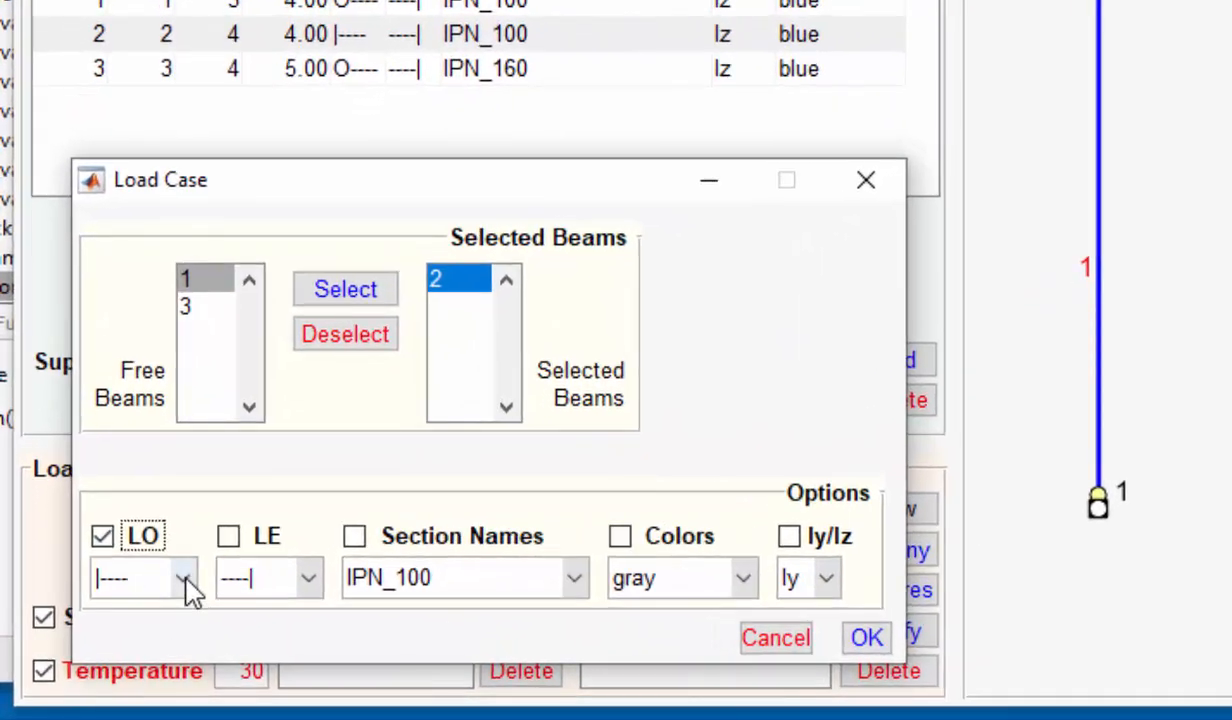
click(168, 591)
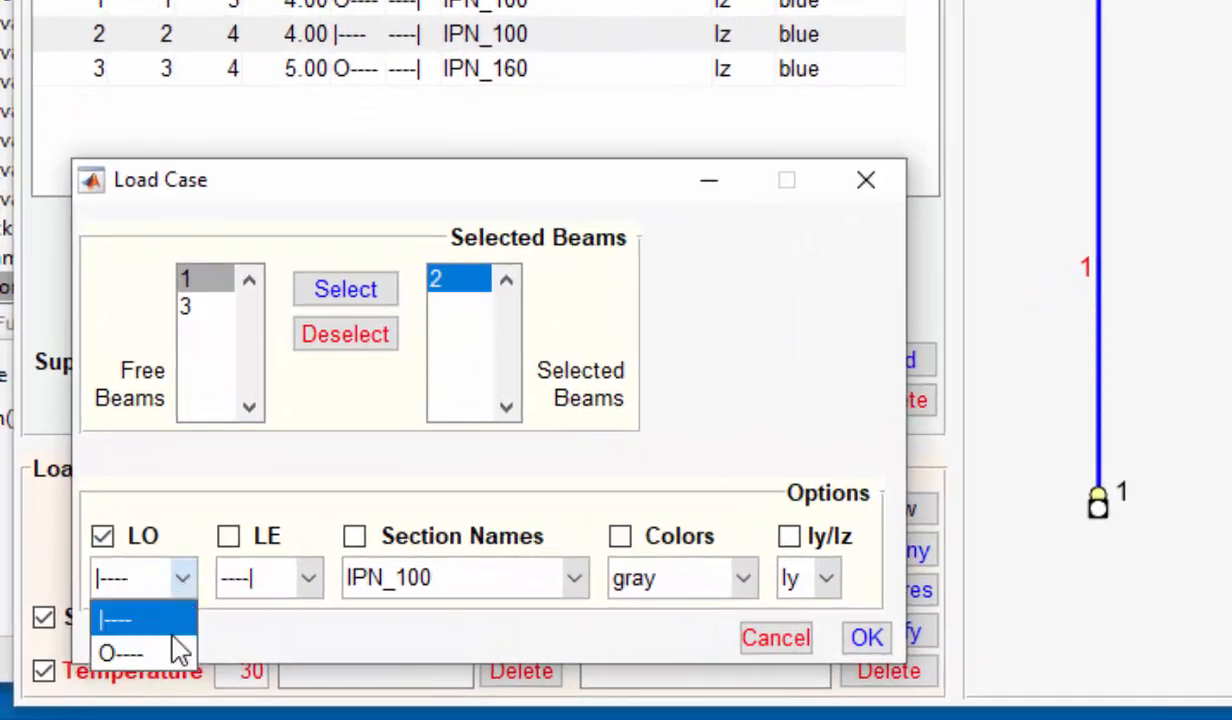
click(158, 652)
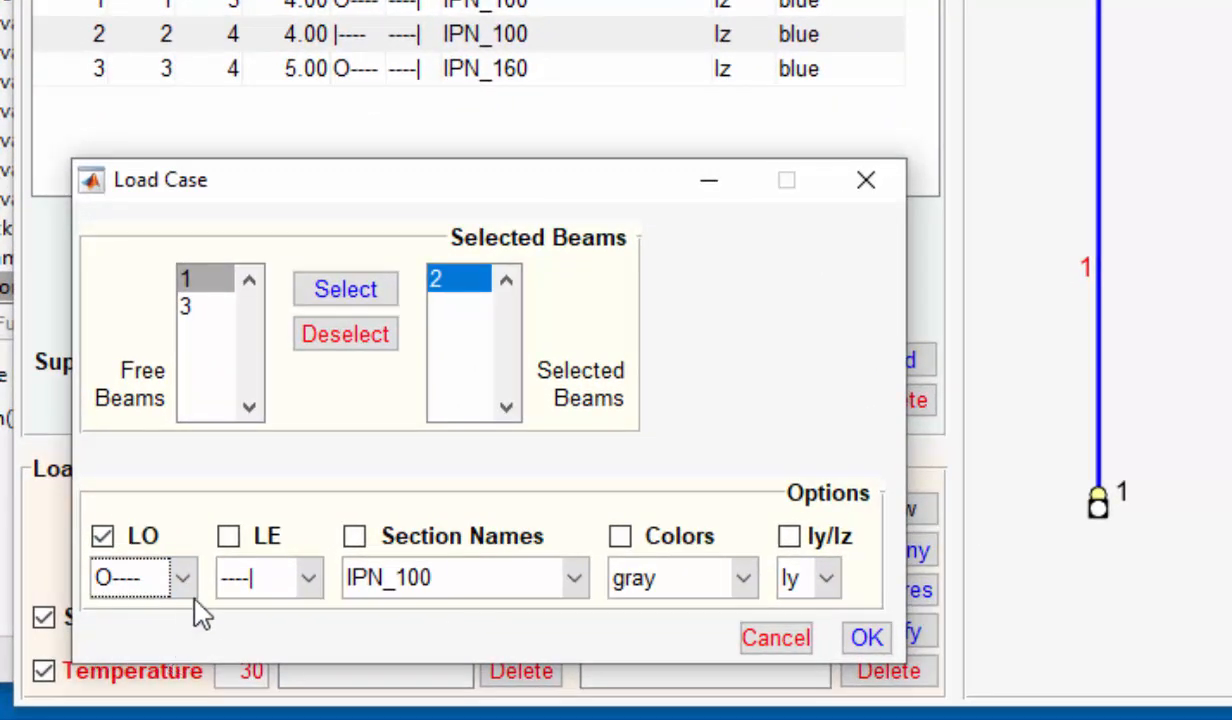
click(228, 540)
click(302, 580)
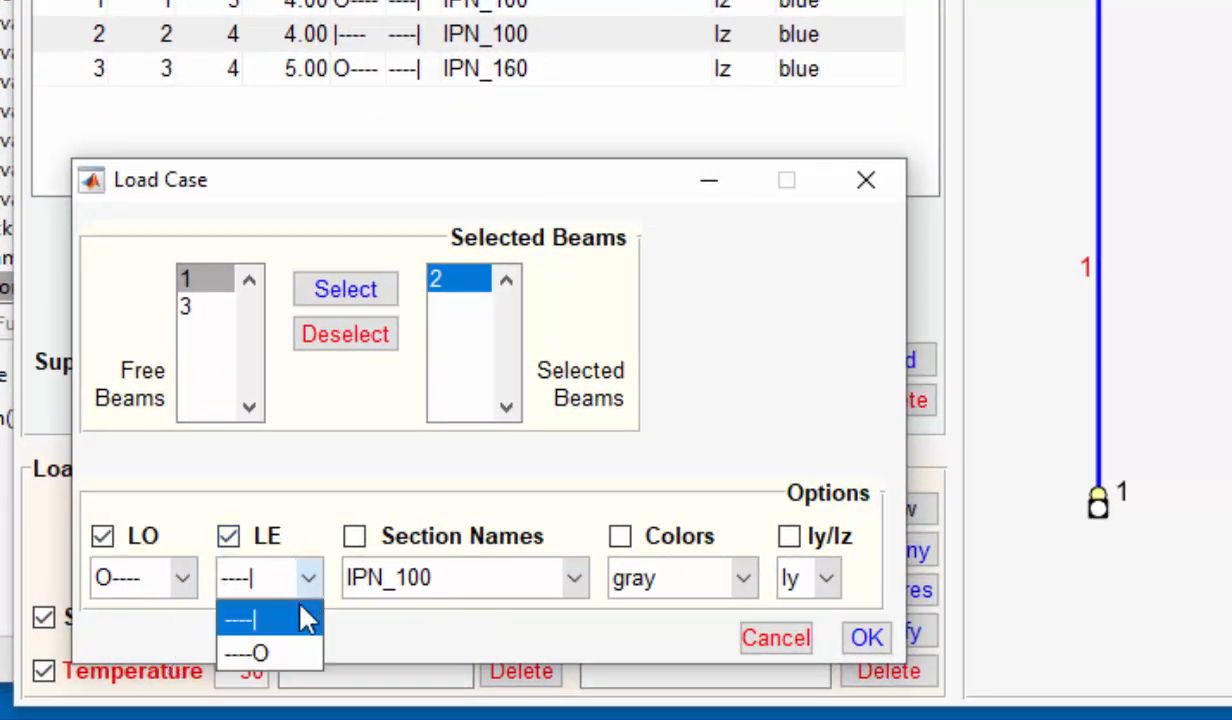
click(292, 648)
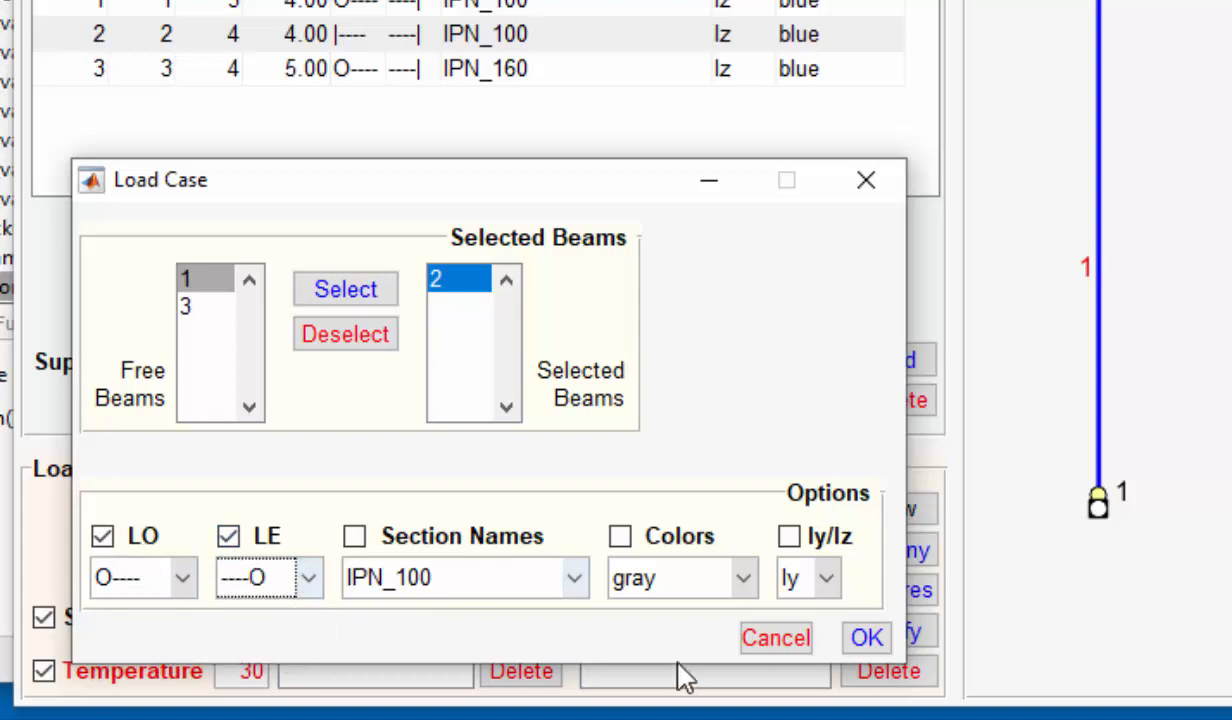
click(866, 639)
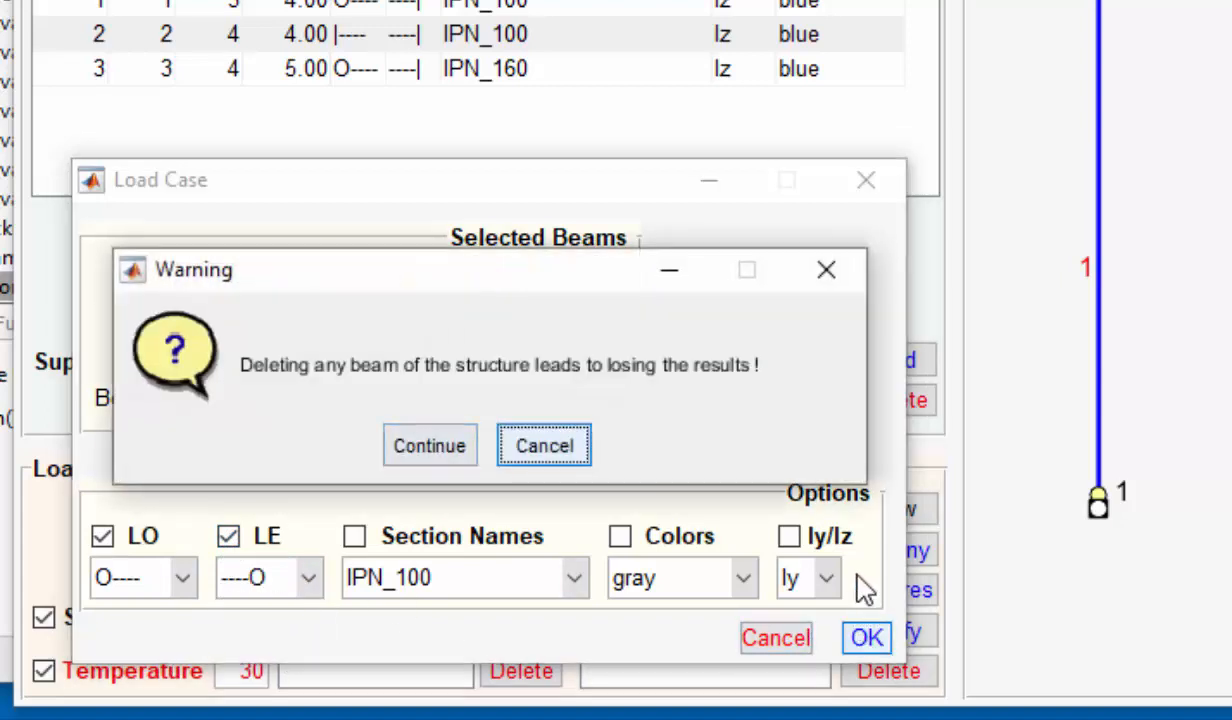
click(458, 446)
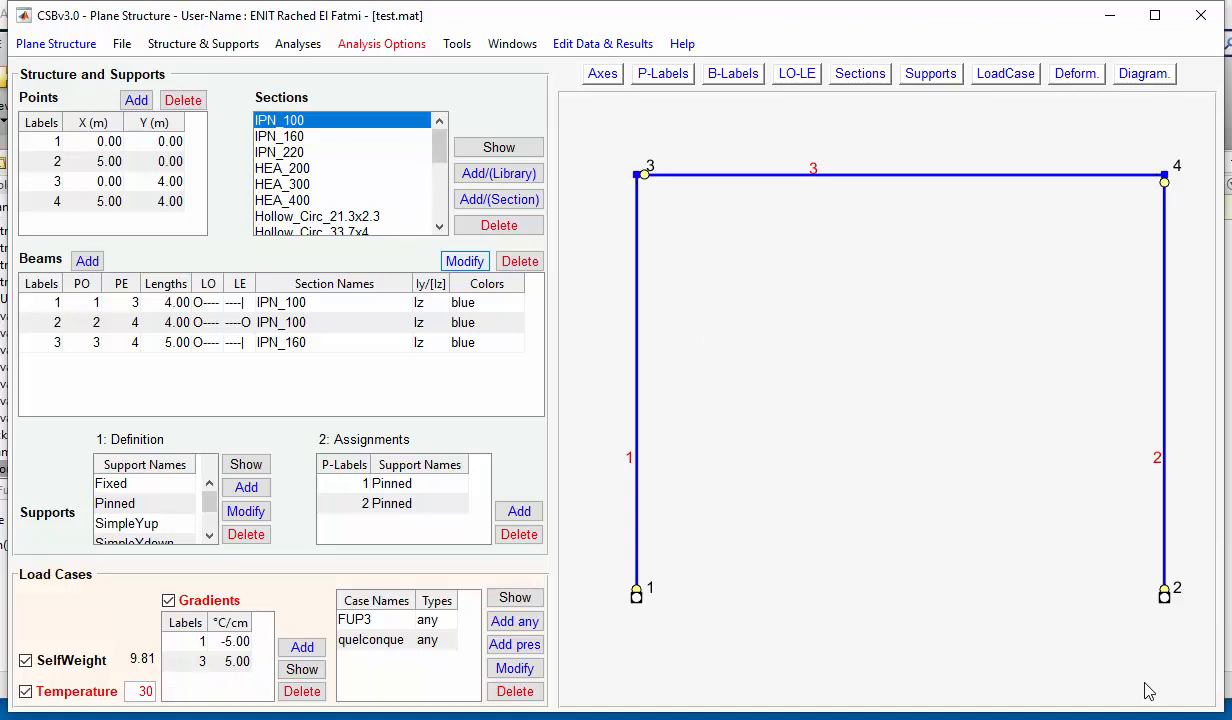
- Try to solve the load cases equilibrium for the frame with the additional hinges
click(305, 46)
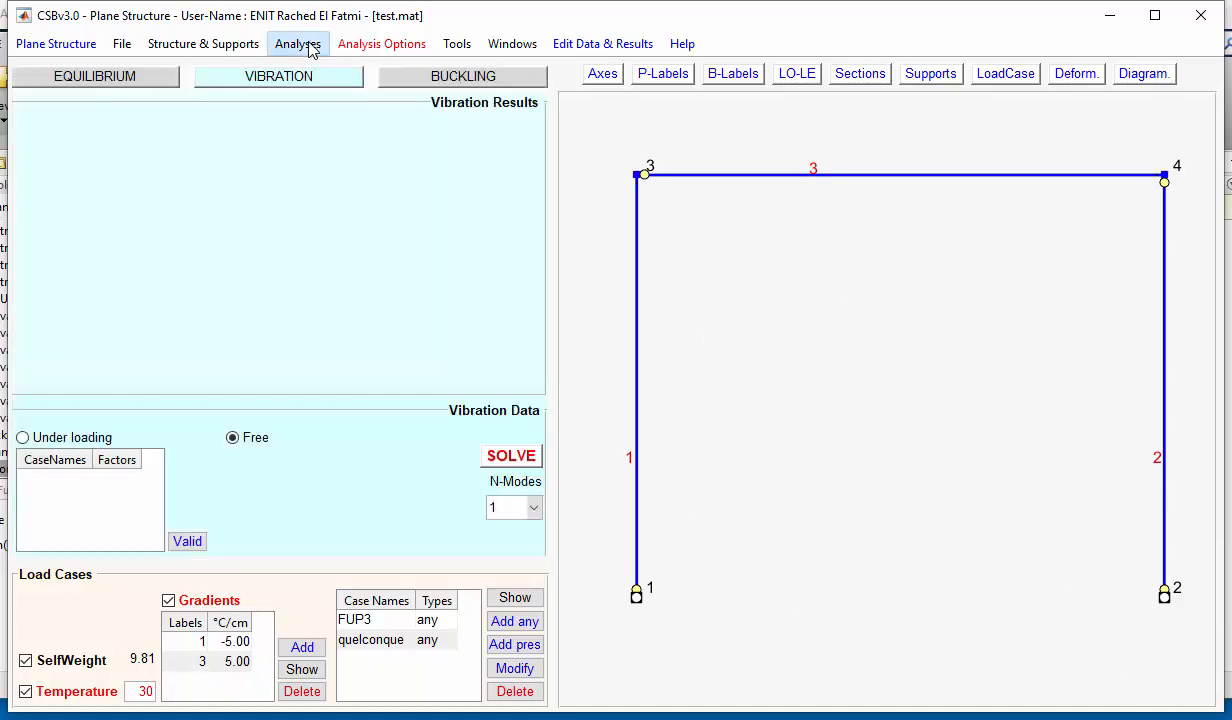
click(124, 82)
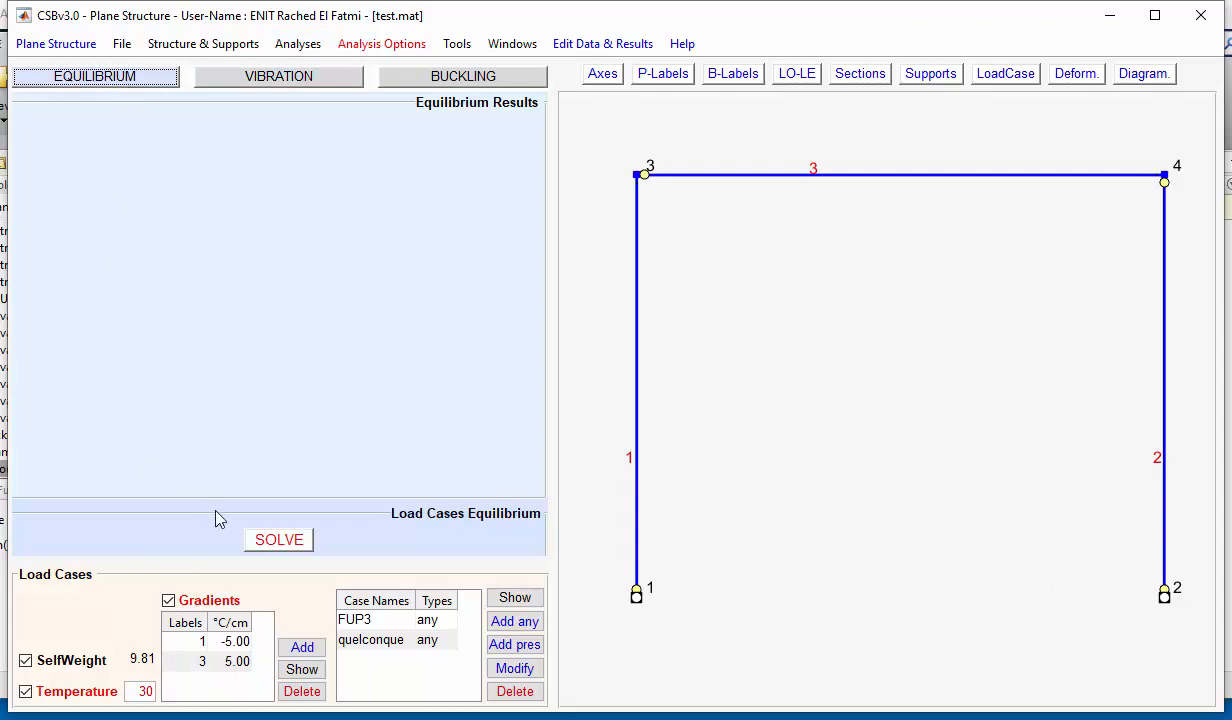
click(272, 540)
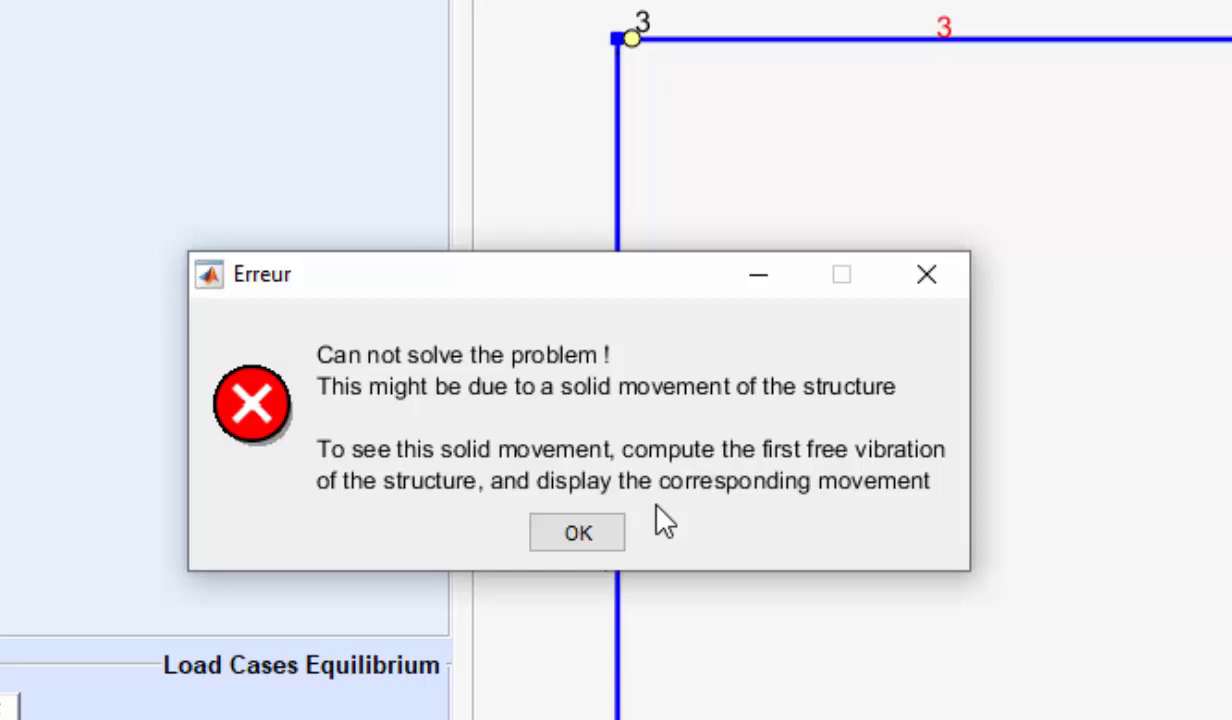
click(612, 530)
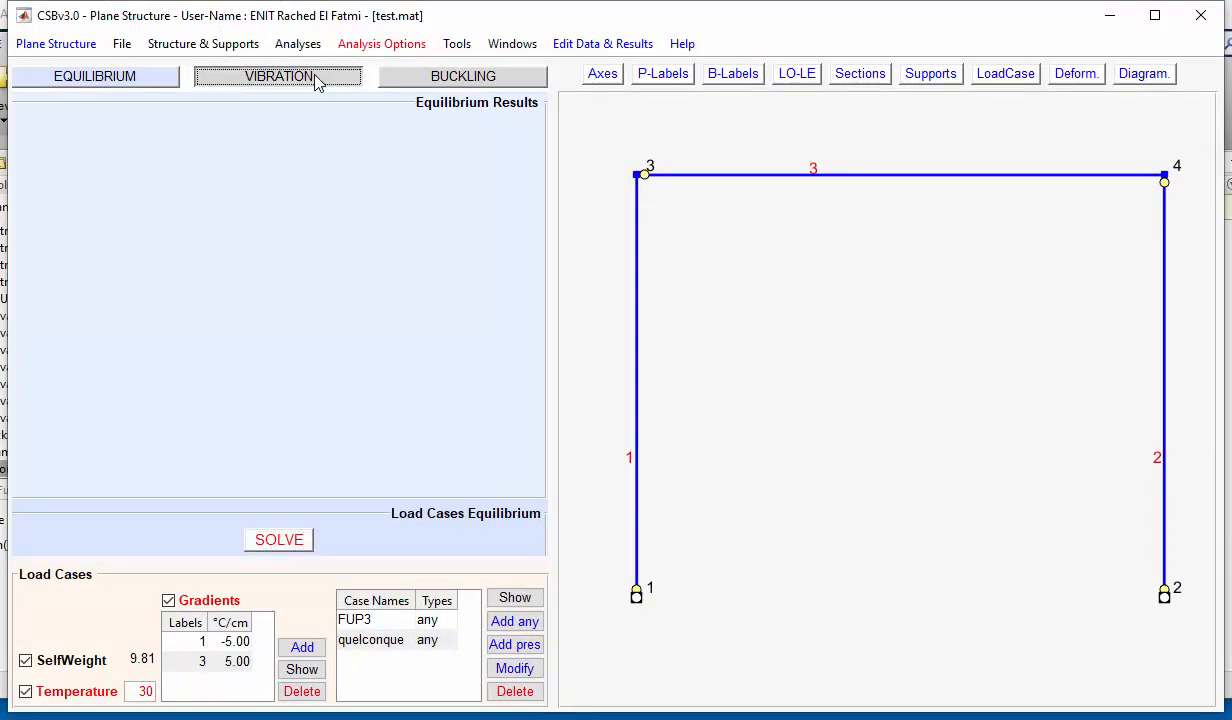
- Solve the free vibration of the modified frame for 2 modes
click(315, 76)
click(534, 507)
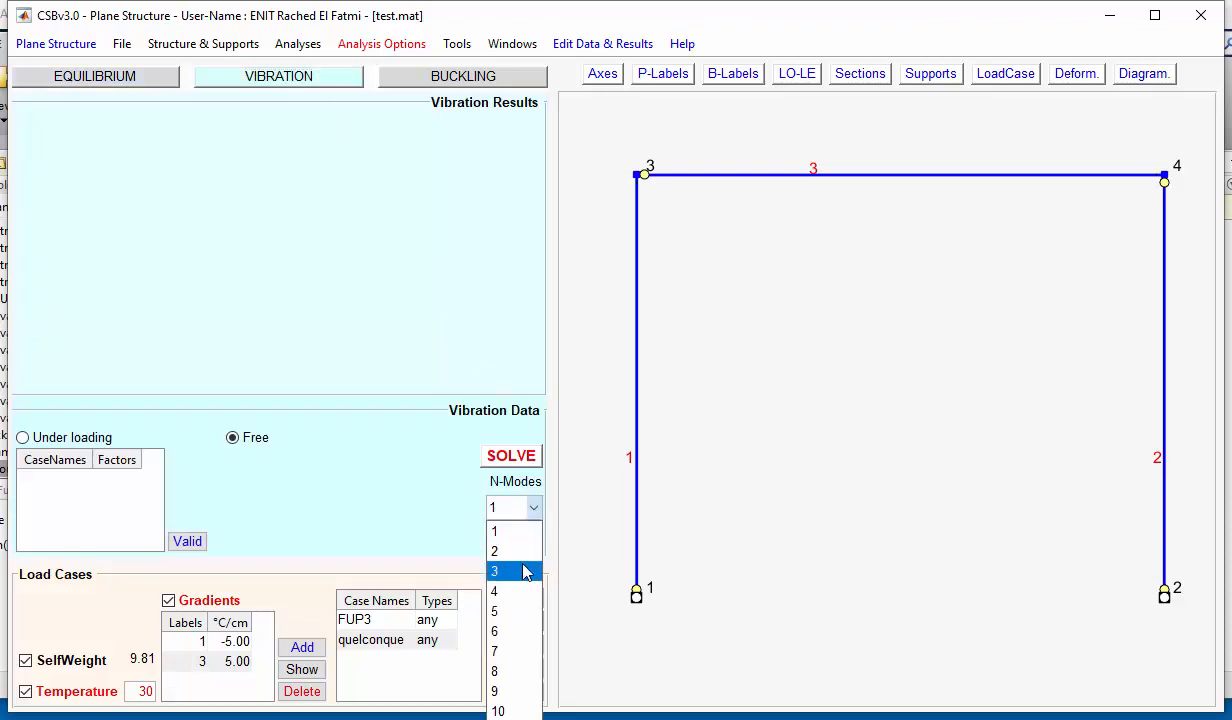
click(515, 551)
click(526, 457)
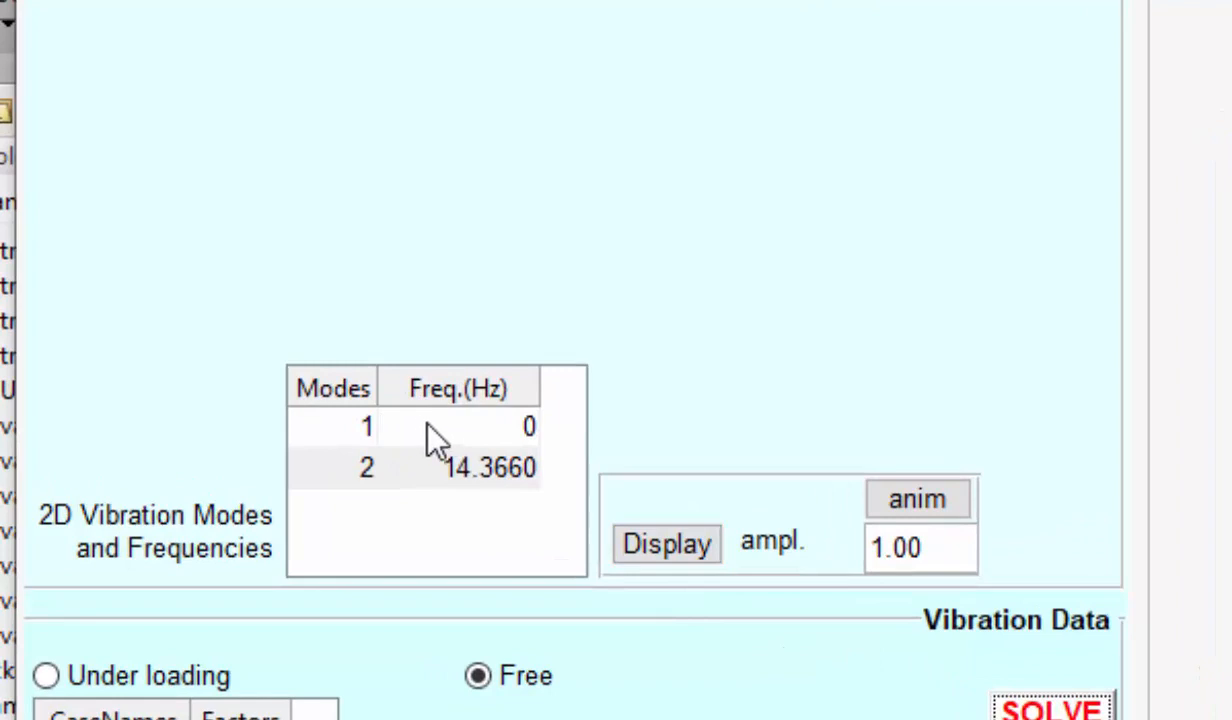
- Display and animate the first vibration mode to examine the frame's movement
click(500, 437)
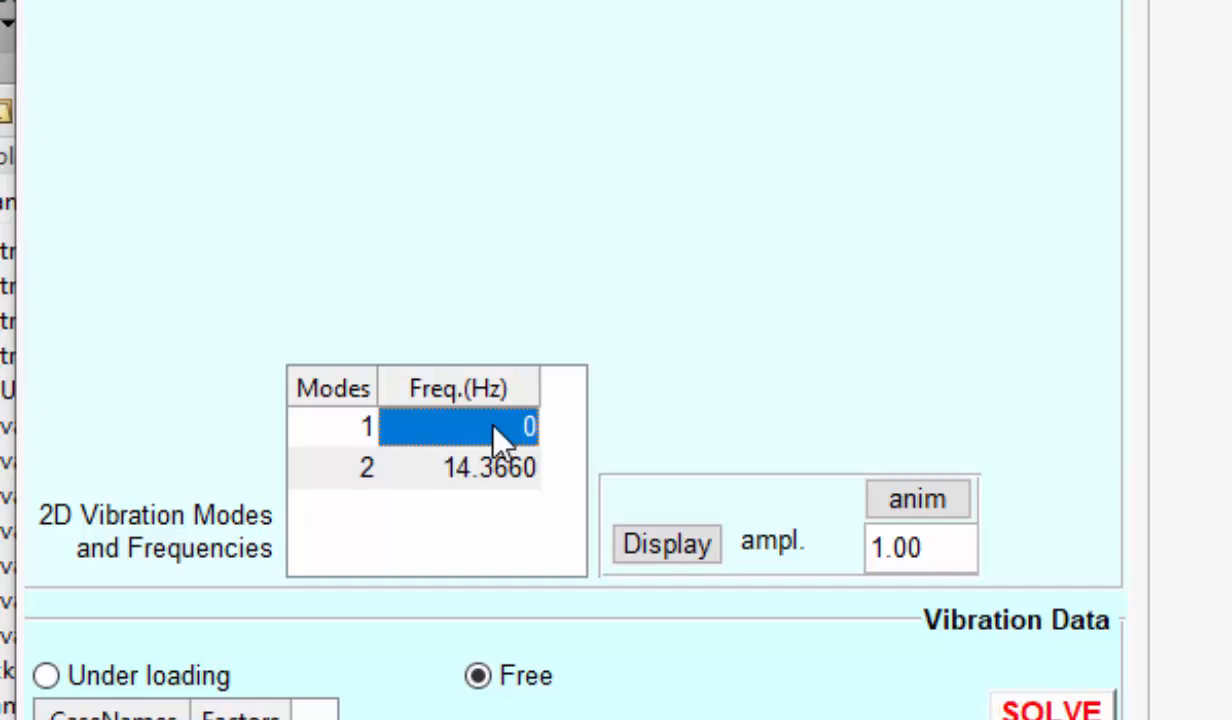
click(667, 543)
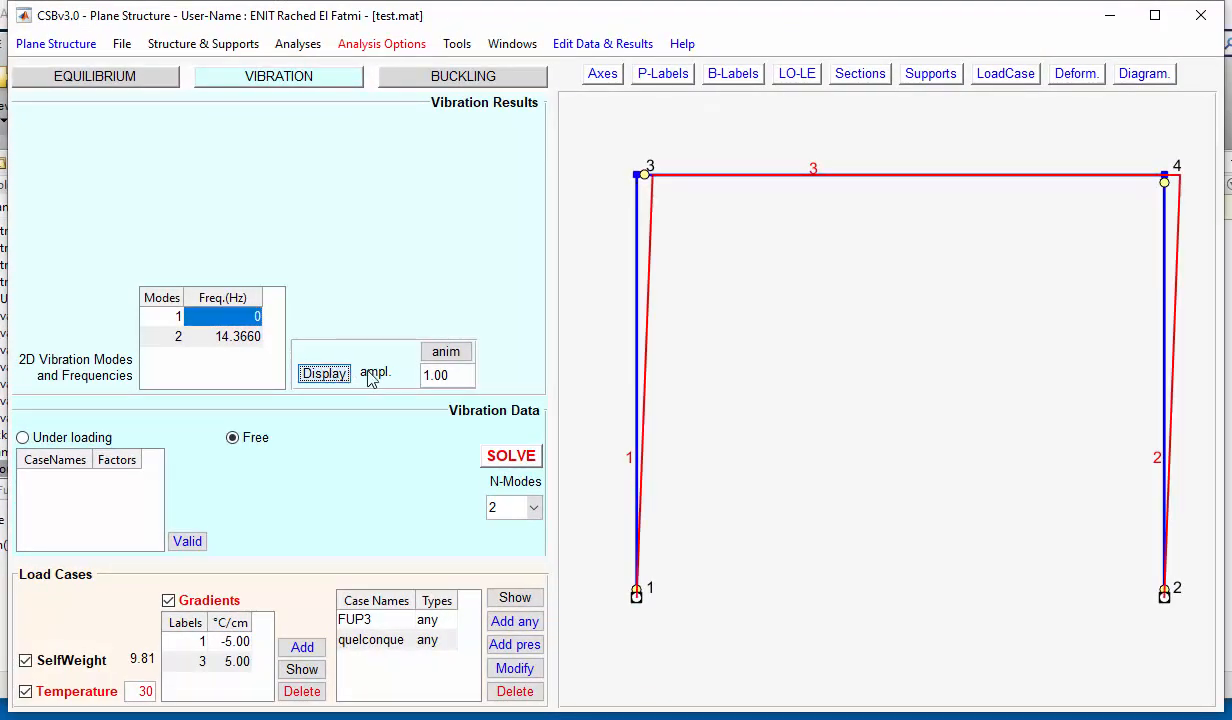
click(450, 355)
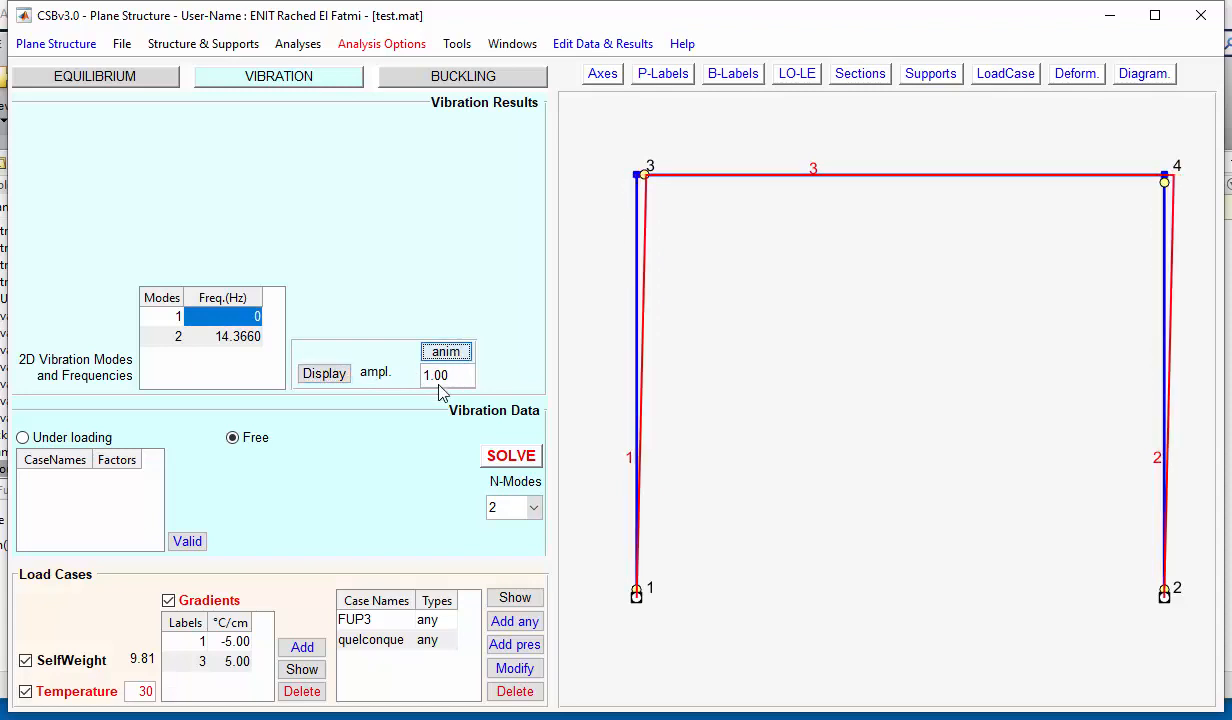
- Redisplay and animate the first vibration mode with an amplitude of 3.00
click(446, 377)
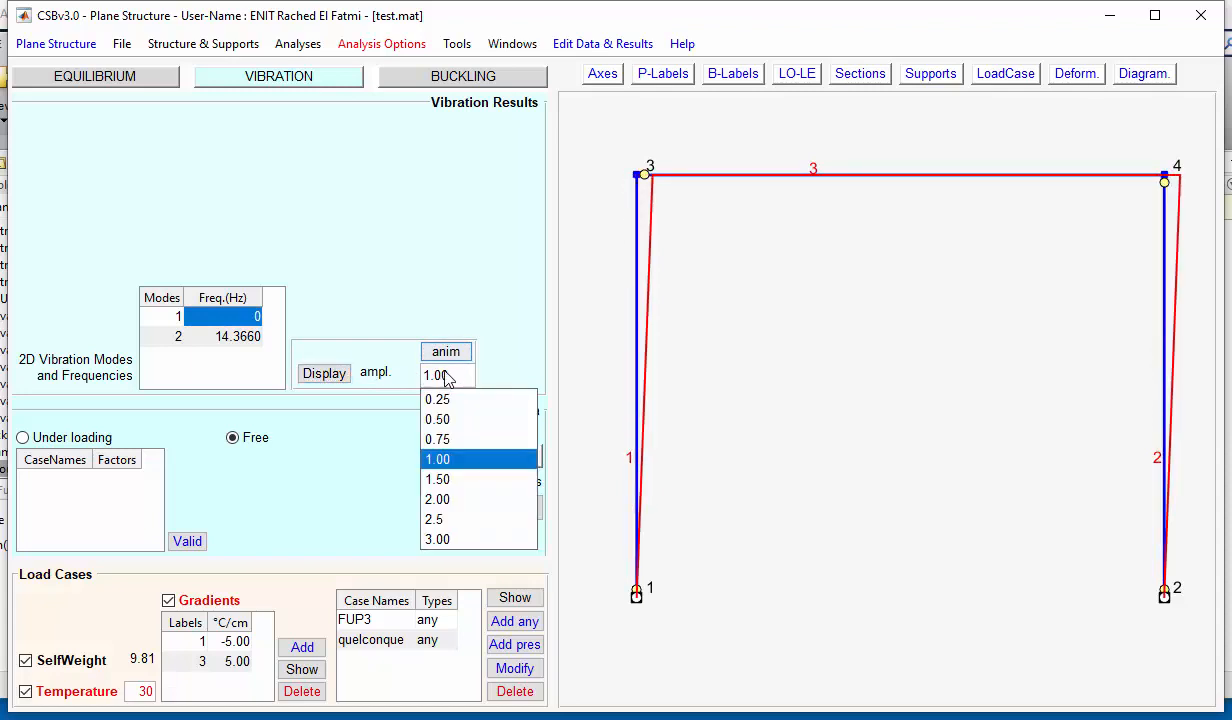
click(437, 539)
click(338, 380)
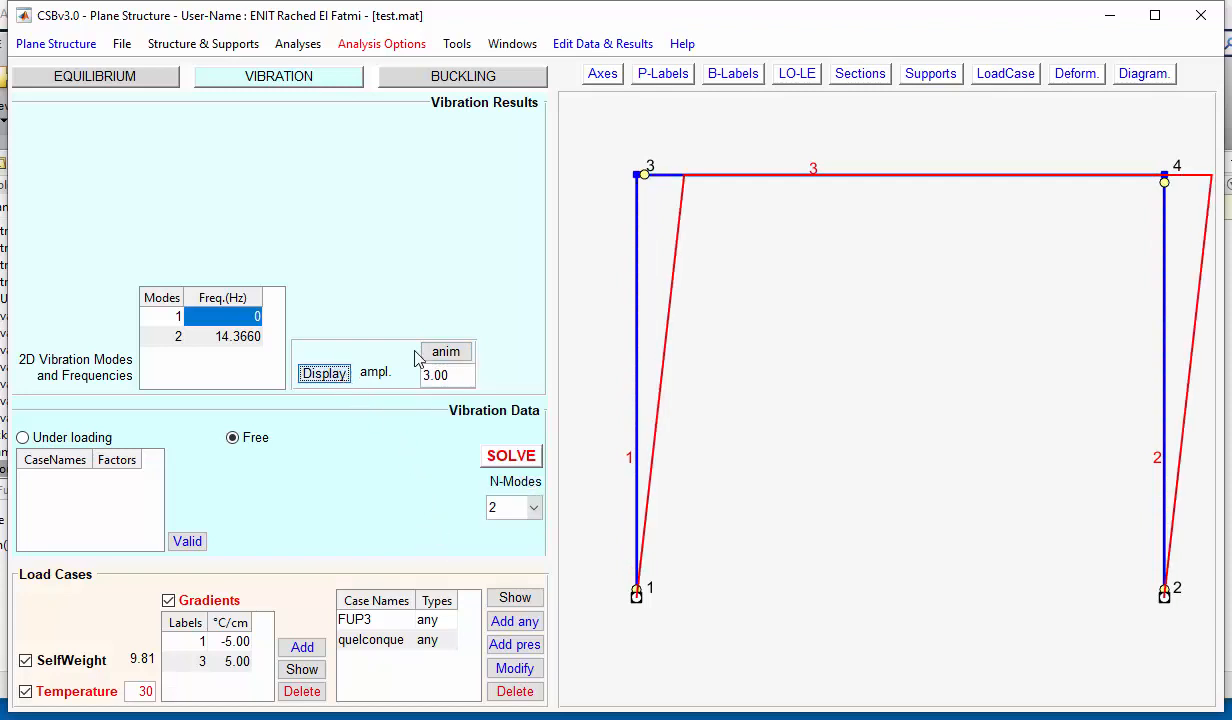
click(445, 354)
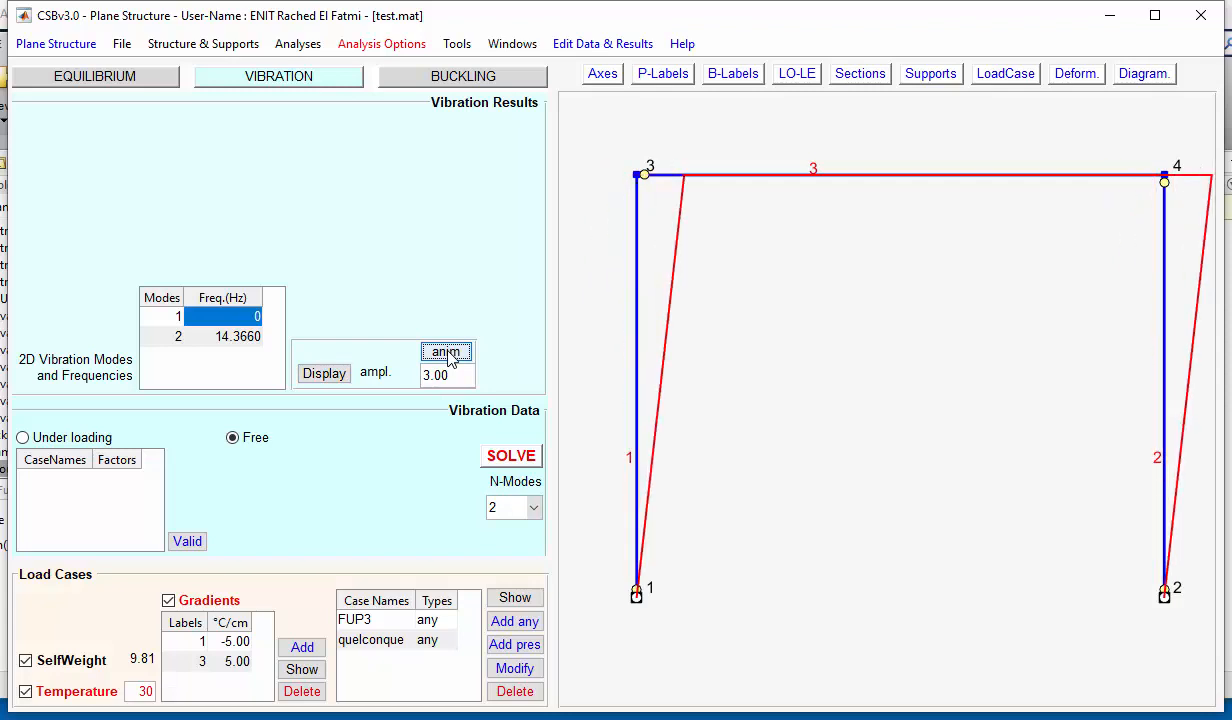
- Review the structure and supports definition and the equilibrium, vibration and buckling analysis pages
click(133, 80)
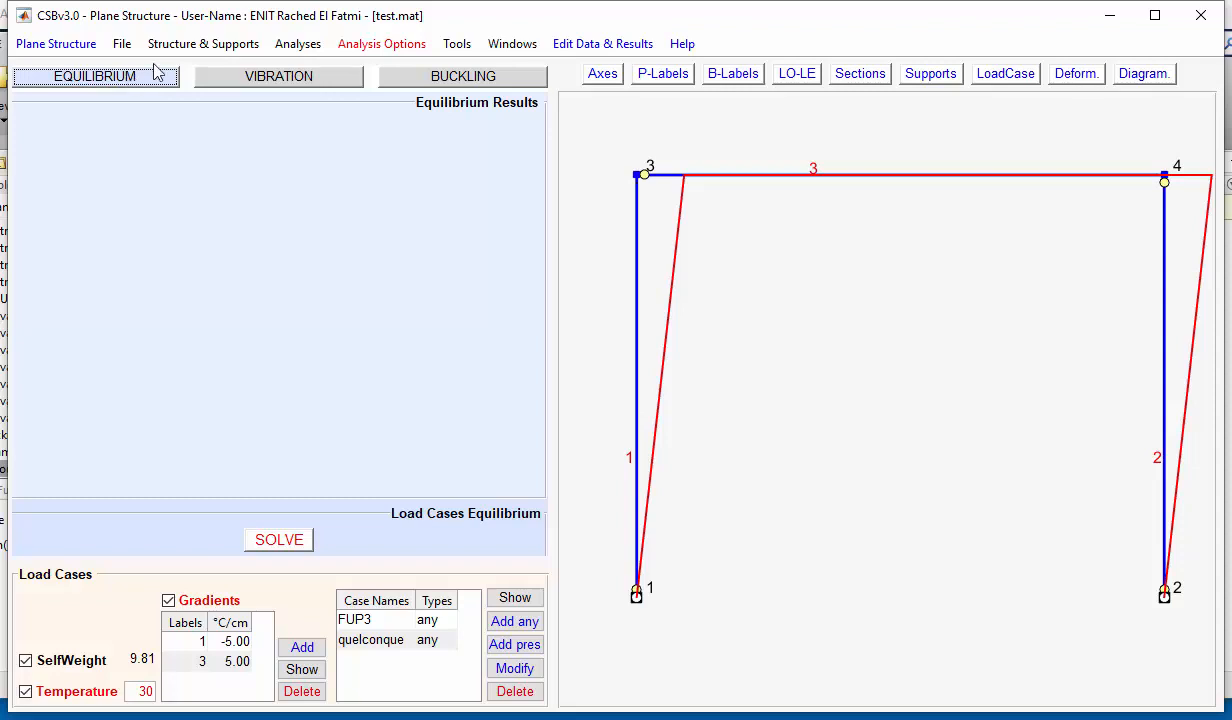
click(184, 46)
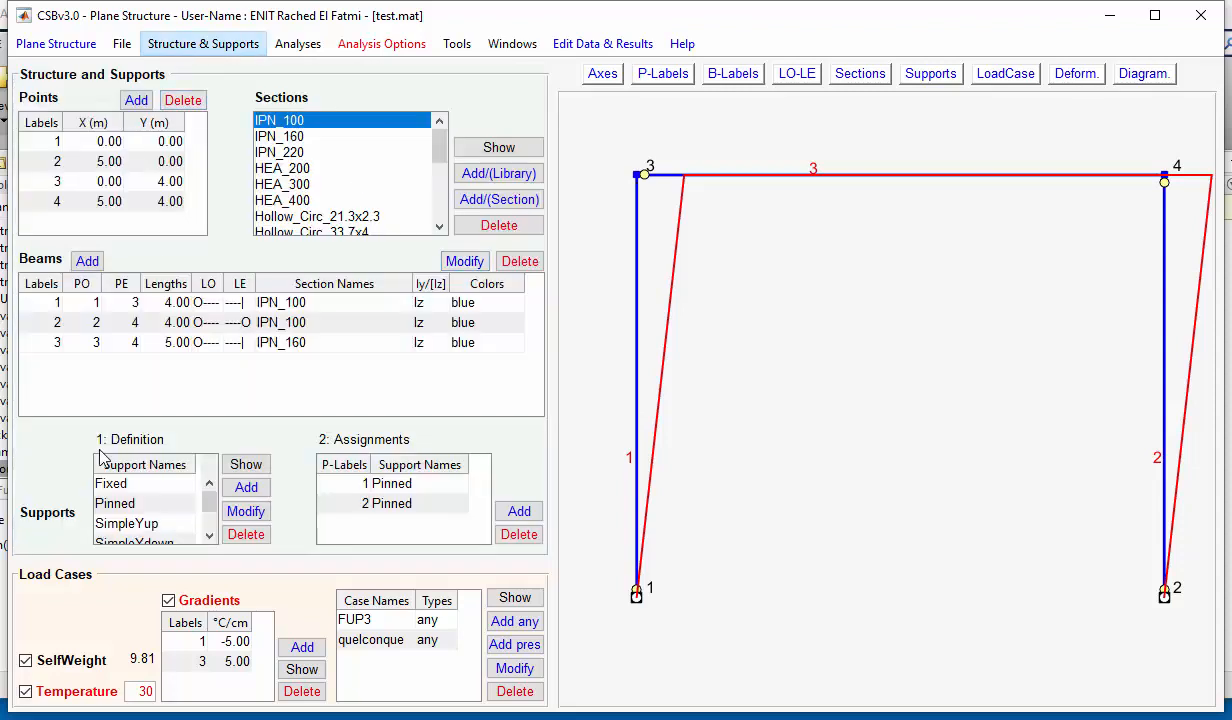
click(131, 40)
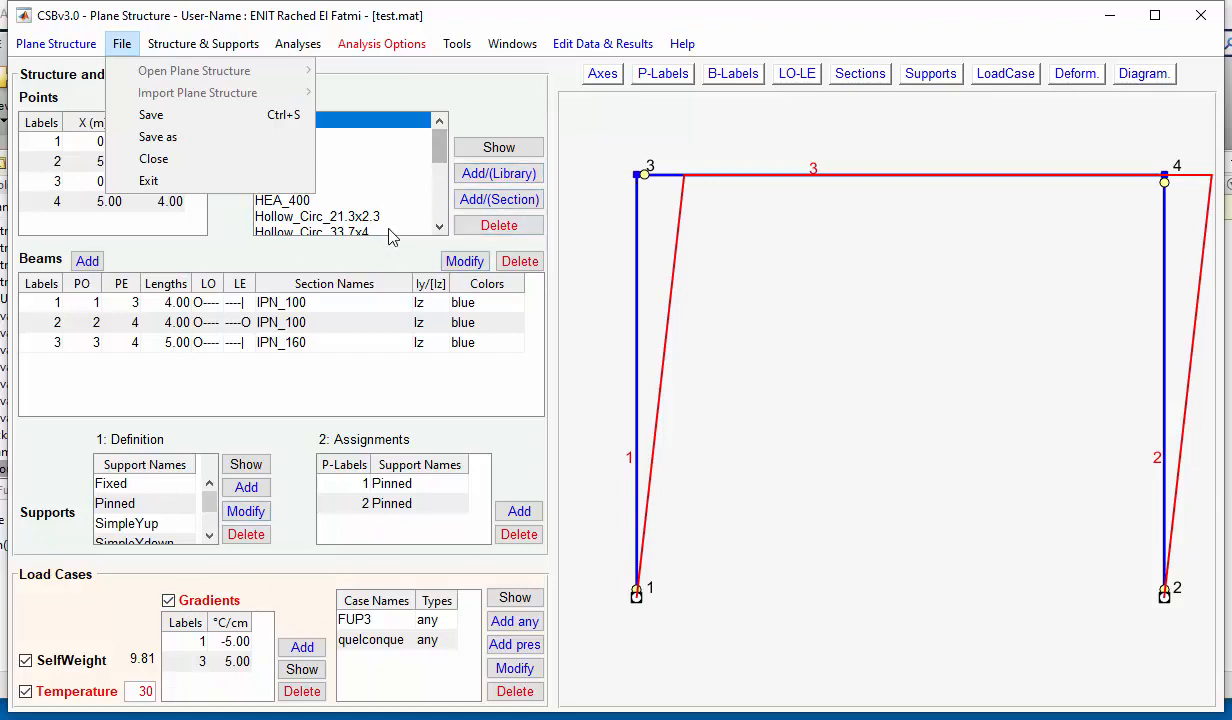
click(448, 447)
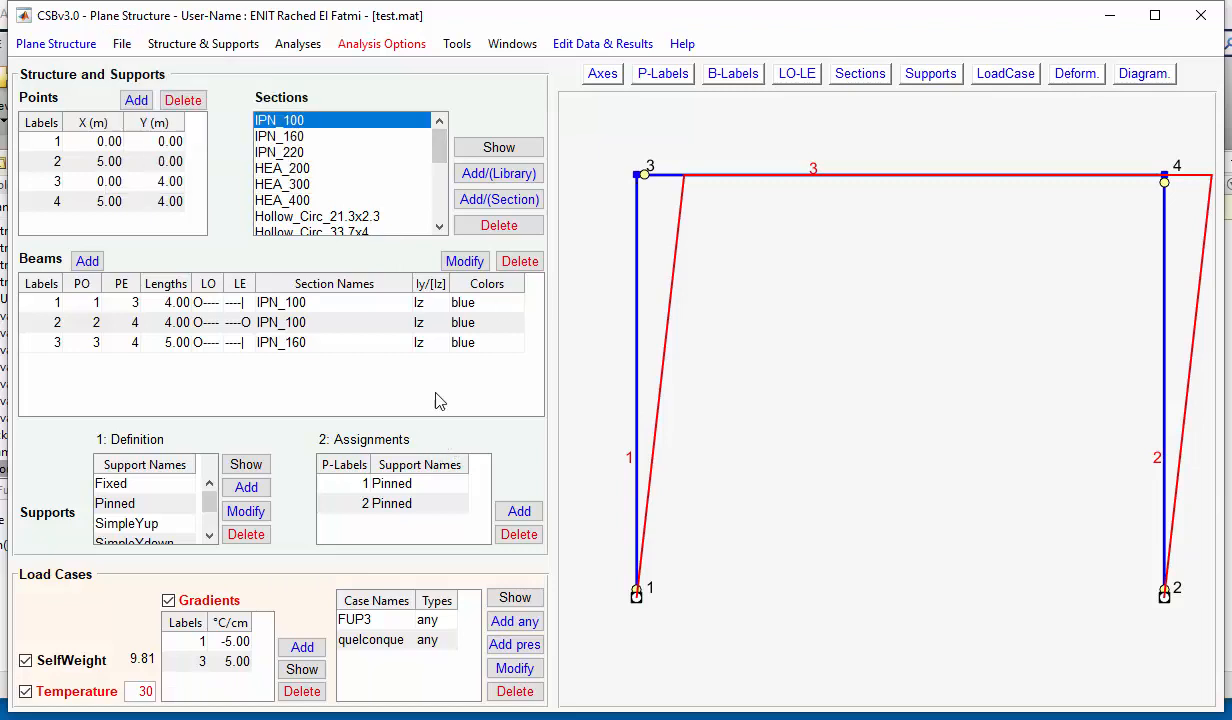
click(293, 44)
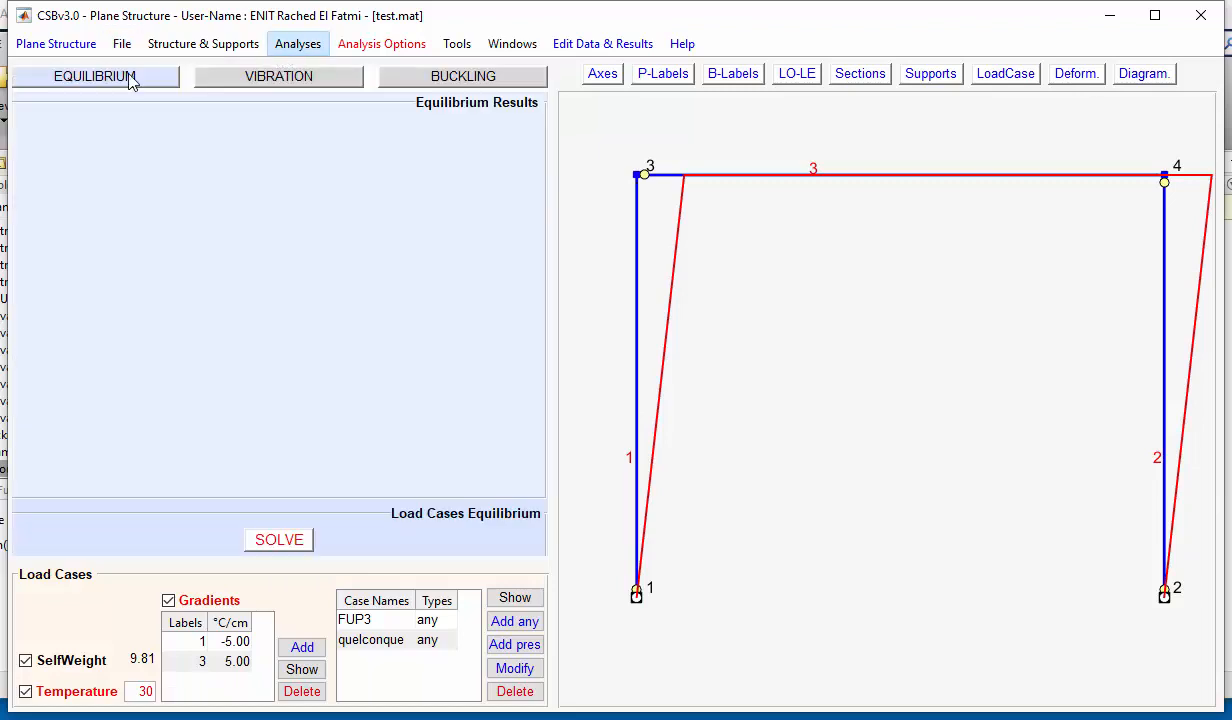
click(199, 79)
click(445, 85)
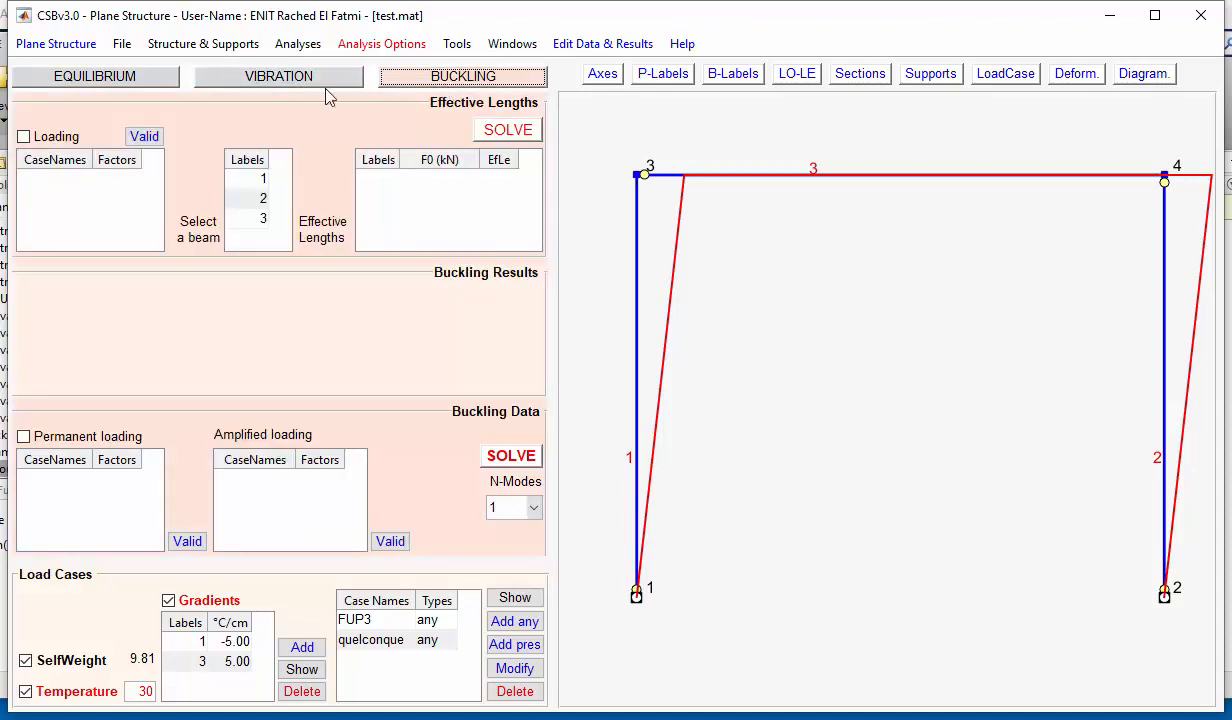
click(155, 80)
click(220, 78)
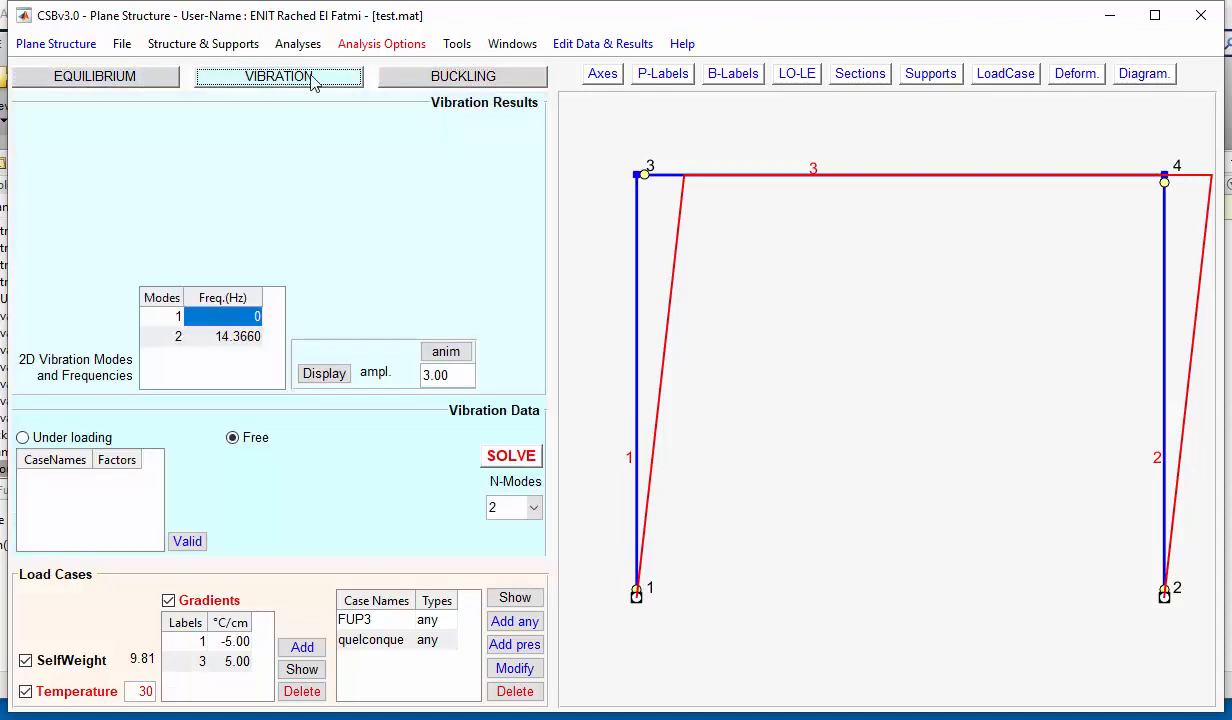
click(424, 78)
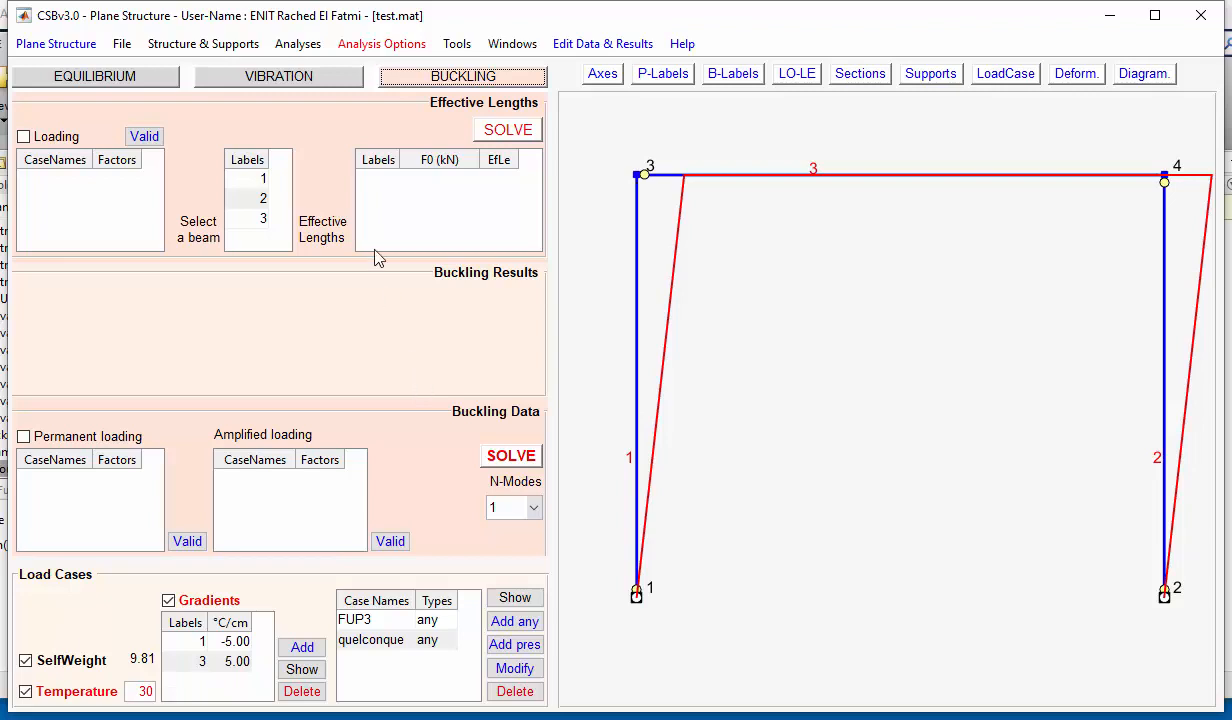
click(240, 46)
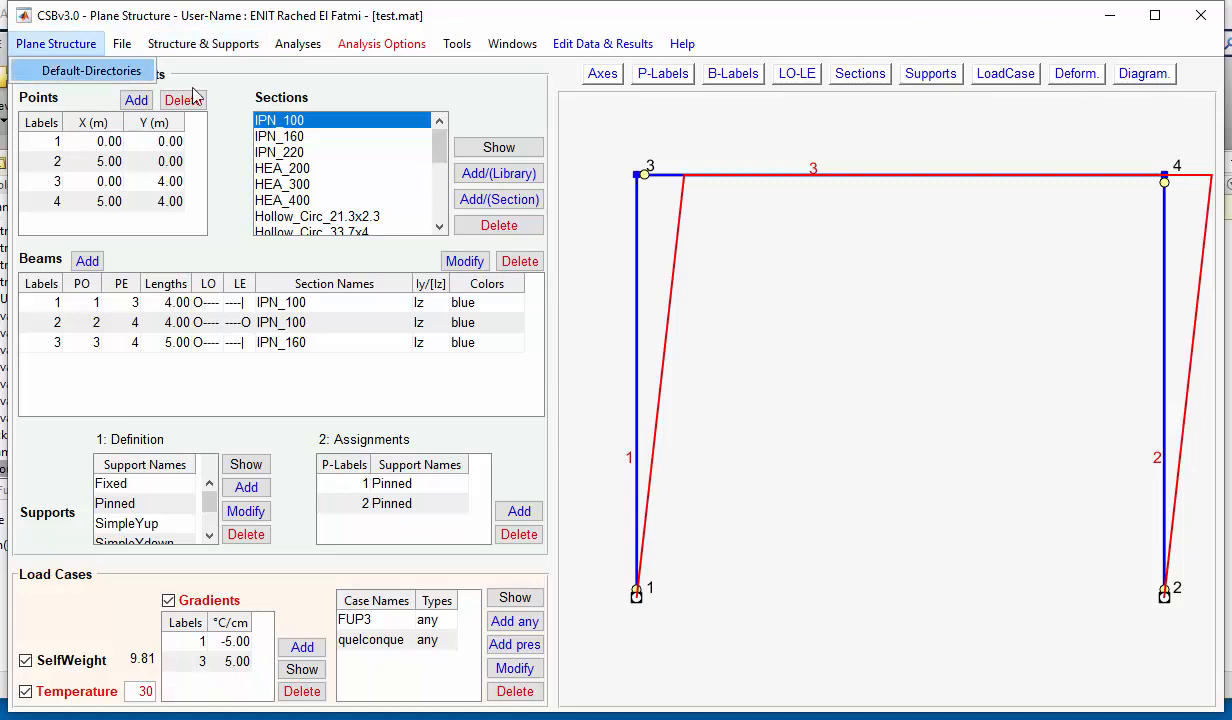
click(280, 46)
click(549, 42)
click(175, 44)
click(123, 45)
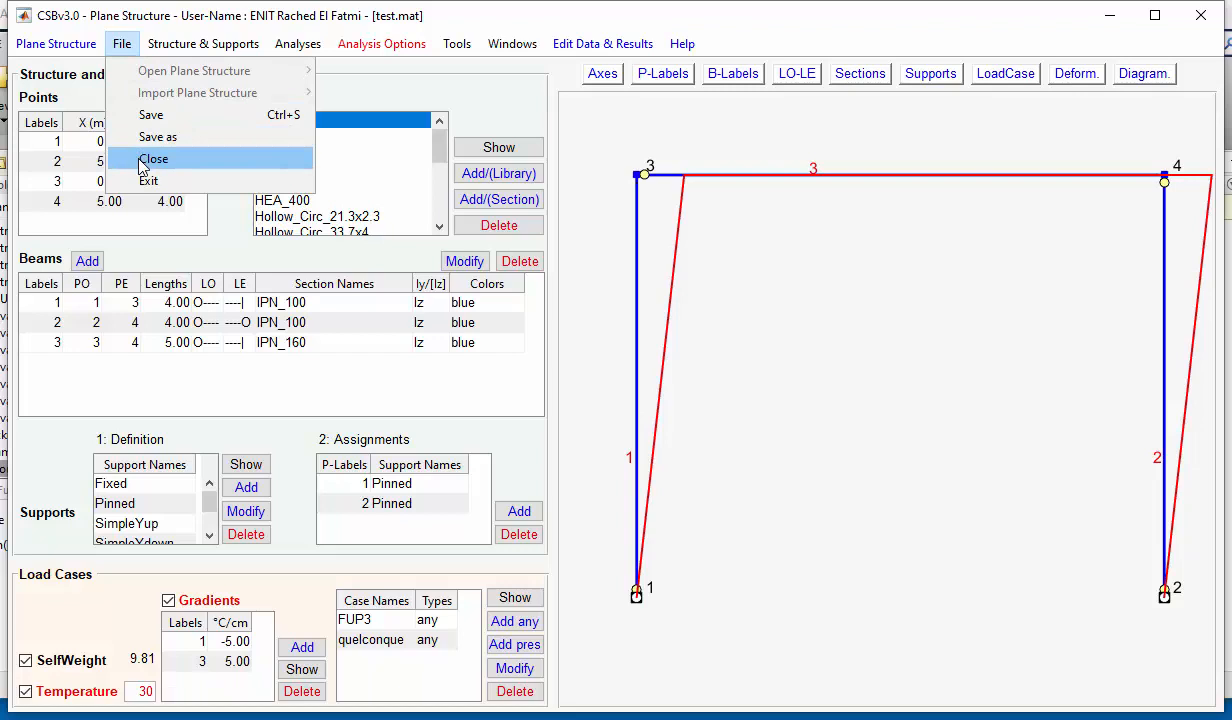
click(310, 44)
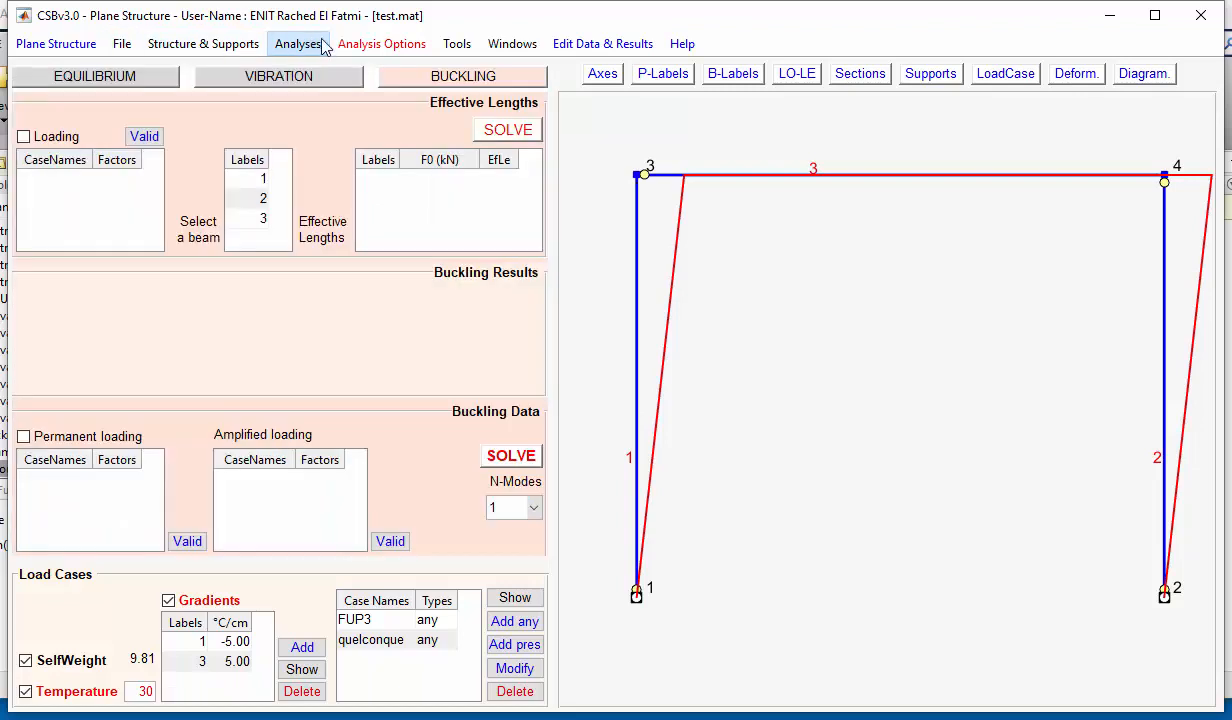
- Show the main window's toolbar of file, zoom and pan tools and hide it again
click(380, 44)
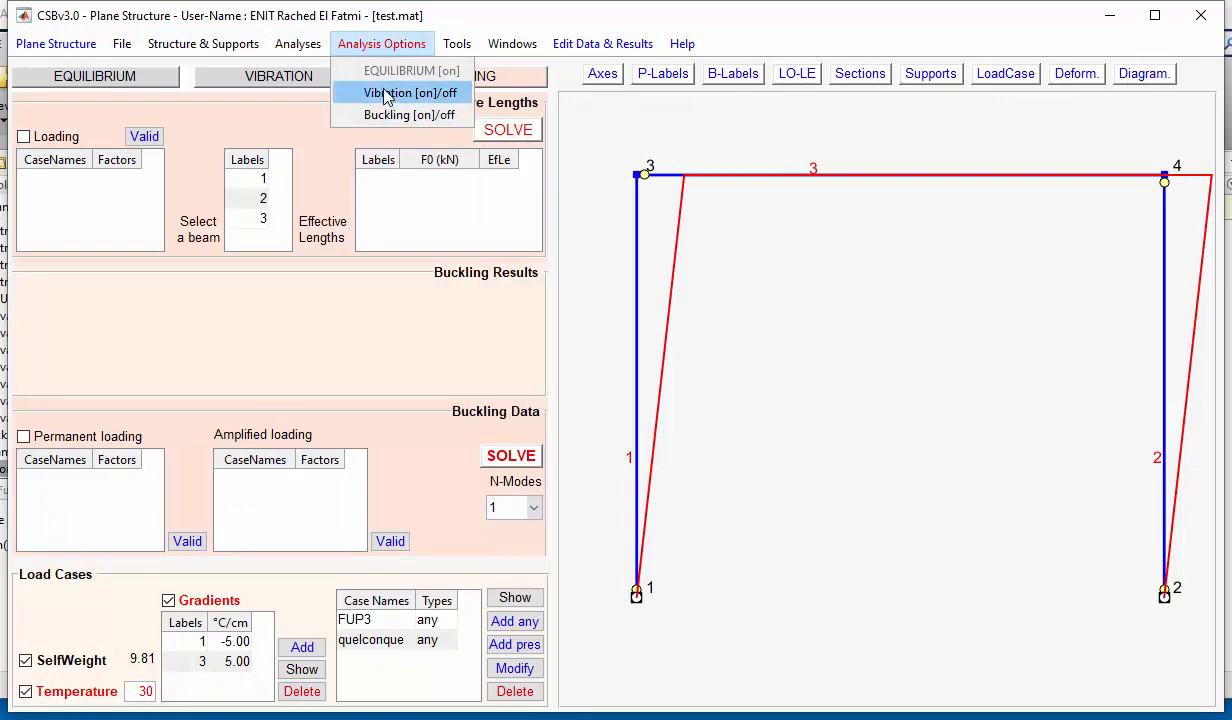
mouse_move(470, 46)
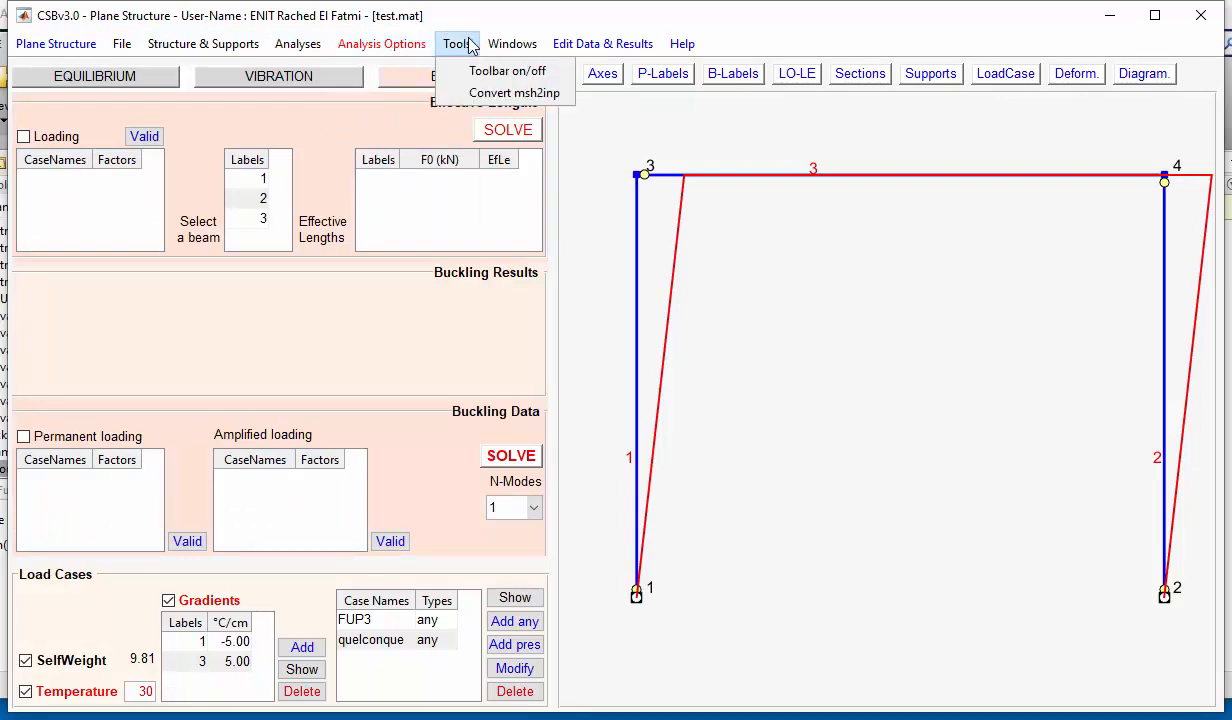
click(480, 74)
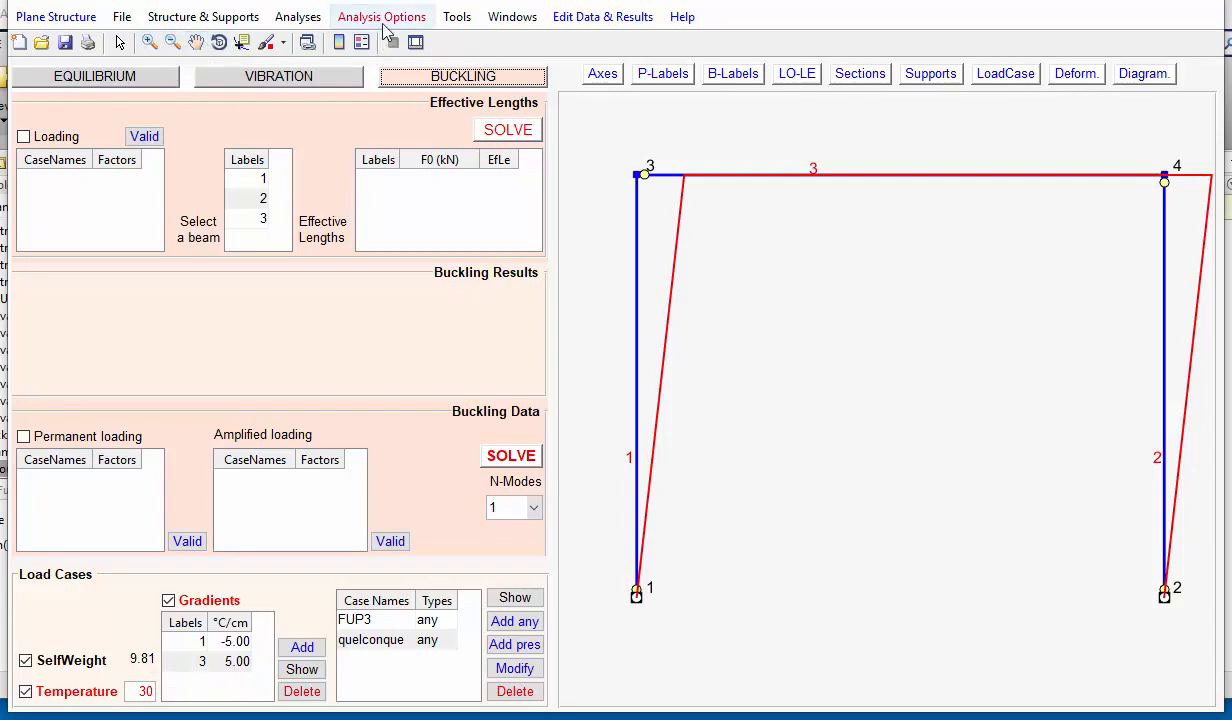
click(456, 18)
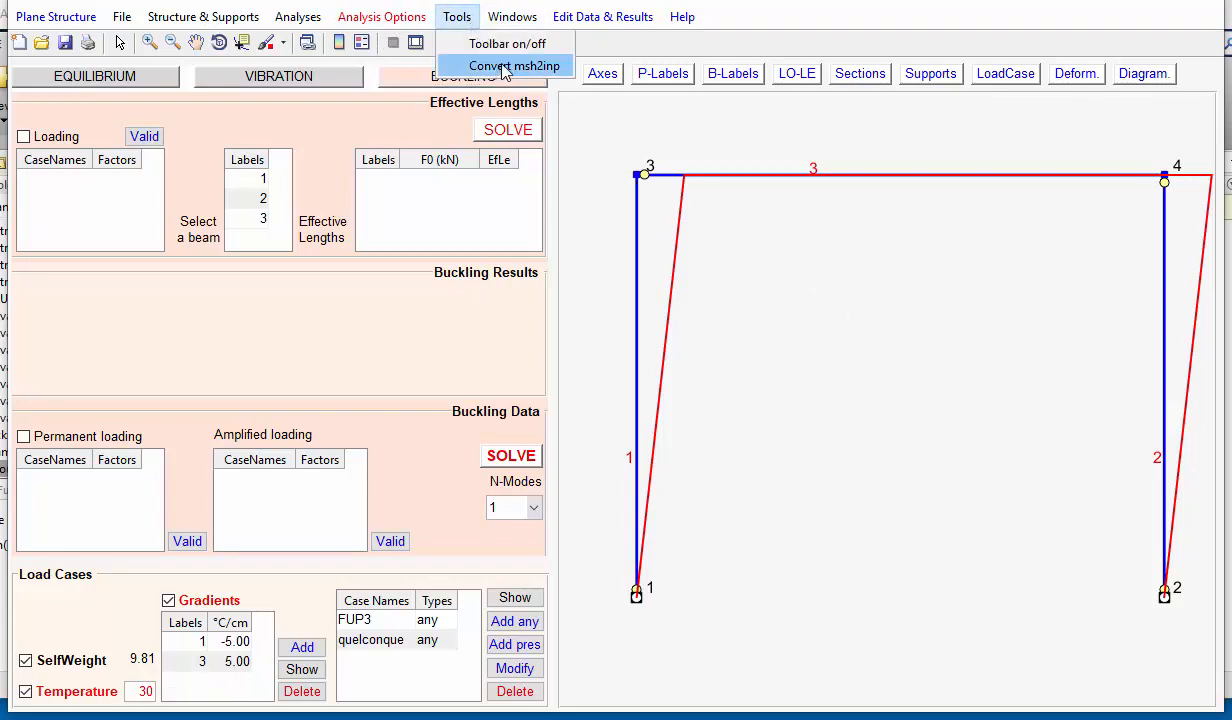
click(495, 44)
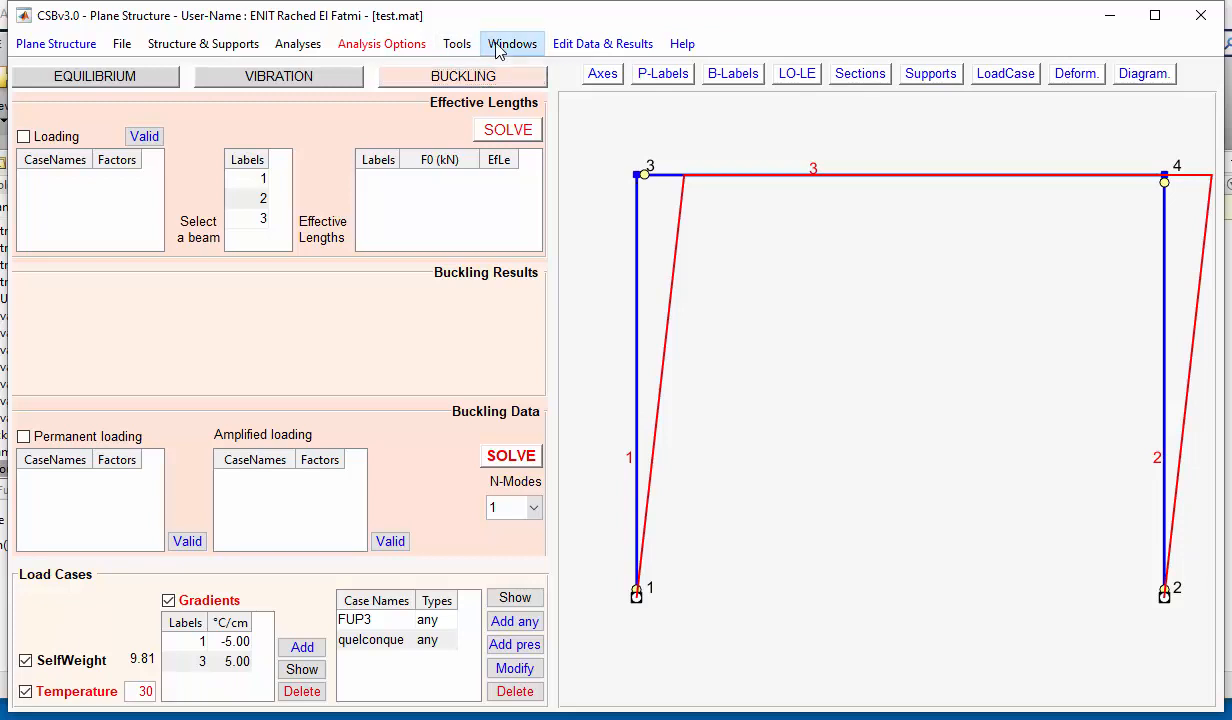
click(497, 47)
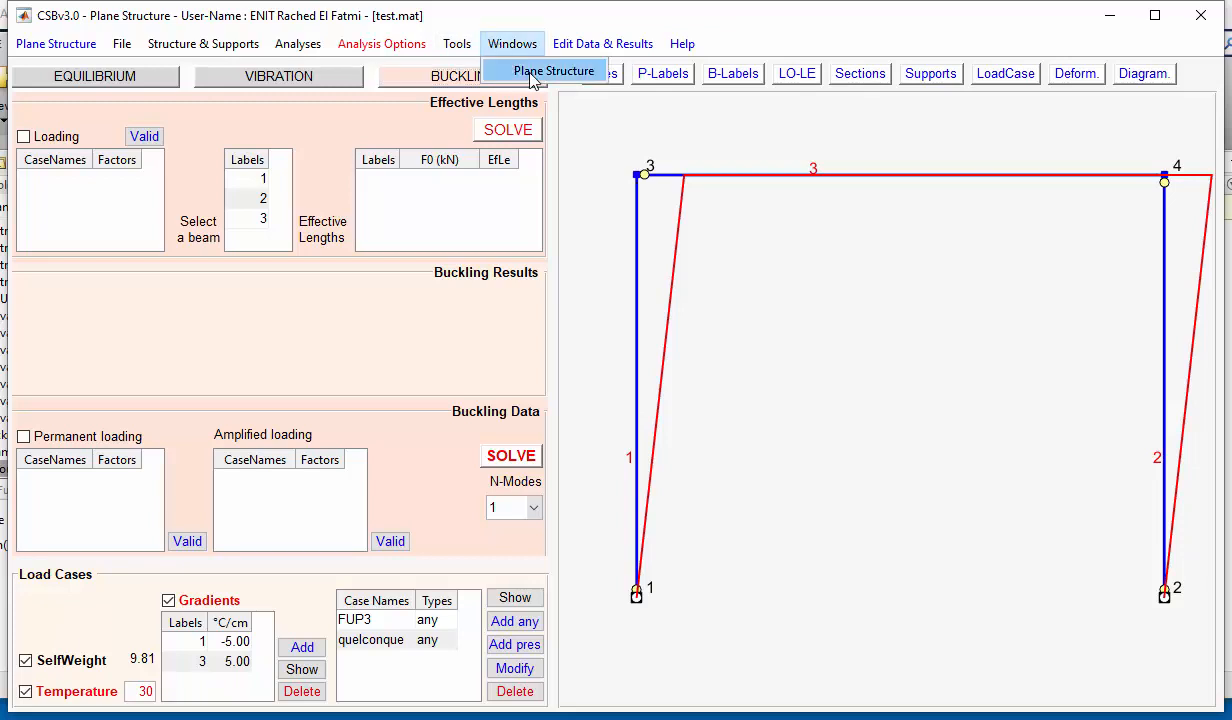
click(533, 74)
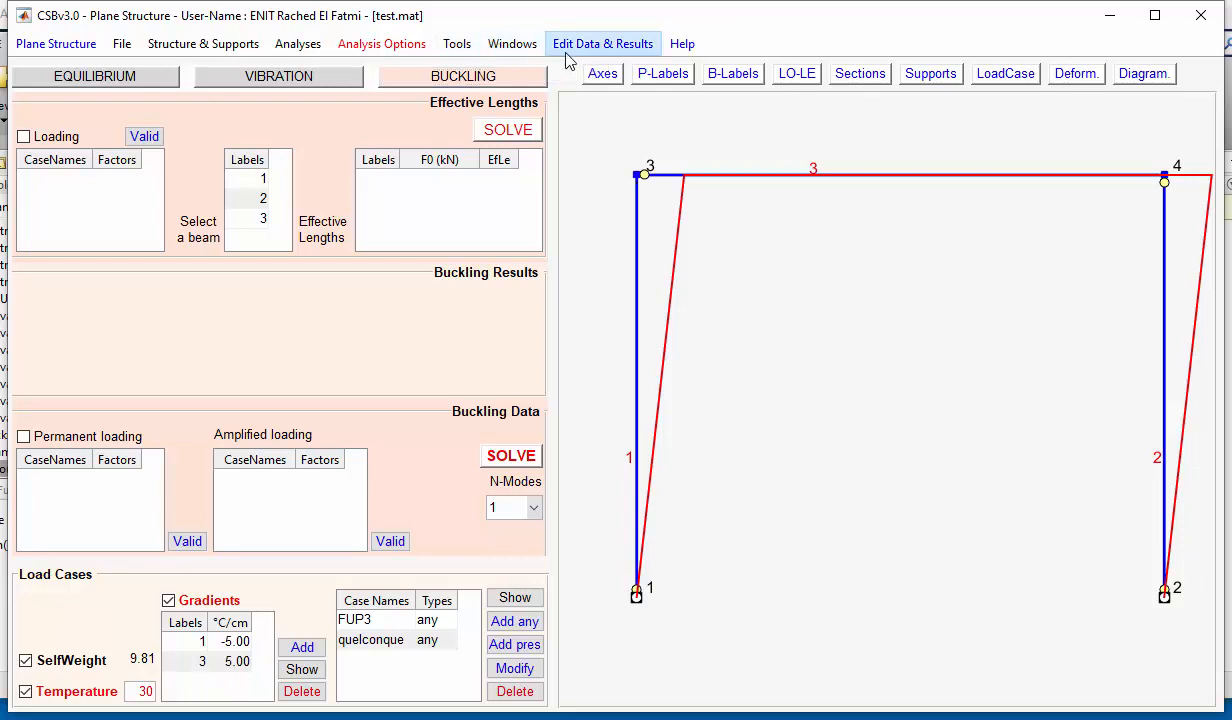
click(570, 48)
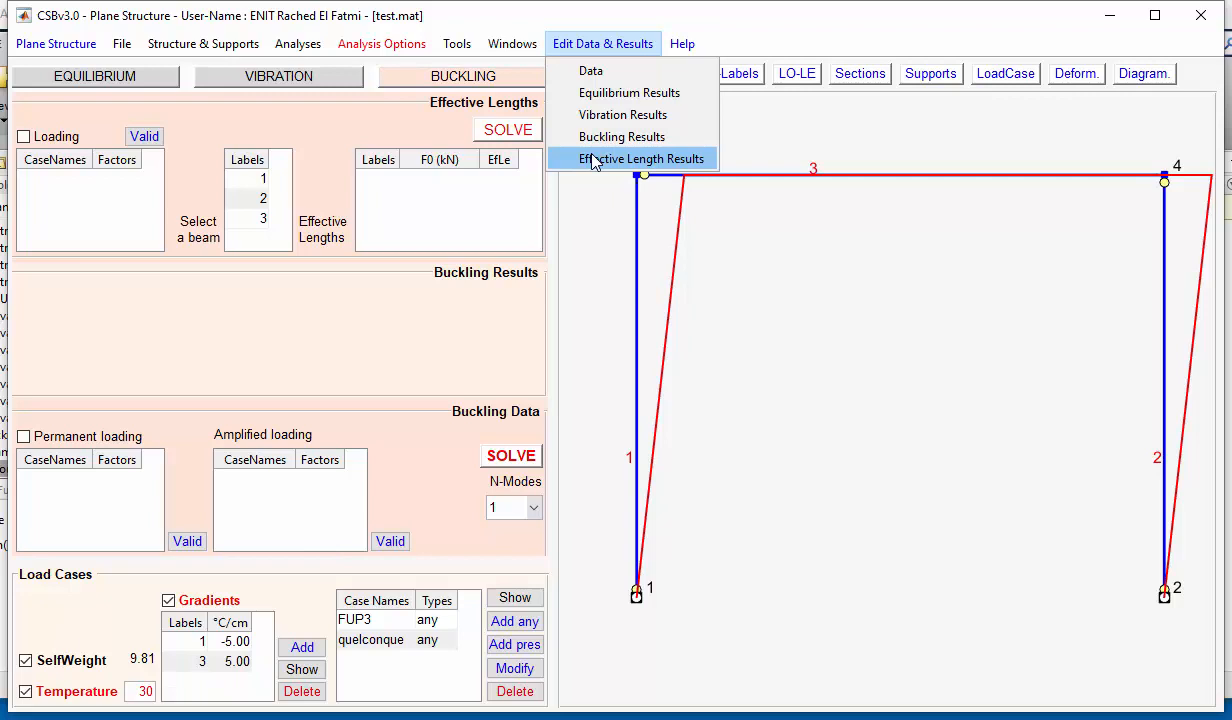
- Display the CSB colour chart to examine the available colour names, and close it
mouse_move(679, 44)
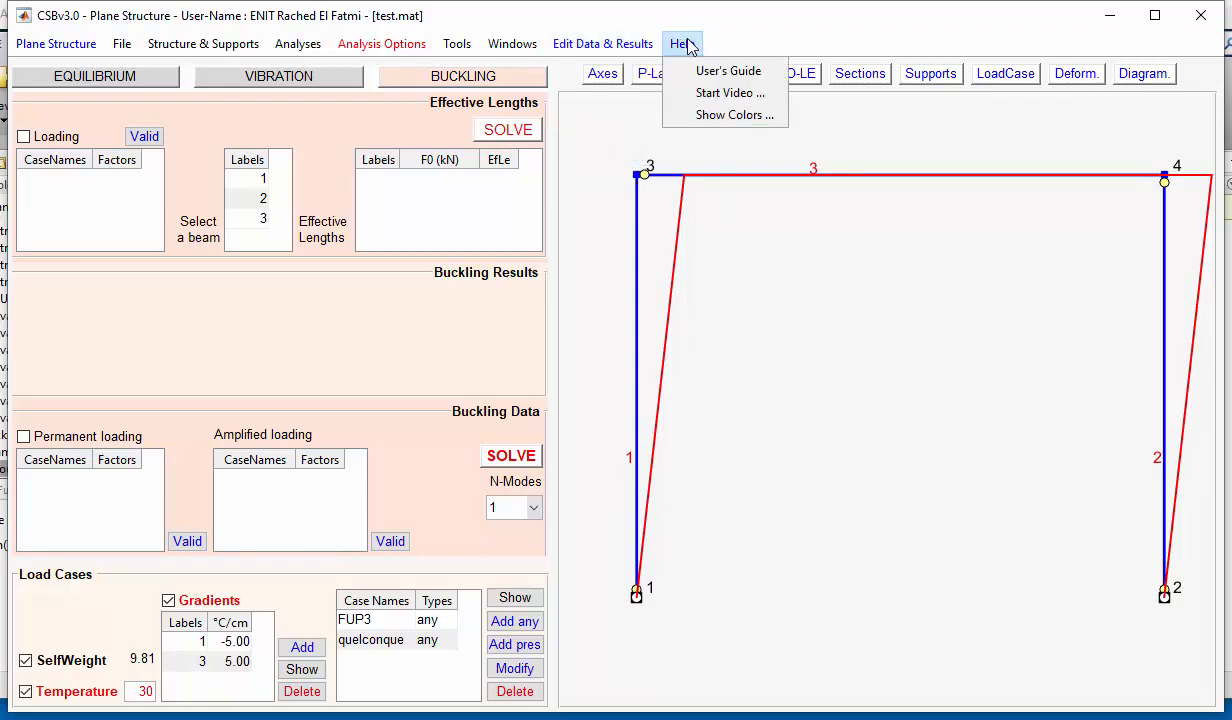
click(712, 115)
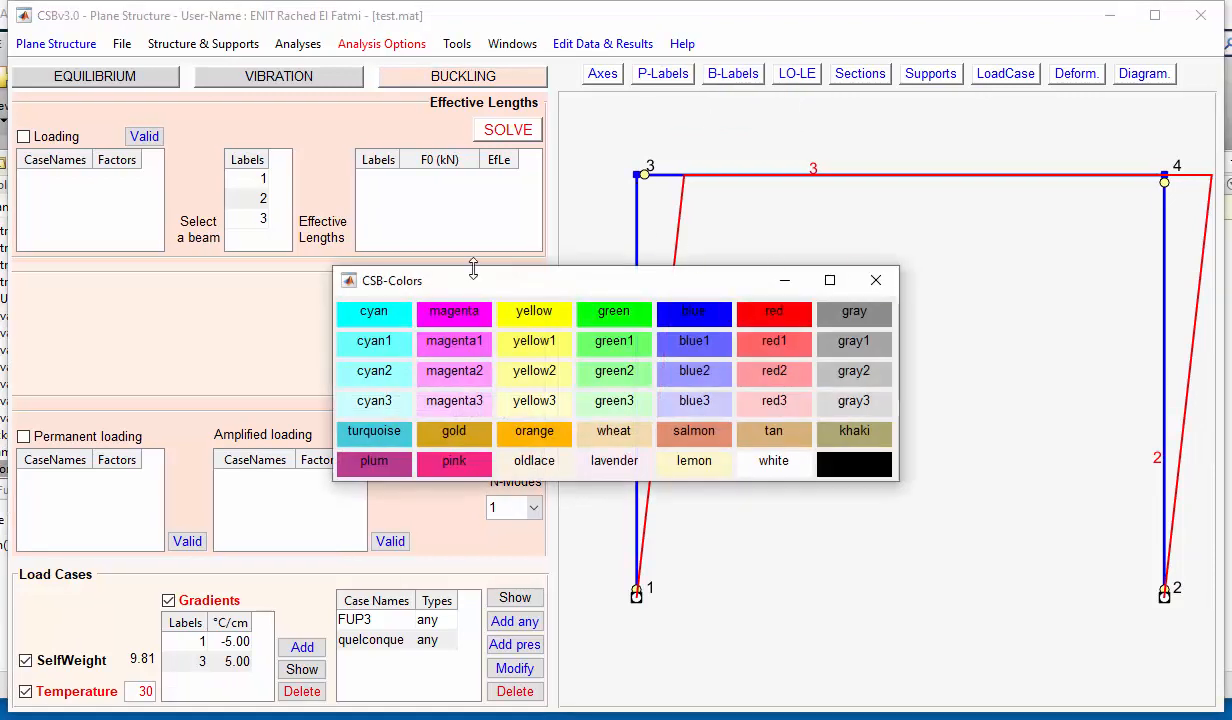
click(876, 281)
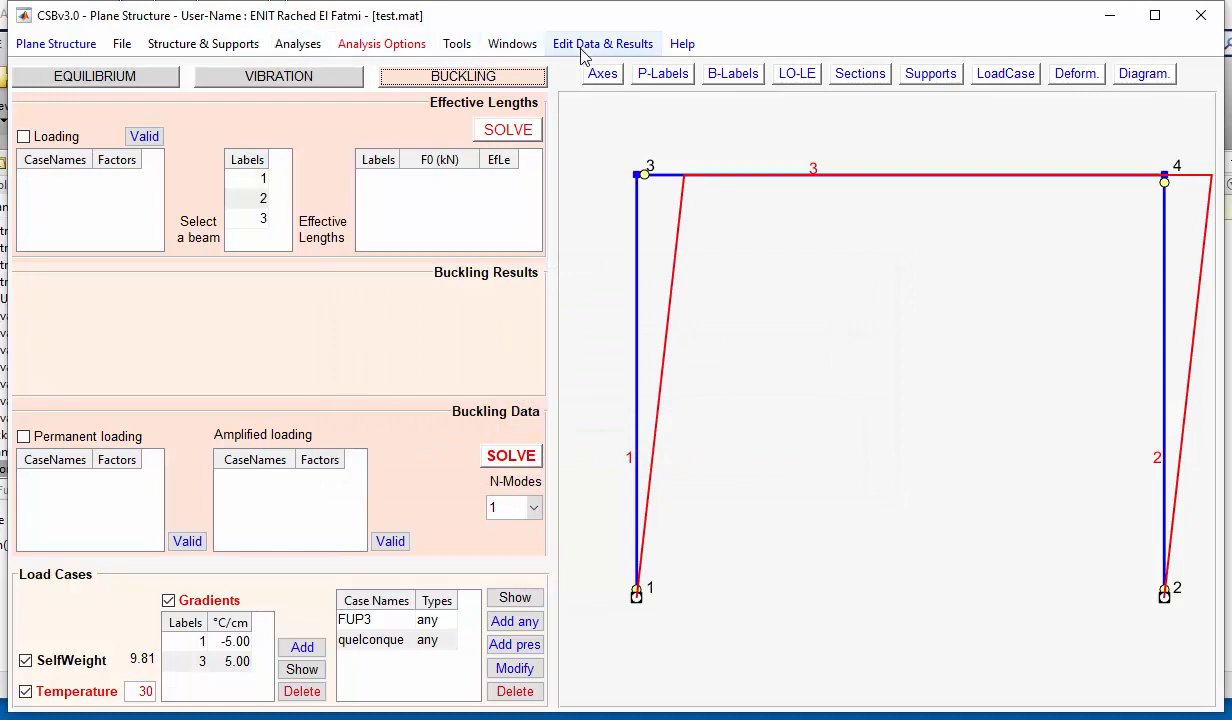